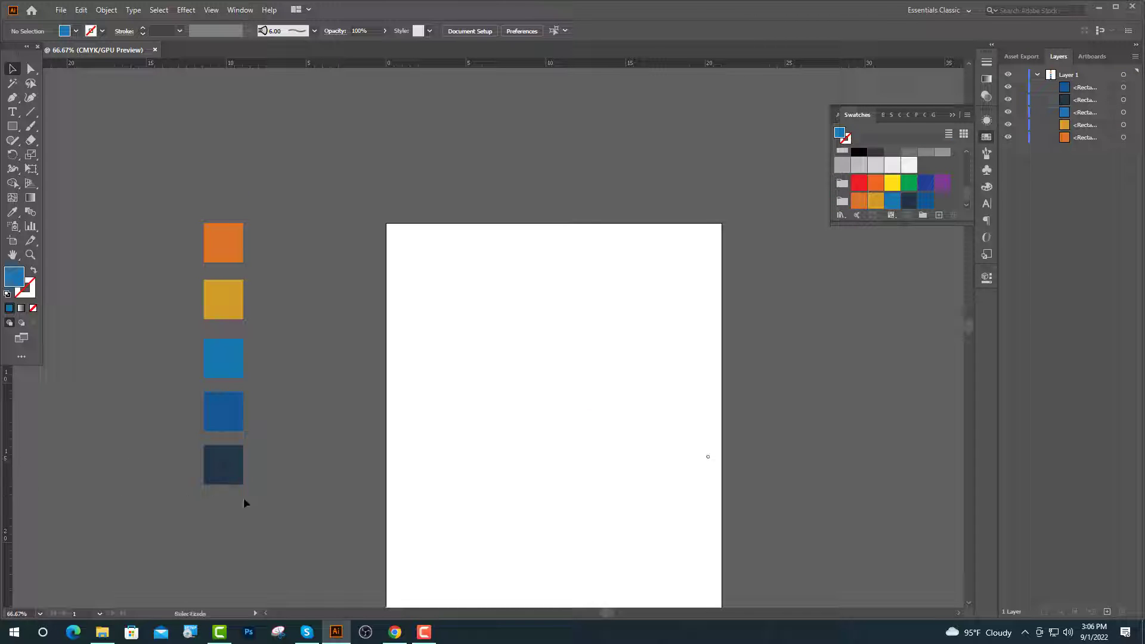
Drag vertical guides from the left ruler to just inside the page's left and right edges.
drag(6, 504, 407, 489)
scroll(425, 446, down, 5)
scroll(429, 442, up, 2)
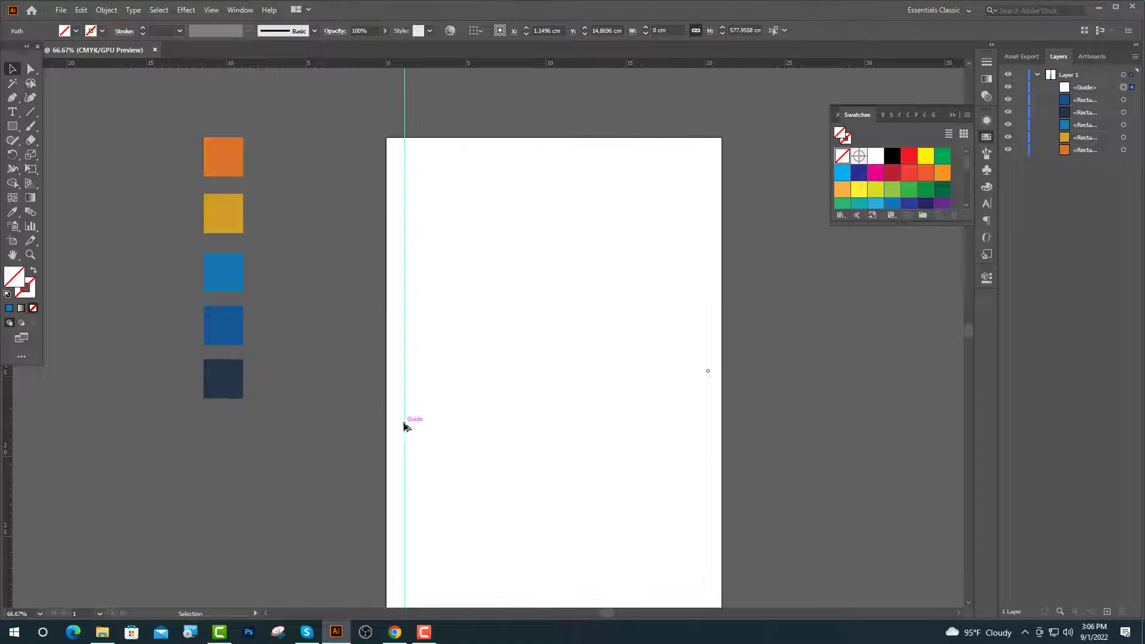
drag(404, 424, 707, 456)
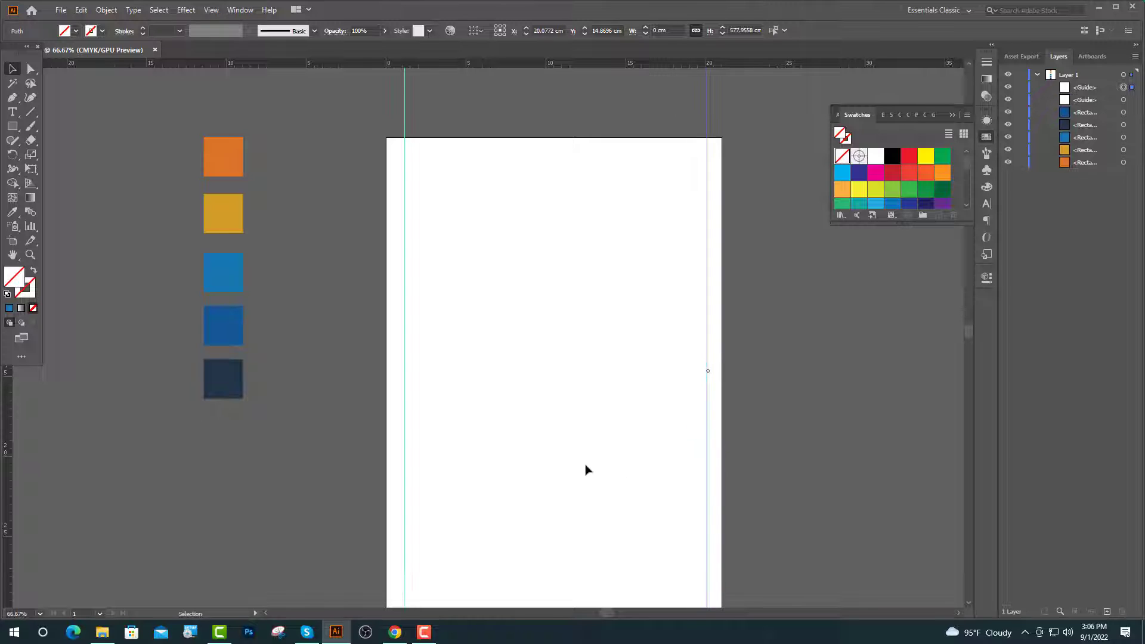
scroll(679, 101, up, 1)
drag(722, 144, 718, 143)
click(668, 125)
scroll(650, 120, up, 2)
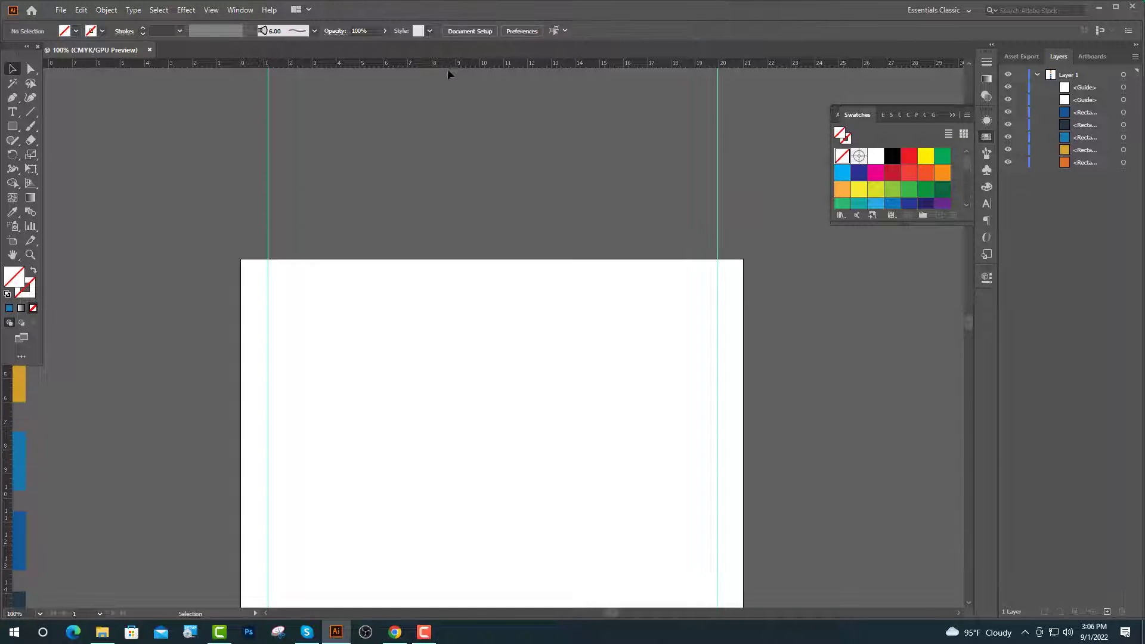
Add horizontal guides near the page top and bottom, copying the top guide downward.
drag(450, 245, 479, 285)
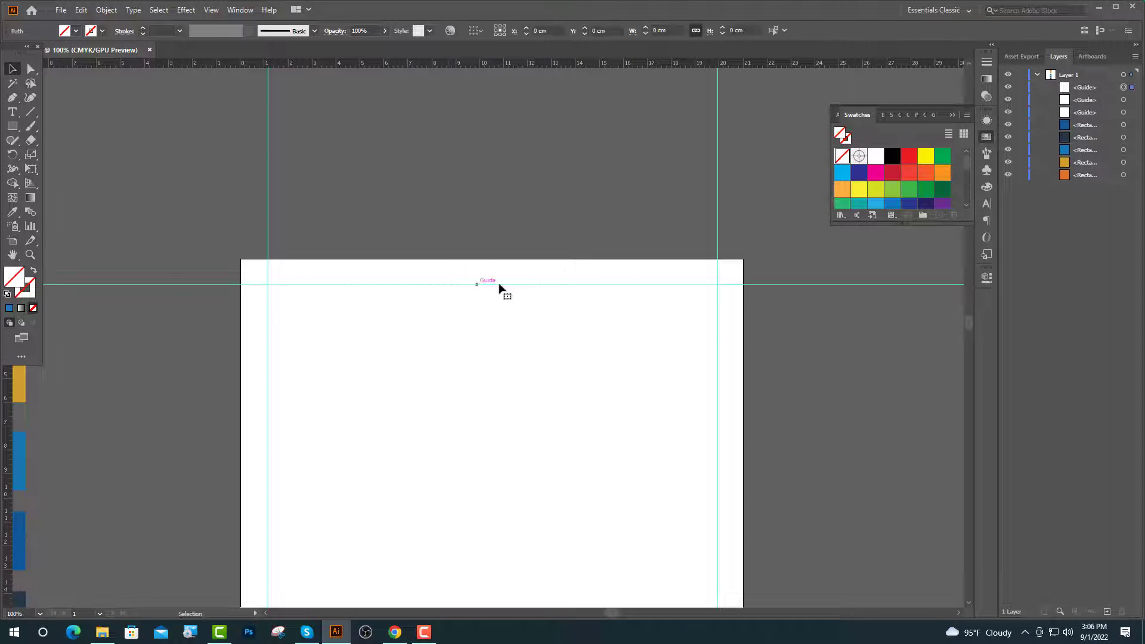
scroll(460, 314, down, 3)
scroll(465, 287, down, 2)
click(473, 250)
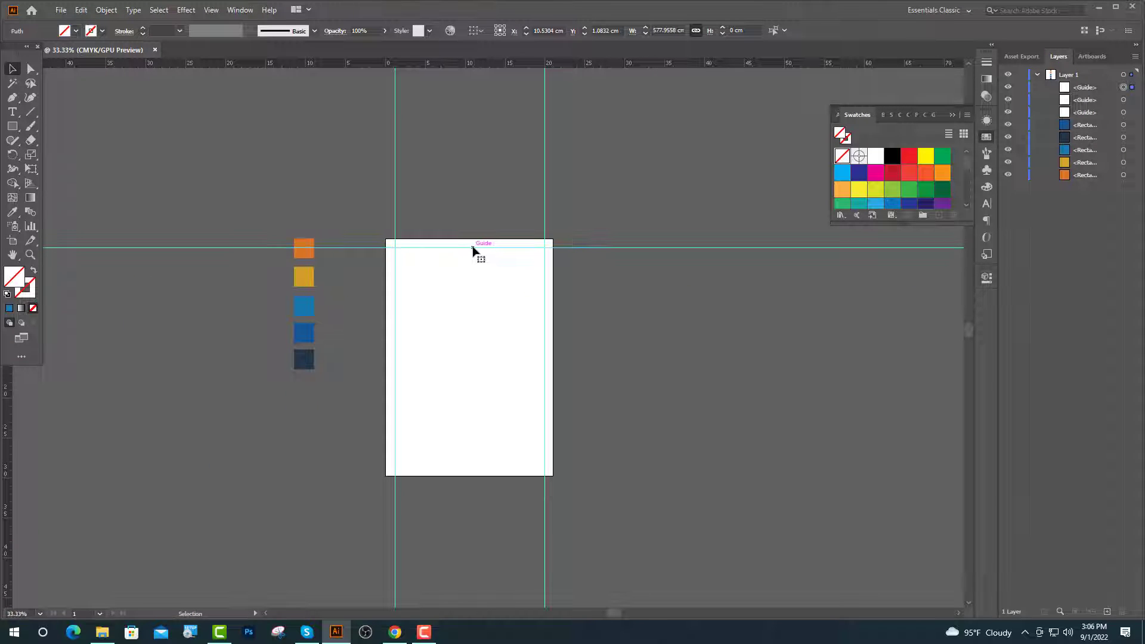
alt+drag(473, 247, 440, 467)
click(511, 415)
scroll(512, 410, up, 2)
scroll(632, 441, up, 1)
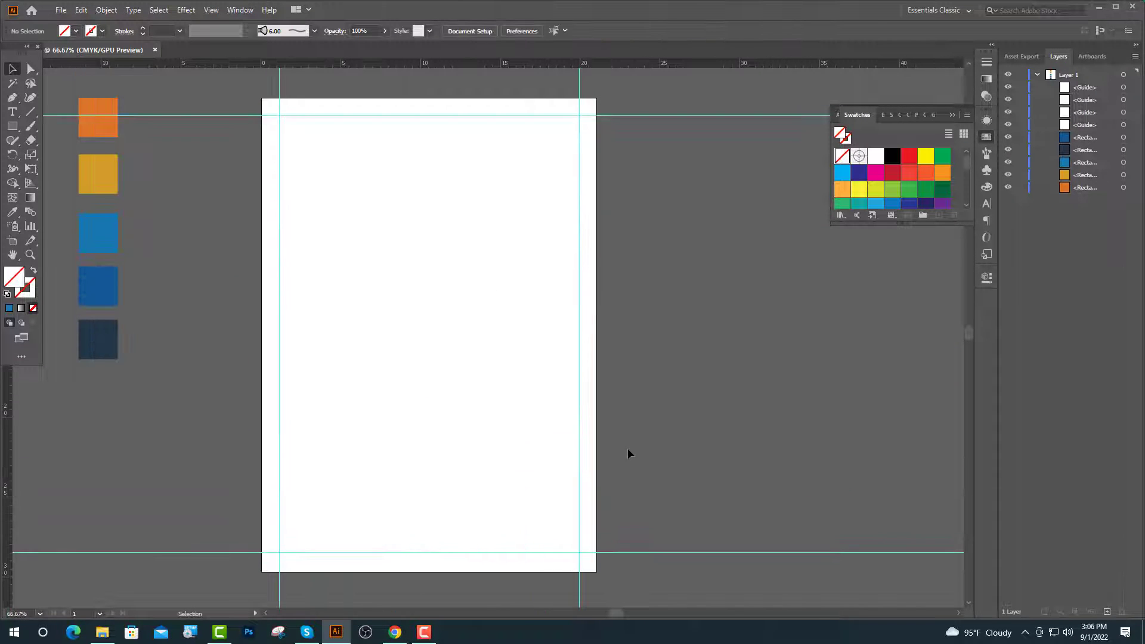
scroll(271, 157, up, 2)
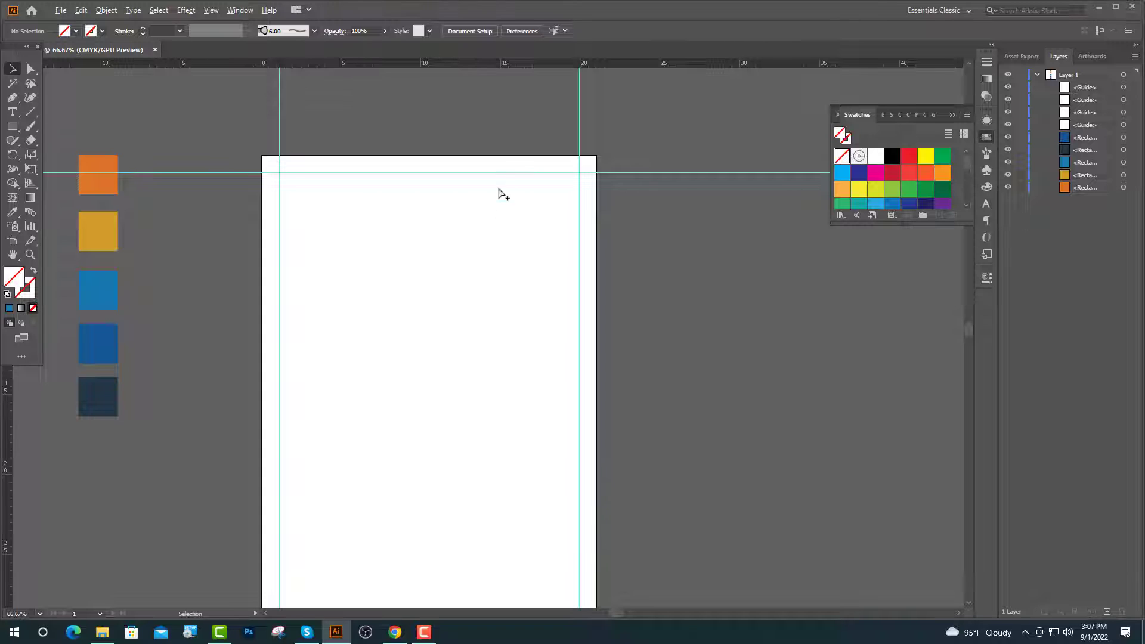
scroll(498, 190, up, 1)
scroll(191, 119, up, 1)
click(12, 125)
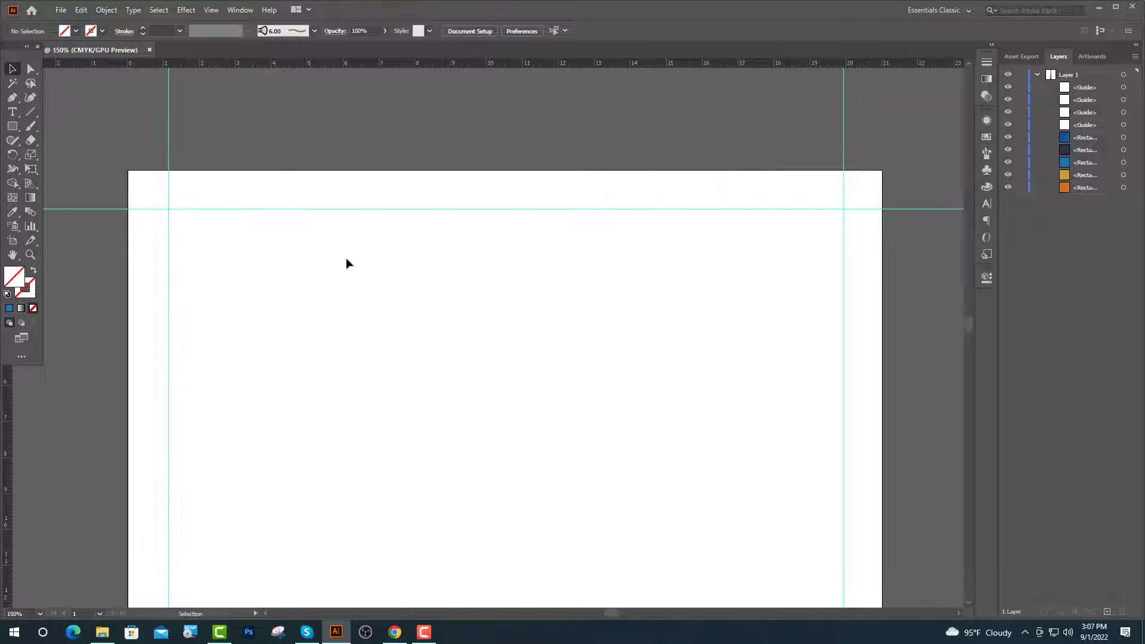
Pen-draw a closed shape with a curved wave bottom edge over the upper page.
scroll(348, 263, down, 1)
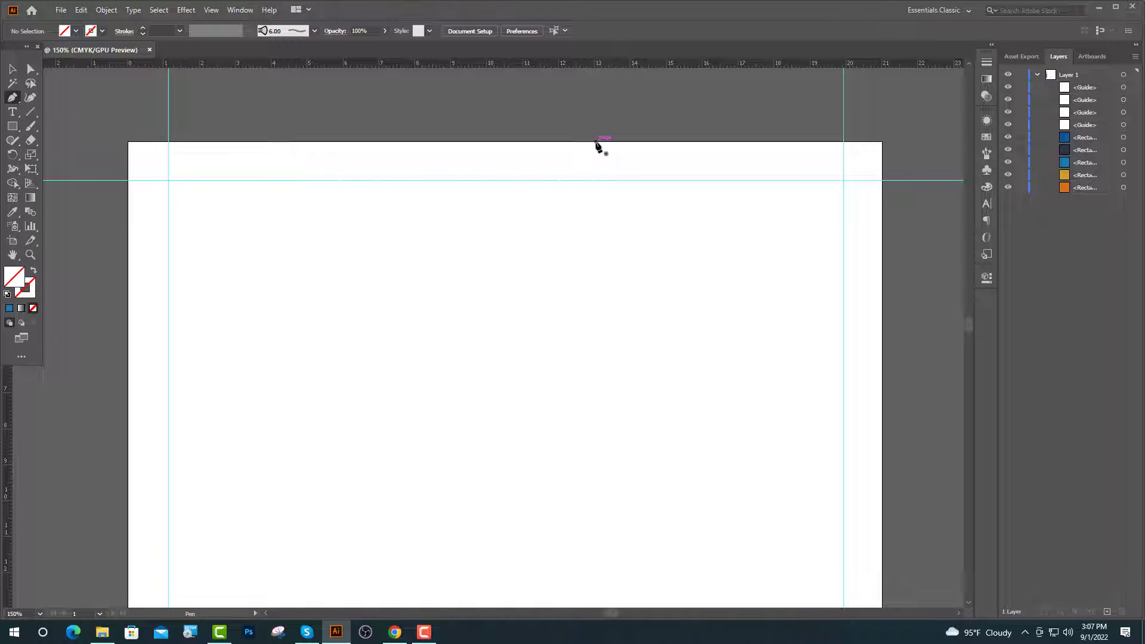
drag(719, 155, 714, 175)
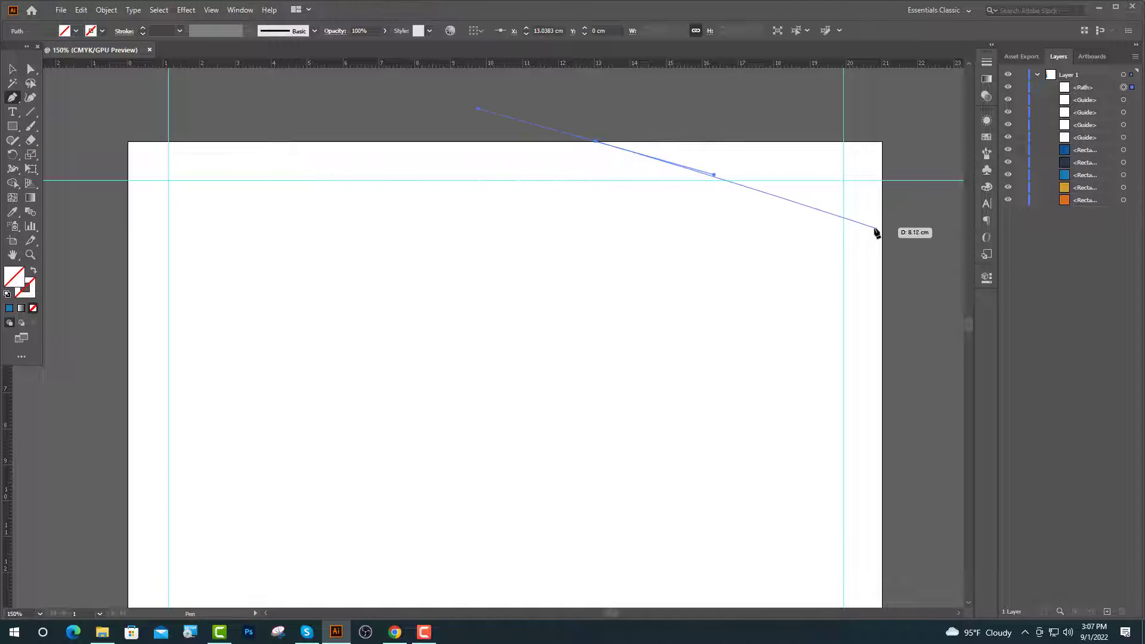
drag(882, 220, 805, 319)
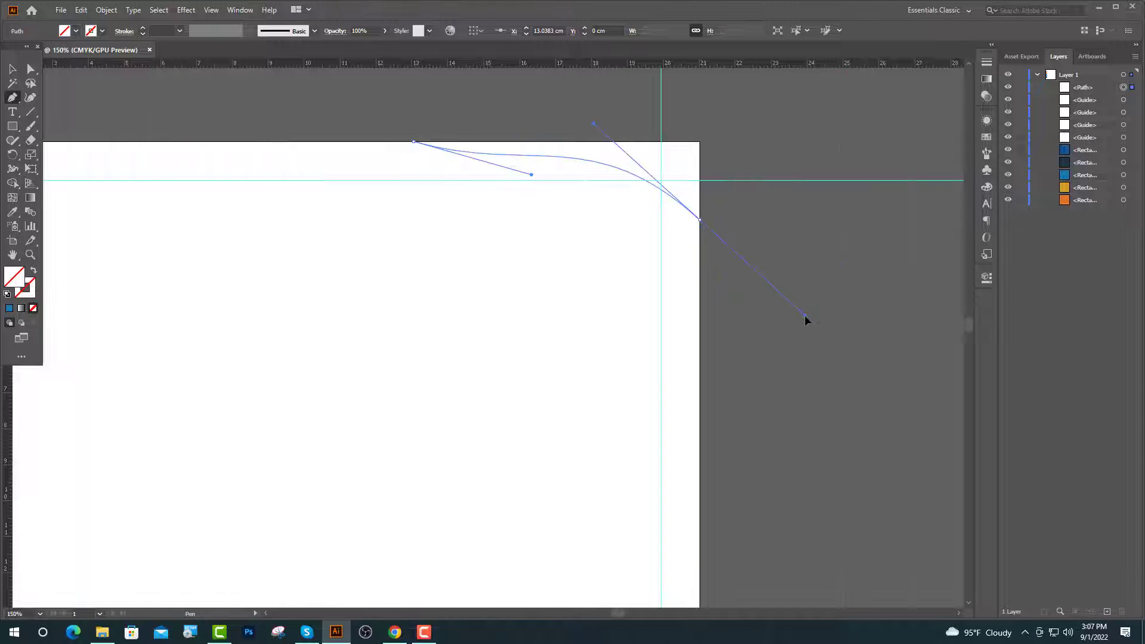
scroll(691, 400, down, 5)
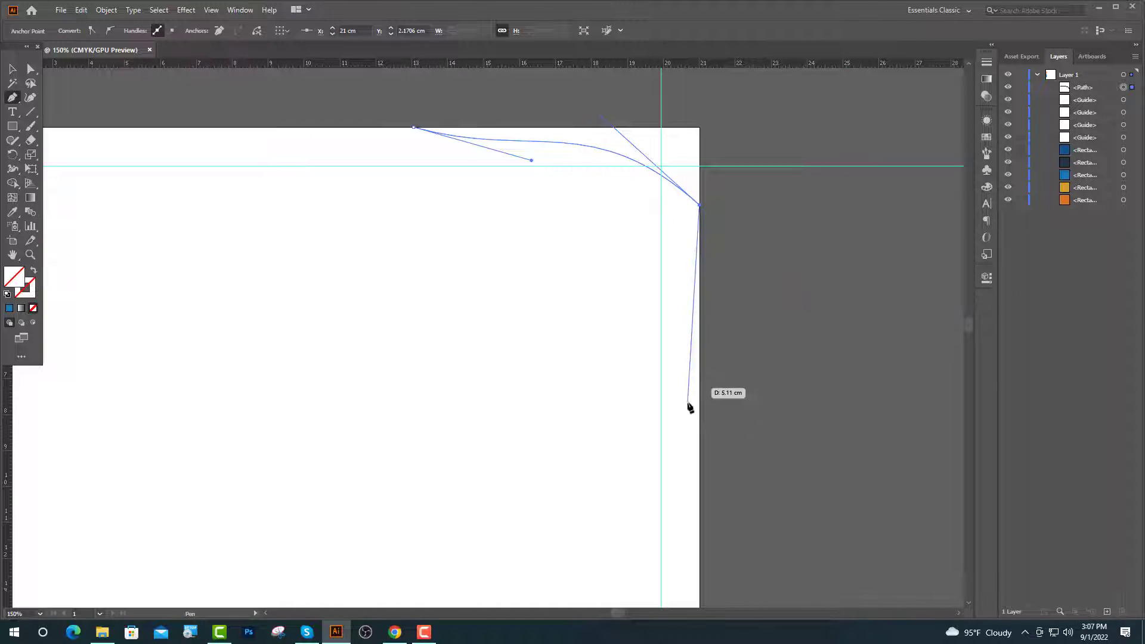
scroll(726, 396, down, 4)
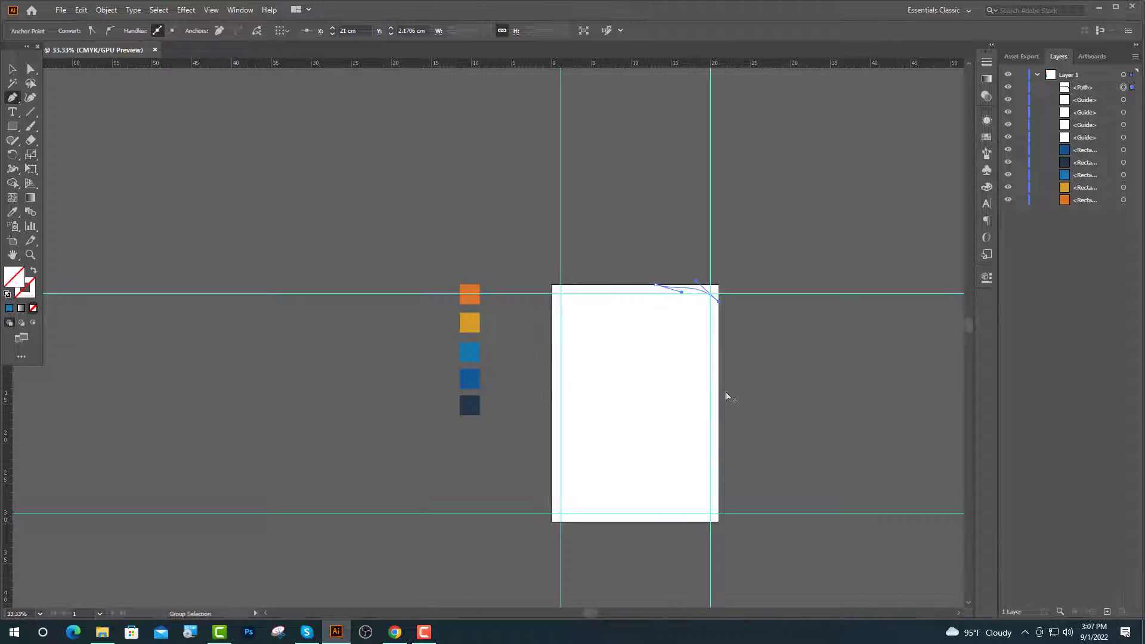
click(718, 423)
drag(651, 396, 596, 399)
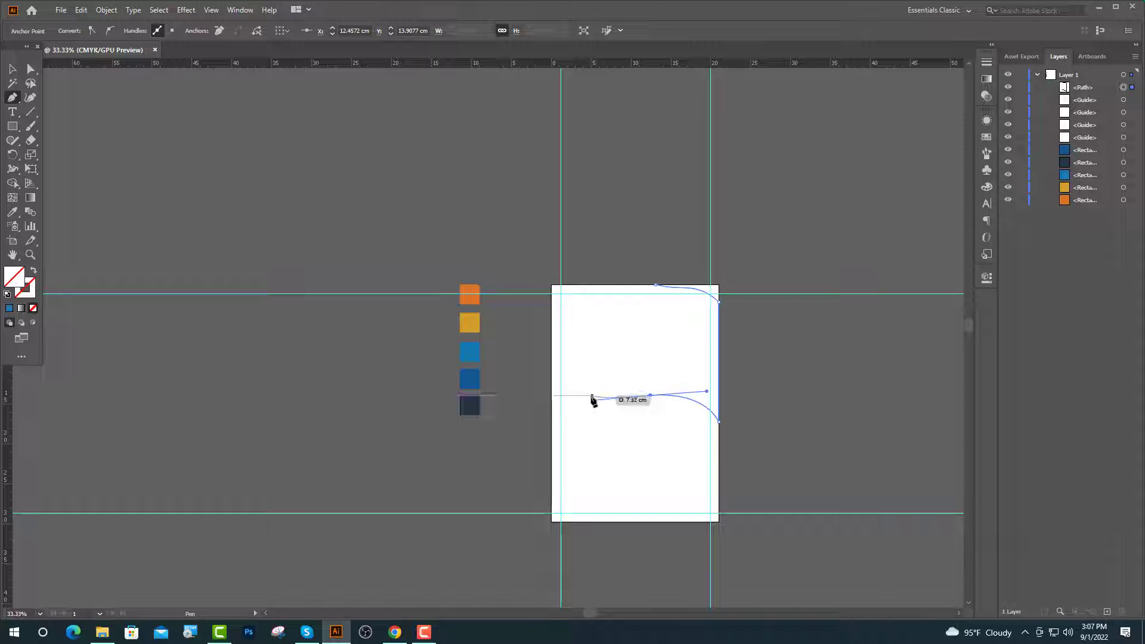
click(551, 396)
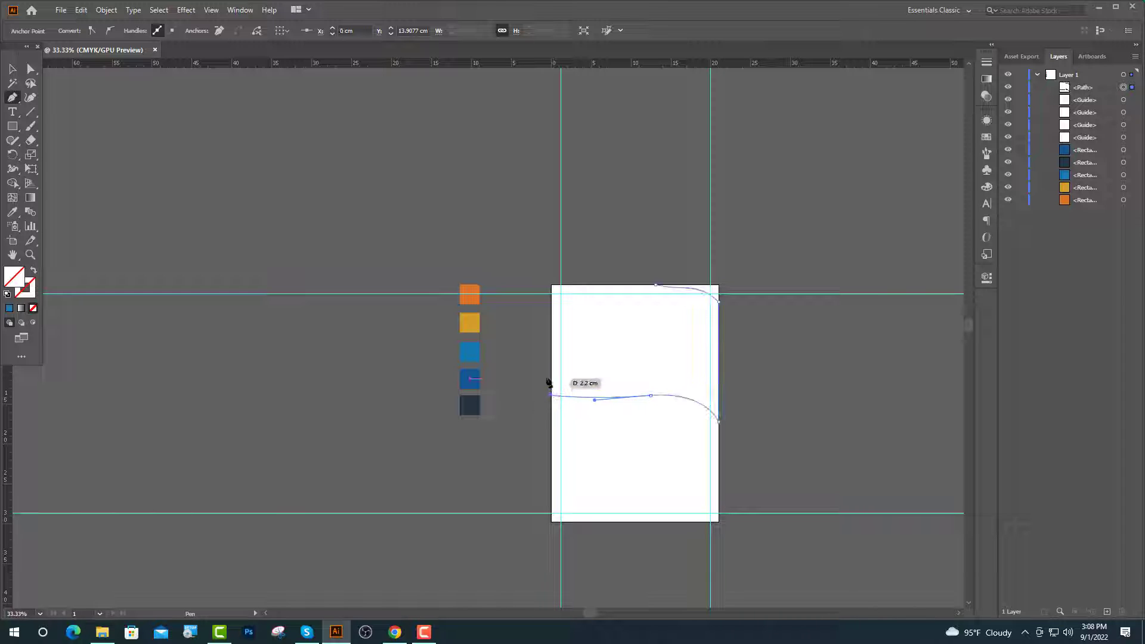
click(552, 286)
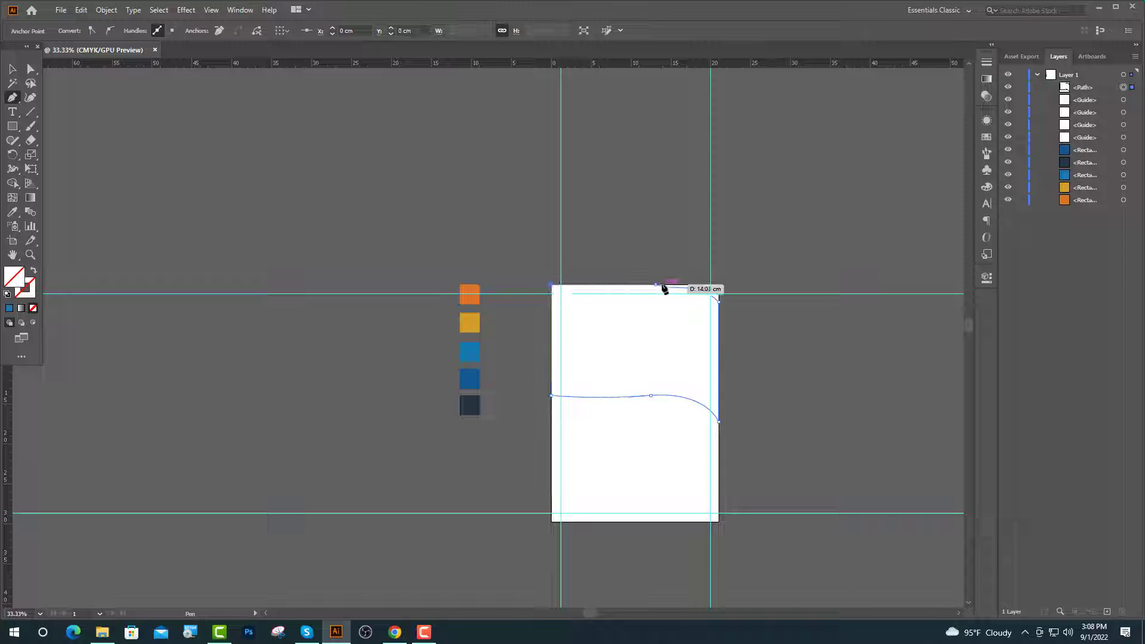
click(655, 285)
Fill the wave shape dark navy with the Eyedropper and lock the guides.
key(i)
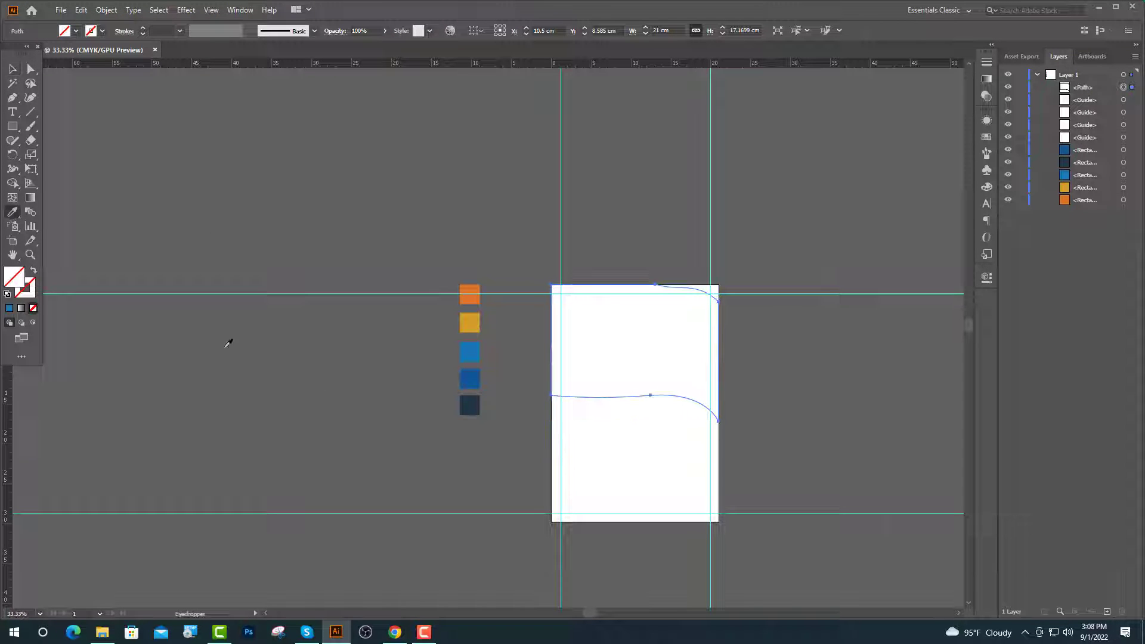
click(470, 405)
click(13, 69)
click(716, 309)
scroll(716, 309, up, 3)
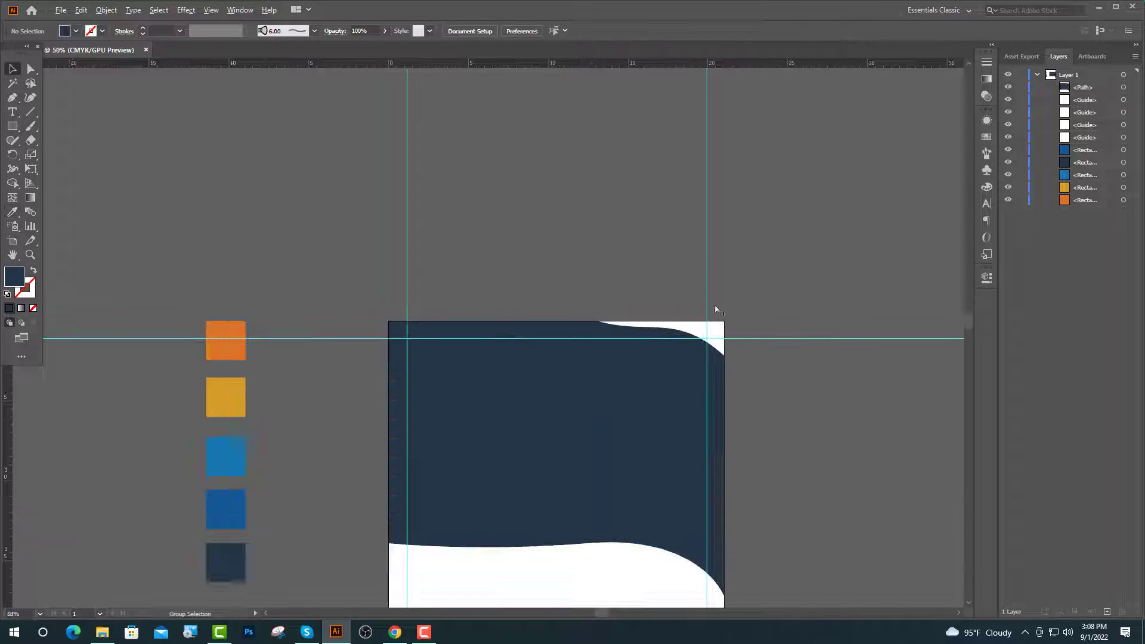
scroll(642, 430, down, 3)
scroll(644, 417, up, 2)
click(644, 393)
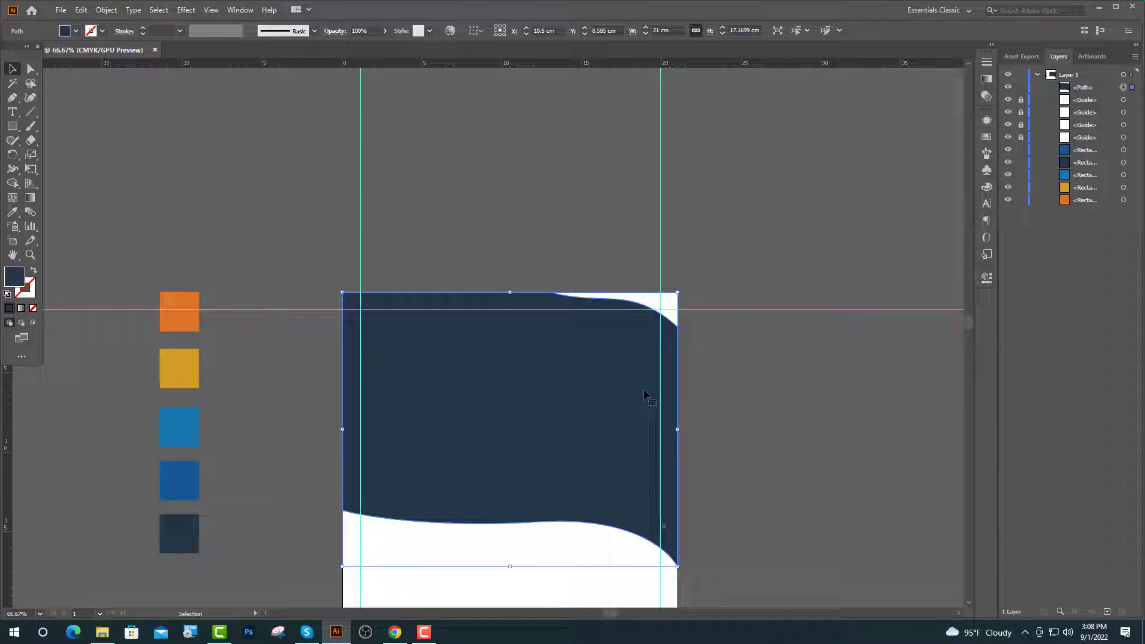
click(754, 392)
Drag the lake sunset photo from the Image 1 folder in File Explorer into the document.
click(102, 632)
double_click(134, 75)
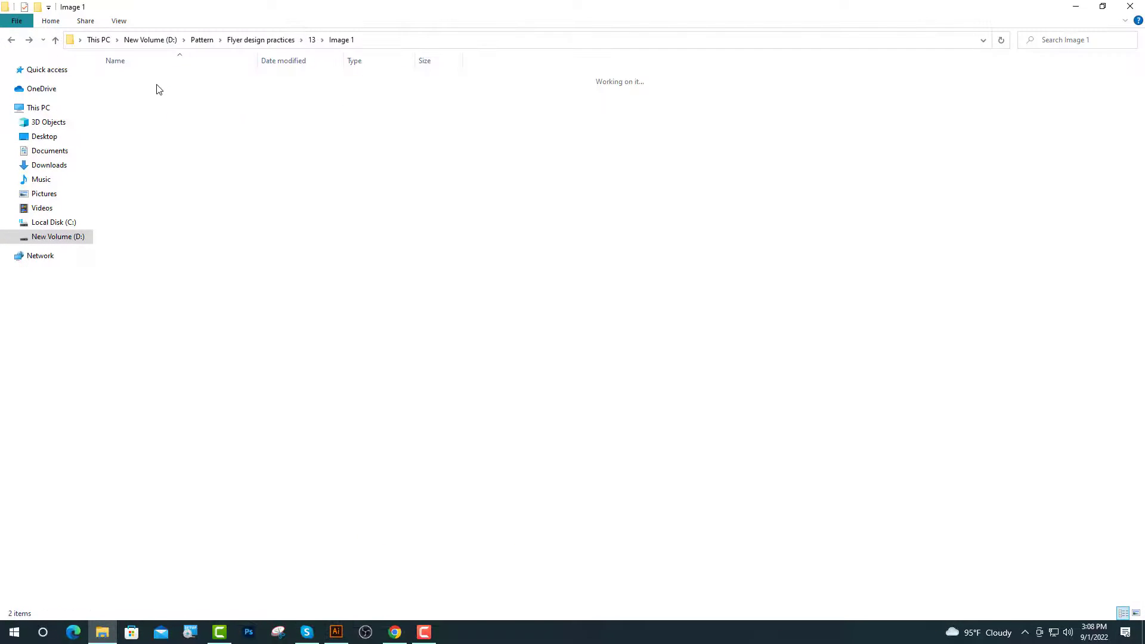
drag(135, 96, 568, 447)
scroll(568, 448, down, 2)
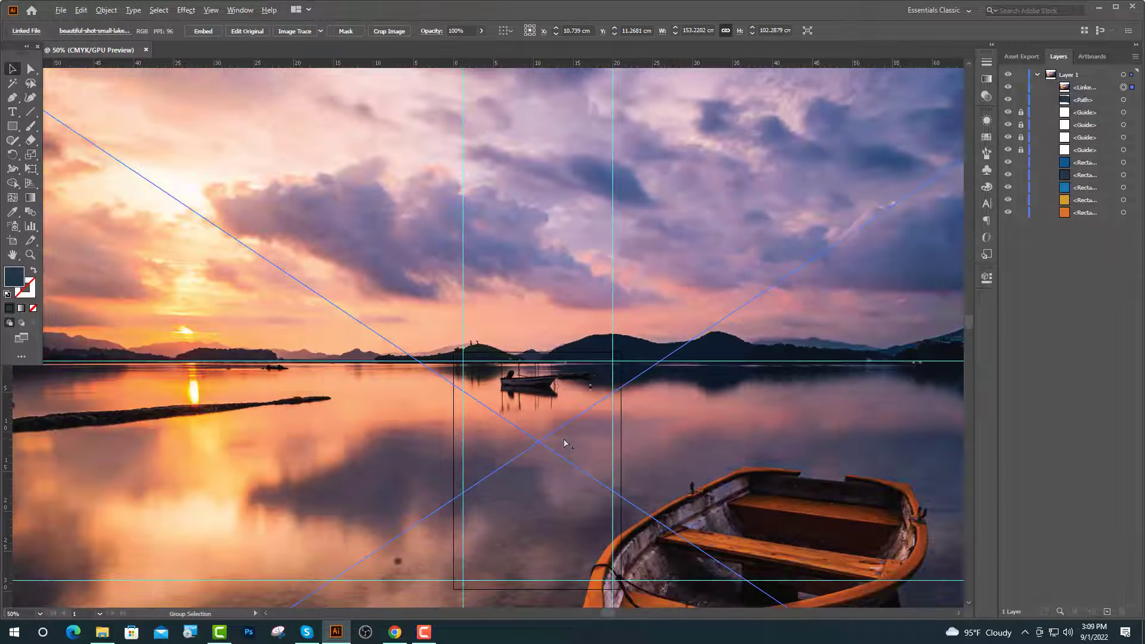
Scale the lake photo down to roughly page width and move it over the page top.
drag(546, 136, 544, 389)
scroll(596, 480, up, 2)
drag(601, 478, 588, 443)
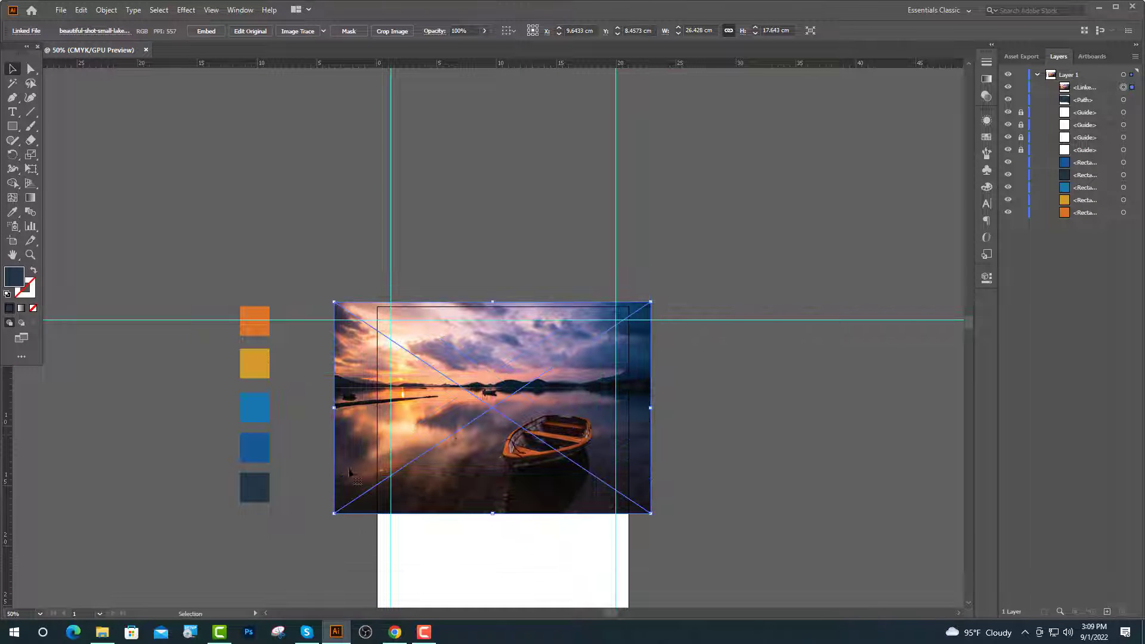
click(776, 483)
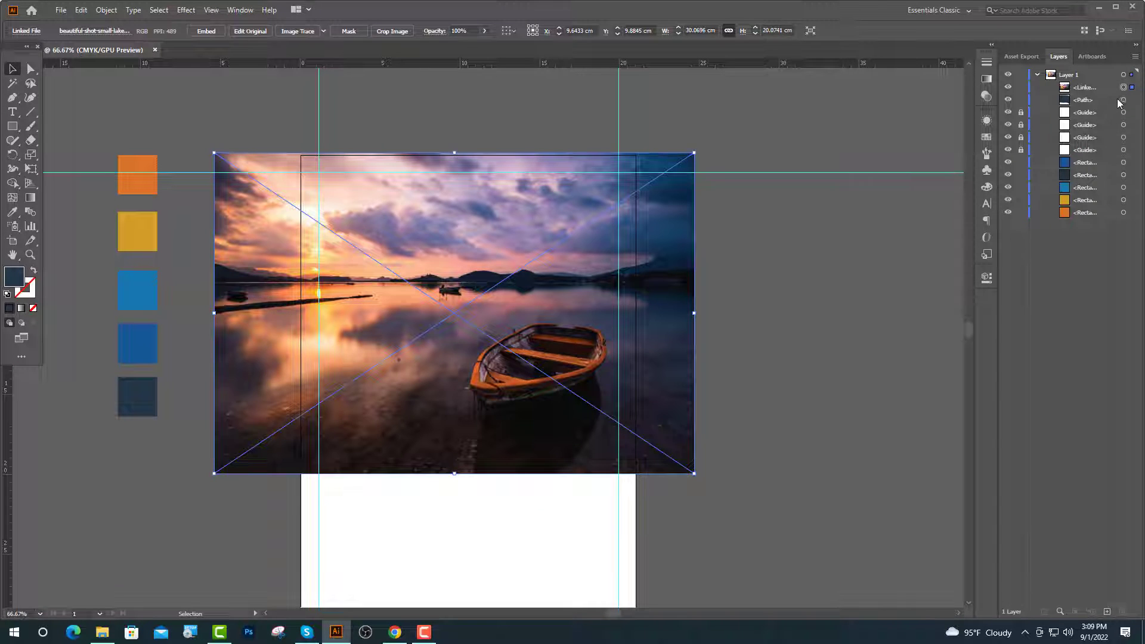
Stack the wave path above the photo in Layers and make a clipping mask from both.
click(1122, 100)
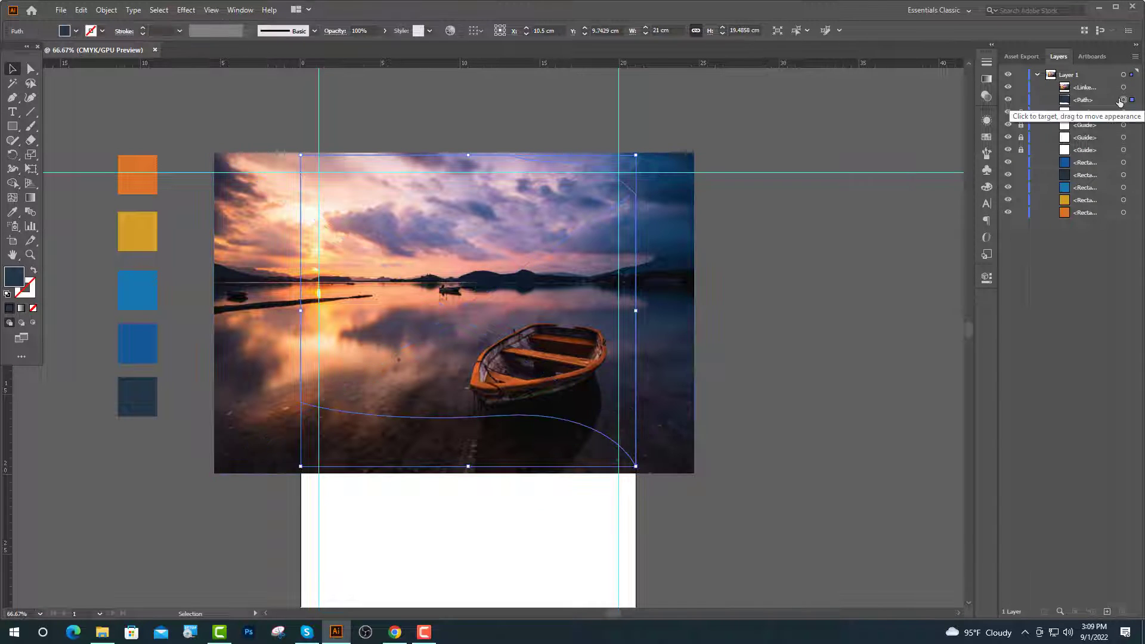
drag(1093, 101, 1092, 82)
shift+click(1123, 100)
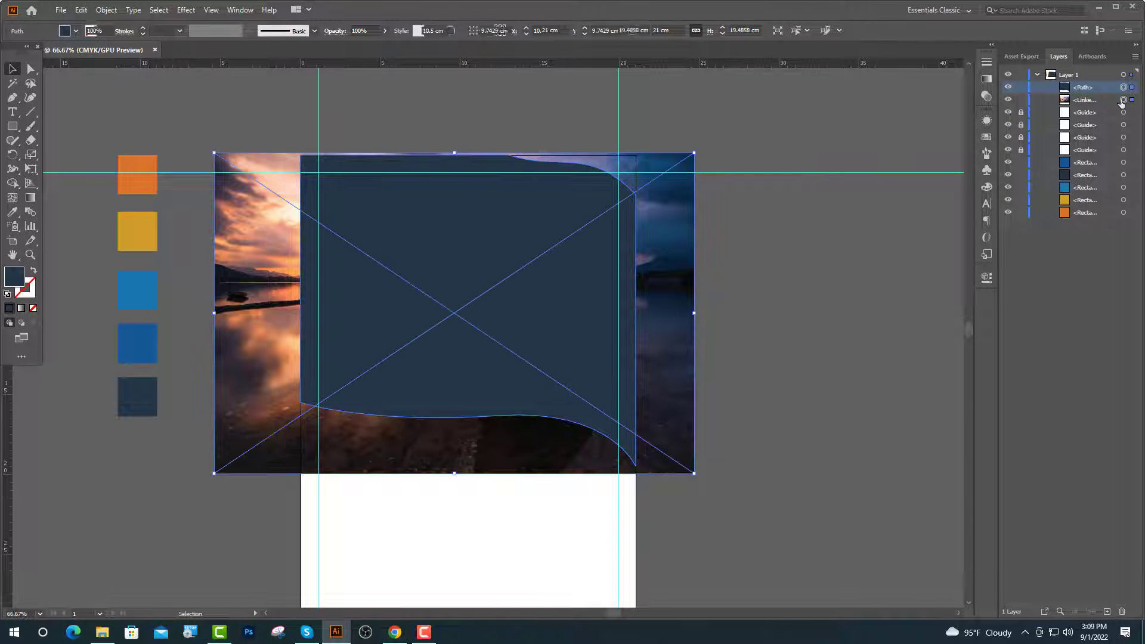
right_click(529, 293)
click(592, 395)
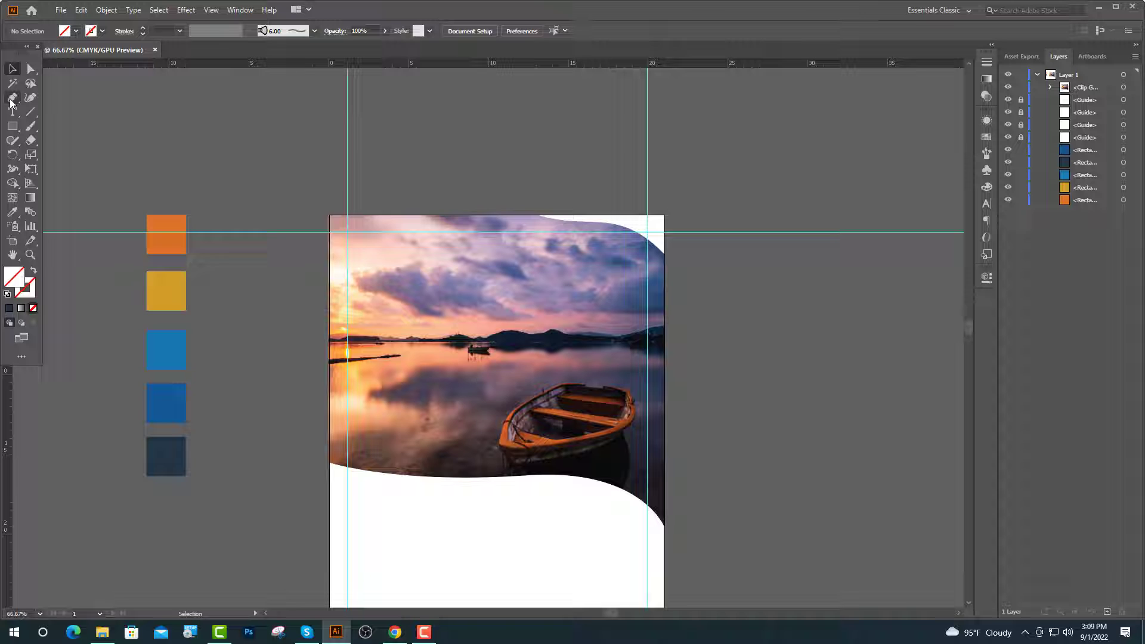
click(11, 99)
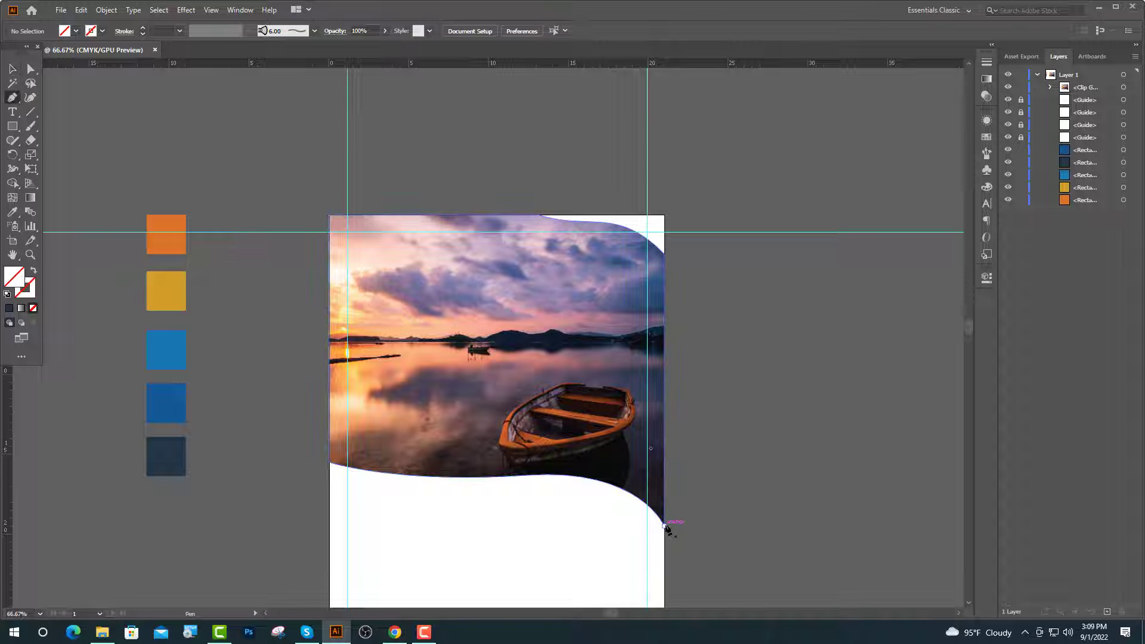
Pen-trace a path along the photo's lower wave, fill it white, and give it a 10 pt stroke.
click(665, 526)
drag(527, 475, 421, 484)
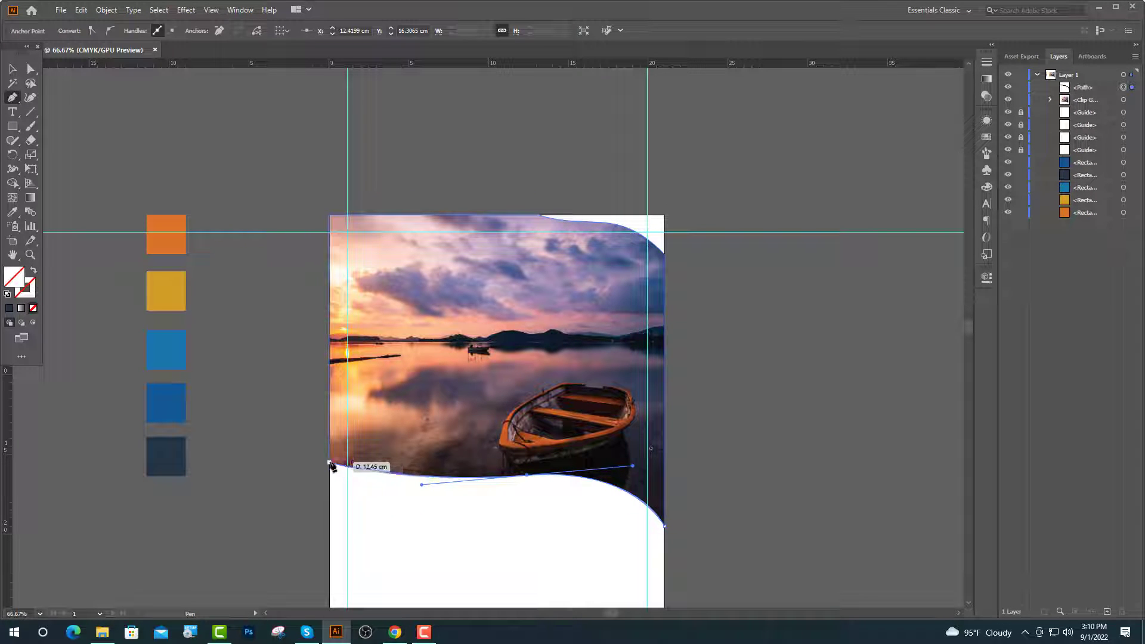
click(329, 462)
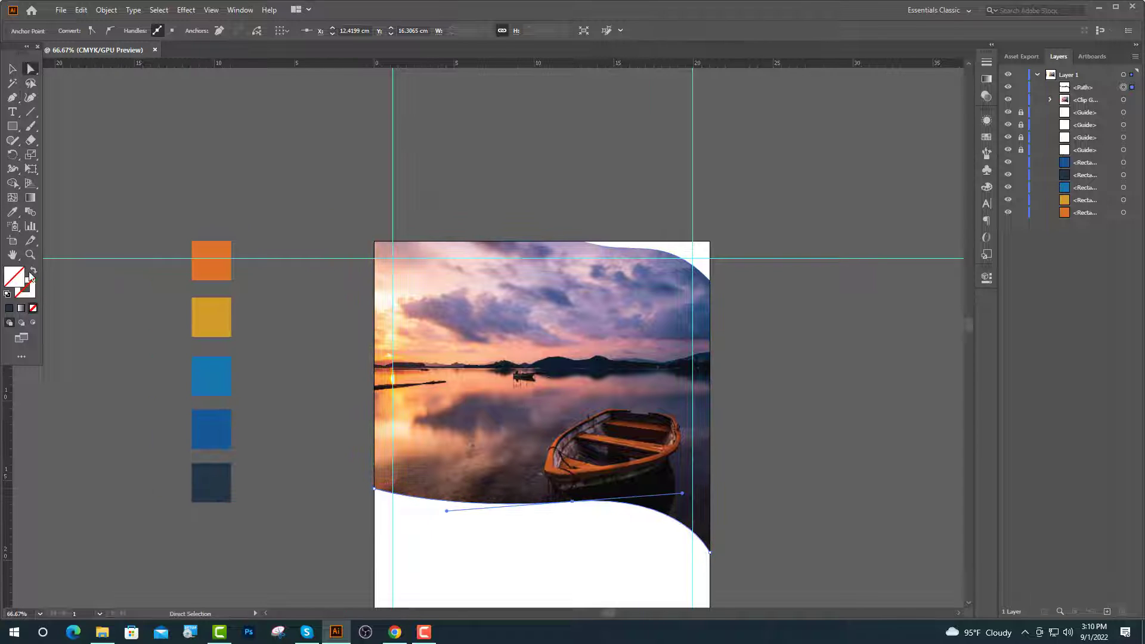
click(520, 535)
key(v)
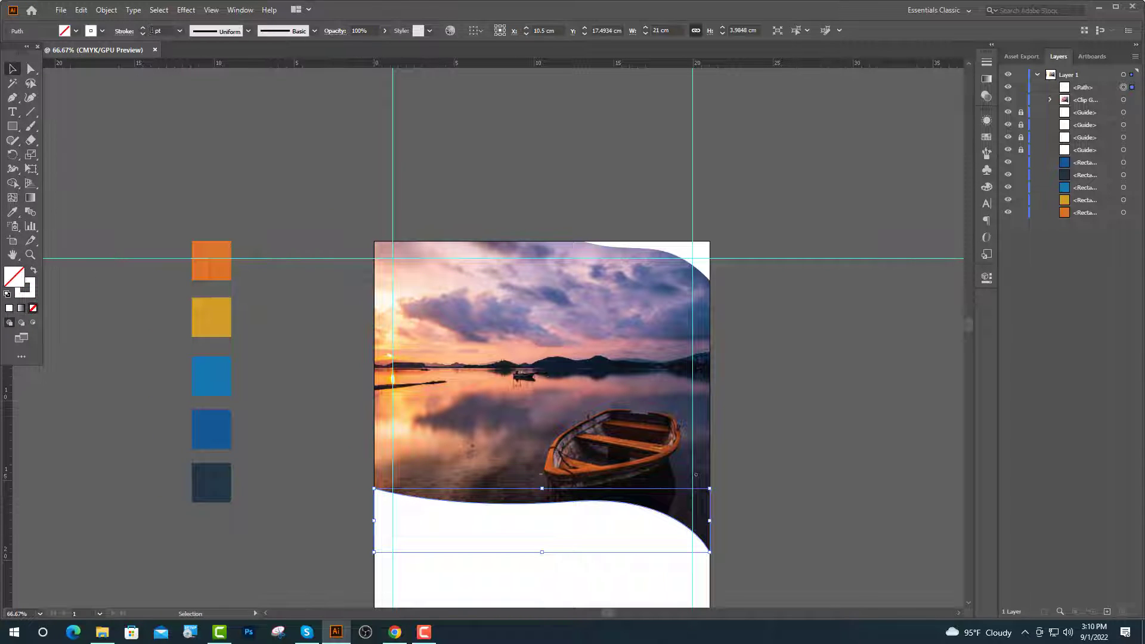
click(152, 30)
text(0)
key(Return)
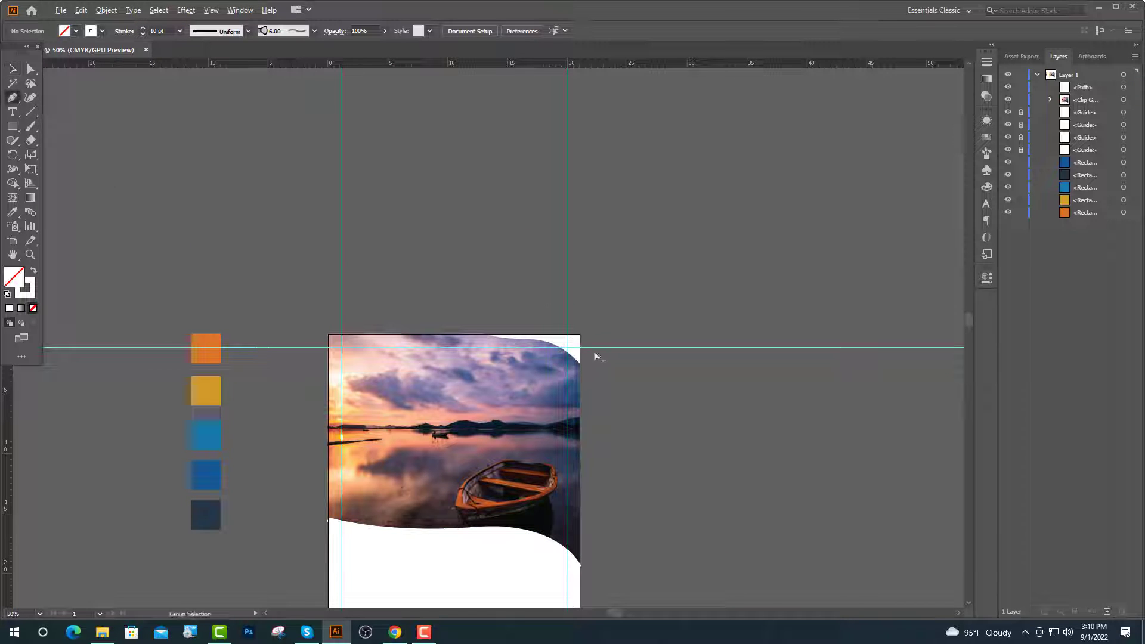
Draw a white curve from the photo's top edge to the right edge and refine its handles.
scroll(595, 356, up, 4)
drag(117, 279, 172, 318)
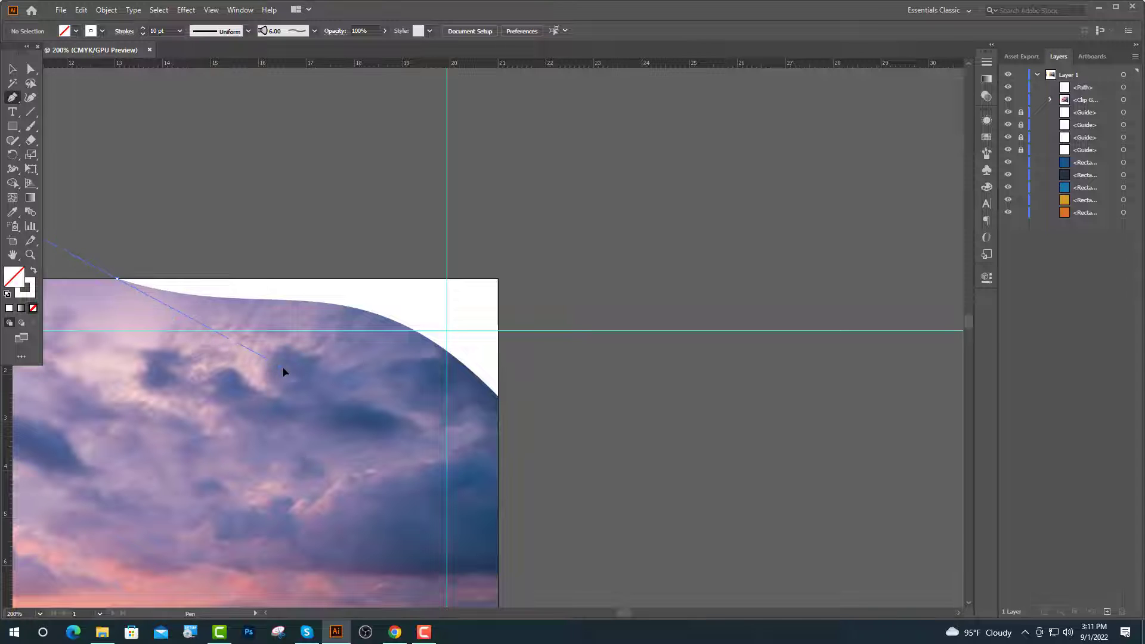
mouse_move(498, 396)
mouse_down()
mouse_move(514, 477)
mouse_move(549, 506)
mouse_move(615, 545)
mouse_move(734, 579)
mouse_move(676, 573)
mouse_up()
click(30, 68)
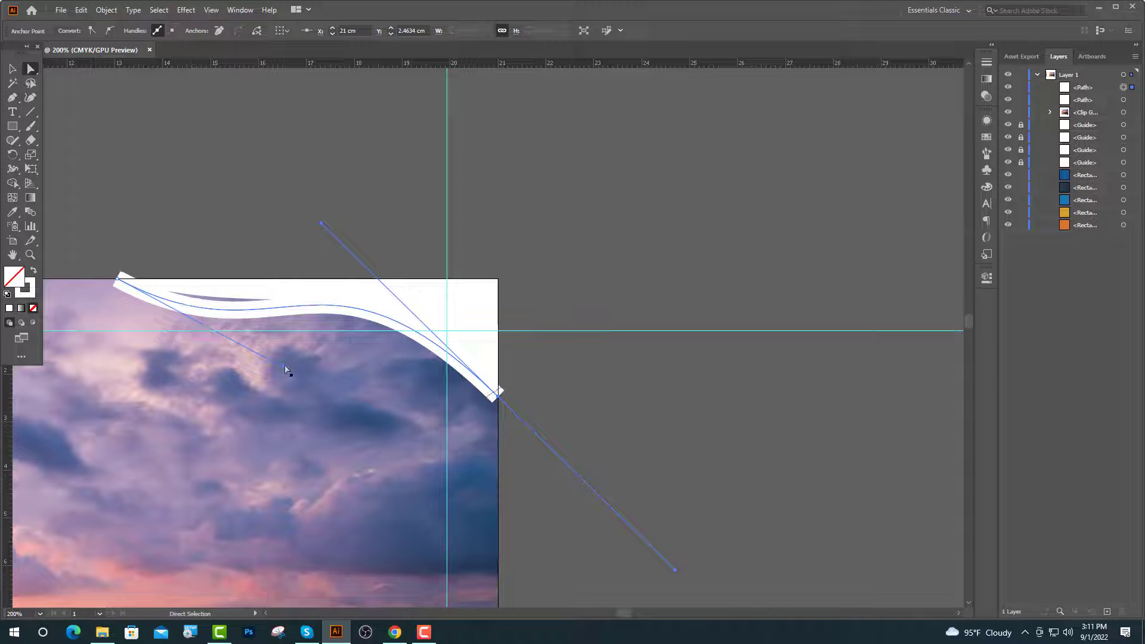
drag(284, 370, 222, 334)
drag(320, 223, 318, 233)
key(v)
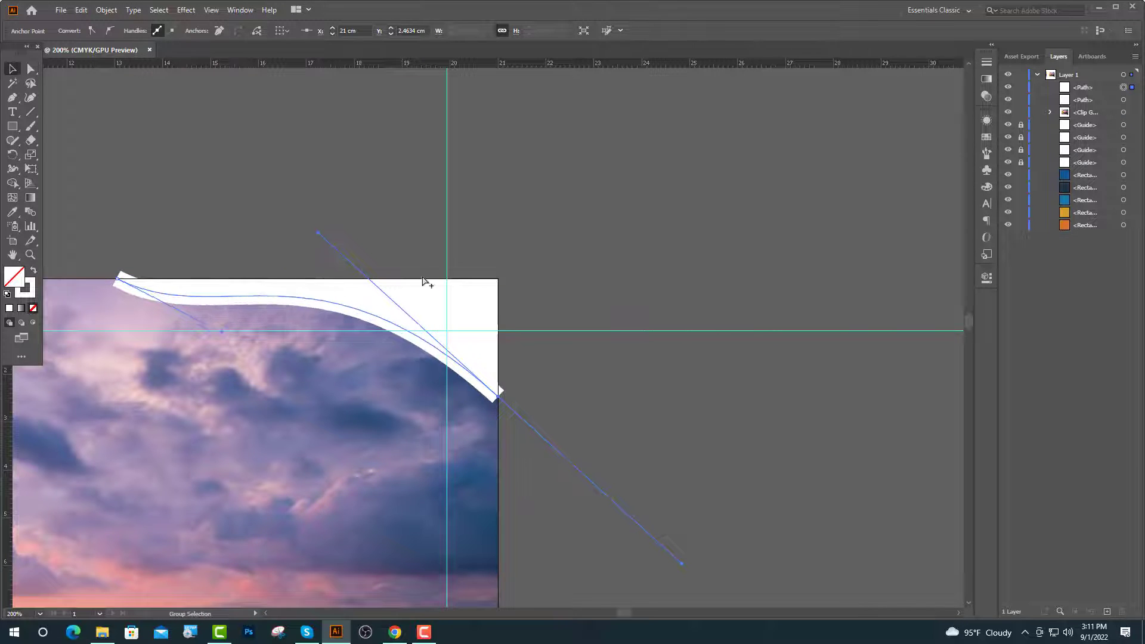
Expand both white wave lines into filled shapes with Object > Expand, fill and stroke.
scroll(426, 277, down, 5)
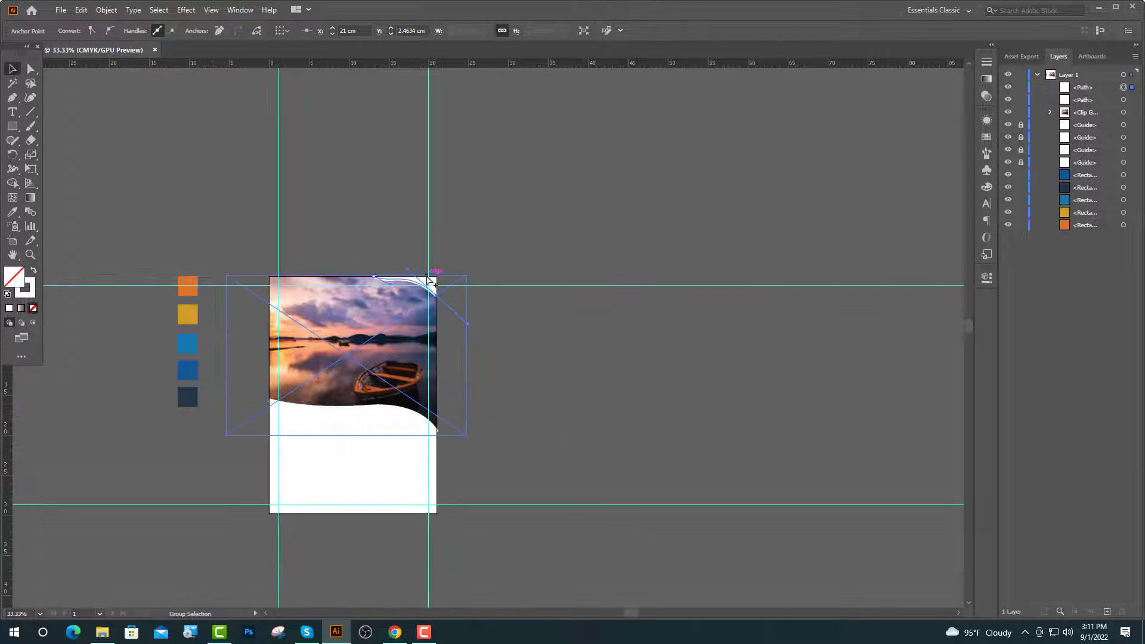
shift+click(357, 406)
click(106, 10)
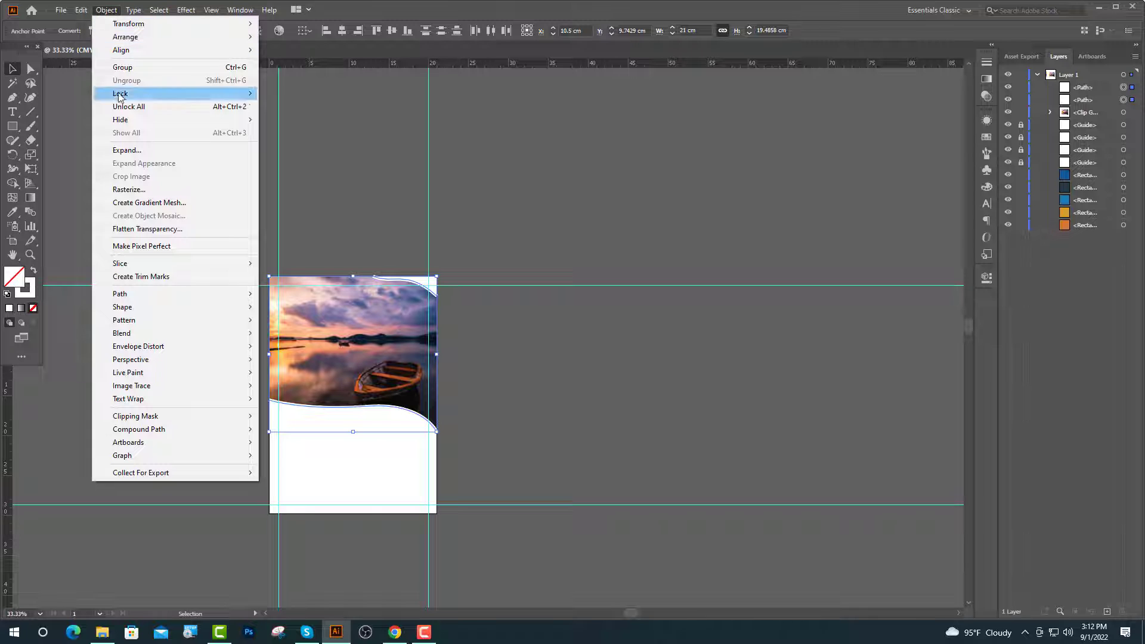
click(129, 150)
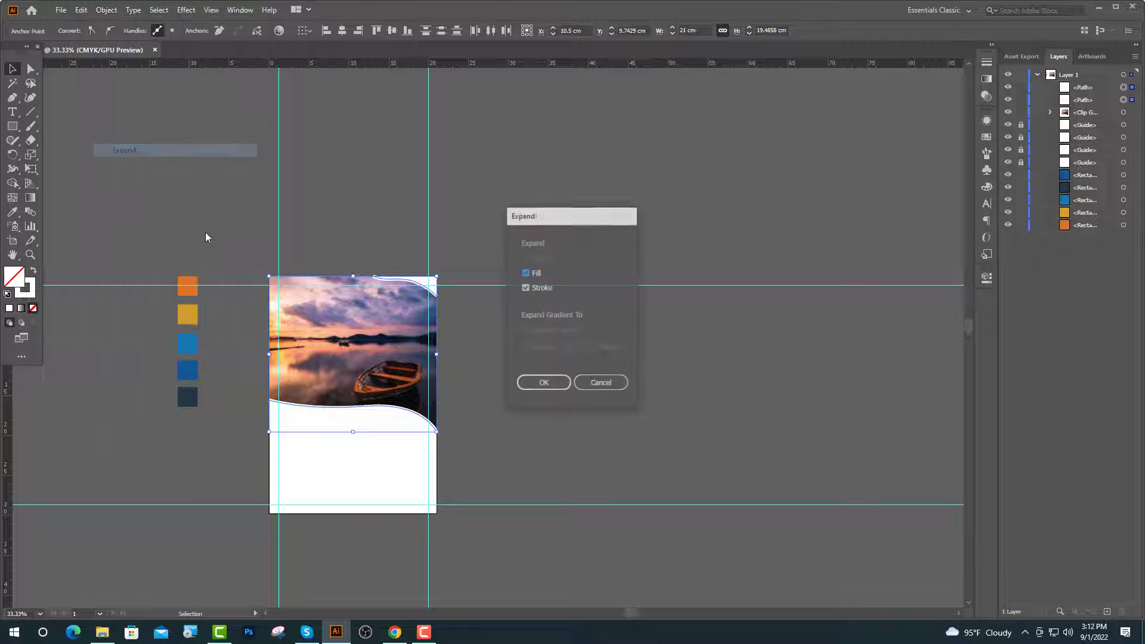
click(553, 388)
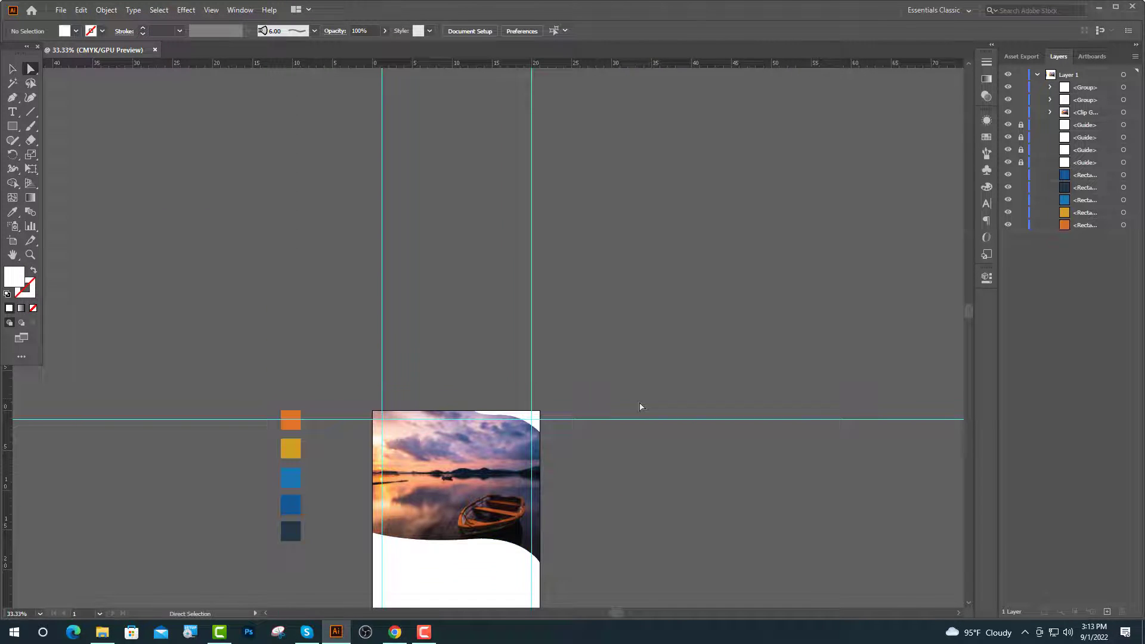
scroll(534, 418, up, 5)
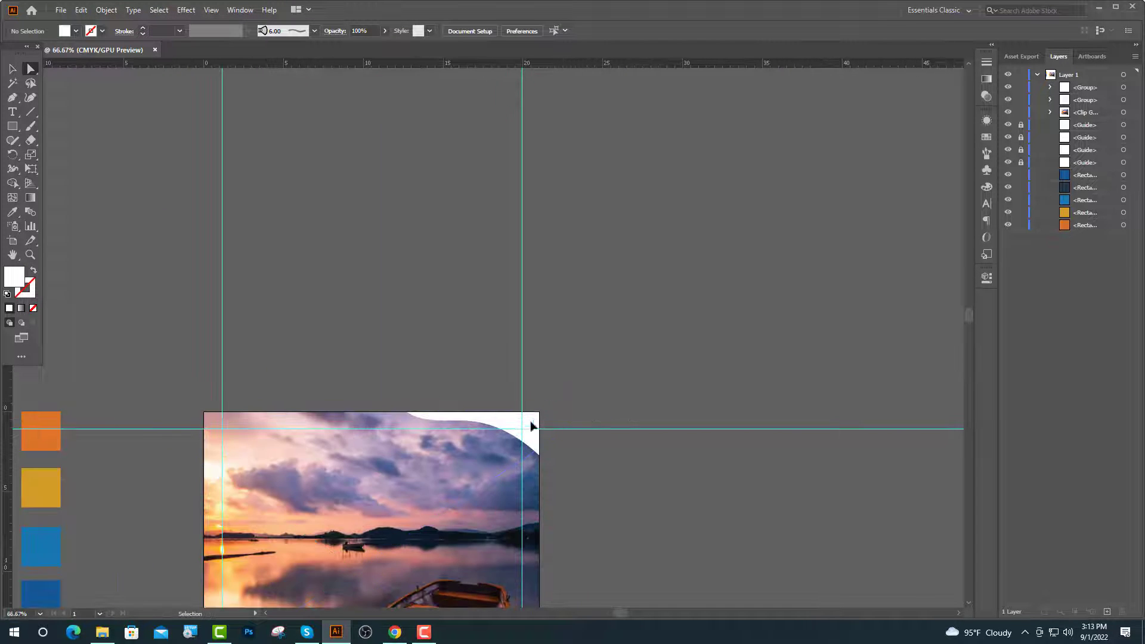
Pen-draw a closed shape filling the top-right corner gap beside the wave.
click(13, 101)
click(248, 386)
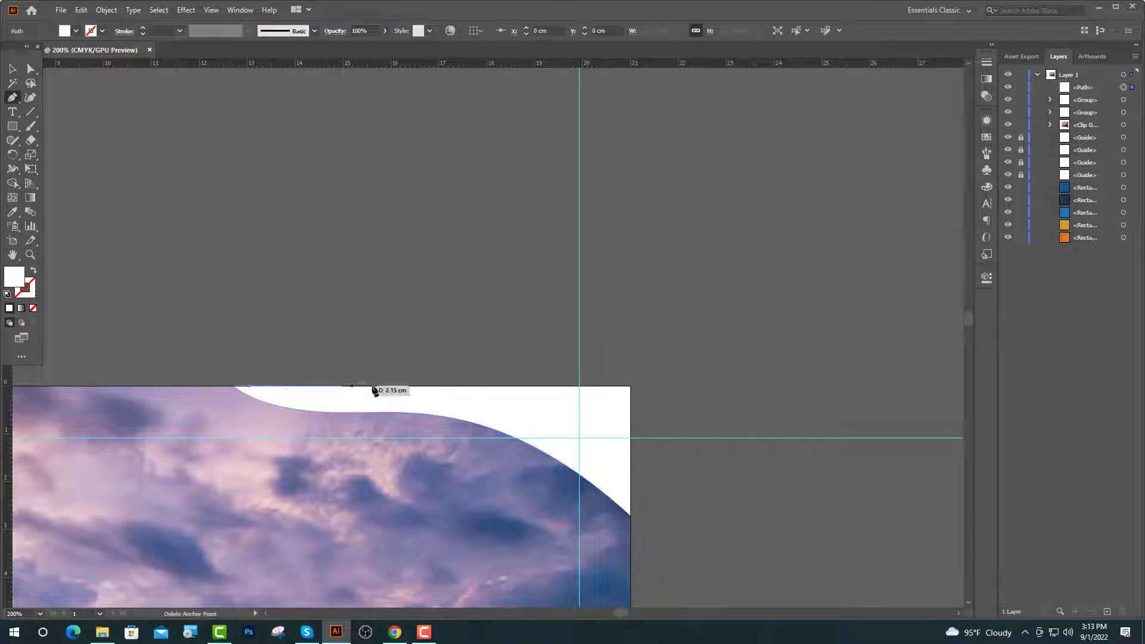
click(631, 387)
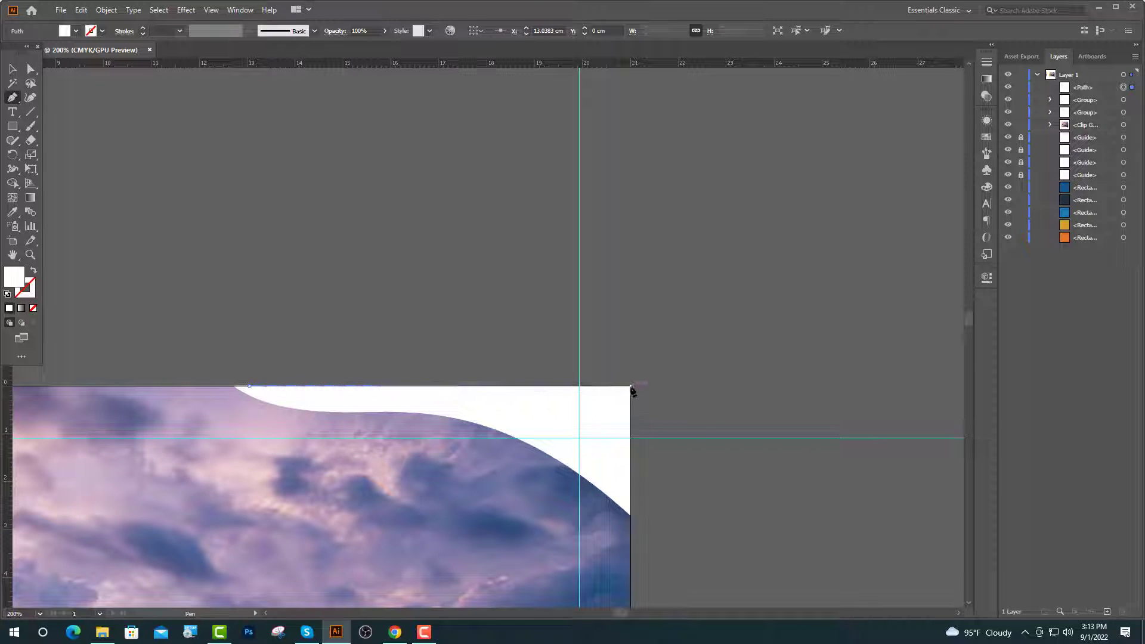
click(631, 511)
scroll(532, 453, up, 2)
drag(382, 409, 165, 341)
key(ctrl+minus)
click(13, 70)
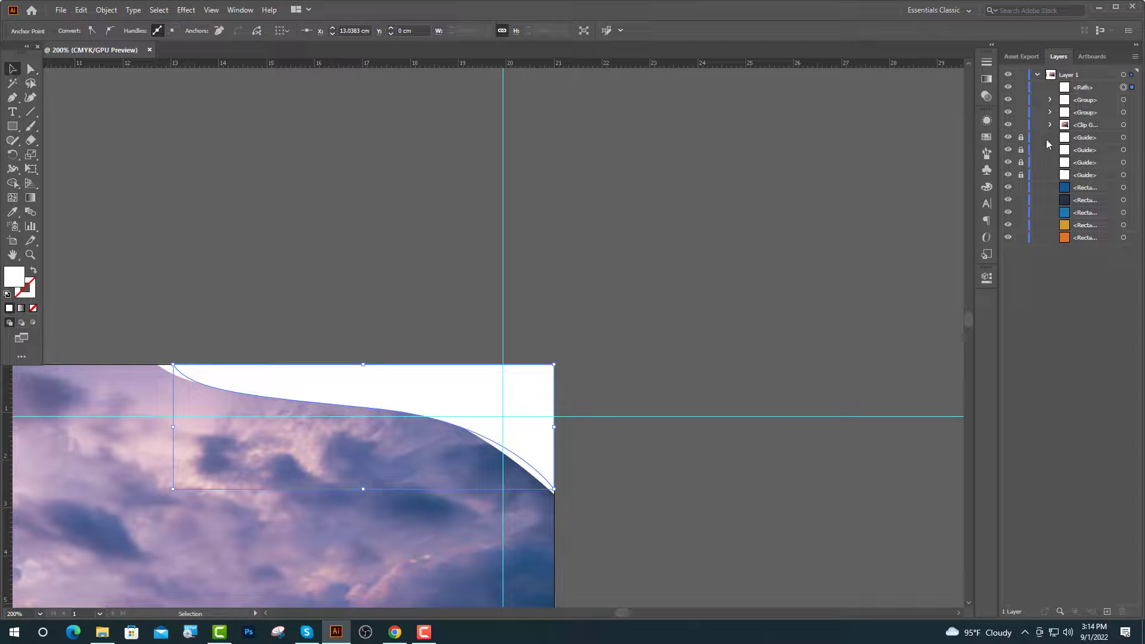
Move the corner shape below the clipped photo group in the Layers panel.
drag(1099, 88, 1087, 133)
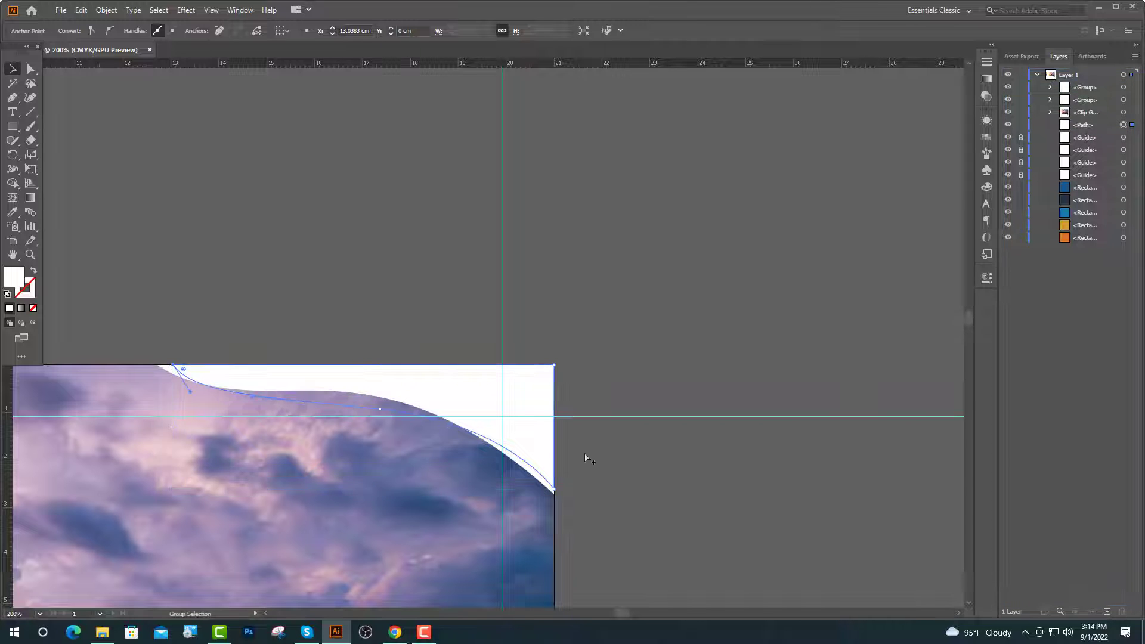
scroll(585, 459, down, 2)
scroll(654, 455, down, 2)
click(12, 211)
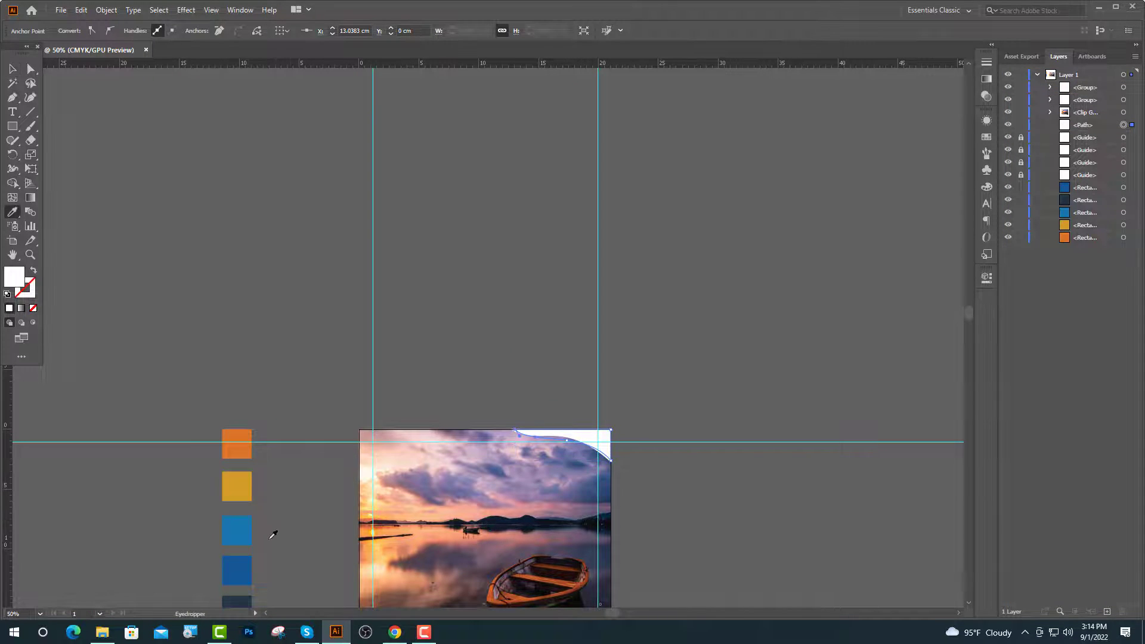
Fill the top-right corner shape with the blue swatch colour using the Eyedropper.
scroll(273, 535, down, 1)
click(237, 563)
key(v)
click(683, 388)
scroll(575, 416, up, 4)
click(555, 294)
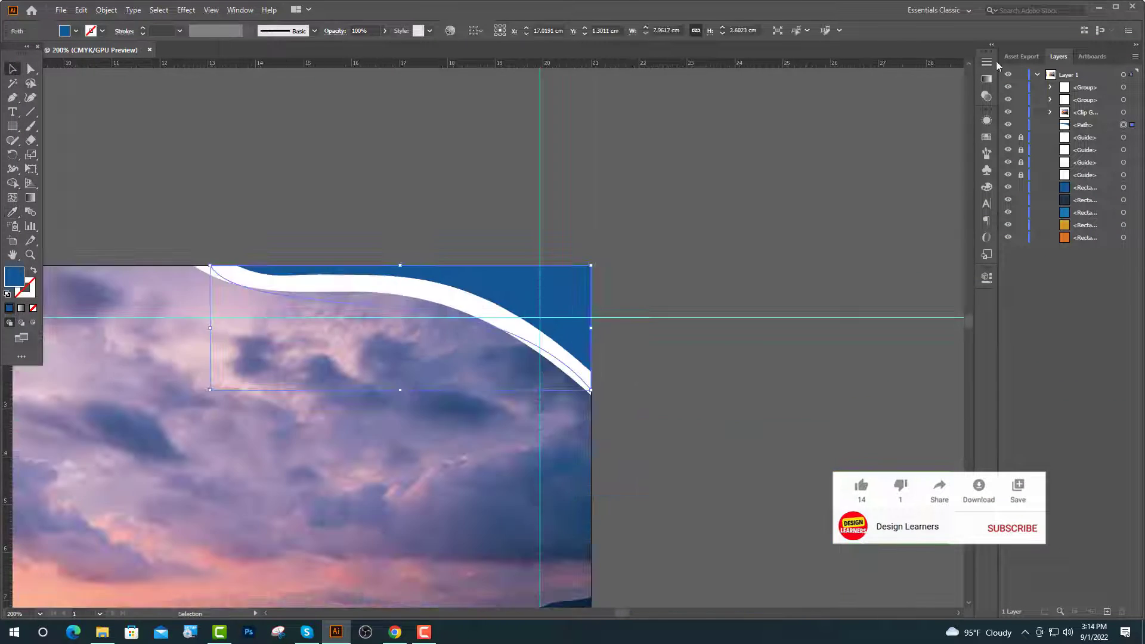
Apply a linear gradient to the corner shape with two swatch blues on its end stops.
click(992, 45)
click(922, 78)
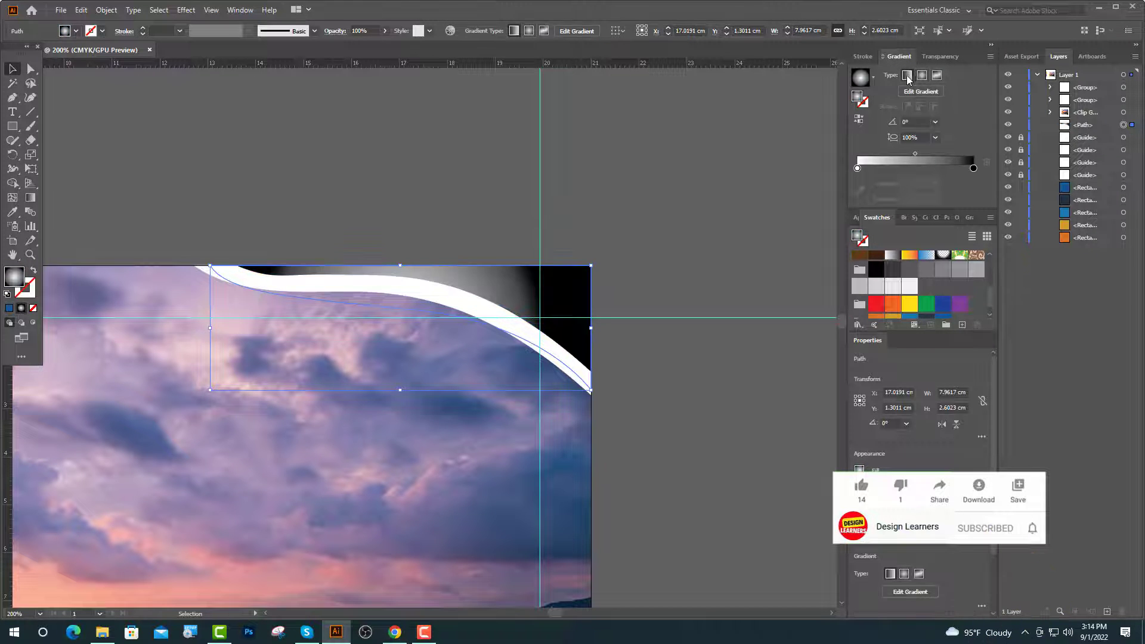
drag(857, 168, 857, 169)
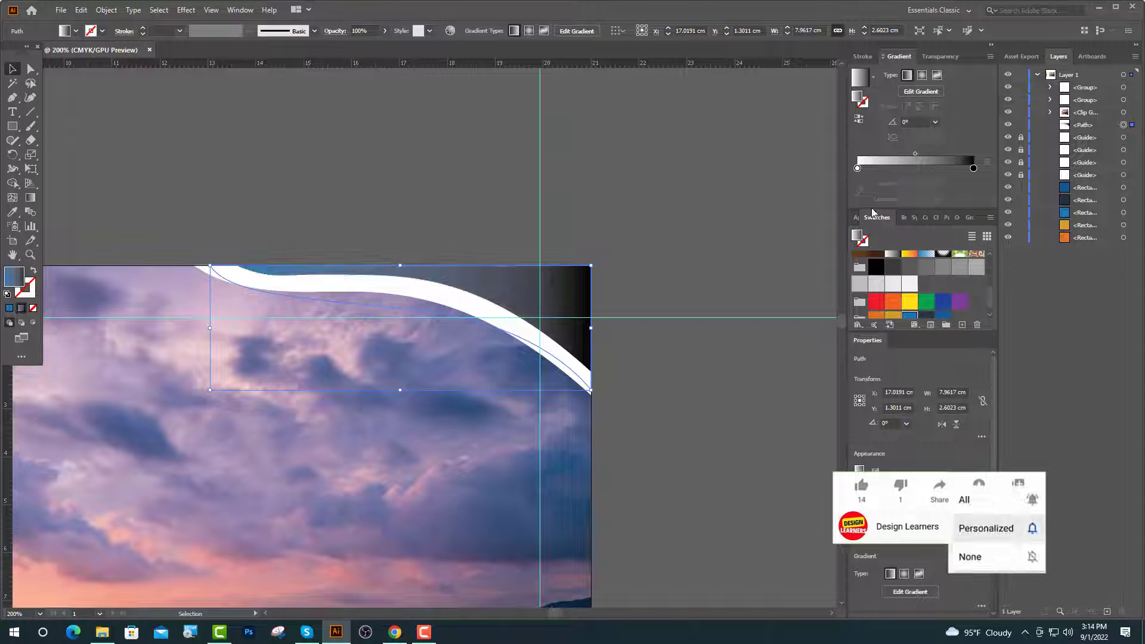
drag(943, 305, 974, 170)
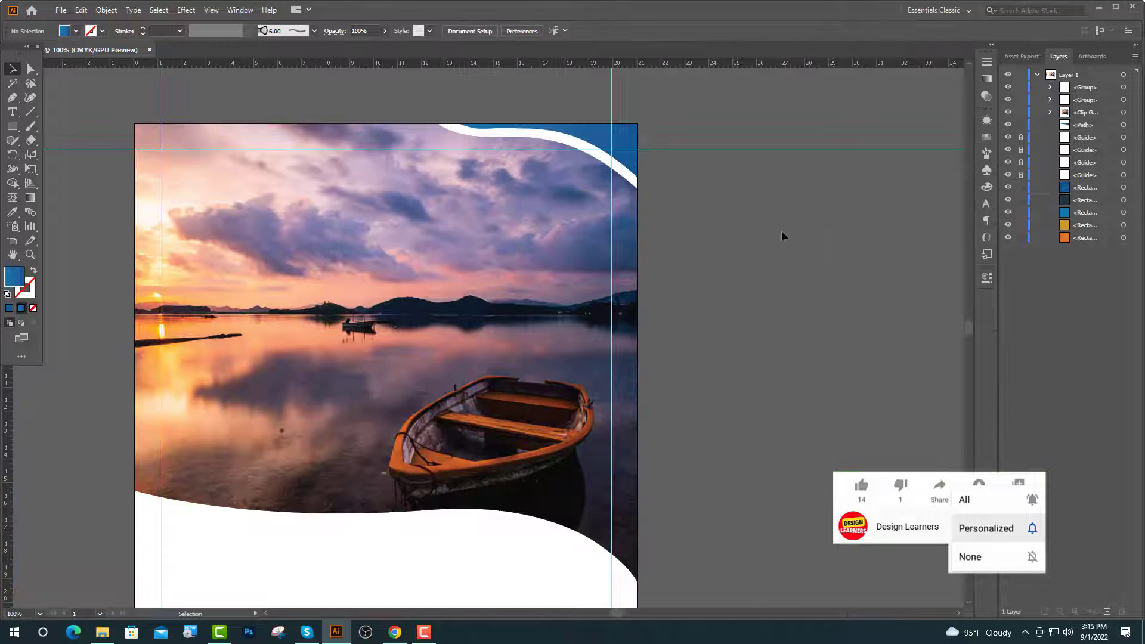
Draw a rectangle from the wave down to the page's bottom-right corner.
scroll(444, 464, down, 10)
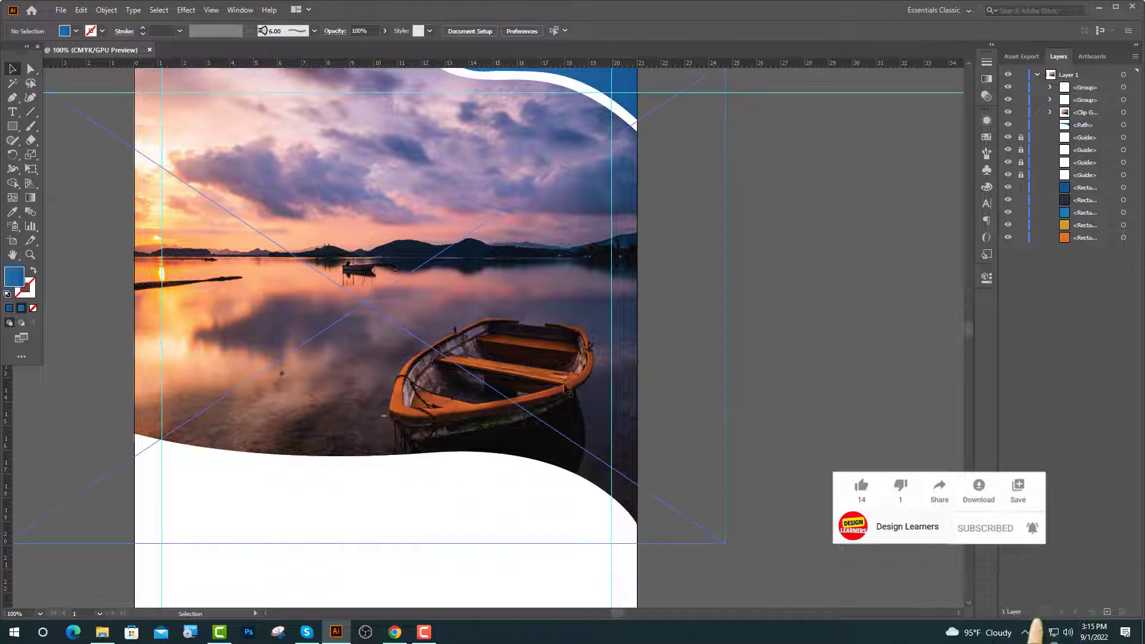
scroll(644, 404, down, 1)
scroll(644, 404, down, 1)
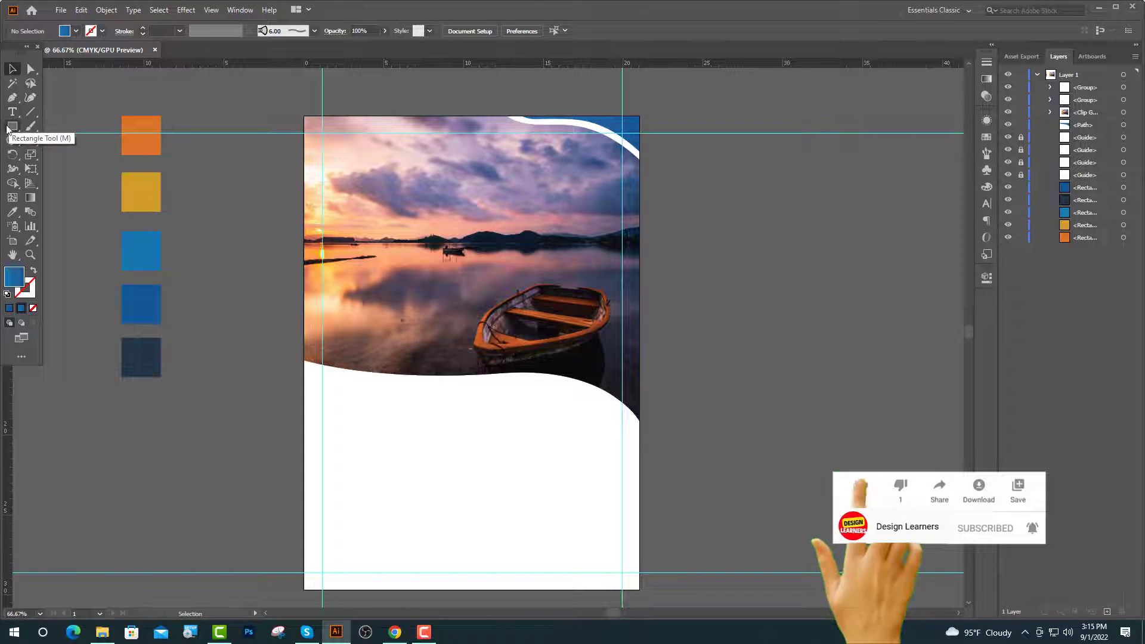
click(12, 126)
scroll(306, 330, down, 3)
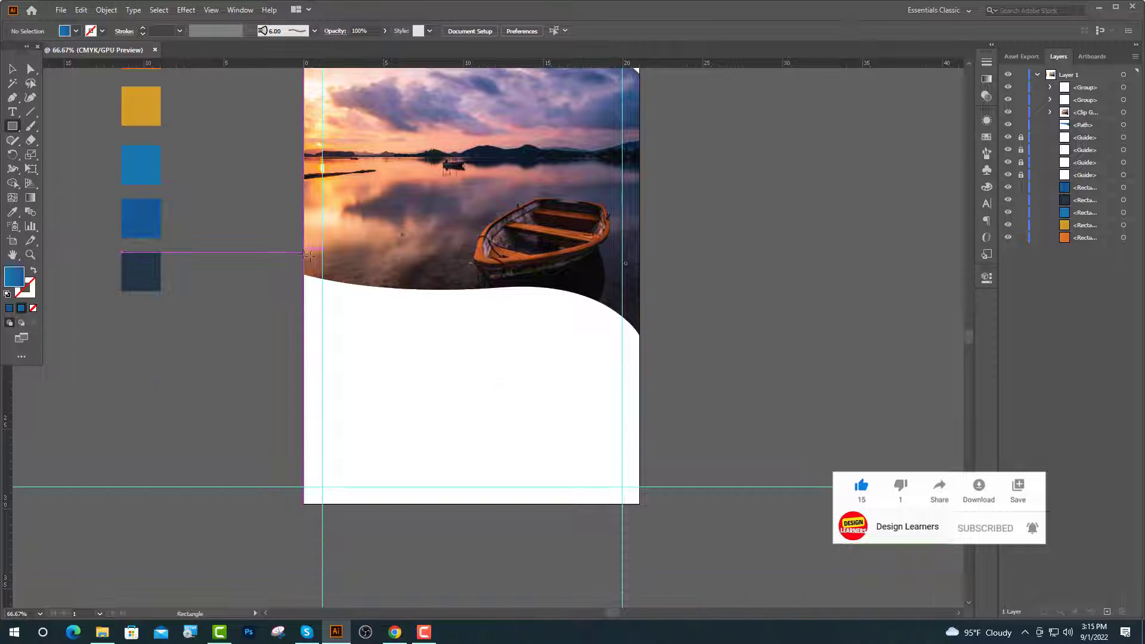
drag(304, 252, 638, 504)
Move the rectangle beneath the white wave in Layers and set its gradient angle to 90°.
key(v)
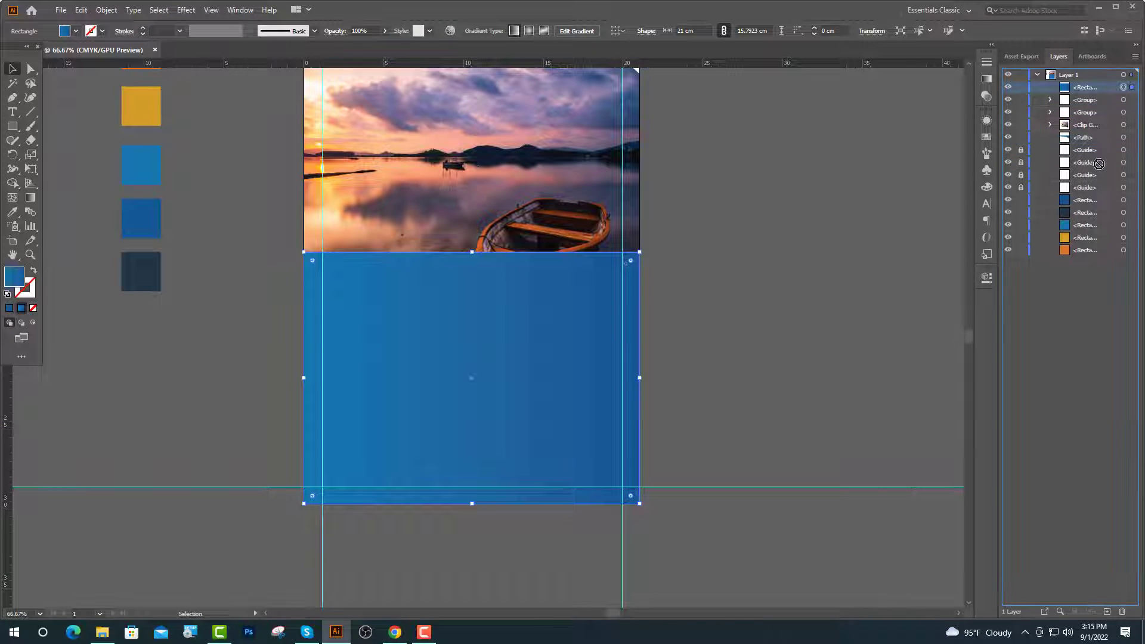
drag(1098, 144, 1099, 142)
click(987, 153)
click(991, 45)
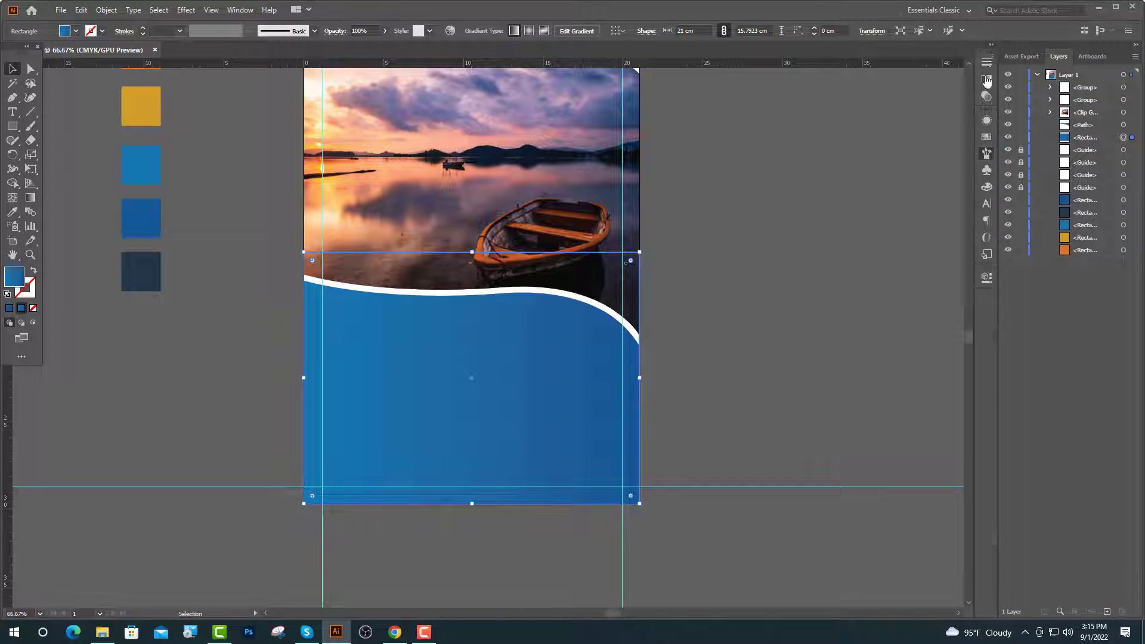
click(936, 123)
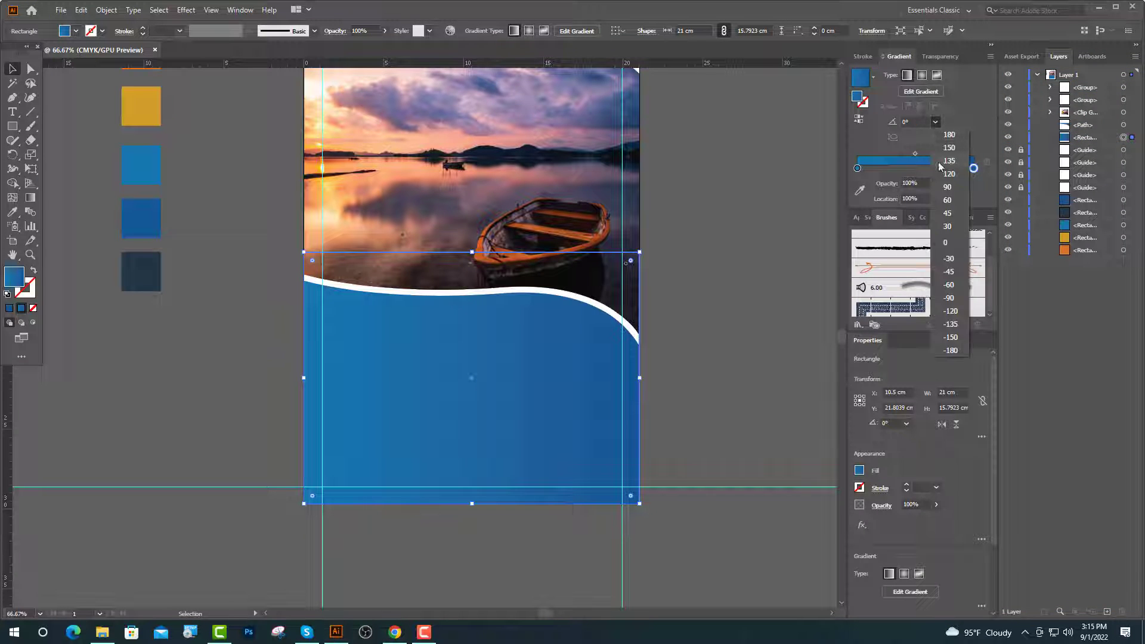
click(948, 188)
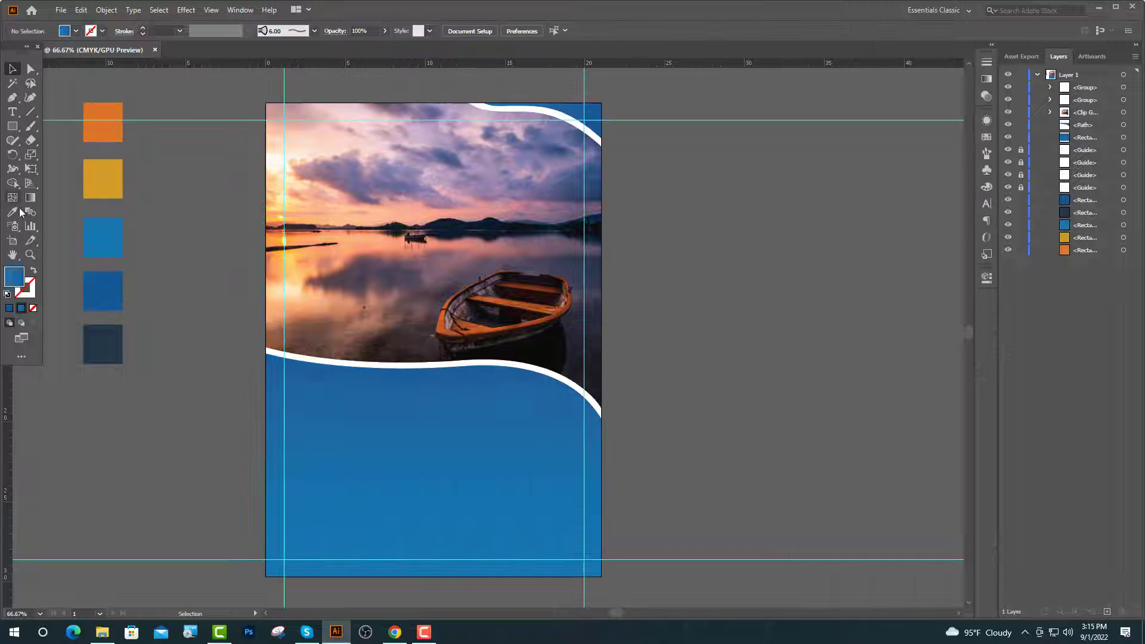
Draw a dark navy circle near the photo's top-left corner.
click(99, 356)
drag(12, 126, 52, 158)
scroll(448, 221, up, 2)
scroll(293, 169, up, 2)
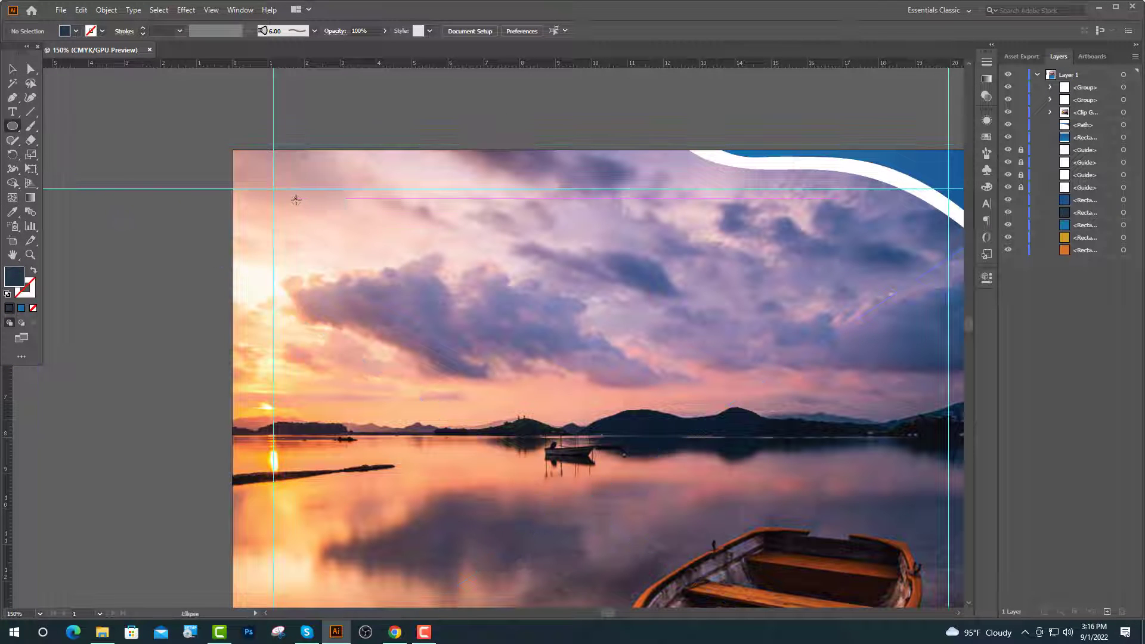
drag(296, 199, 347, 246)
click(13, 70)
click(353, 123)
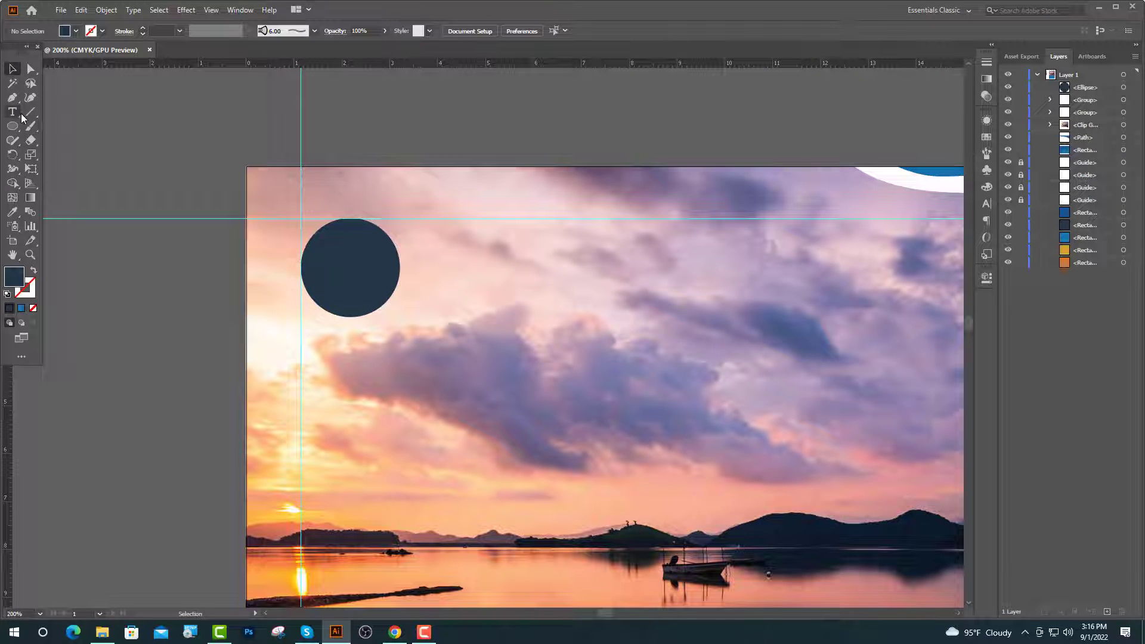
Start a text object inside the circle set to Lato Bold at 16 pt.
click(13, 112)
click(336, 255)
click(569, 31)
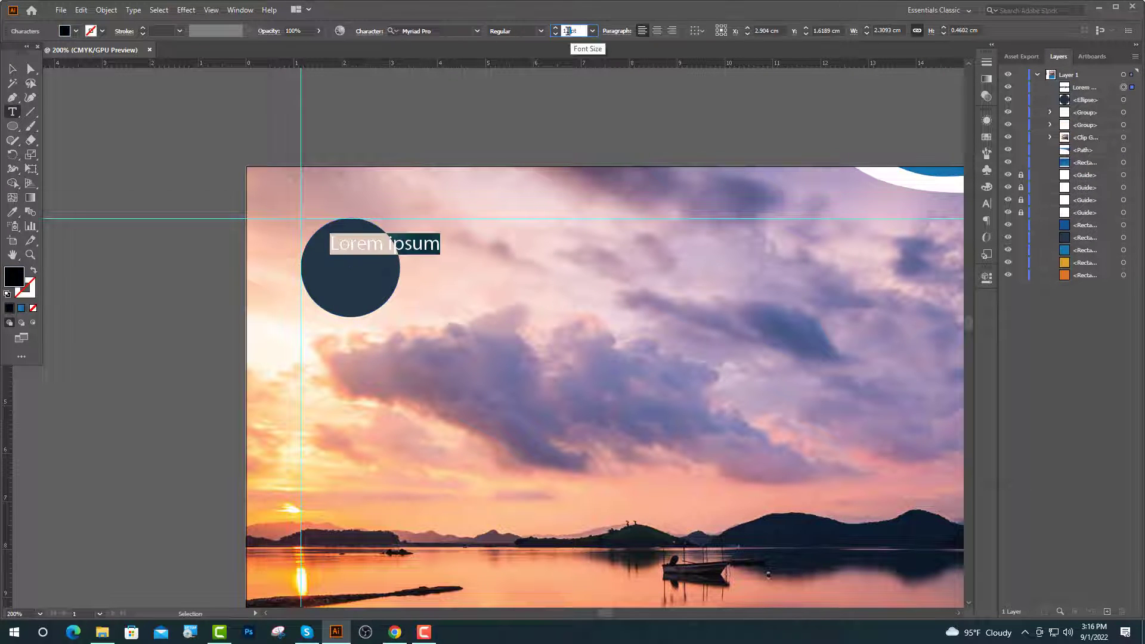
text(16)
key(Return)
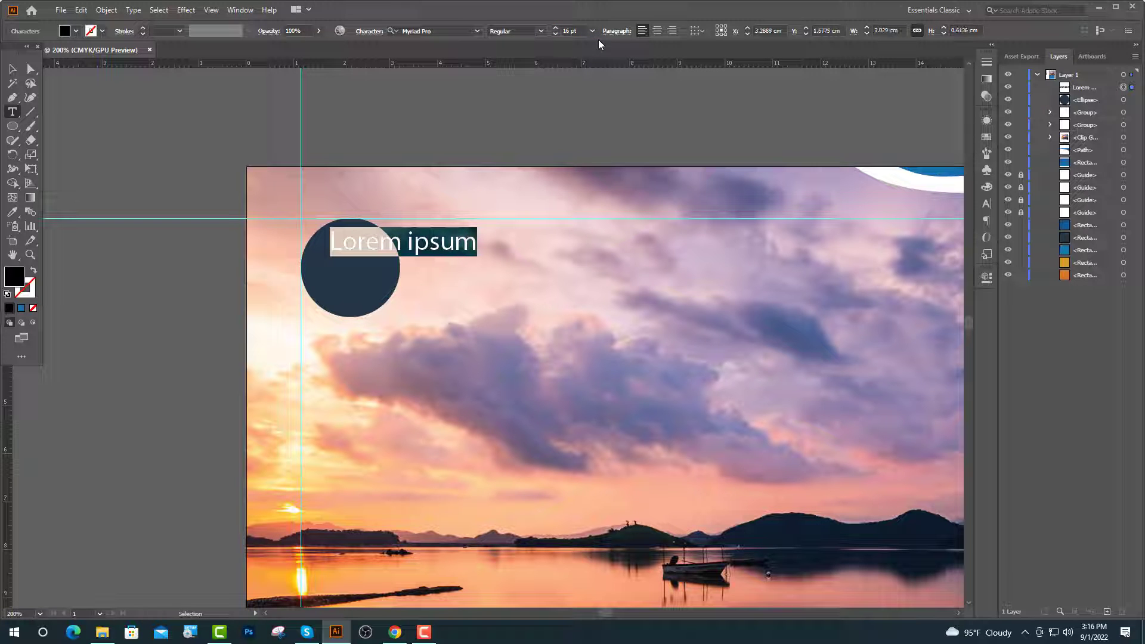
click(443, 31)
text(Lato)
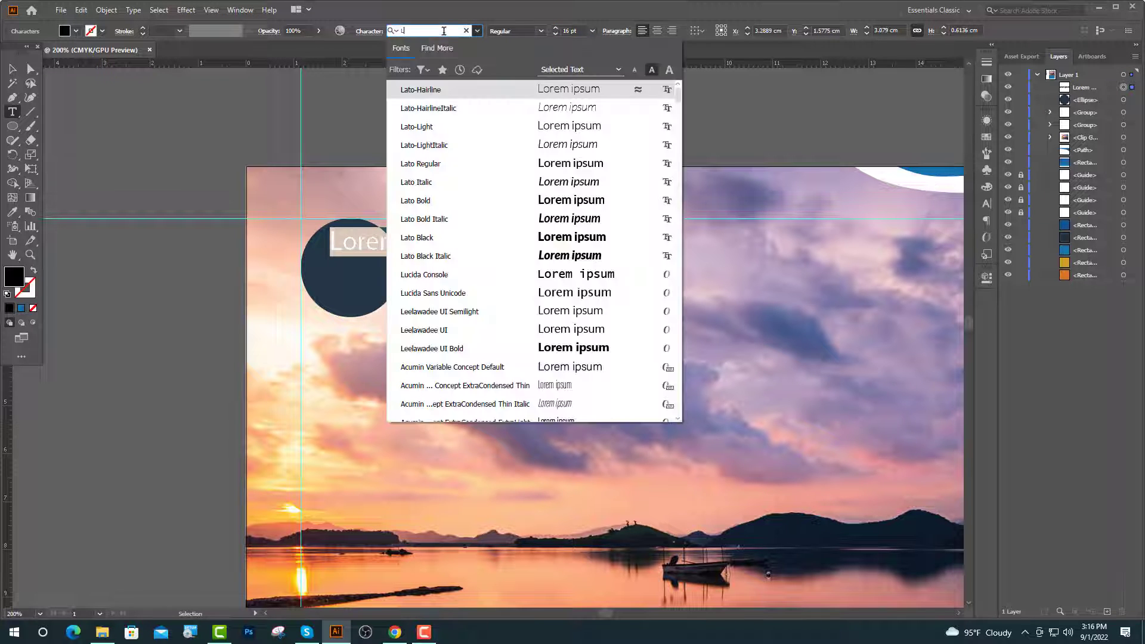
click(429, 201)
Type 'YOUR' and 'LOGO' on two centre-aligned lines.
text(YO)
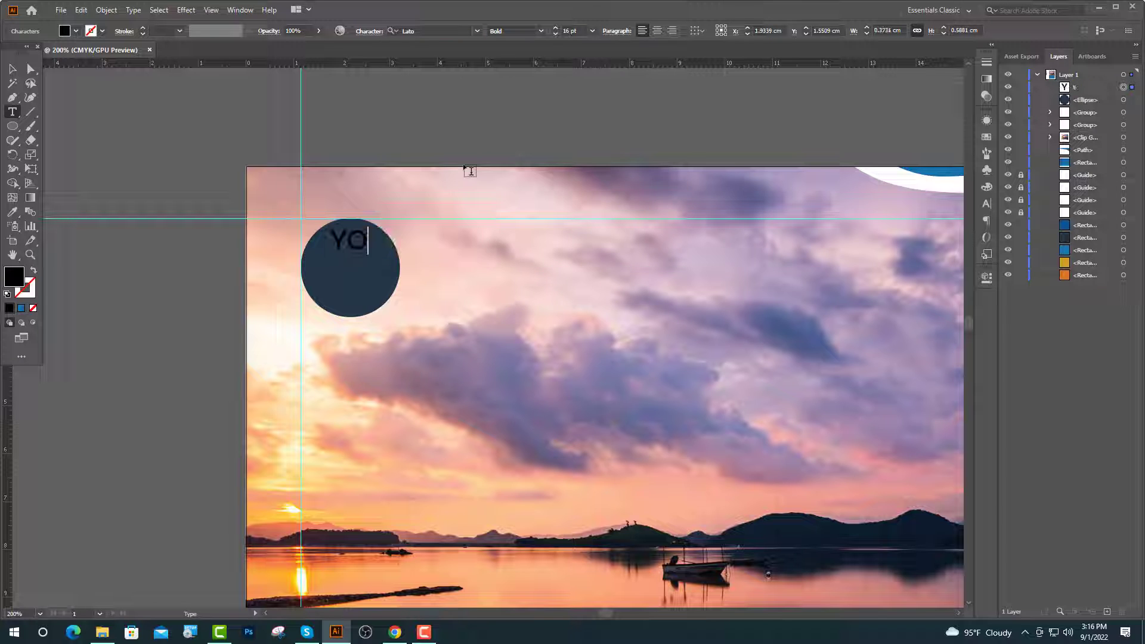
text(UR)
key(Return)
text(LOGO)
key(ctrl+shift+c)
key(Escape)
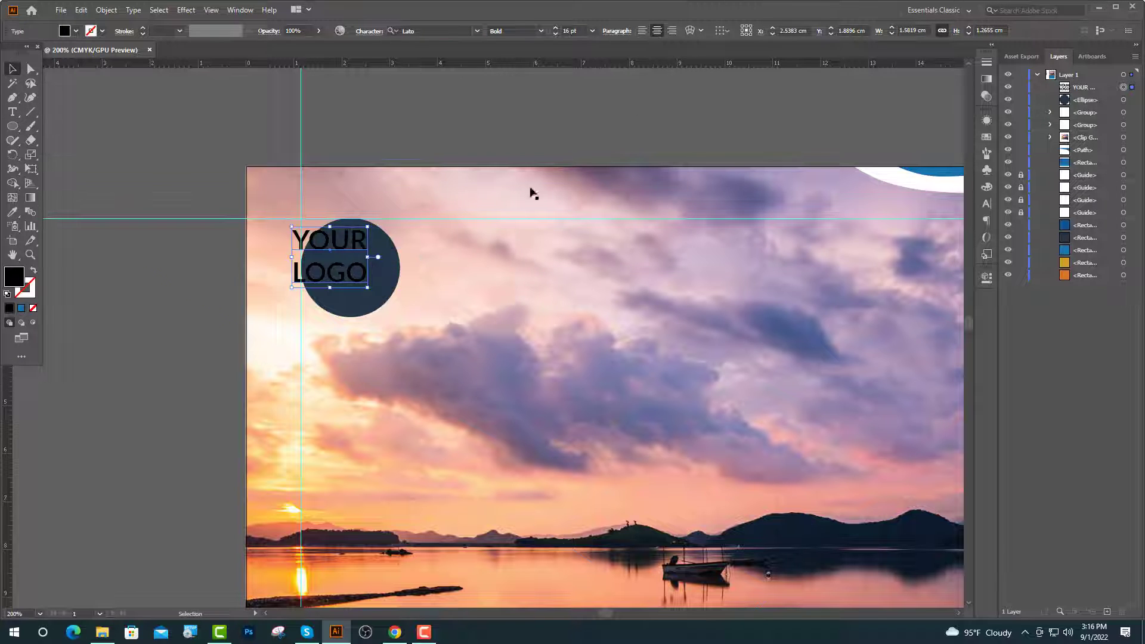
Make the YOUR LOGO text white and centre it inside the navy circle.
click(10, 214)
click(896, 177)
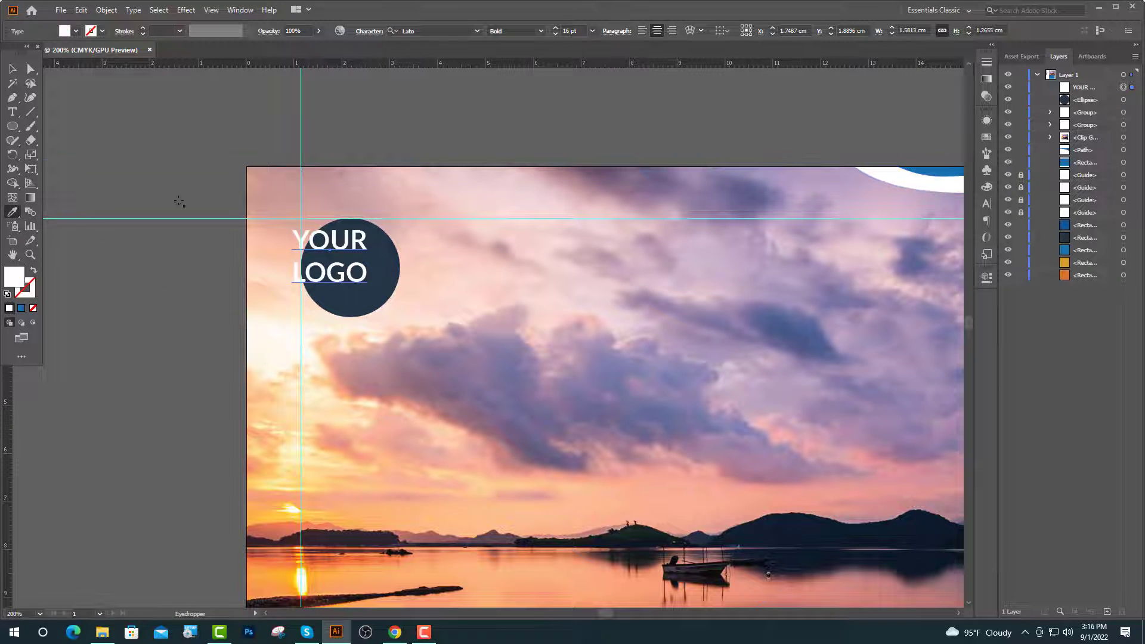
key(v)
drag(362, 268, 382, 276)
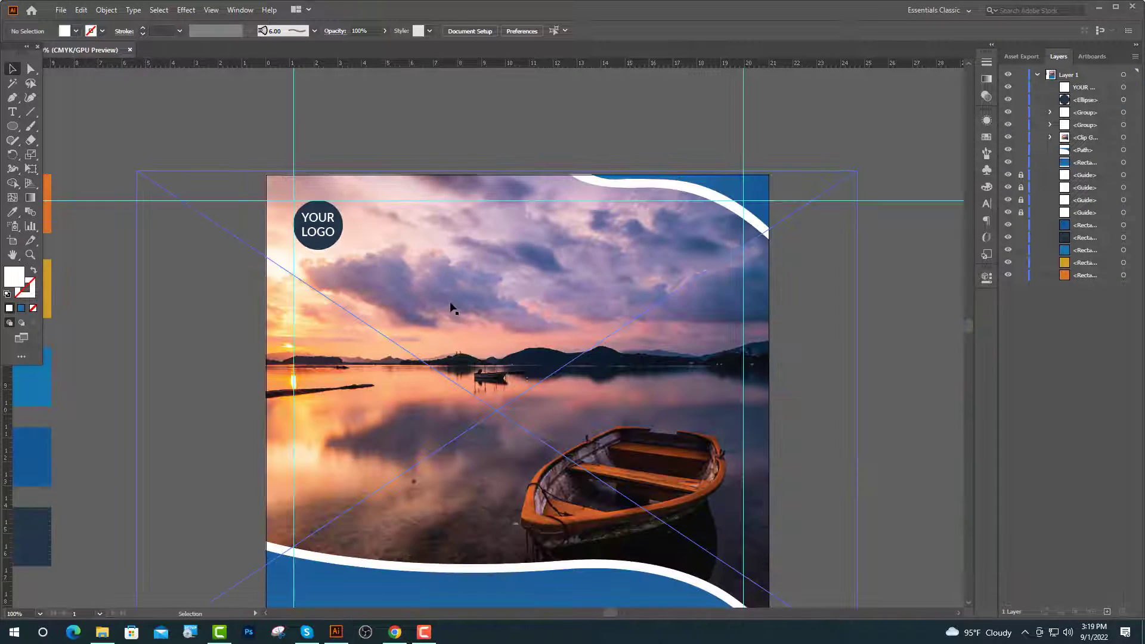
Type the three 24 pt heading lines LET'S GO AND, TRAVEL and THE WORLD.
key(t)
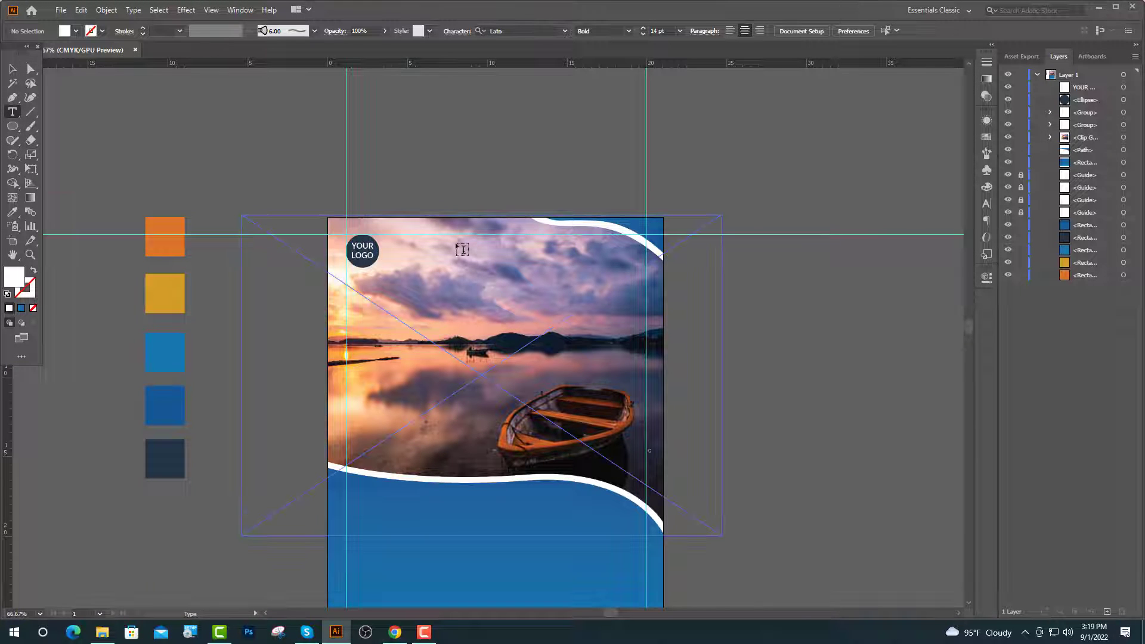
click(437, 251)
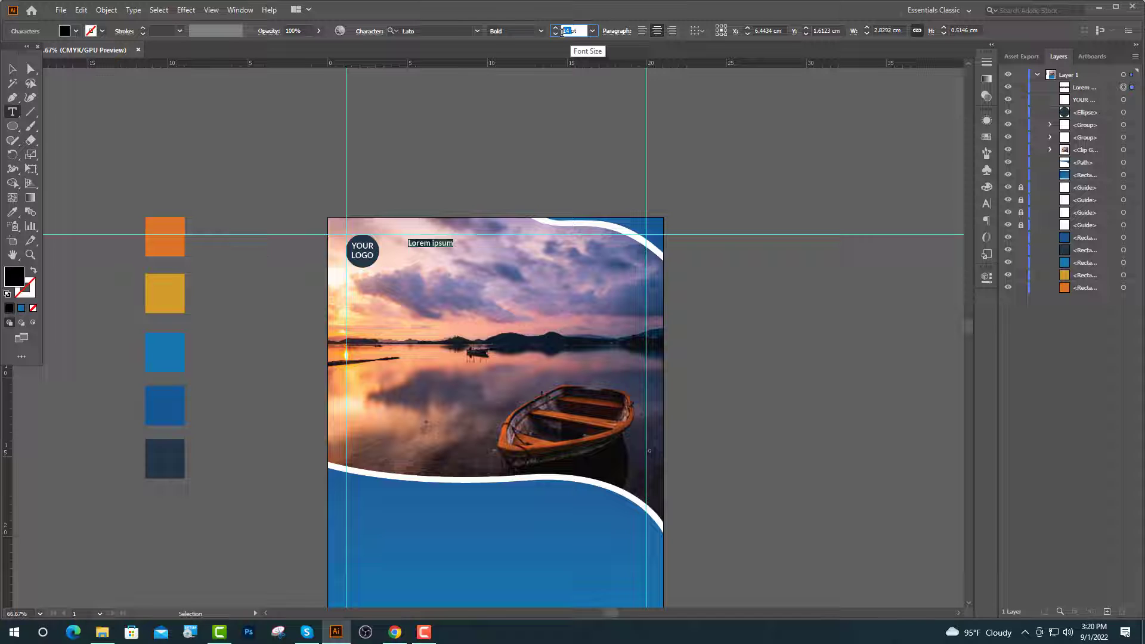
key(Return)
key(ctrl+1)
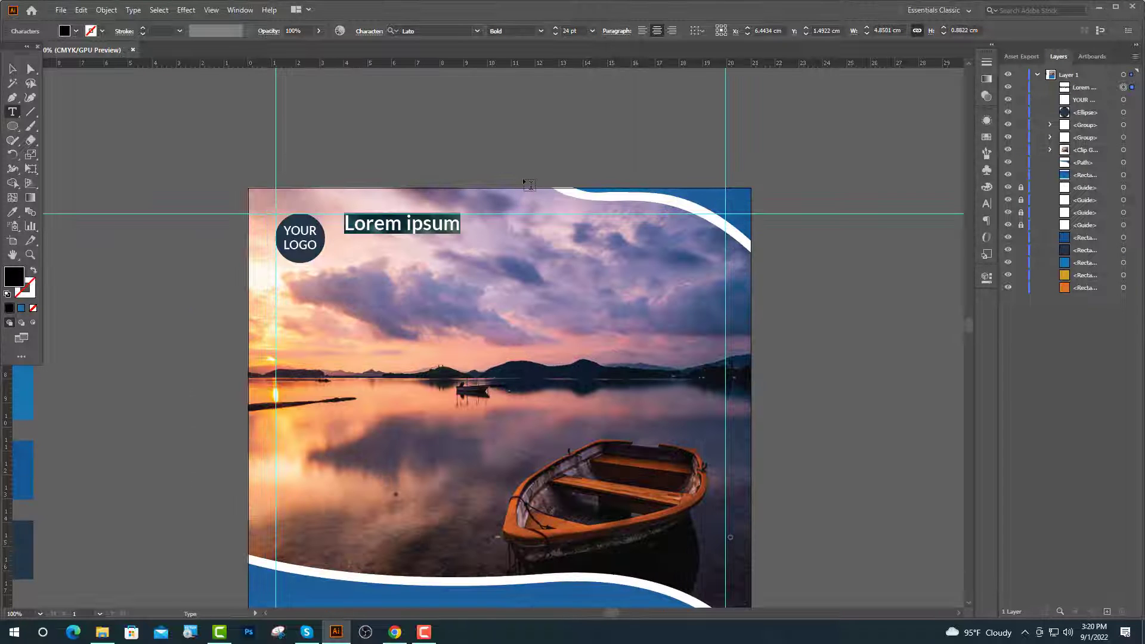
text(LET)
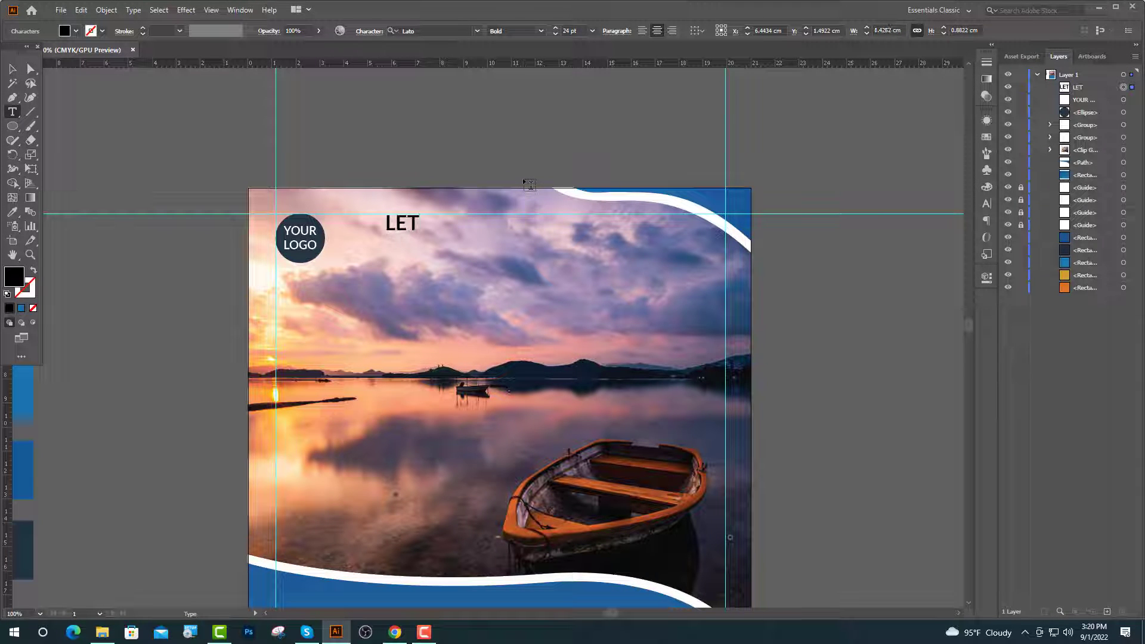
text('S GO AN)
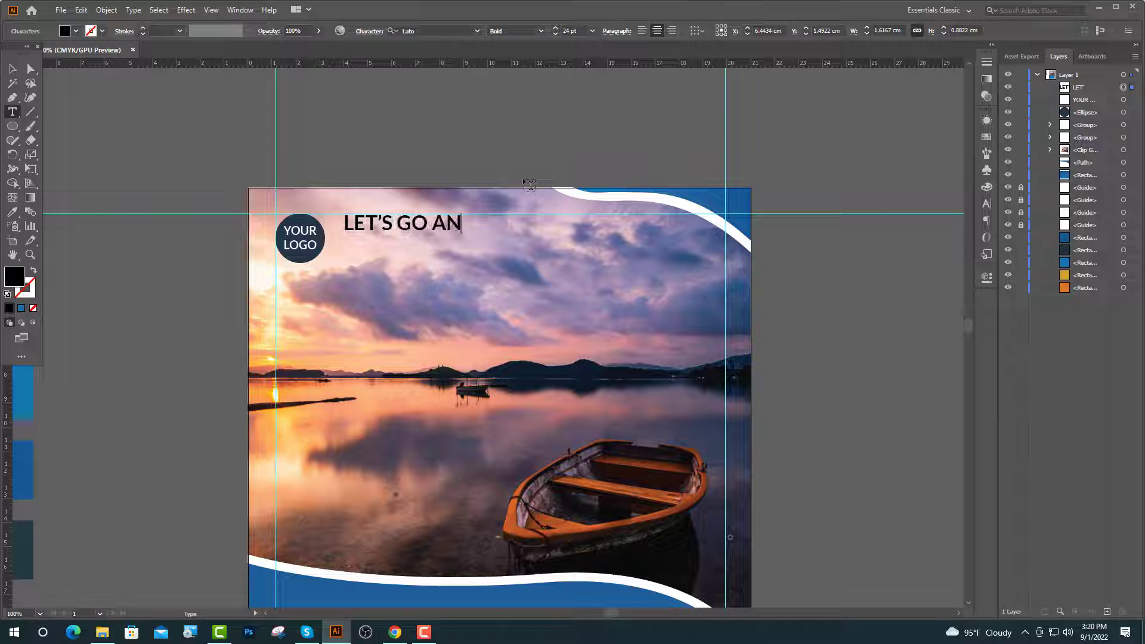
text(D)
key(Return)
text(TR)
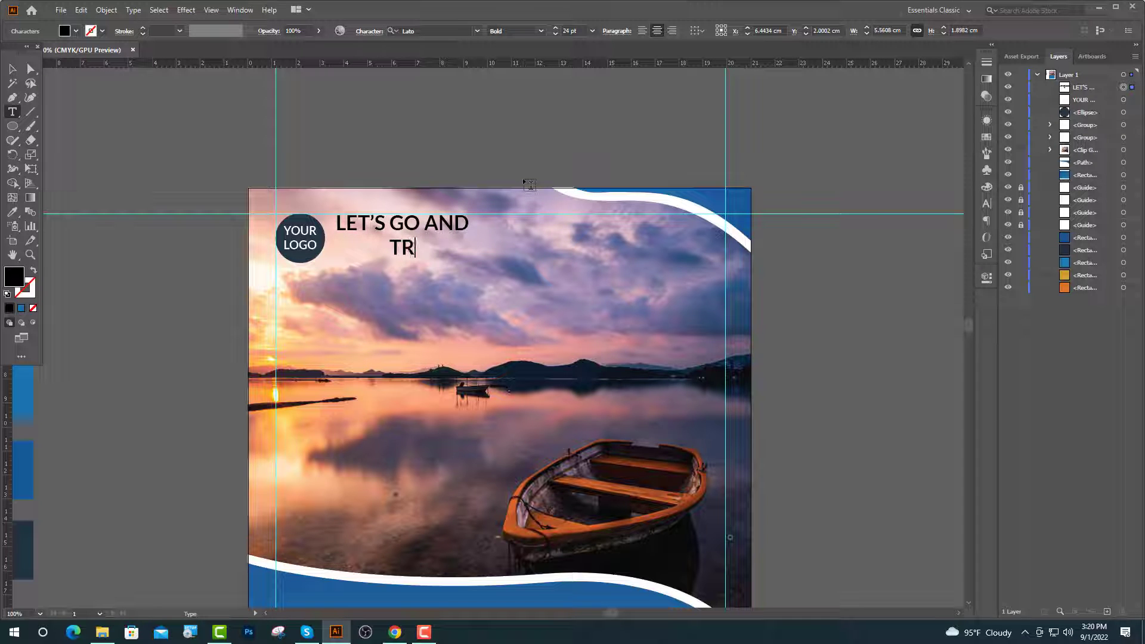
text(AVEL)
key(Return)
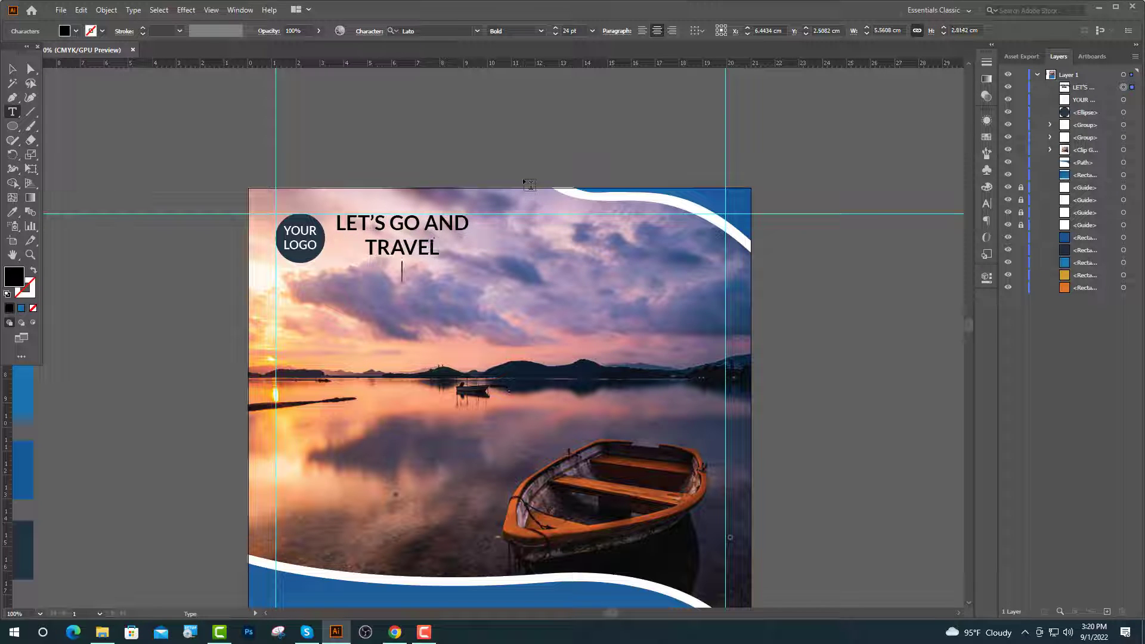
text(THE W)
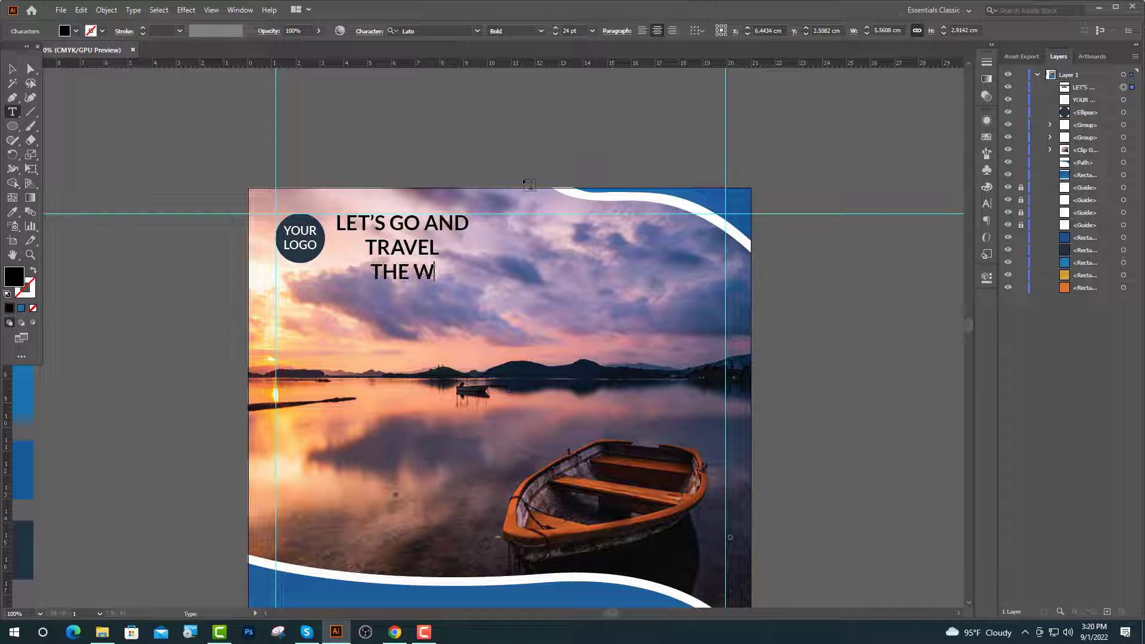
text(ORLD)
Set TRAVEL in the James Stroker font at 72 pt.
drag(441, 247, 365, 251)
click(477, 30)
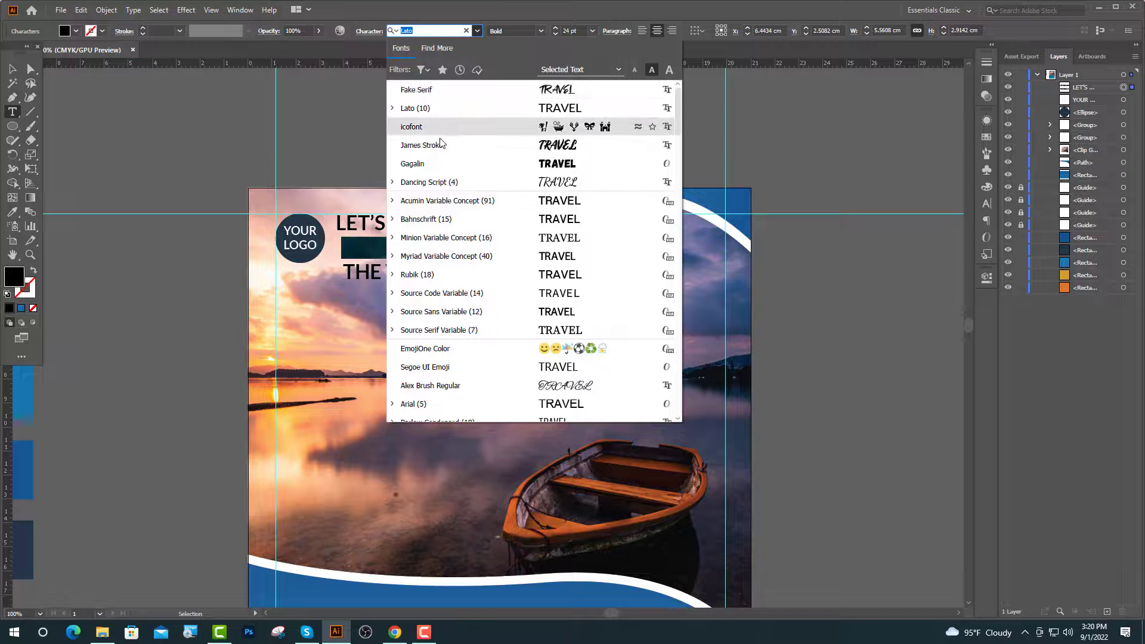
click(439, 146)
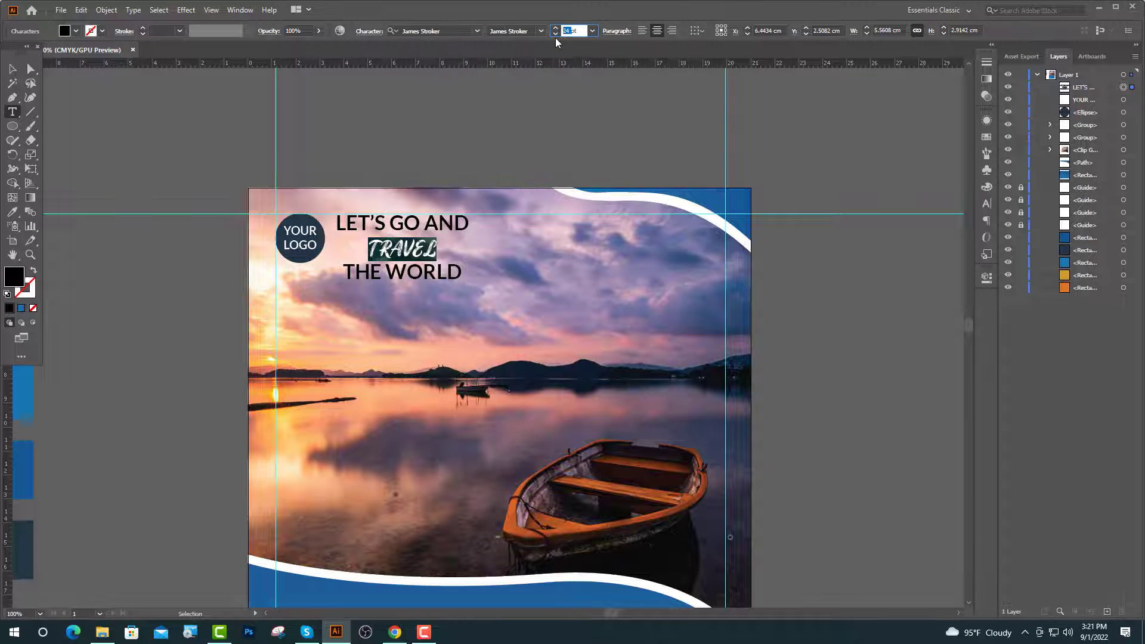
text(2)
key(Return)
Set THE WORLD in the Gagalin font at 35 pt.
drag(461, 320, 352, 322)
drag(573, 32, 559, 32)
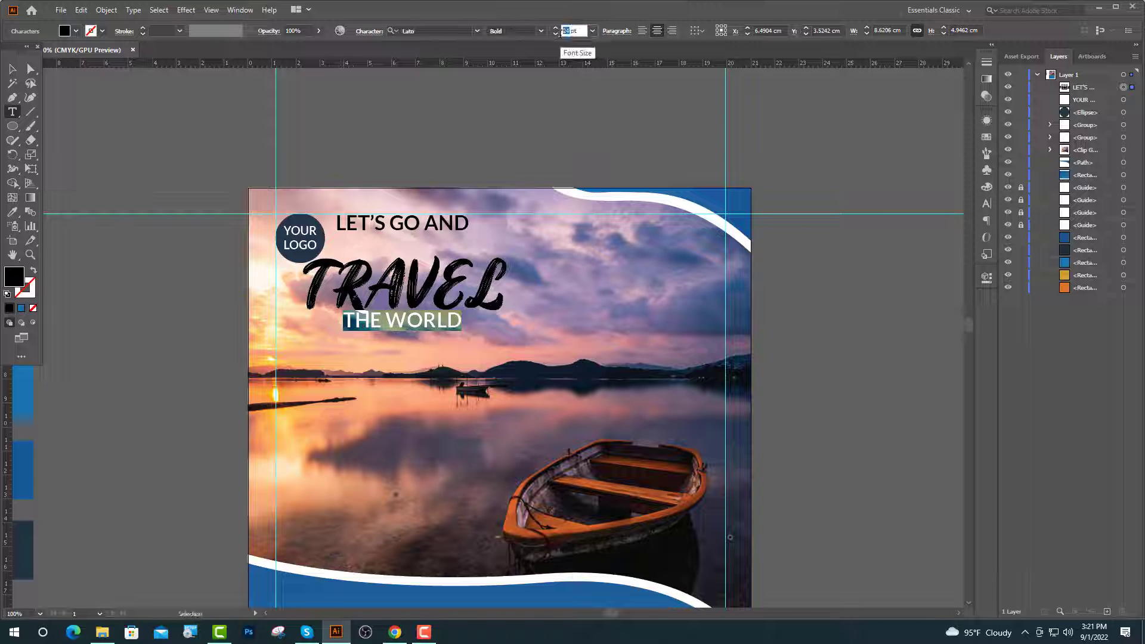
text(5)
key(Return)
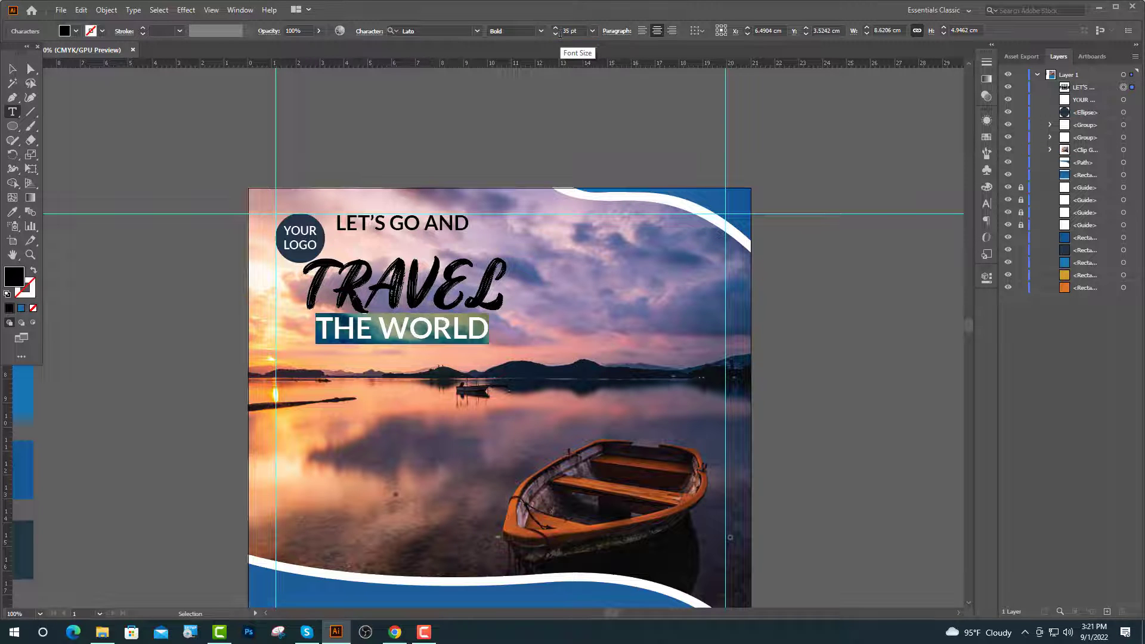
click(477, 31)
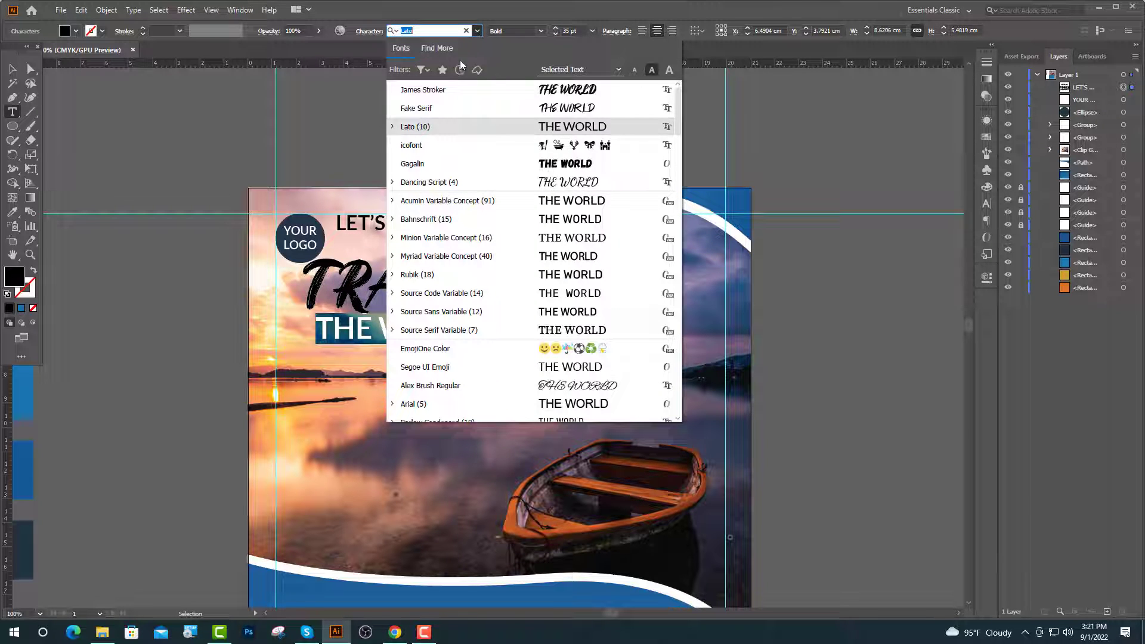
click(421, 164)
Recolour TRAVEL to match the orange colour square.
key(Escape)
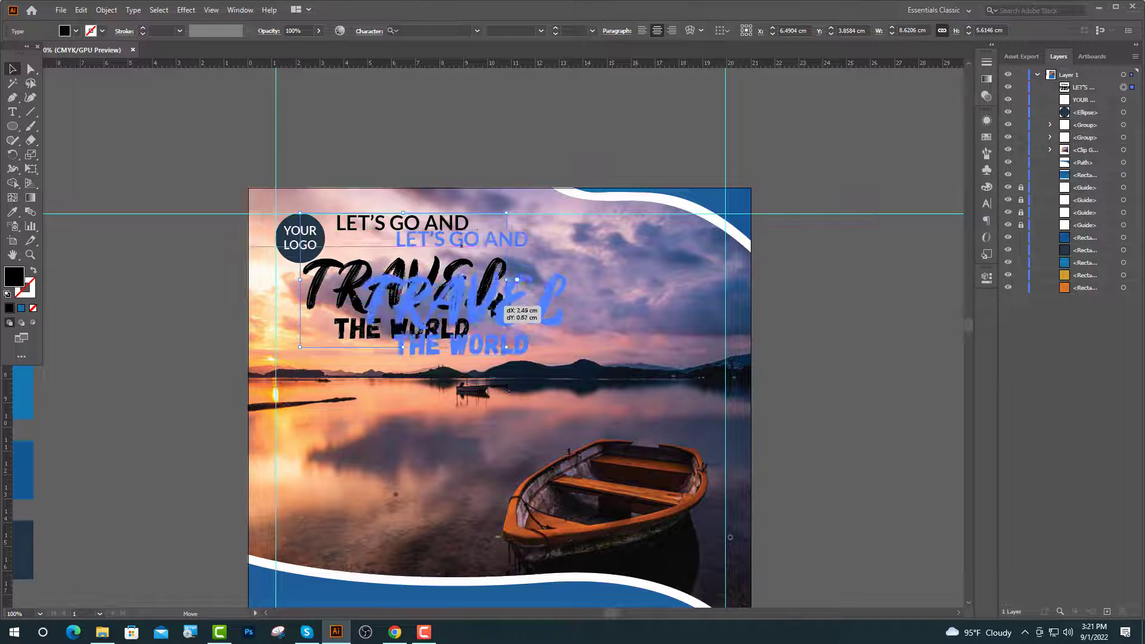
drag(571, 277, 438, 277)
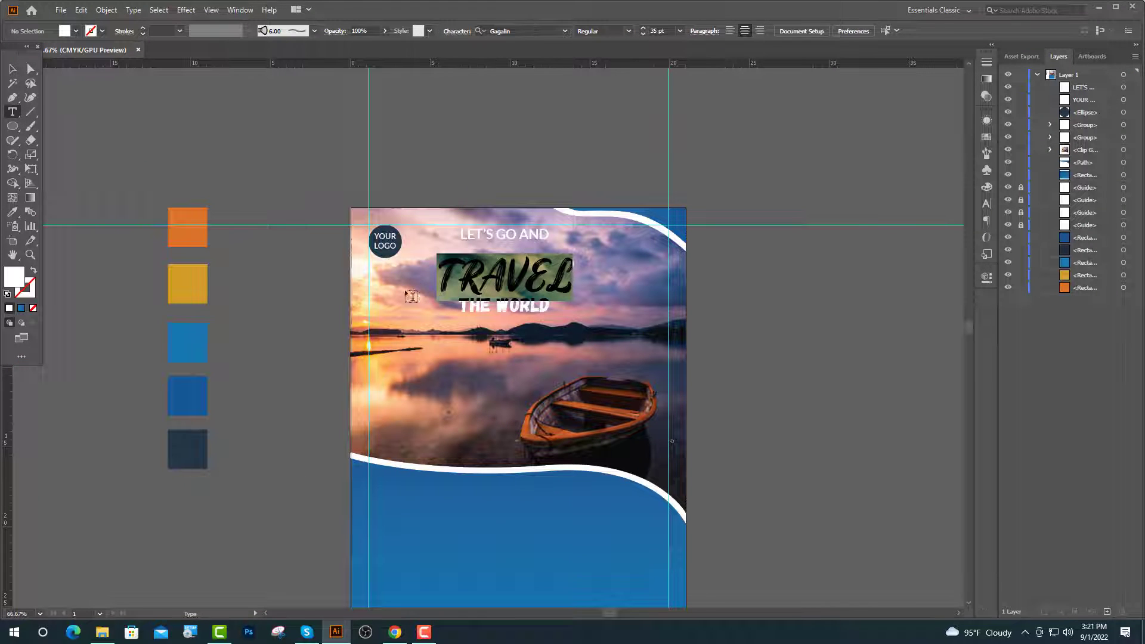
click(10, 214)
click(188, 220)
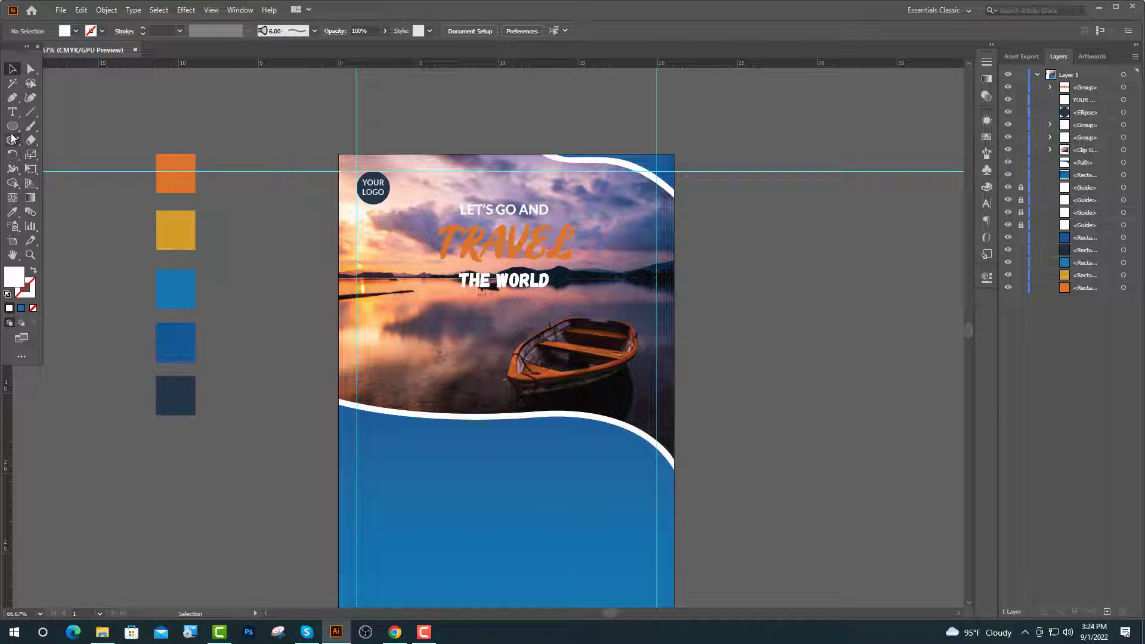
Draw a white square over the lower photo and rotate it 45° into a diamond.
drag(11, 134, 51, 124)
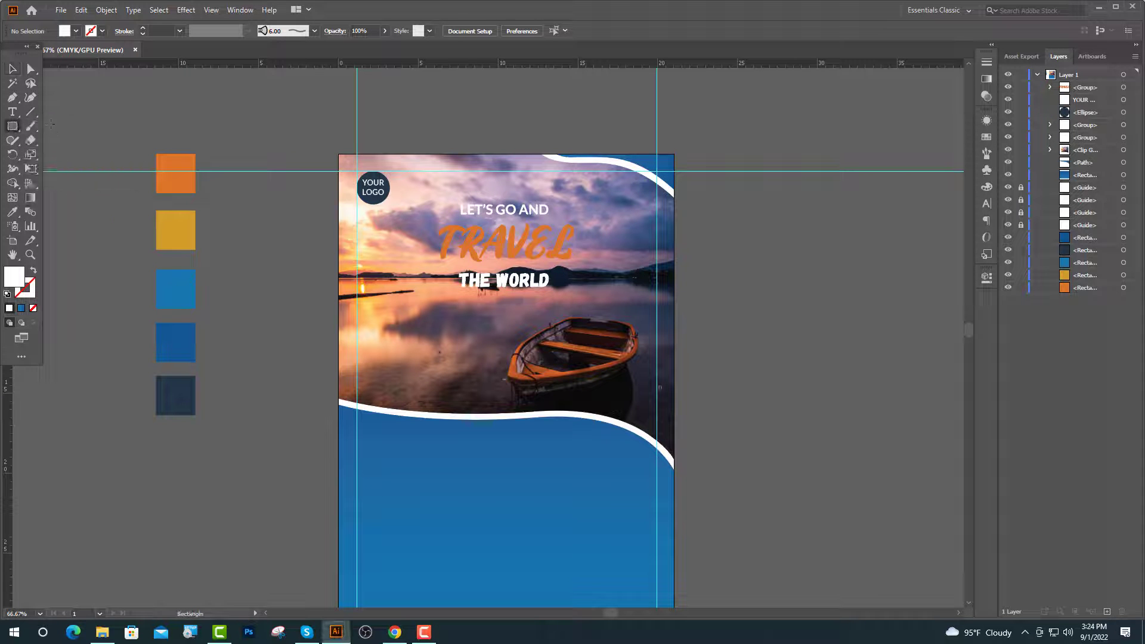
mouse_move(398, 338)
mouse_down()
mouse_move(531, 456)
mouse_move(505, 444)
mouse_up()
click(13, 70)
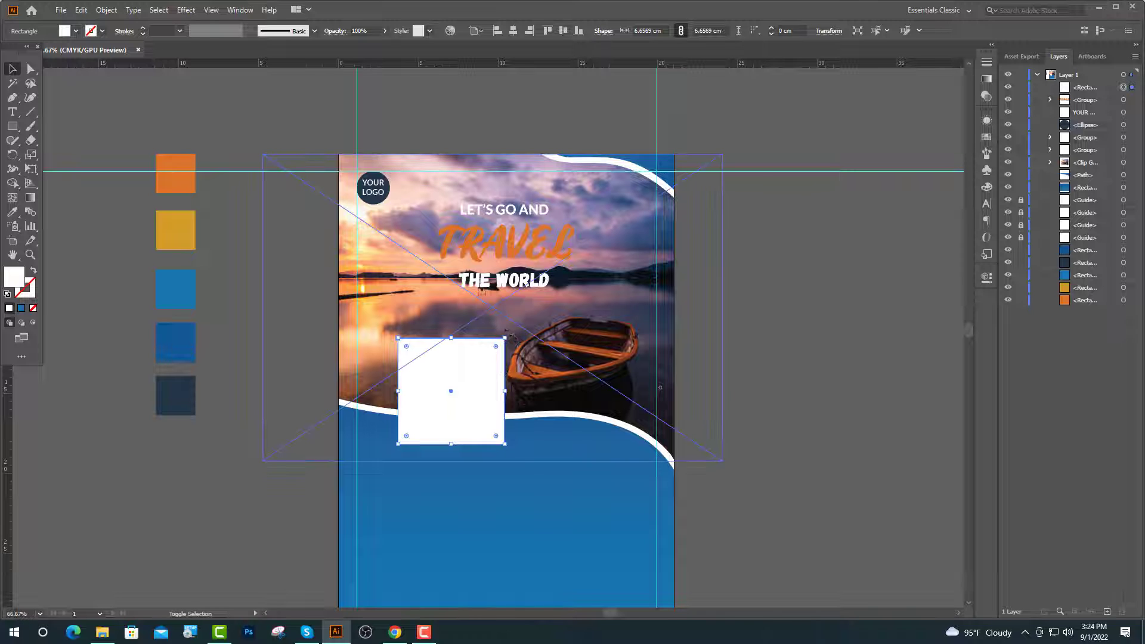
drag(511, 334, 470, 401)
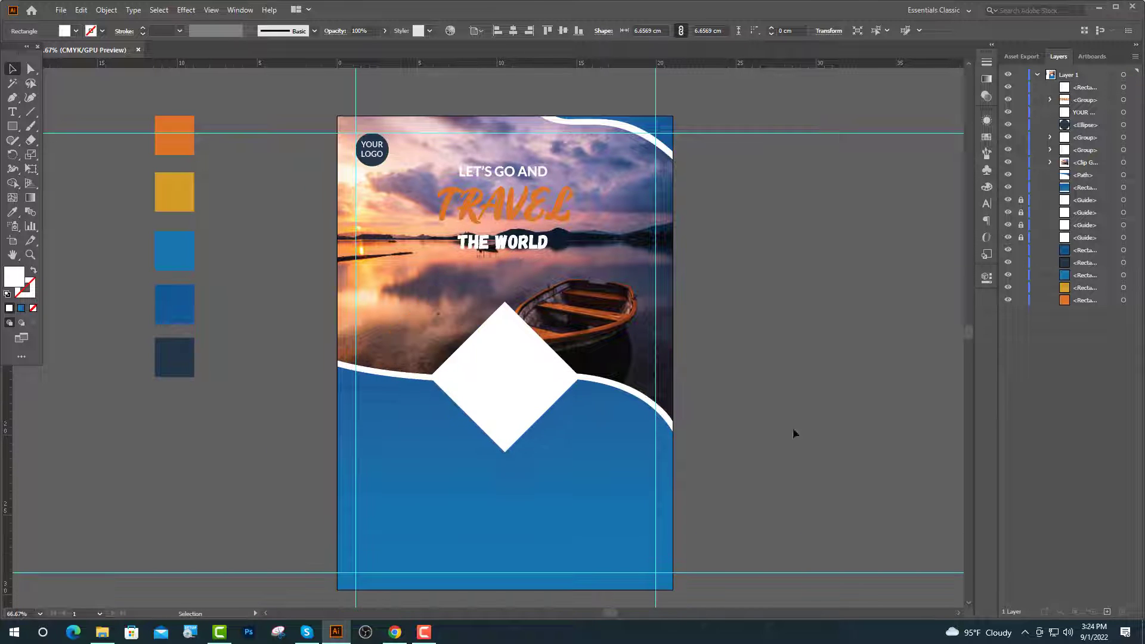
Paste a copy of the diamond in front and shrink it slightly around its centre.
scroll(495, 424, up, 1)
click(550, 410)
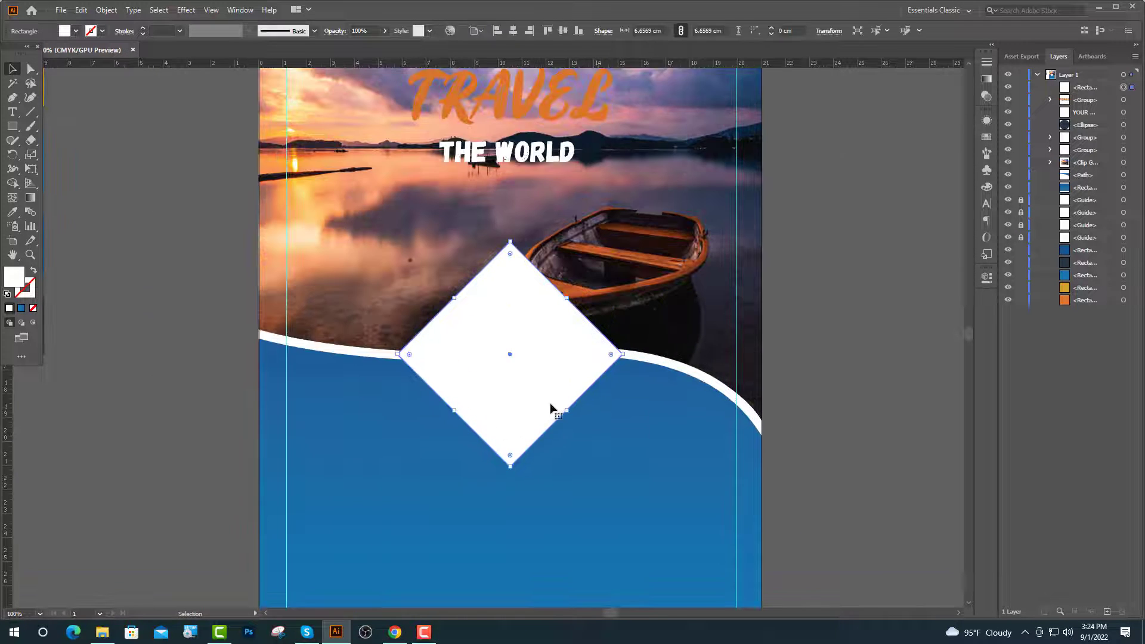
key(ctrl+c)
key(ctrl+f)
drag(510, 244, 510, 252)
Drag the turquoise lake photo from the Image 2 folder into the flyer.
click(102, 632)
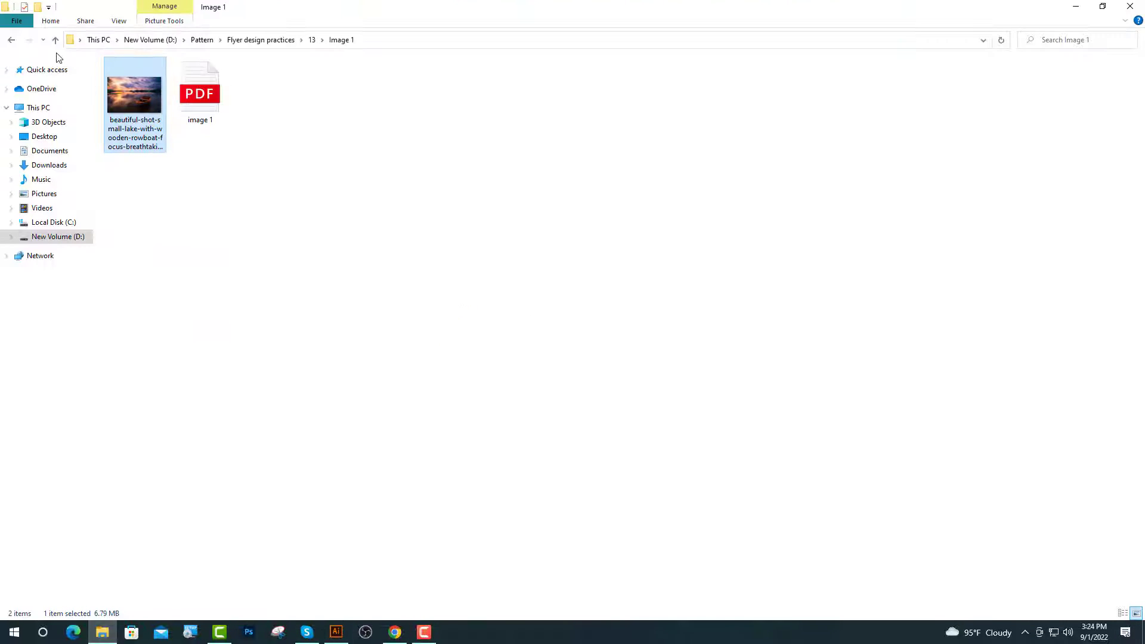
click(11, 40)
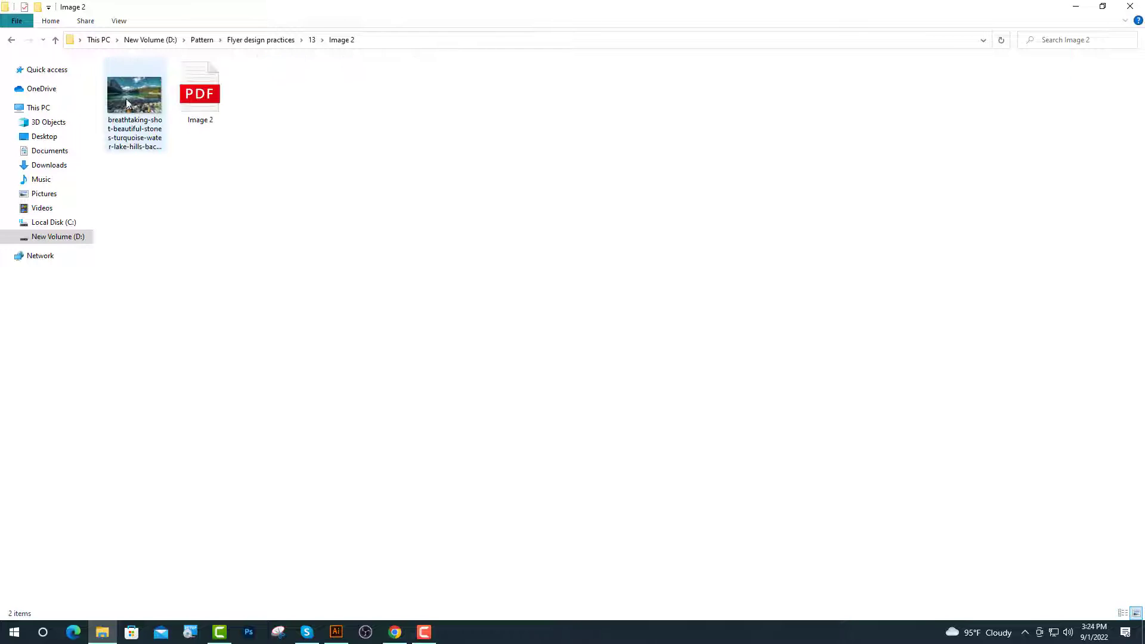
drag(127, 95, 490, 448)
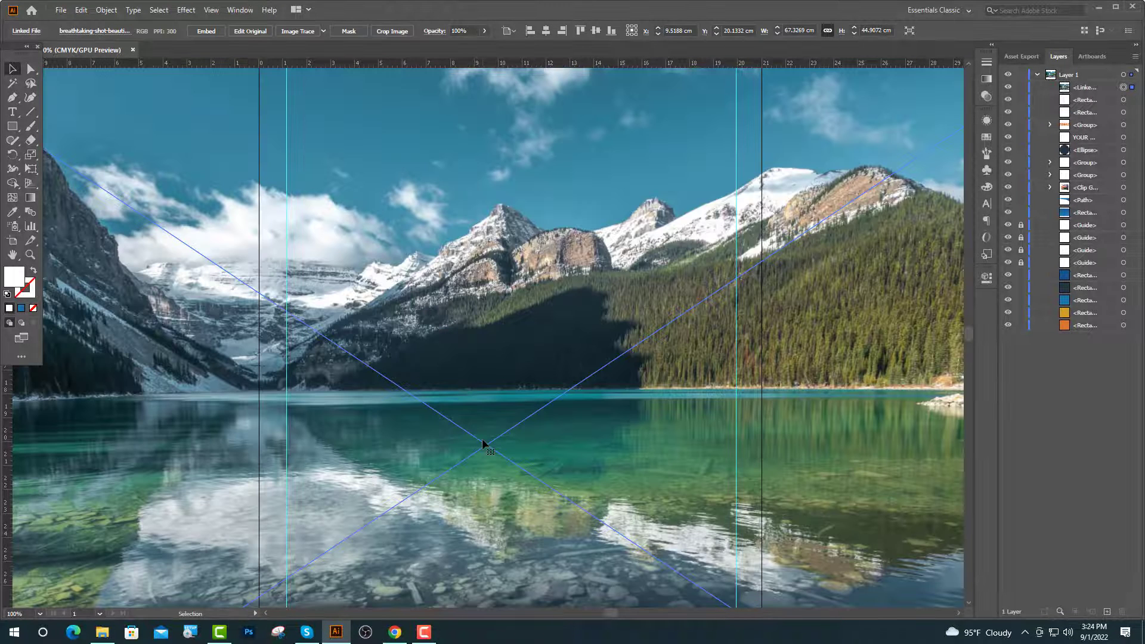
Shrink the lake photo, clip it into the diamond, then move it down and duplicate it upper-left.
scroll(469, 428, down, 2)
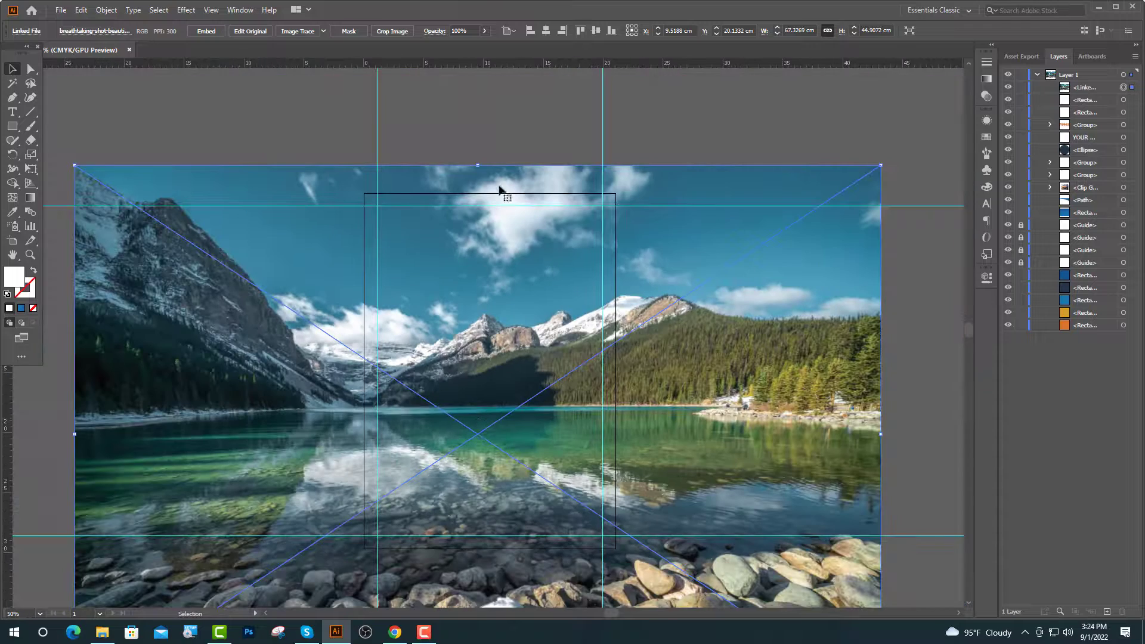
drag(478, 165, 486, 245)
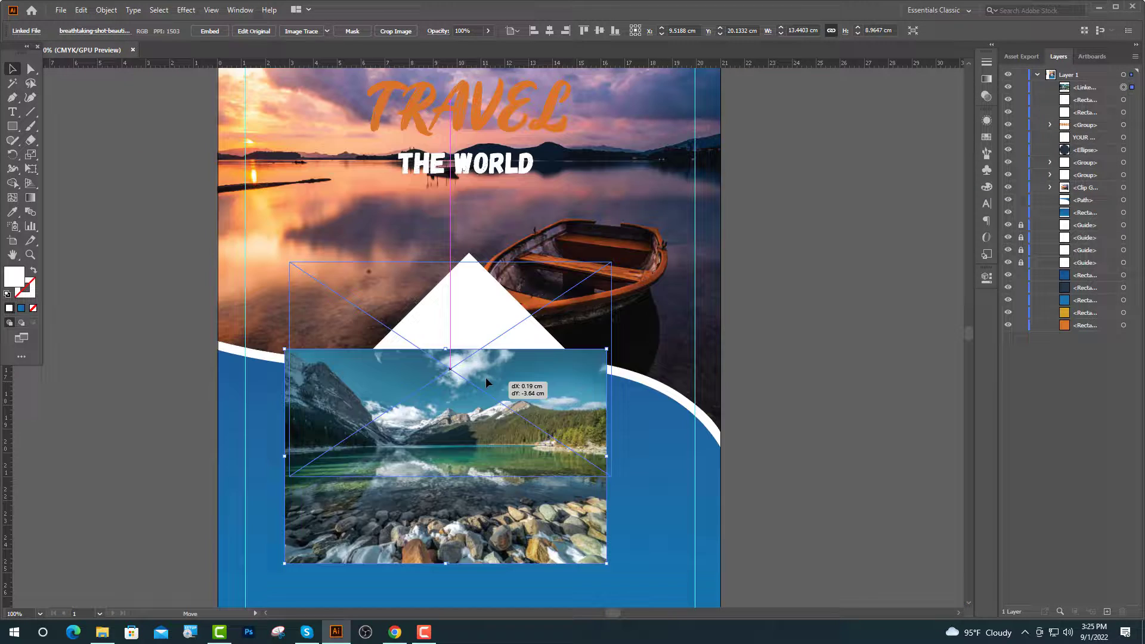
drag(485, 377, 486, 377)
drag(1116, 102, 1093, 89)
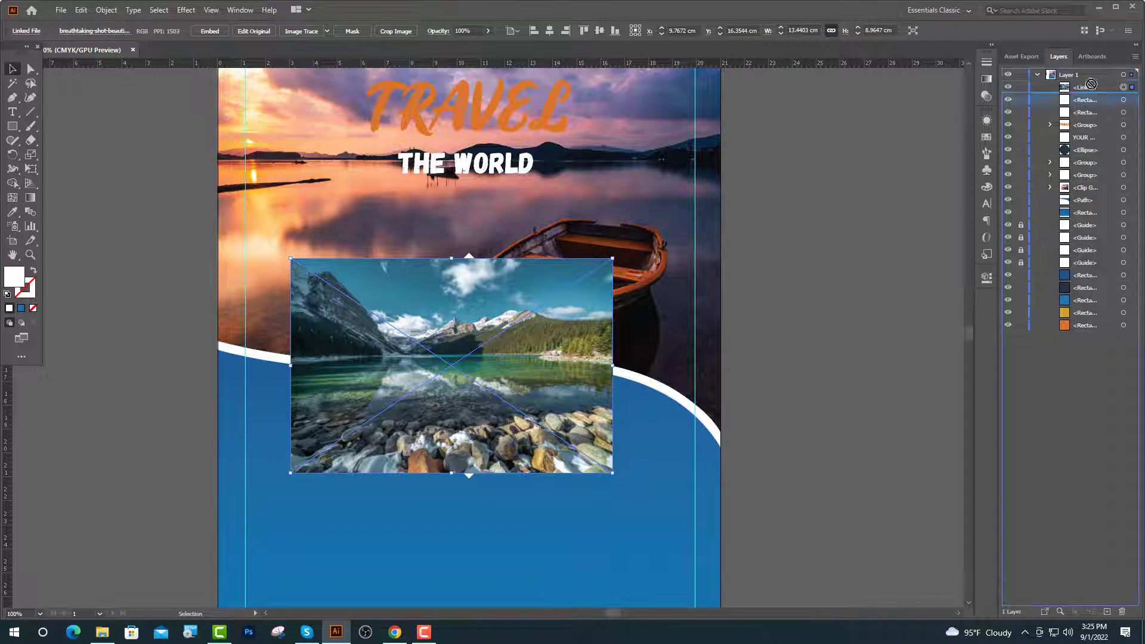
shift+click(535, 368)
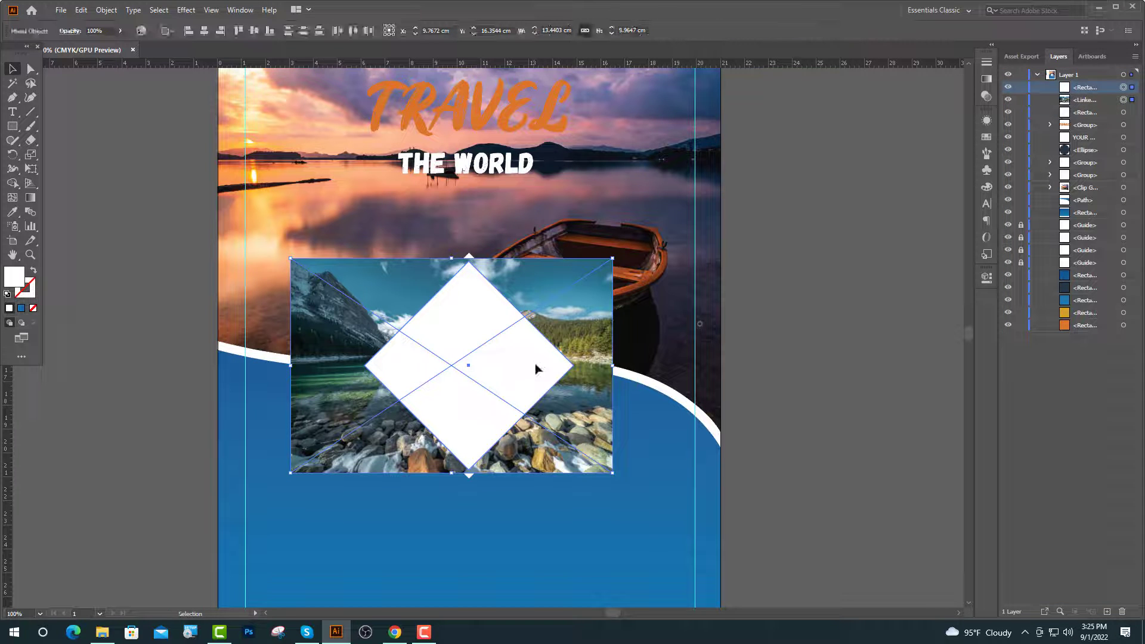
right_click(536, 368)
click(593, 463)
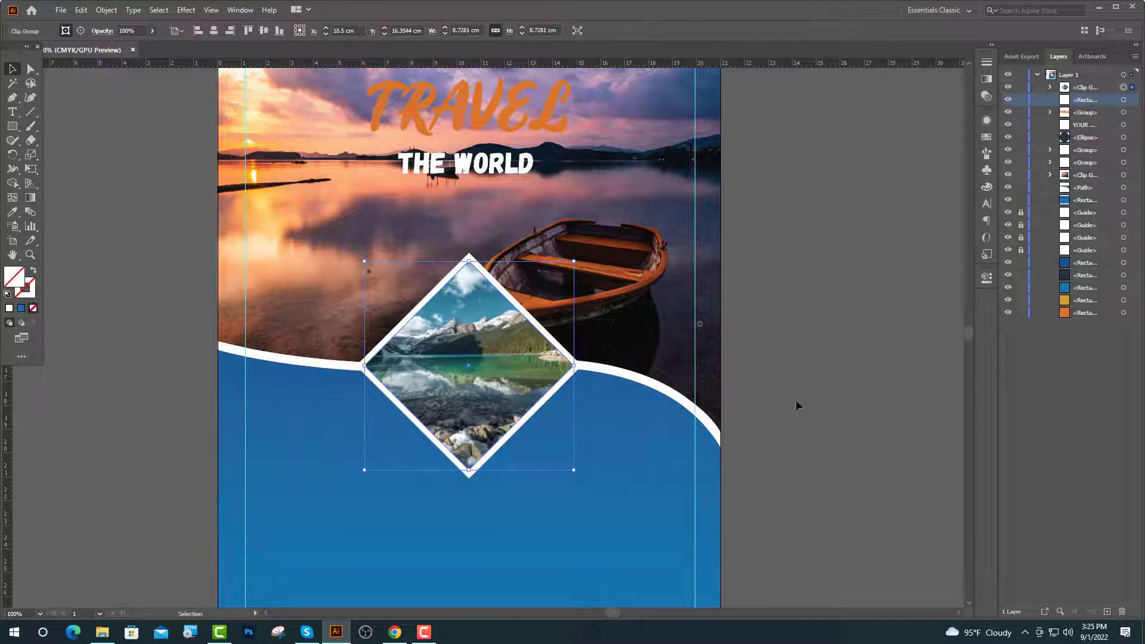
drag(615, 416, 616, 485)
drag(616, 485, 756, 360)
Select the left, lower and right photo diamonds, scale them down, and nudge them lower.
key(ctrl+minus)
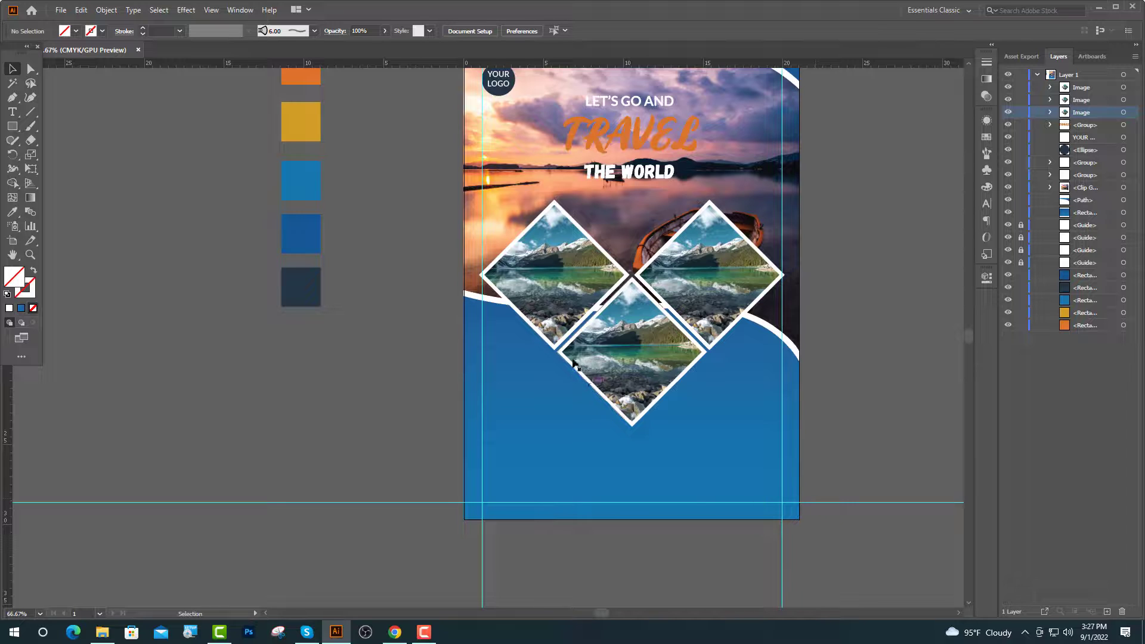
click(551, 314)
shift+click(626, 382)
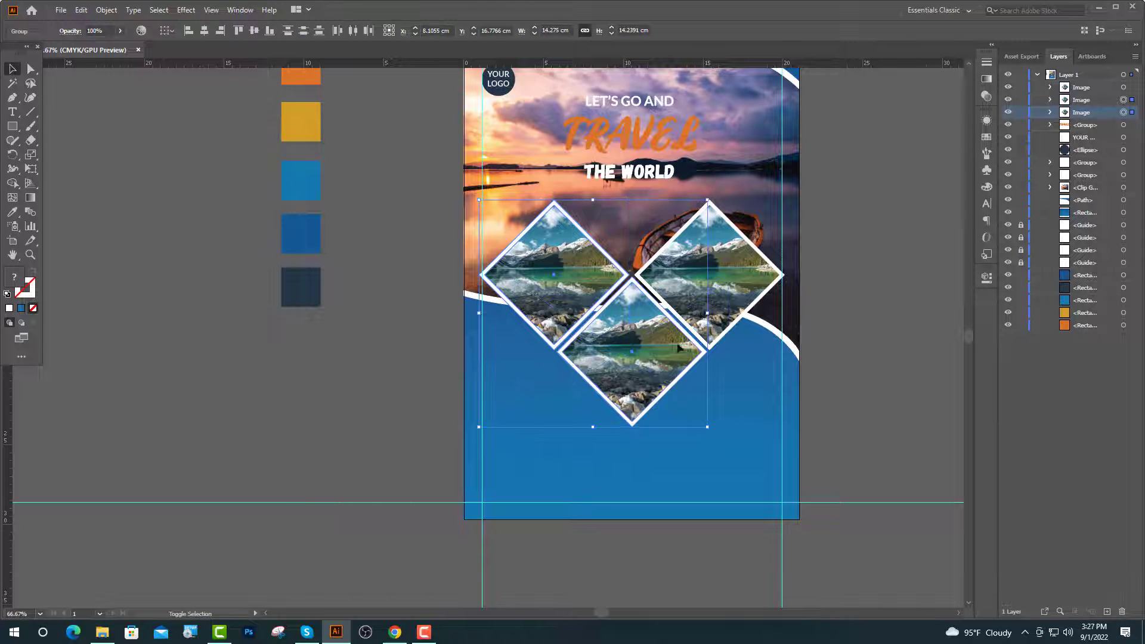
shift+click(742, 289)
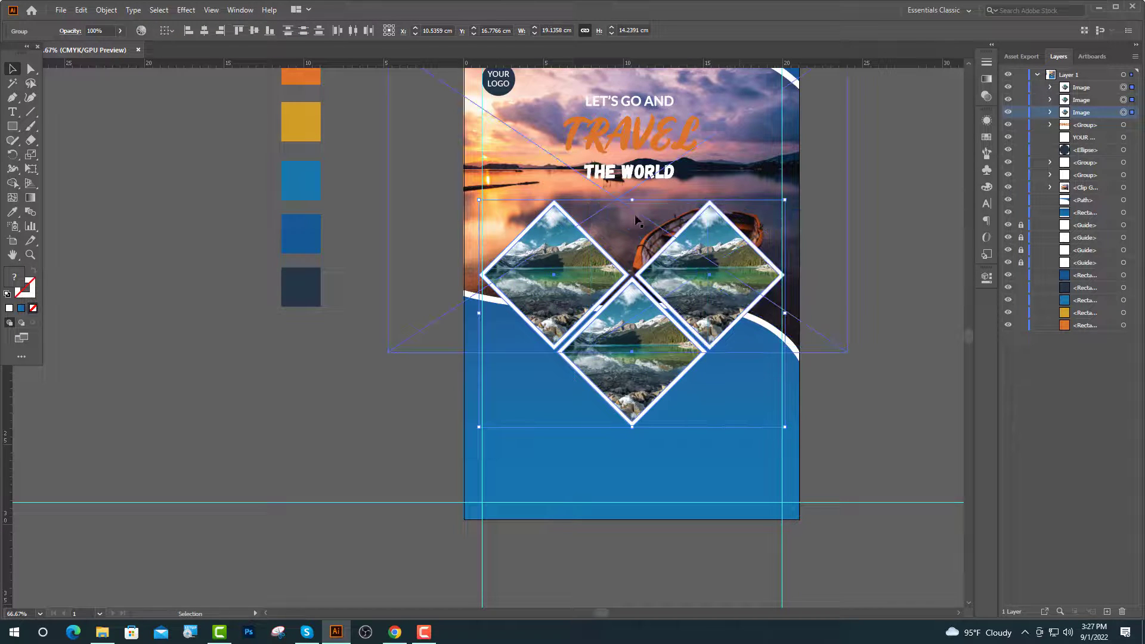
drag(636, 202, 637, 235)
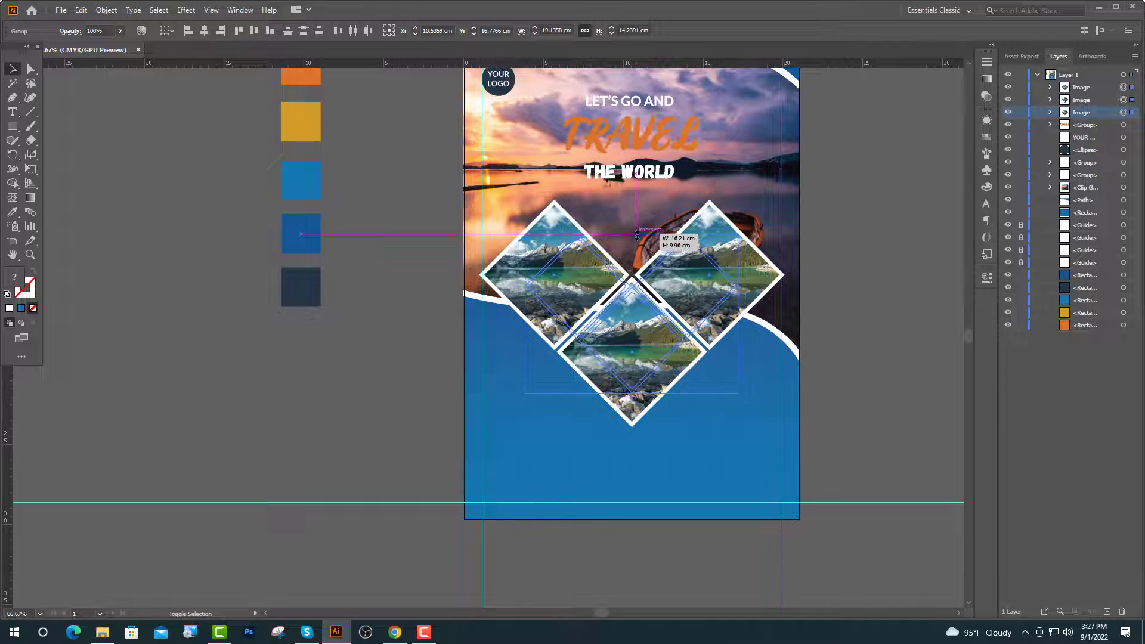
drag(621, 476, 617, 493)
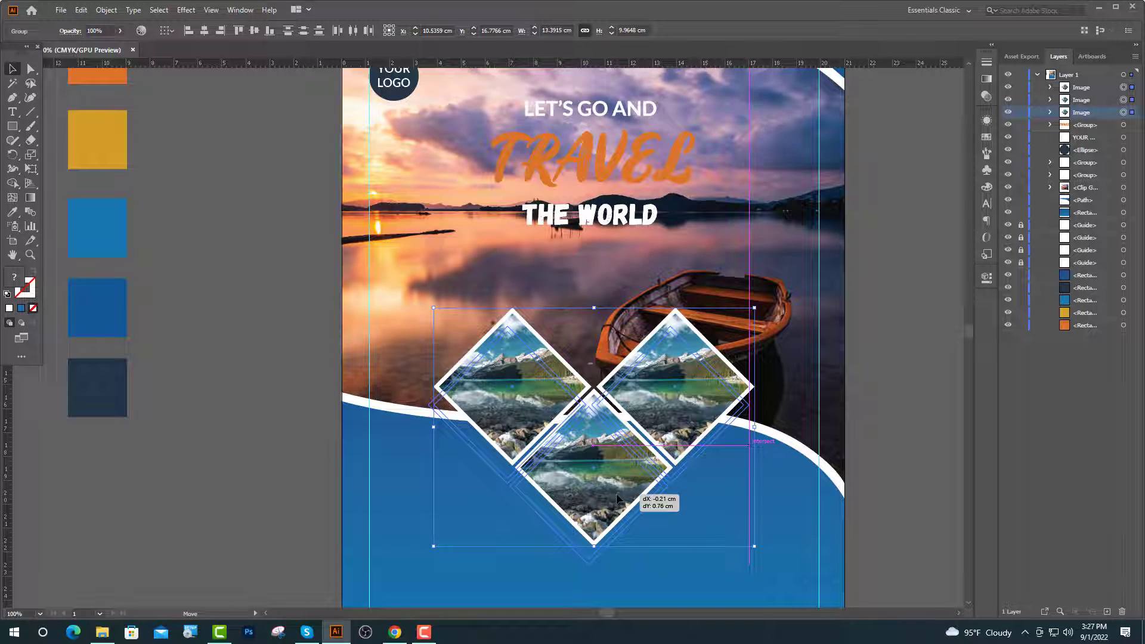
Delete the photo from the upper-left diamond and fill its shape dark navy.
key(ctrl+minus)
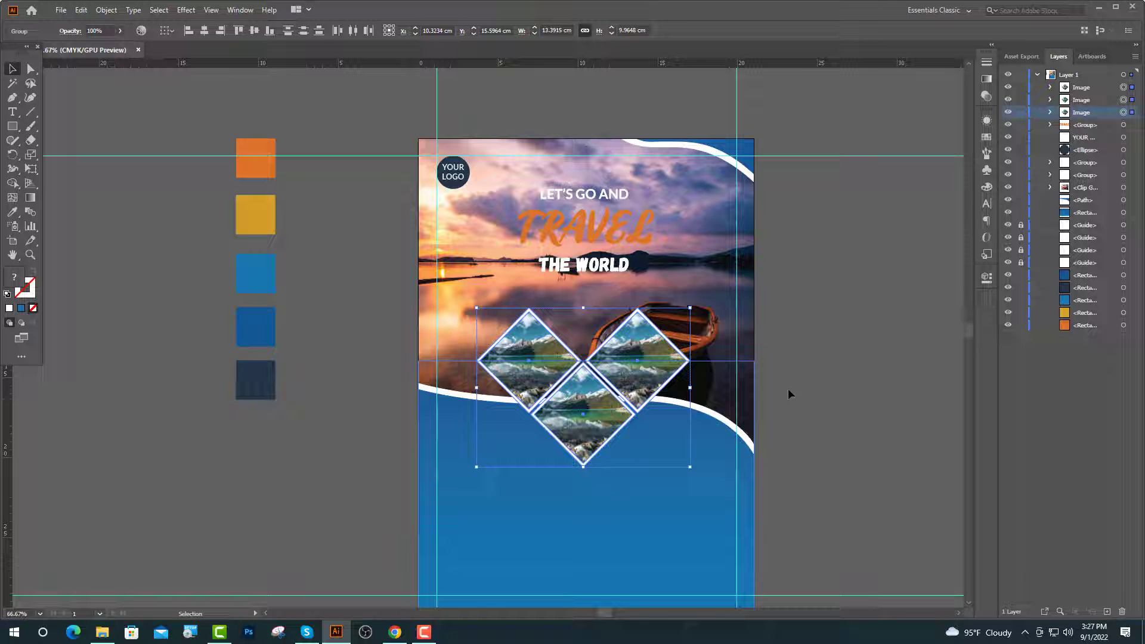
click(855, 328)
click(516, 375)
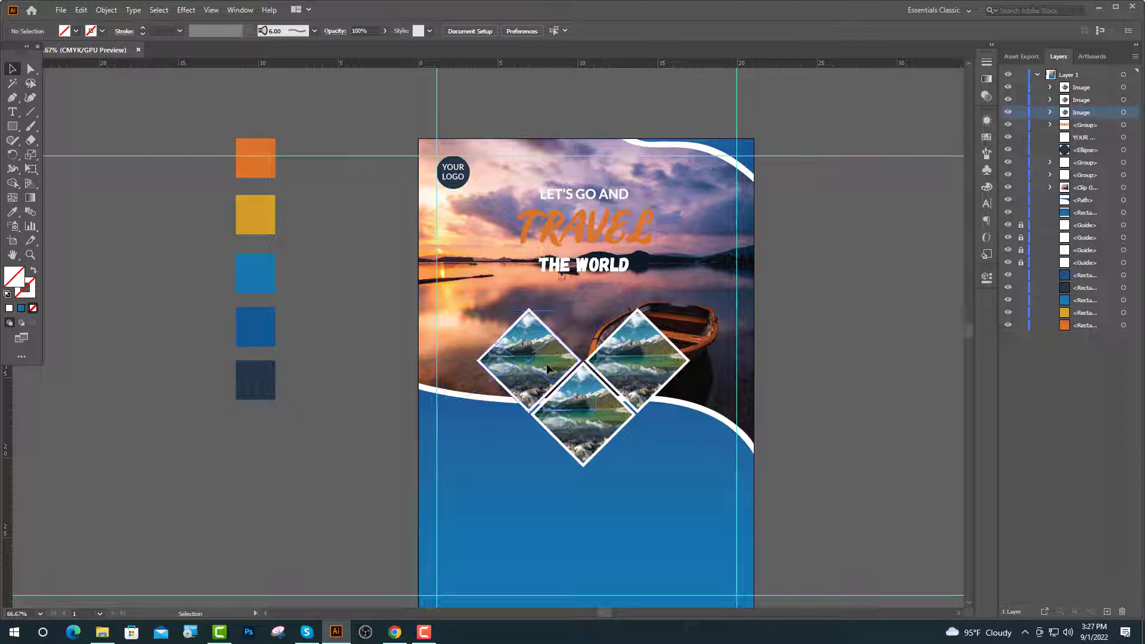
click(1051, 99)
click(1064, 112)
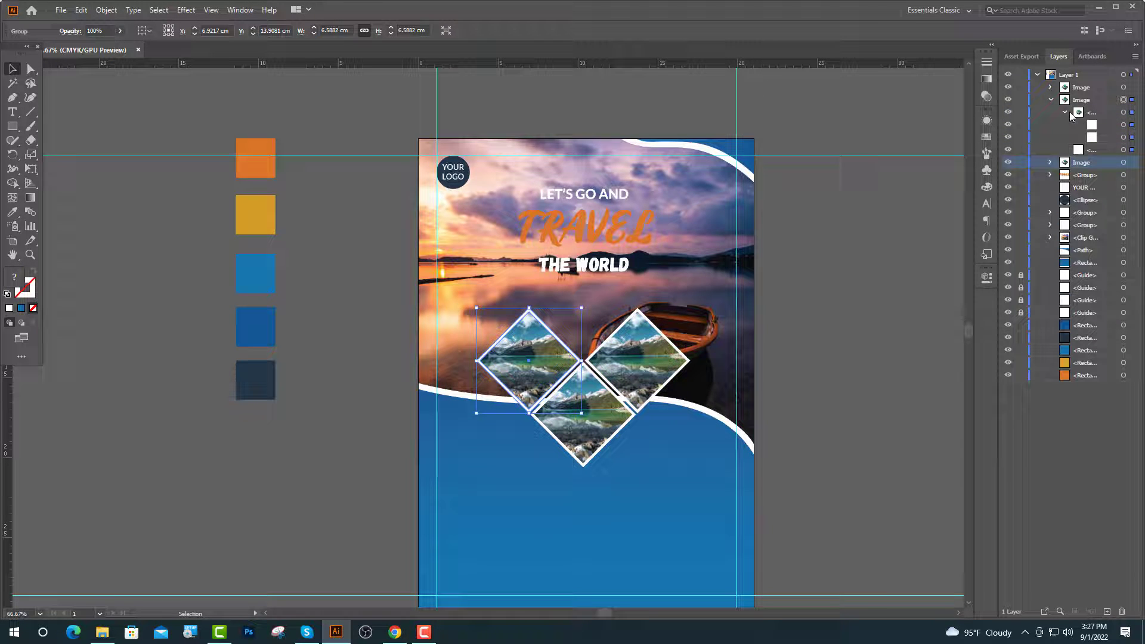
click(1123, 137)
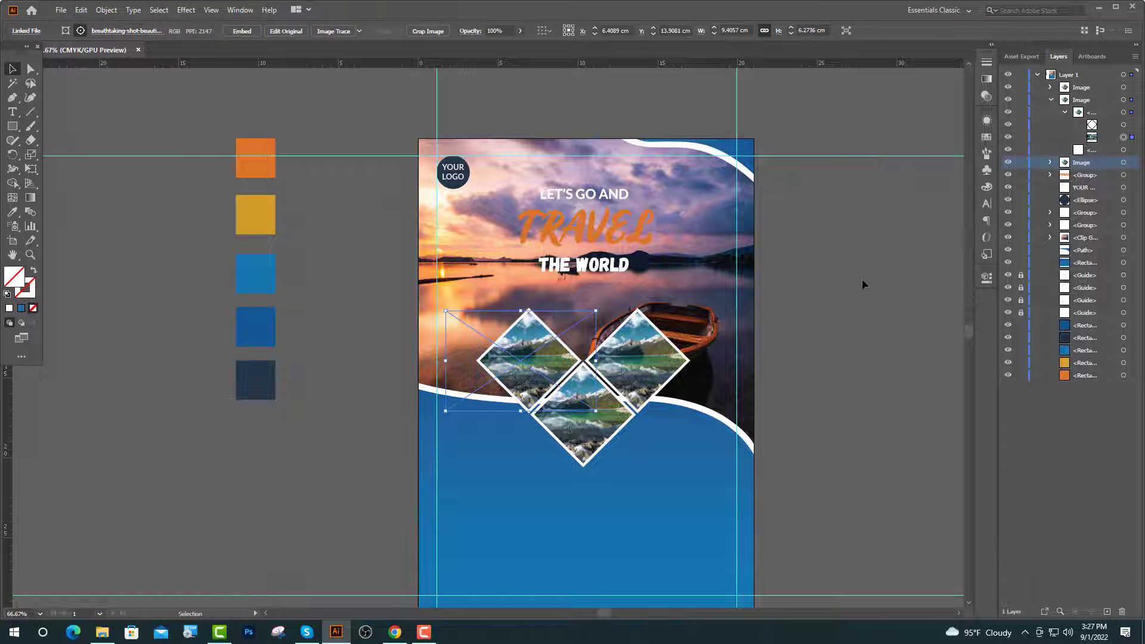
key(Delete)
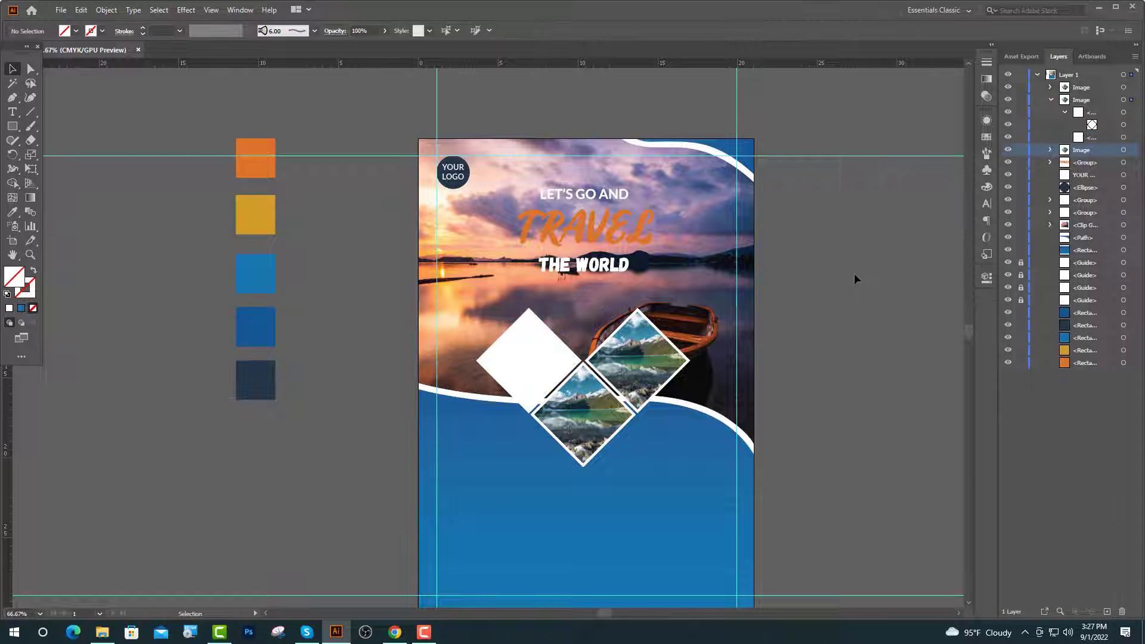
click(1121, 125)
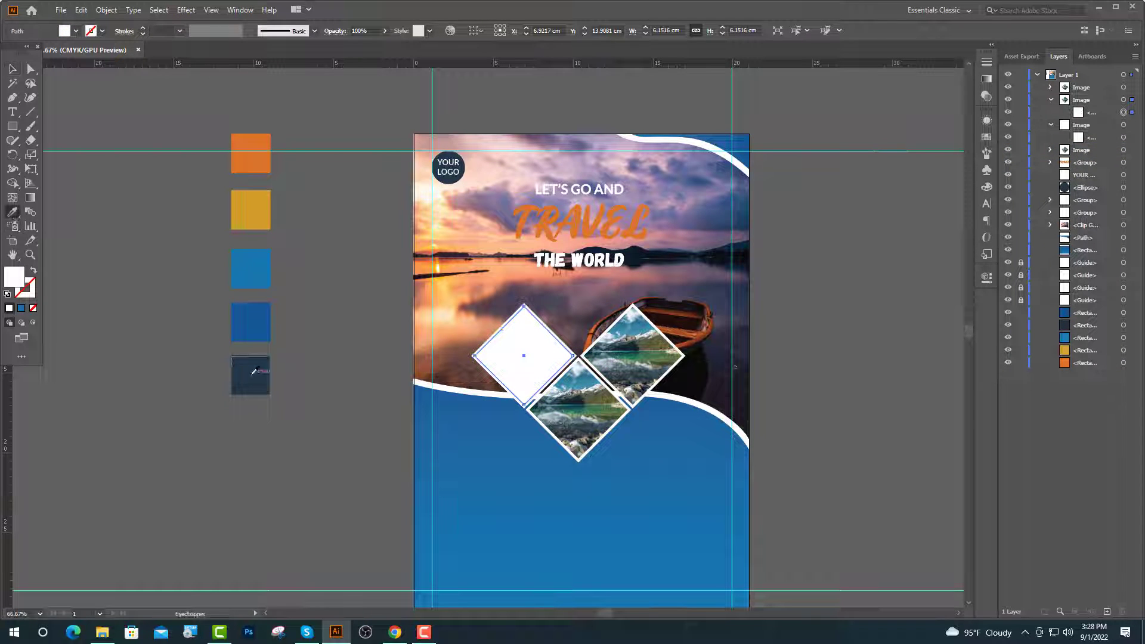
click(253, 376)
Delete the photo from the top-right diamond and give it the same dark navy fill.
click(12, 68)
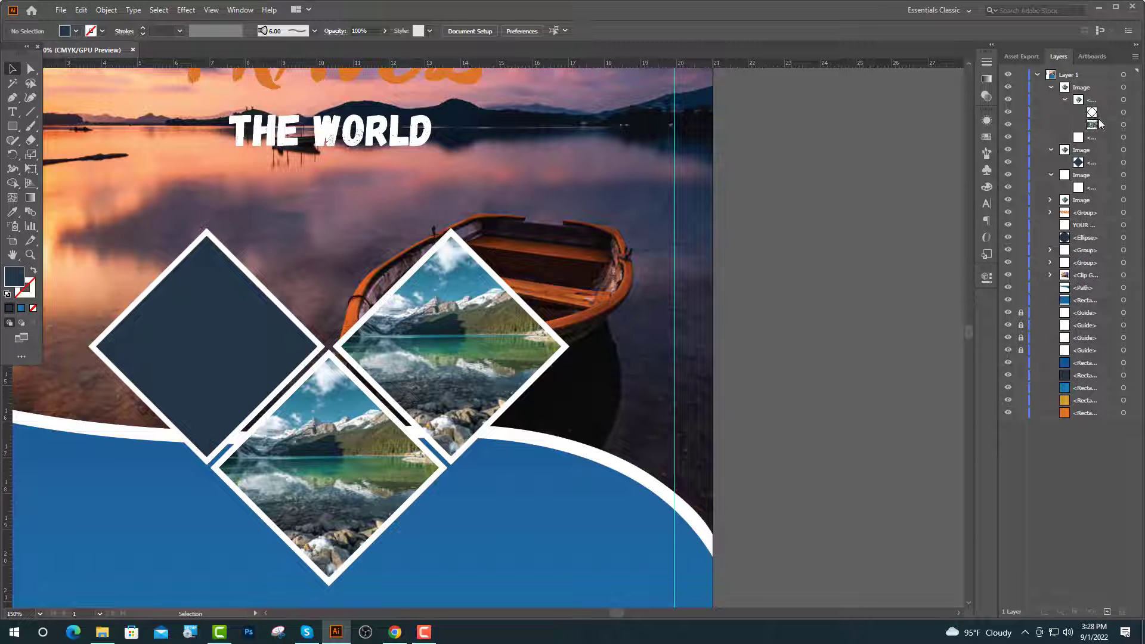
click(1123, 124)
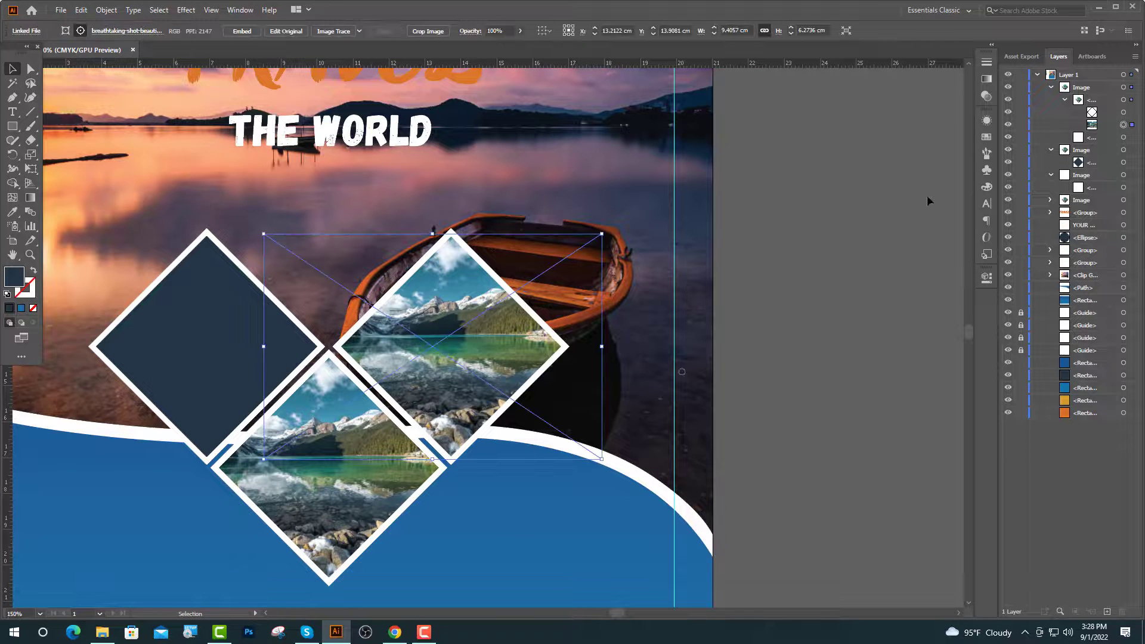
key(Delete)
click(1123, 112)
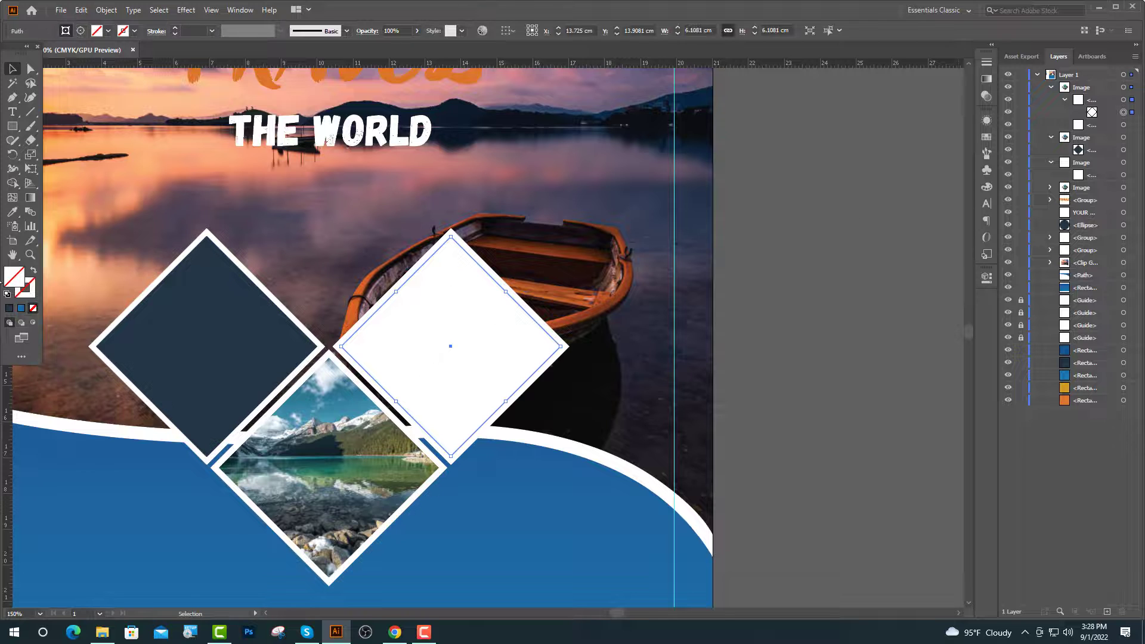
click(159, 294)
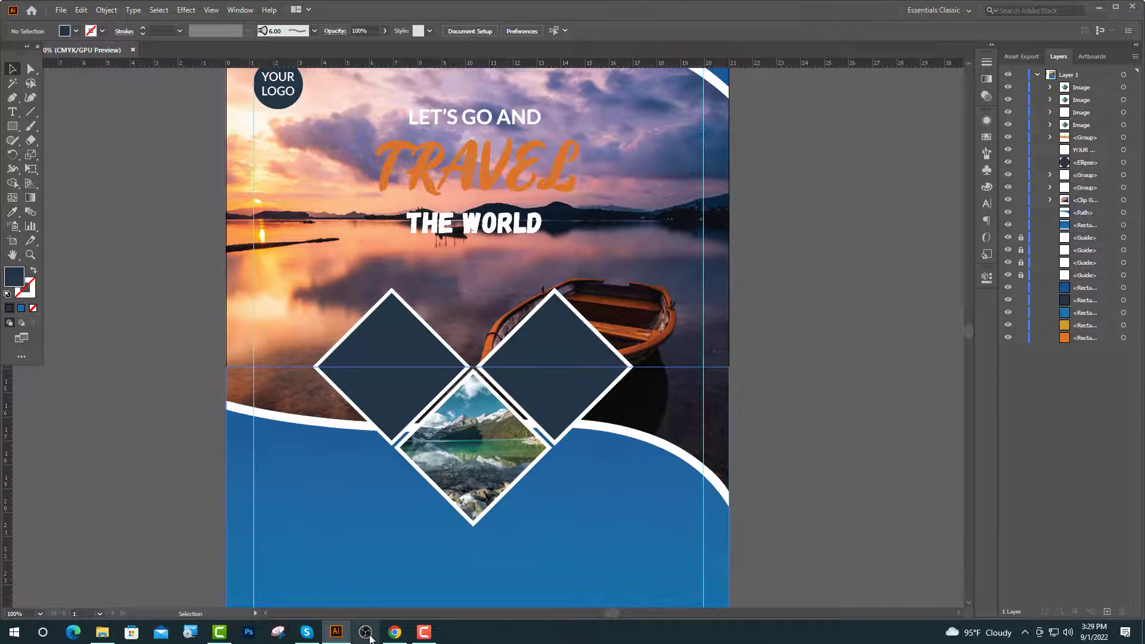
key(ctrl+1)
Add two-line Lato Bold text 'Promo' / '$ 999' on the left diamond.
click(11, 113)
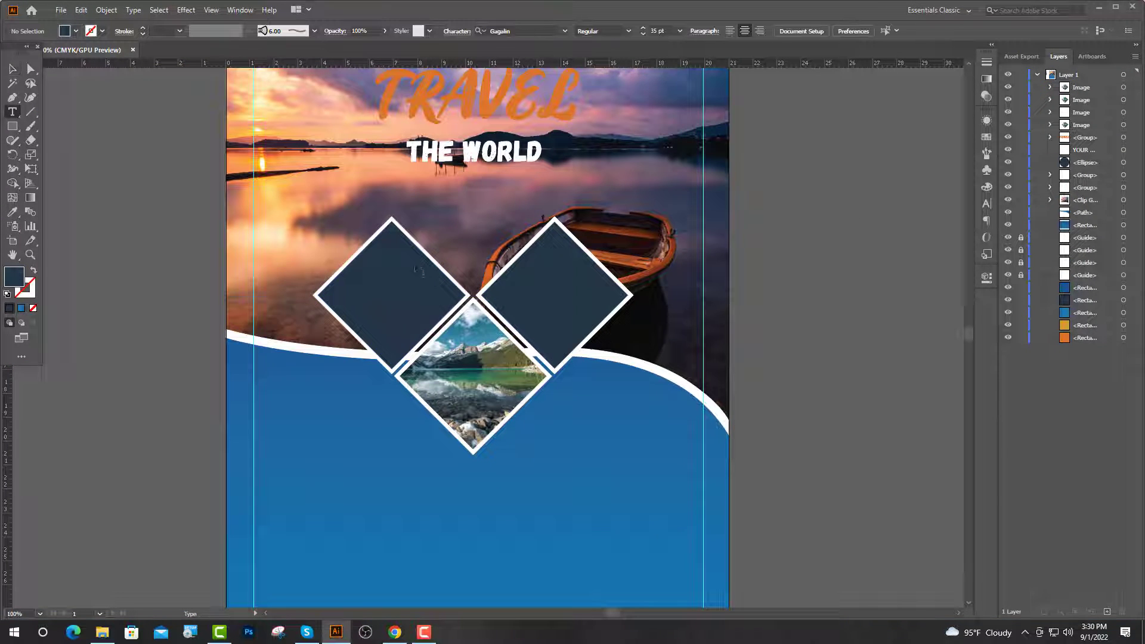
click(357, 265)
click(426, 30)
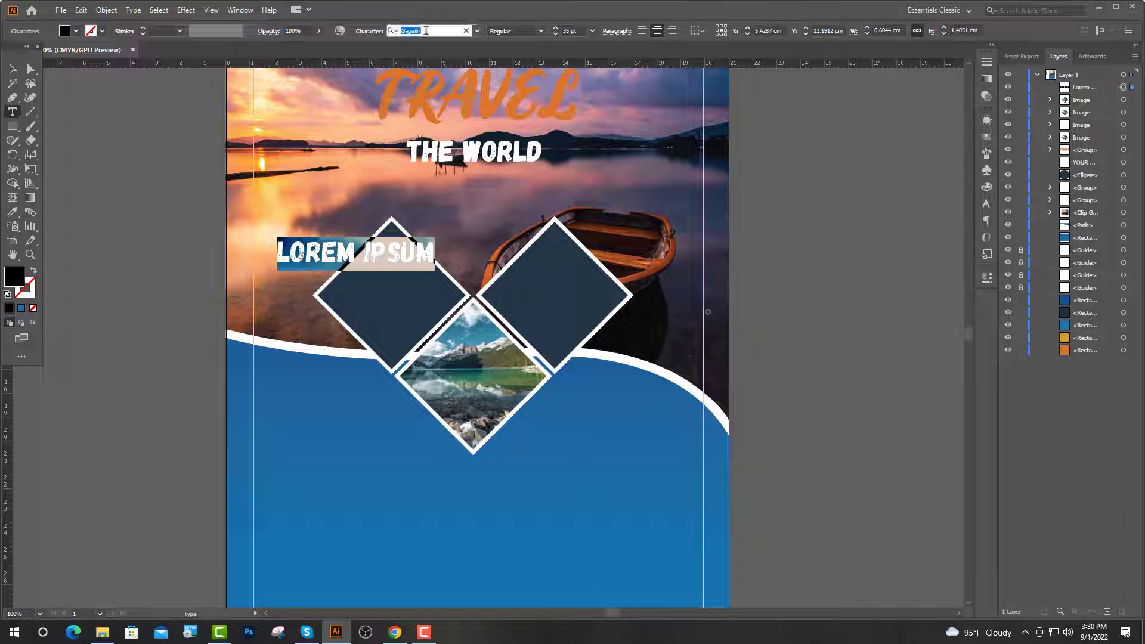
text(Lato)
click(436, 203)
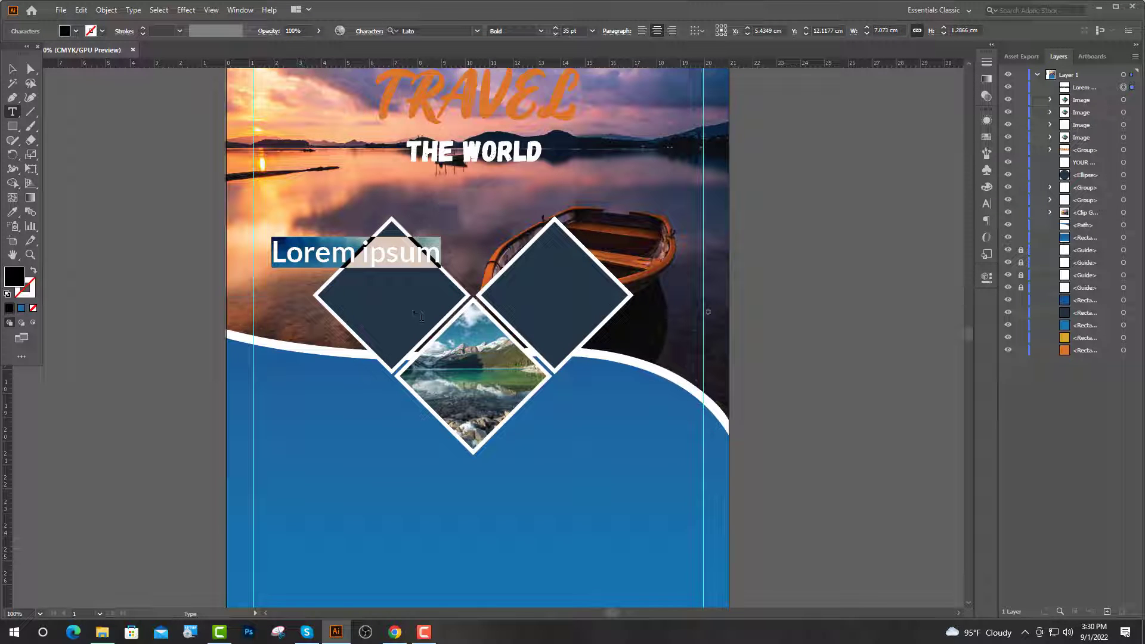
key(BackSpace)
text(Pro)
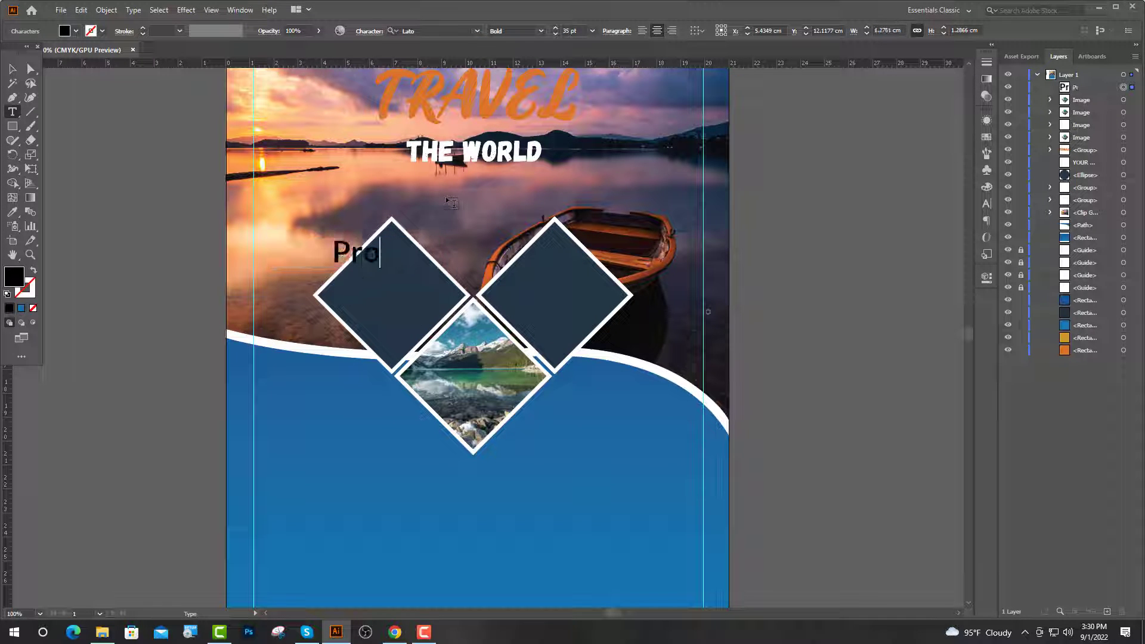
text(mo)
key(Return)
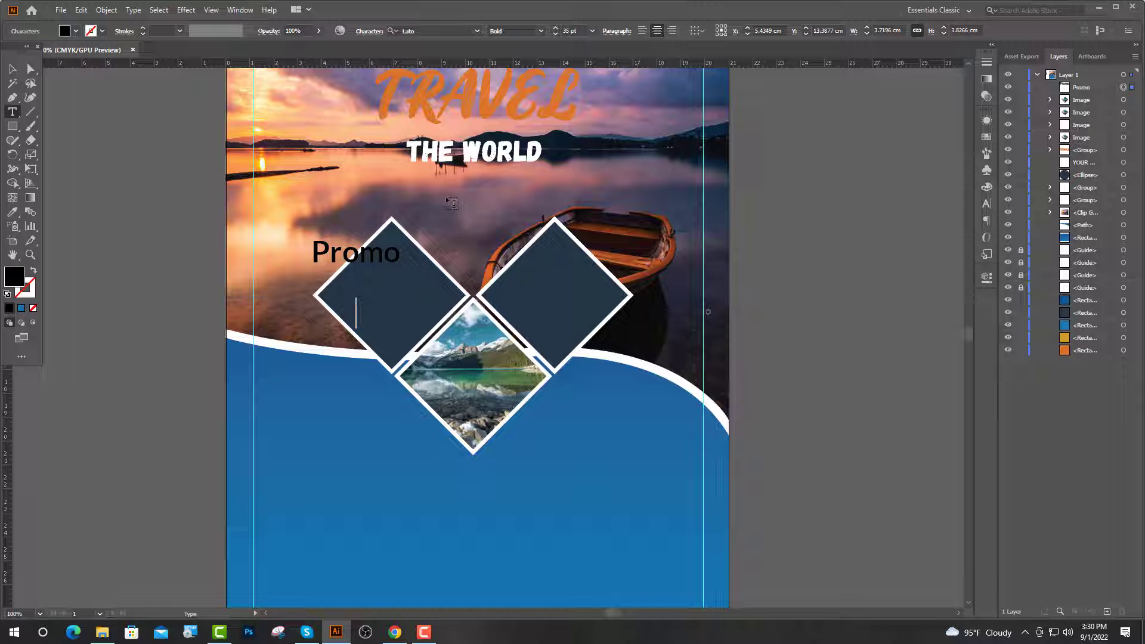
text($ 999)
key(Escape)
Set the promo text's line spacing to 36 pt.
click(986, 204)
click(964, 167)
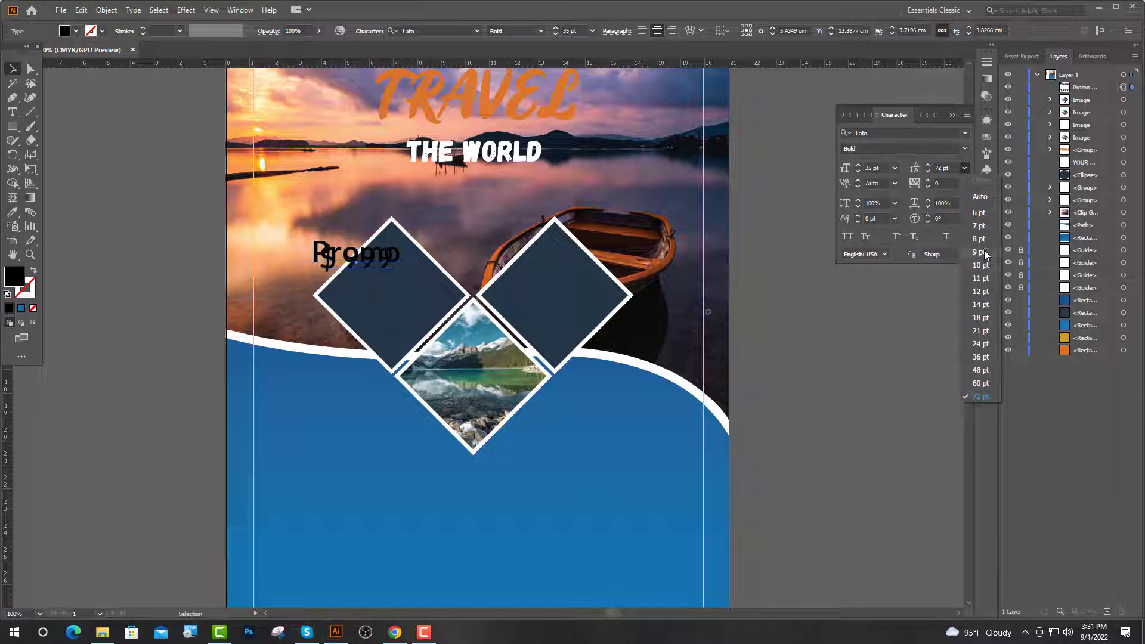
click(981, 357)
scroll(387, 334, up, 2)
drag(386, 342, 424, 367)
scroll(425, 366, down, 2)
key(ctrl+shift+a)
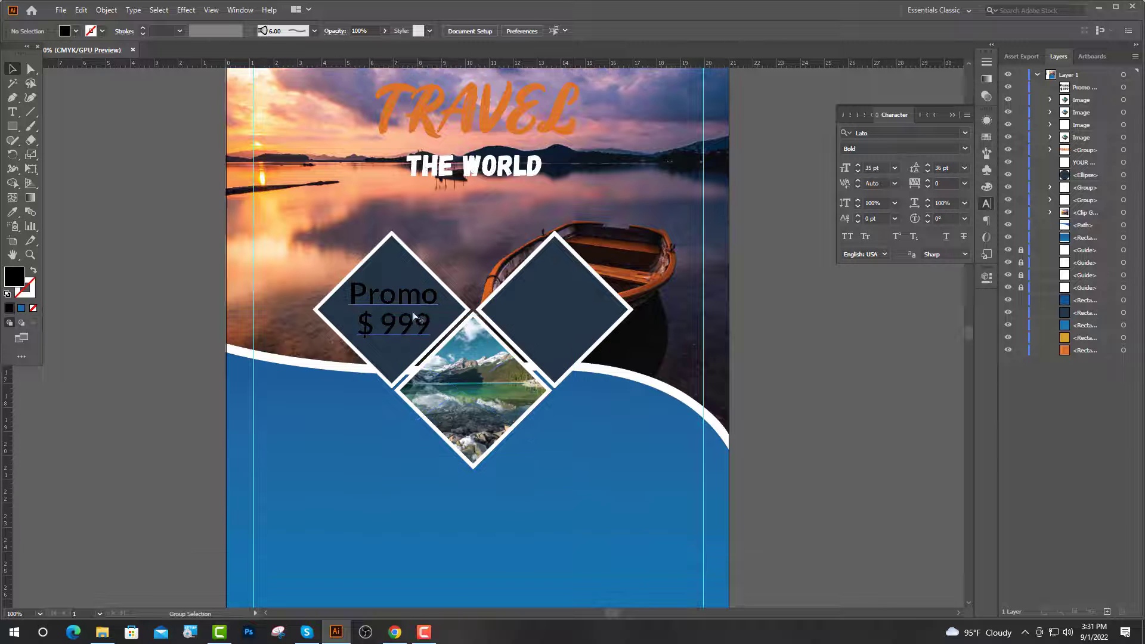
scroll(414, 316, up, 2)
Size 'Promo' at 24 pt and '$ 999' at 40 pt.
key(t)
drag(460, 287, 287, 287)
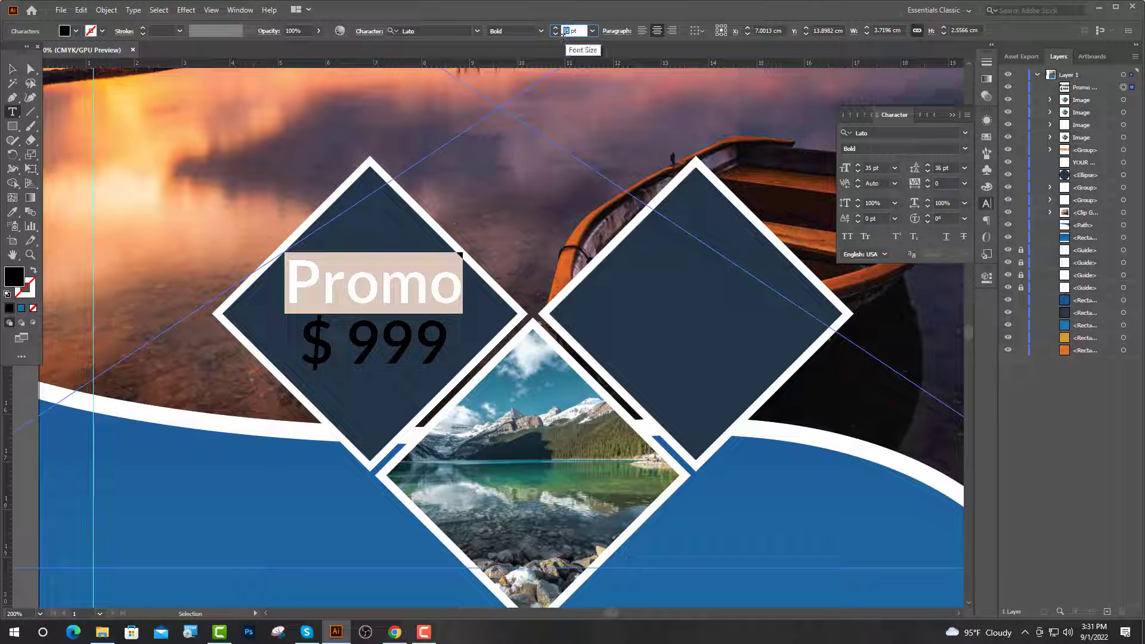
text(24)
key(Return)
drag(449, 345, 284, 340)
click(567, 31)
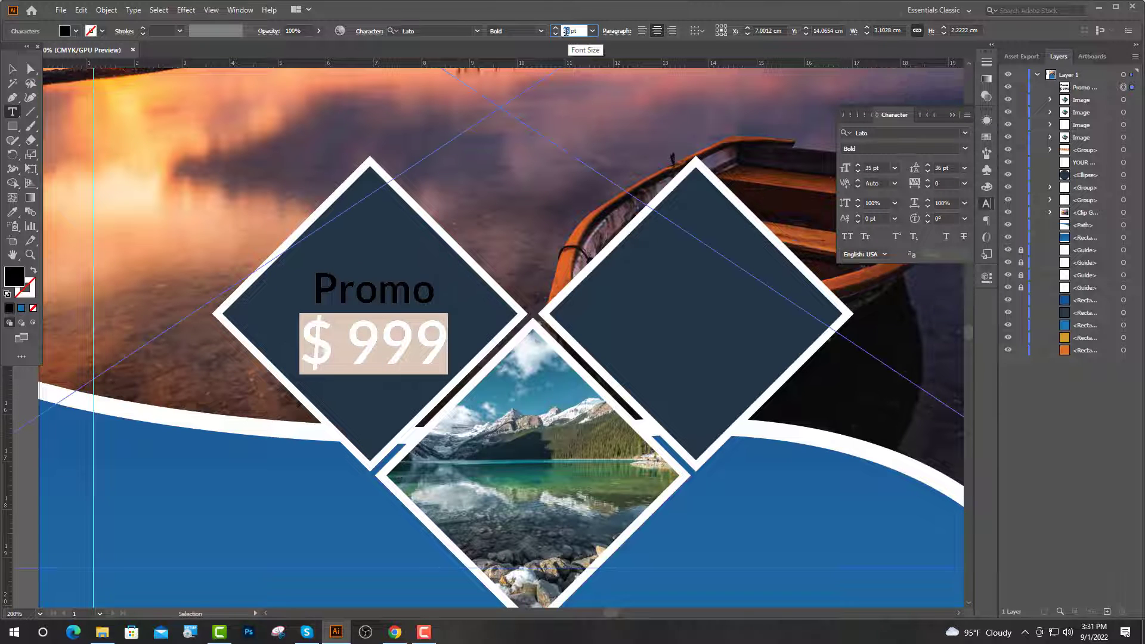
key(Return)
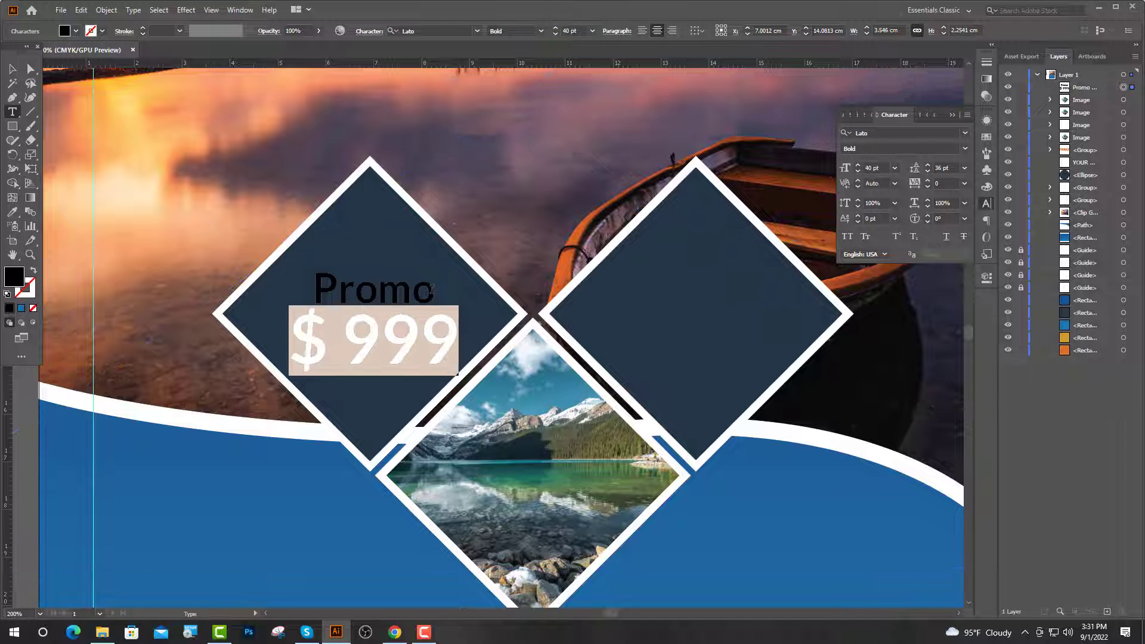
Make the promo text white, move it up inside the diamond, and start new text below.
drag(458, 371, 255, 278)
click(11, 213)
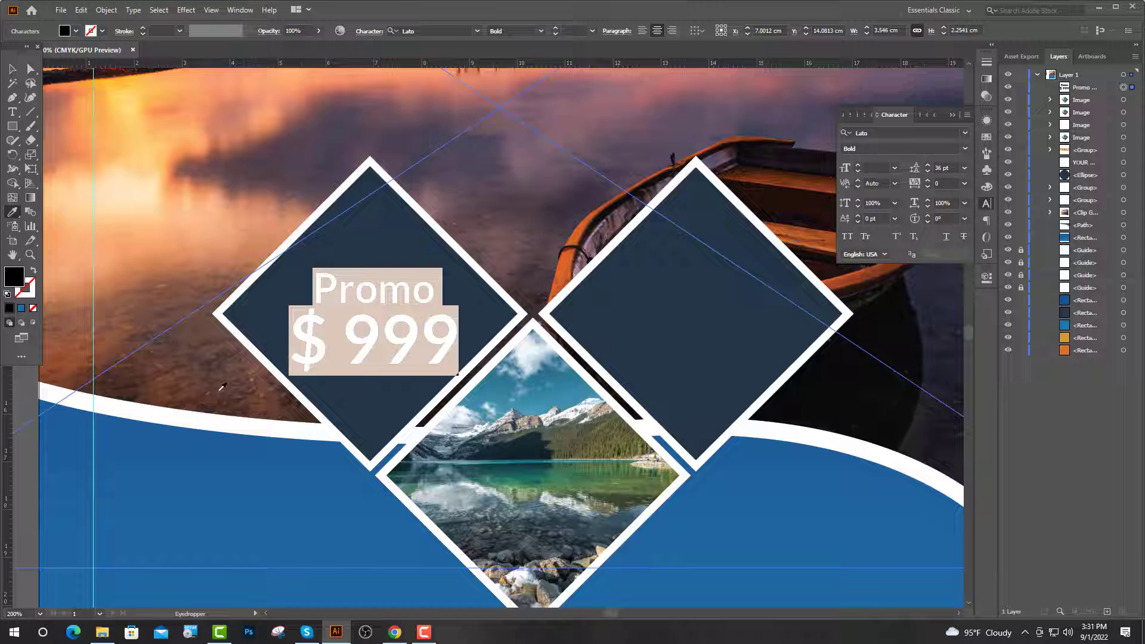
click(262, 427)
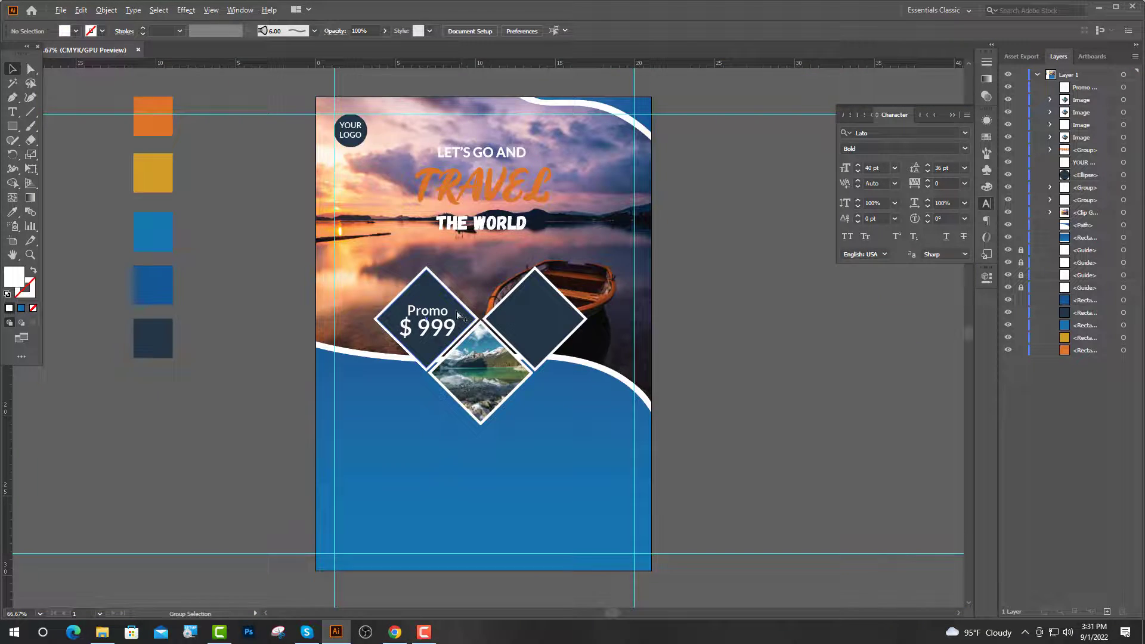
scroll(455, 314, up, 5)
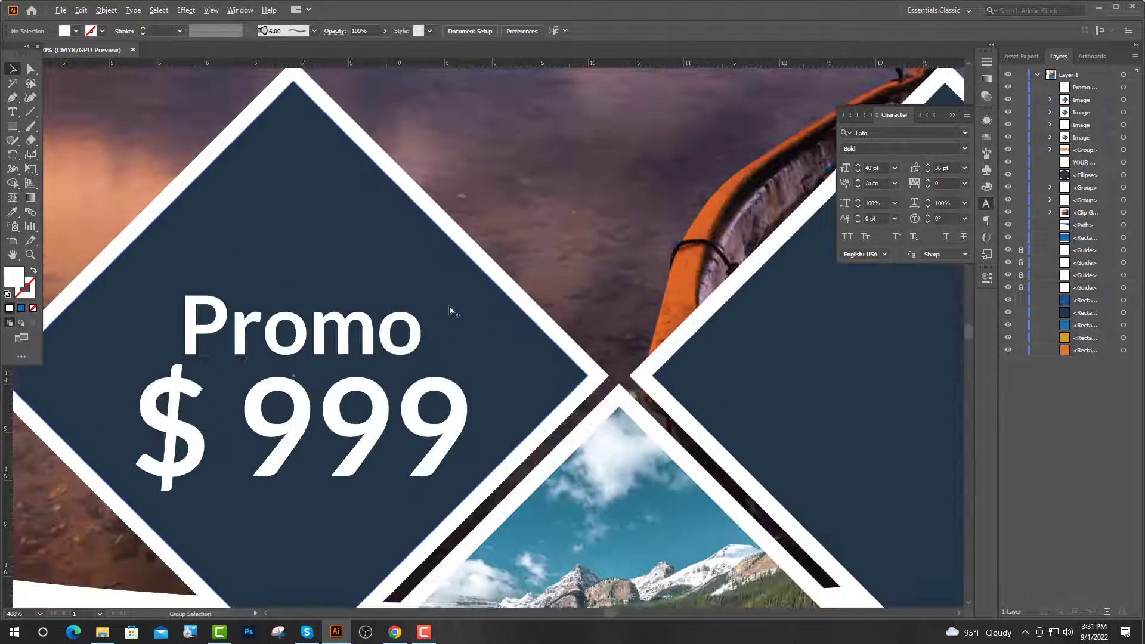
scroll(455, 313, down, 2)
drag(376, 359, 376, 296)
scroll(371, 286, down, 2)
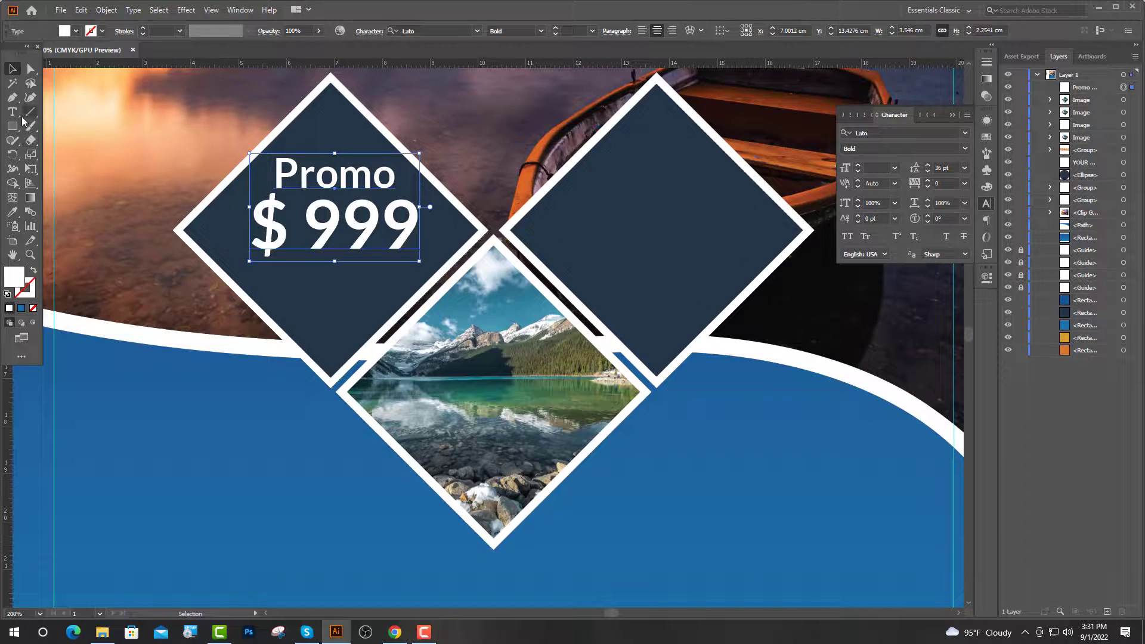
click(20, 116)
click(78, 298)
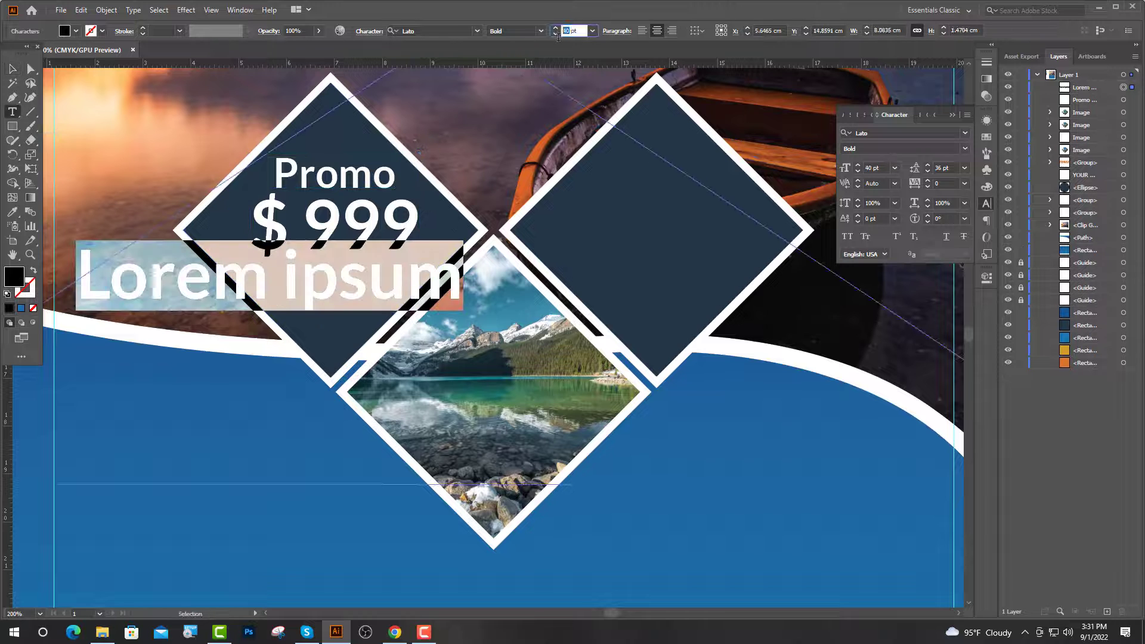
Shrink the new placeholder text to 10 pt and end it with 'sit doler amet'.
click(564, 31)
key(Return)
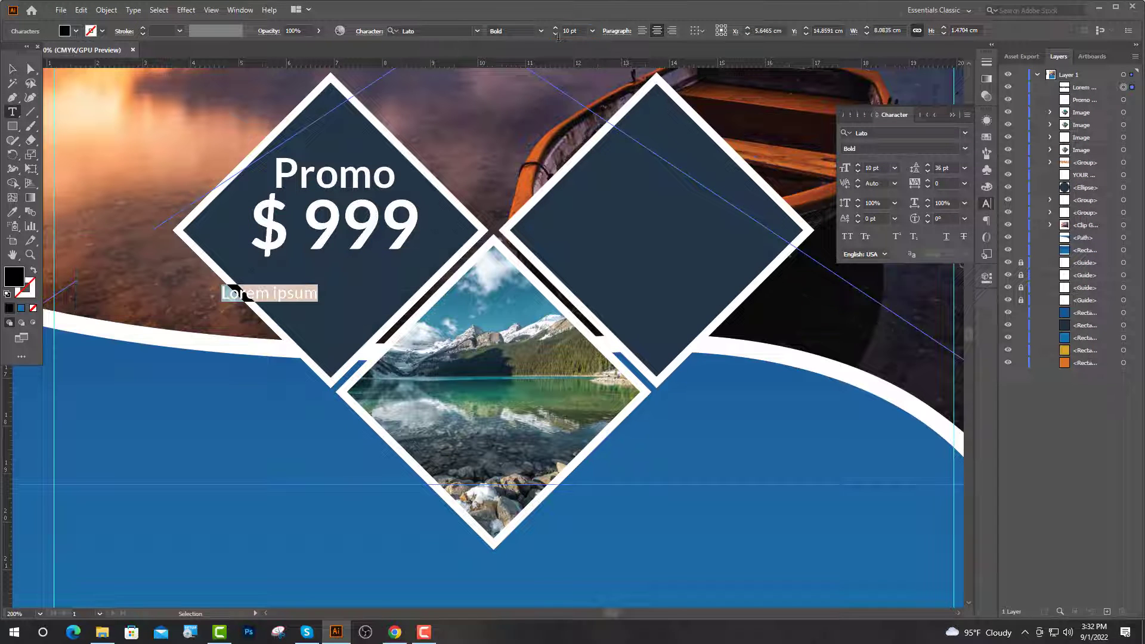
click(328, 304)
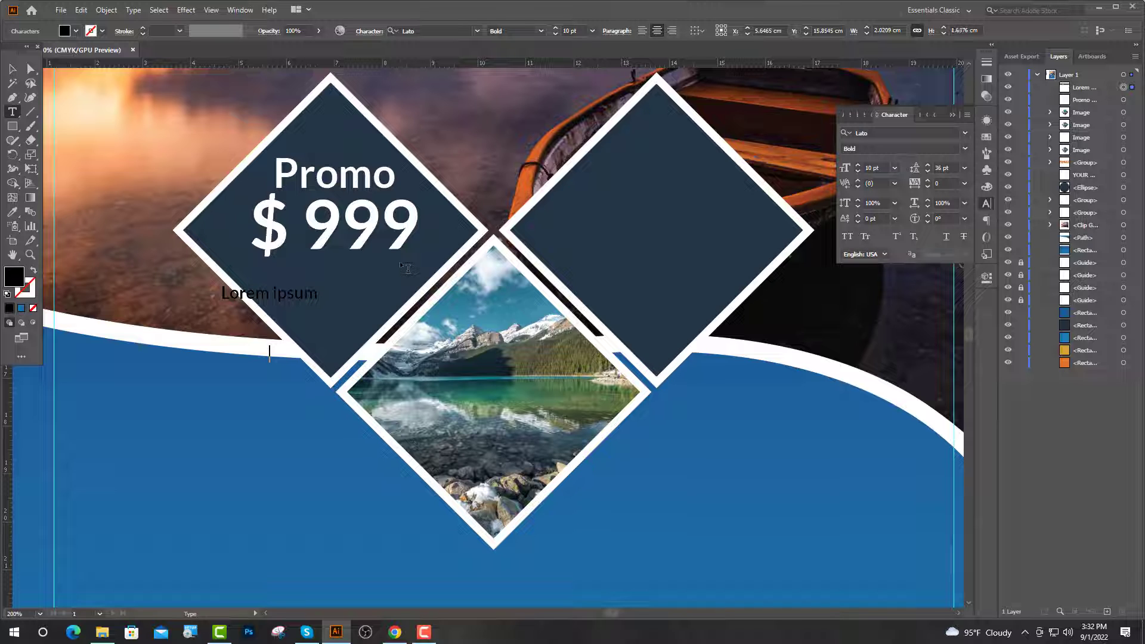
text(sit doler an)
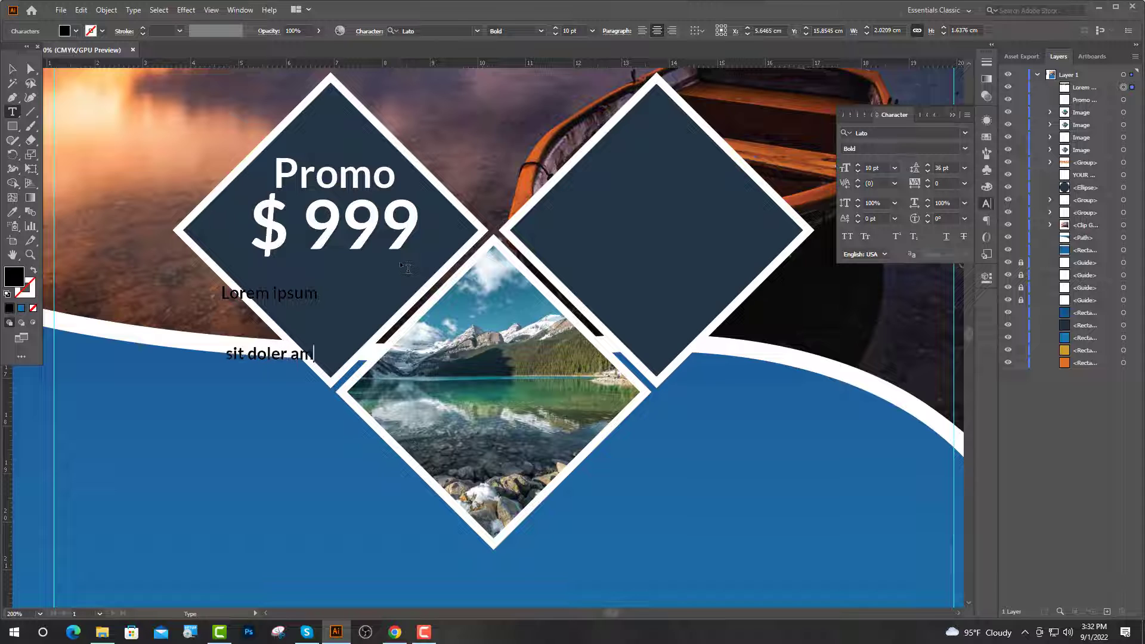
key(BackSpace)
text(met)
key(Escape)
Give the caption 12 pt line spacing, make it white, and move it under $ 999.
click(965, 169)
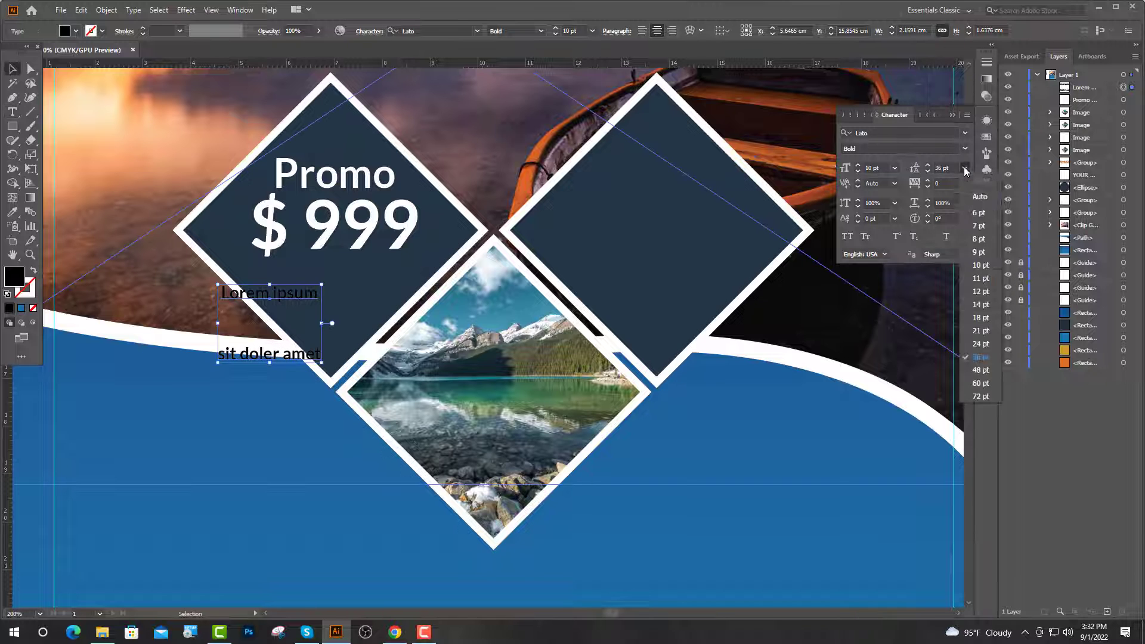
click(979, 291)
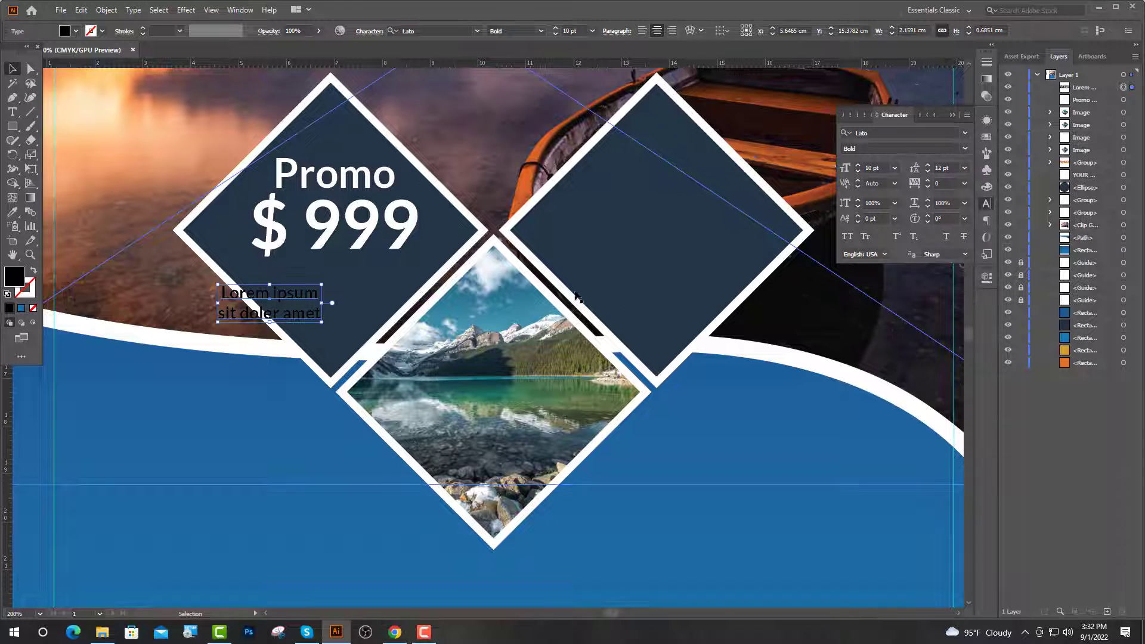
click(13, 212)
click(136, 334)
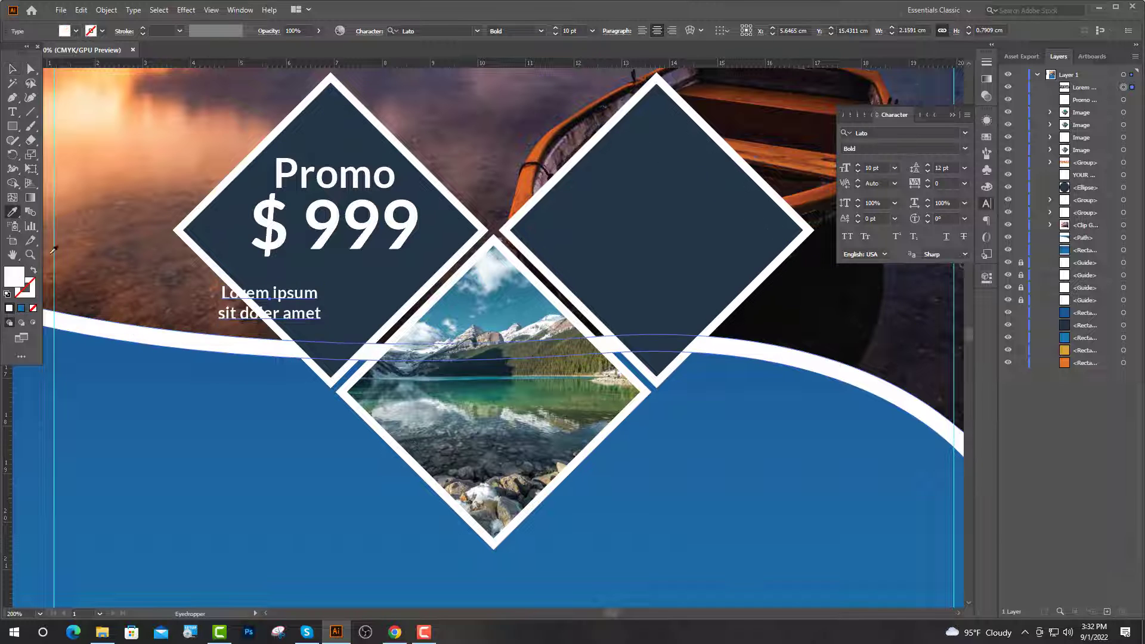
click(13, 68)
drag(287, 314, 342, 313)
Copy the grouped Promo, price and caption text into the right navy diamond.
drag(341, 314, 351, 305)
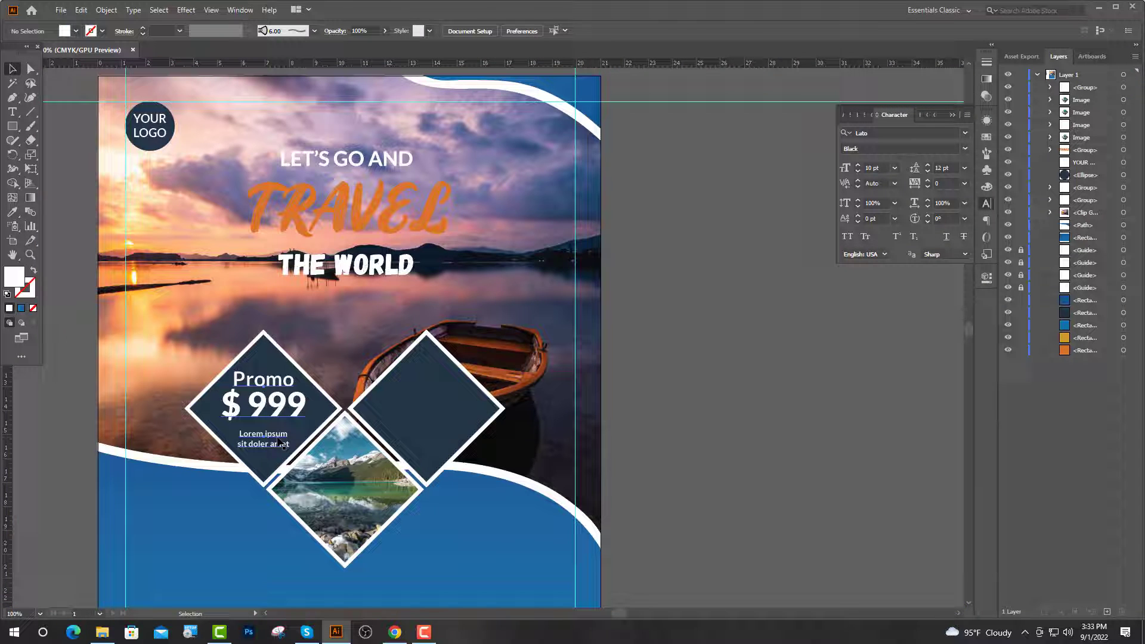
click(278, 441)
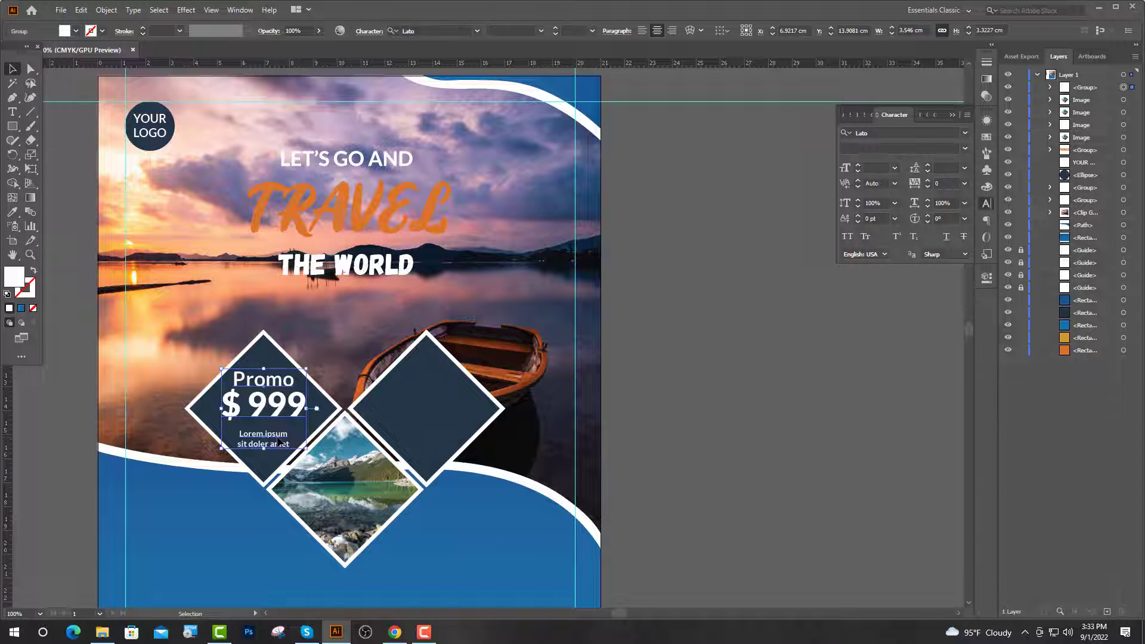
drag(278, 442, 440, 442)
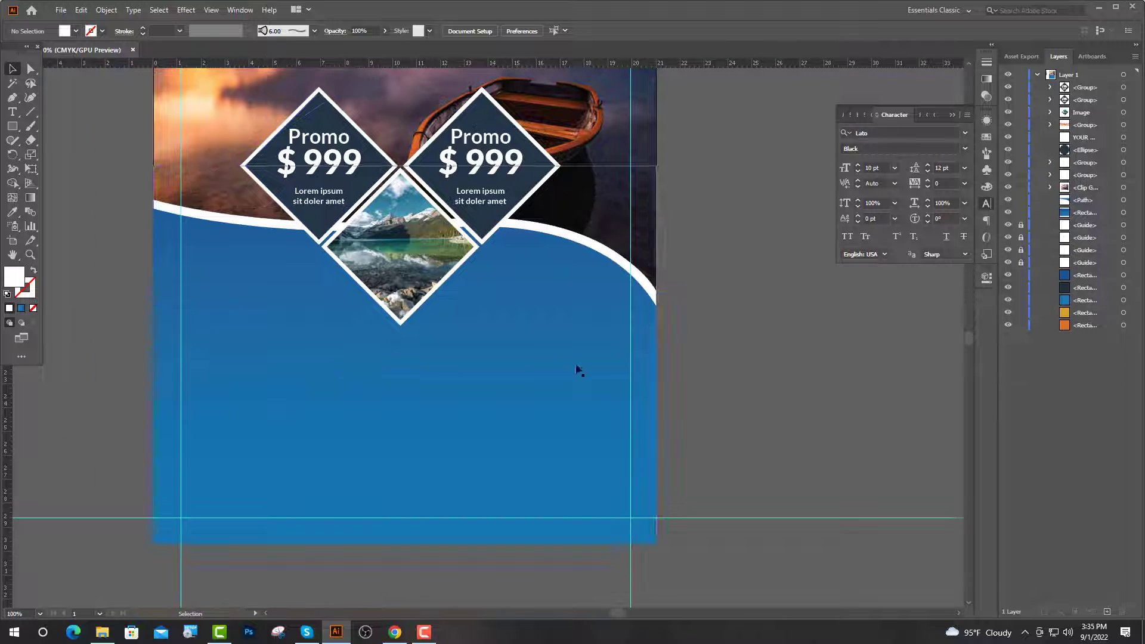
click(334, 197)
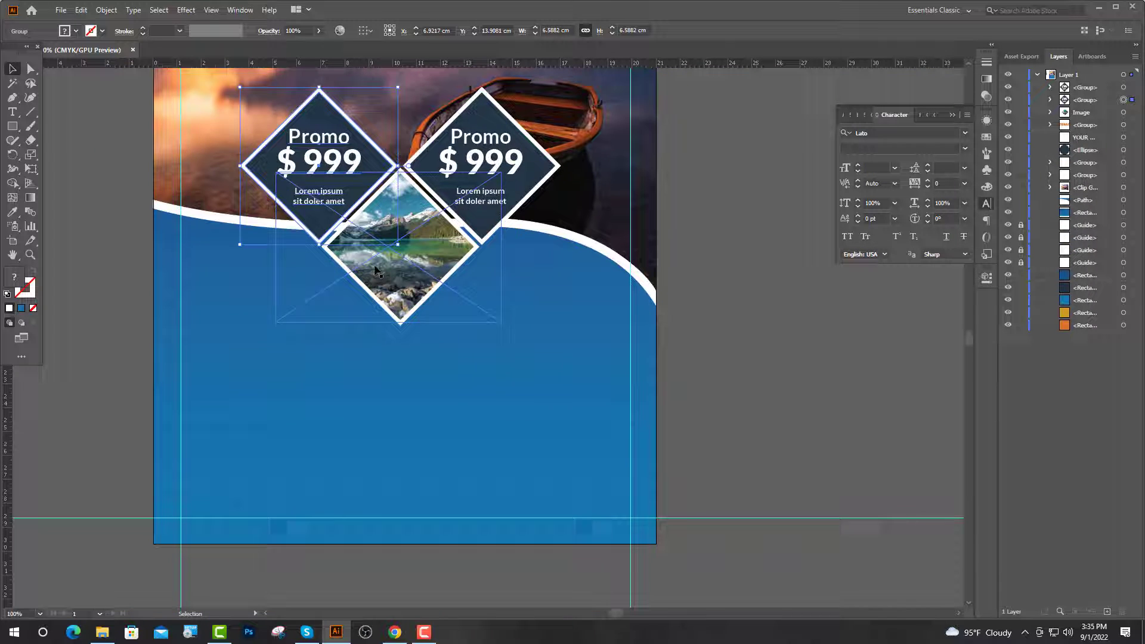
Apply a Multiply, 75% black drop shadow to the left promo diamond.
click(186, 10)
mouse_move(262, 146)
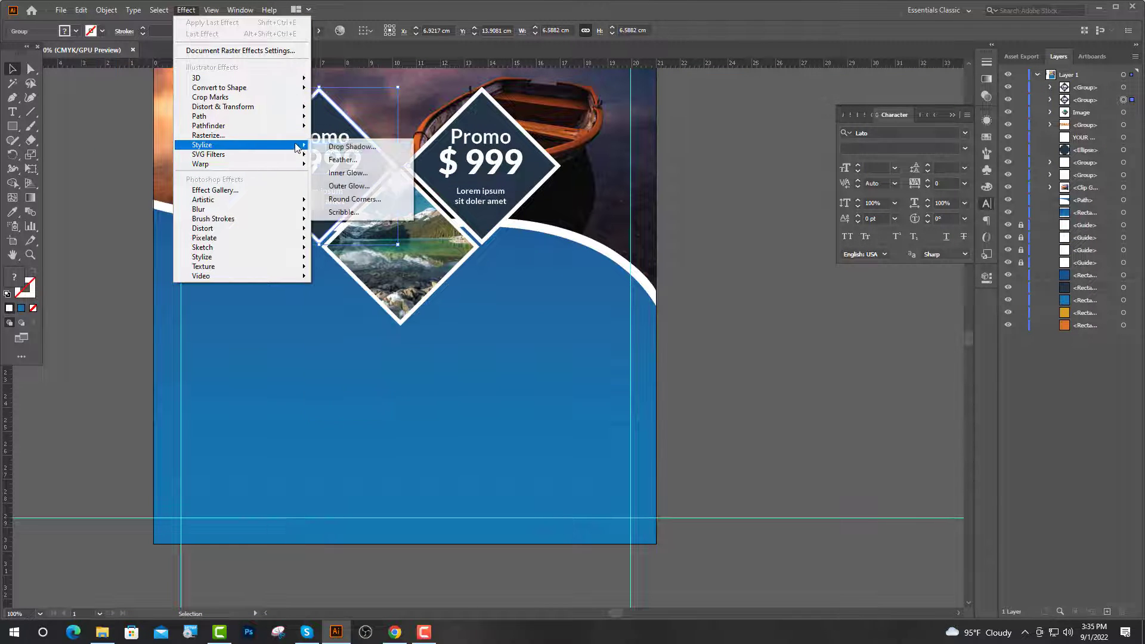
click(351, 147)
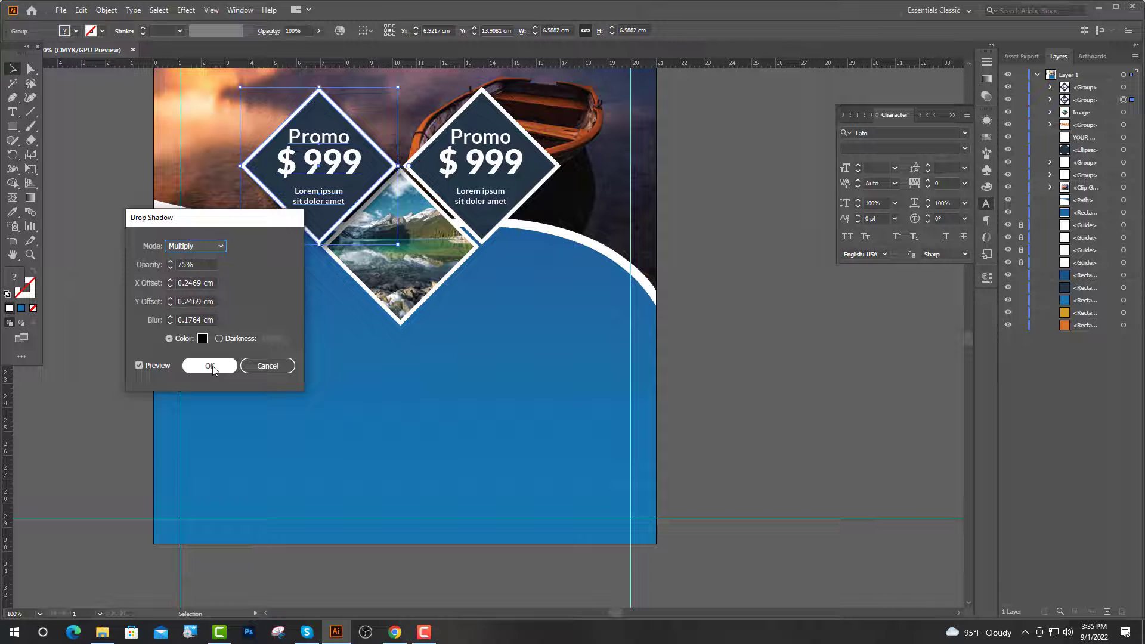
click(212, 369)
Add a drop shadow with an adjusted vertical offset to the right promo diamond.
click(454, 190)
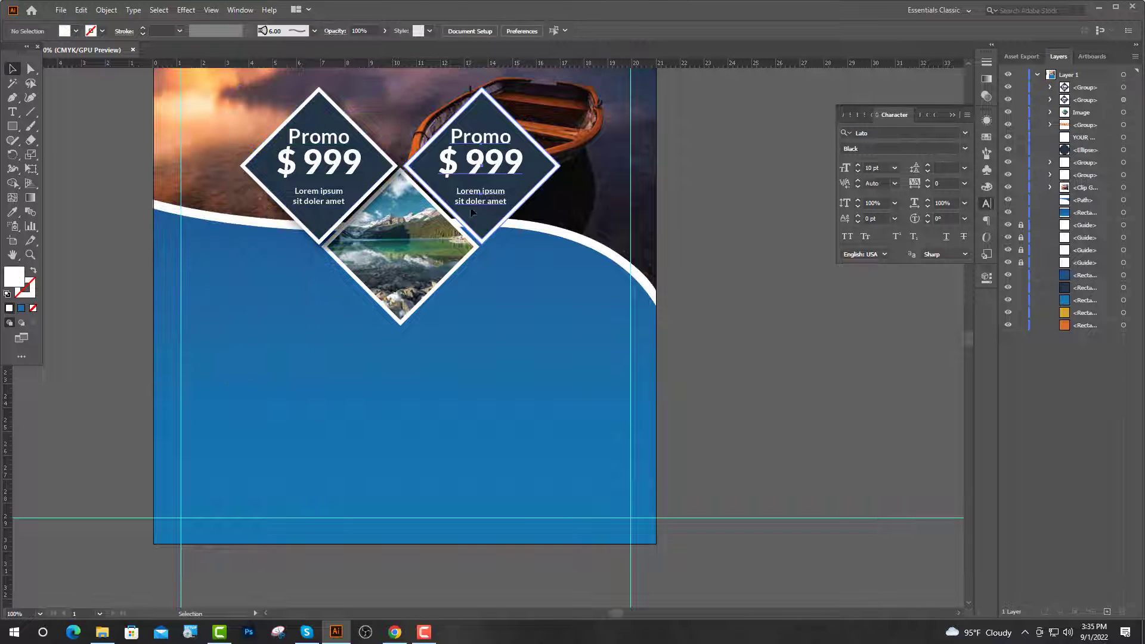
click(186, 9)
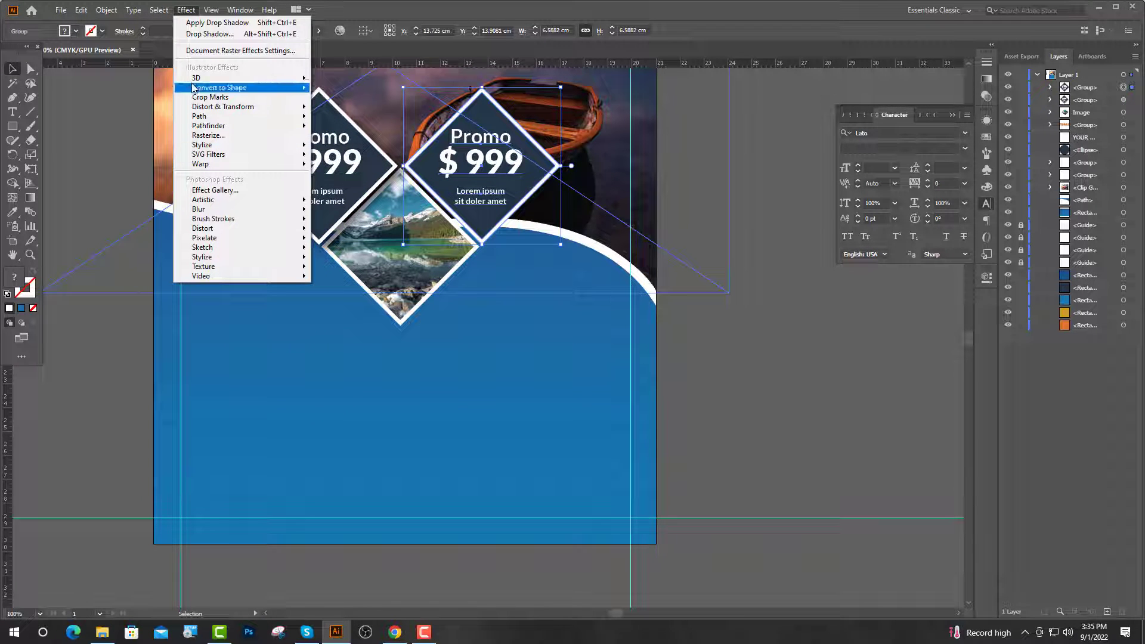
mouse_move(239, 145)
click(317, 146)
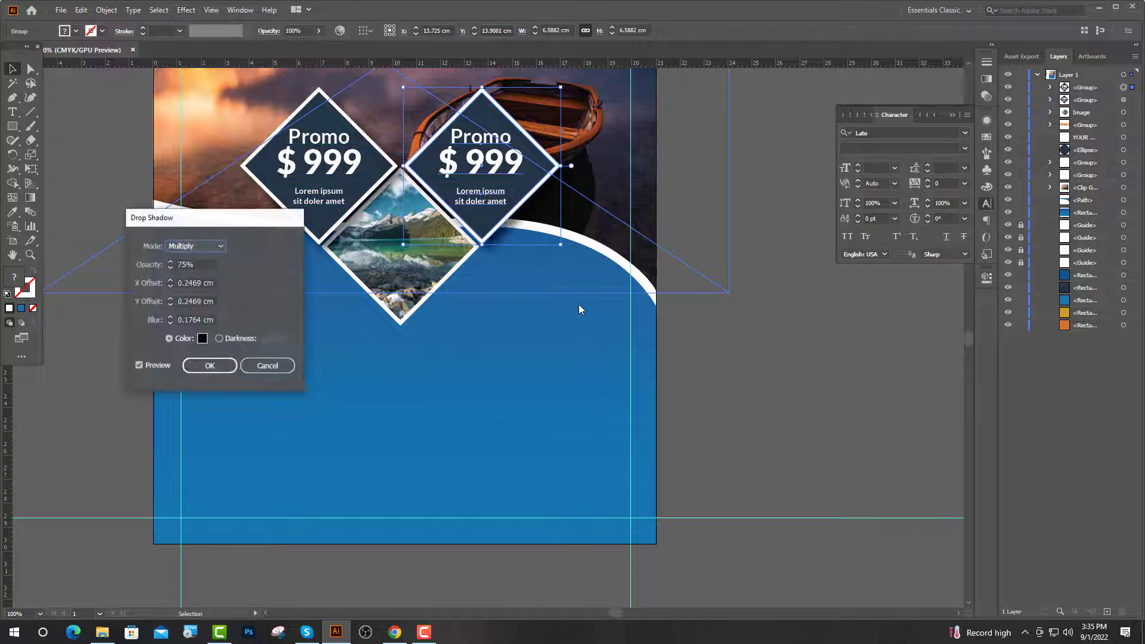
click(180, 301)
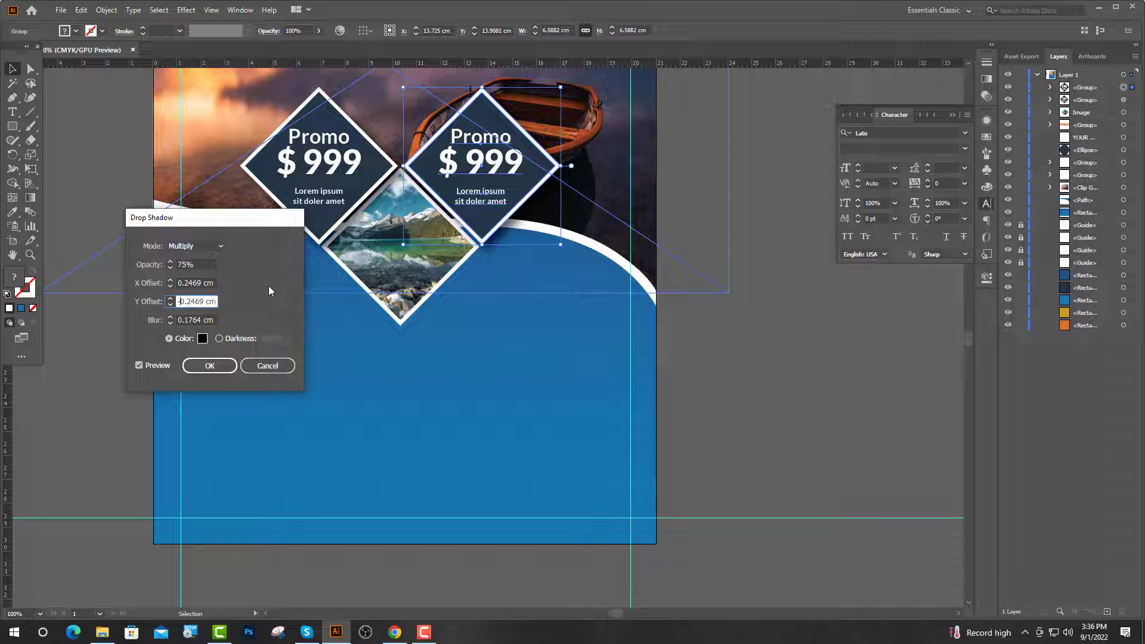
key(Return)
key(ctrl+equal)
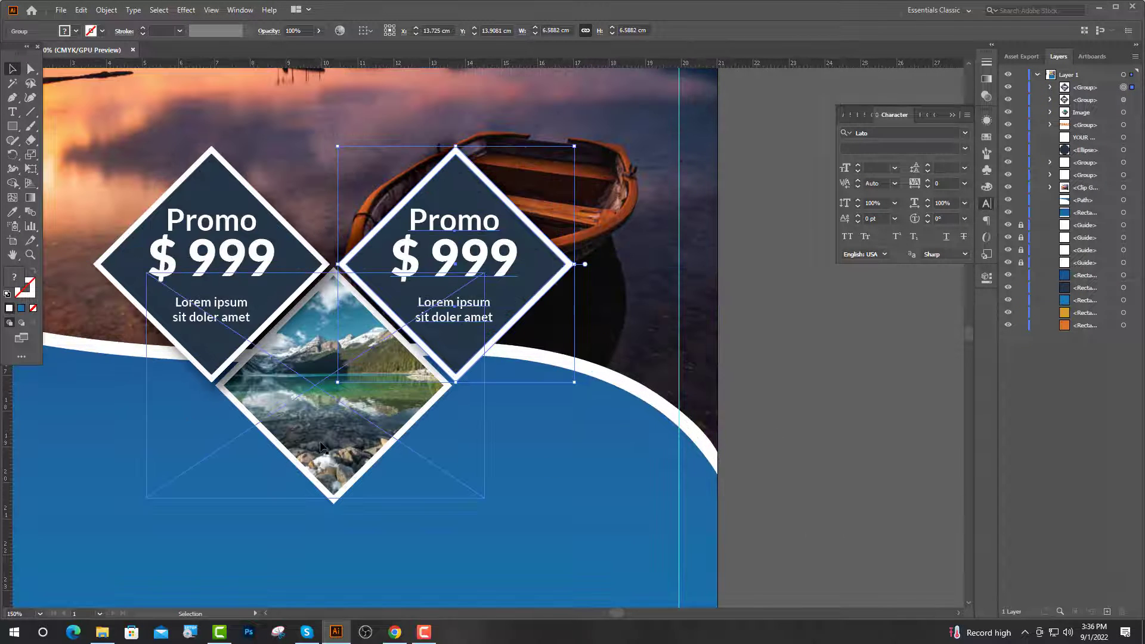
Give the mountain photo diamond a drop shadow with positive X and Y offsets.
click(397, 406)
click(182, 18)
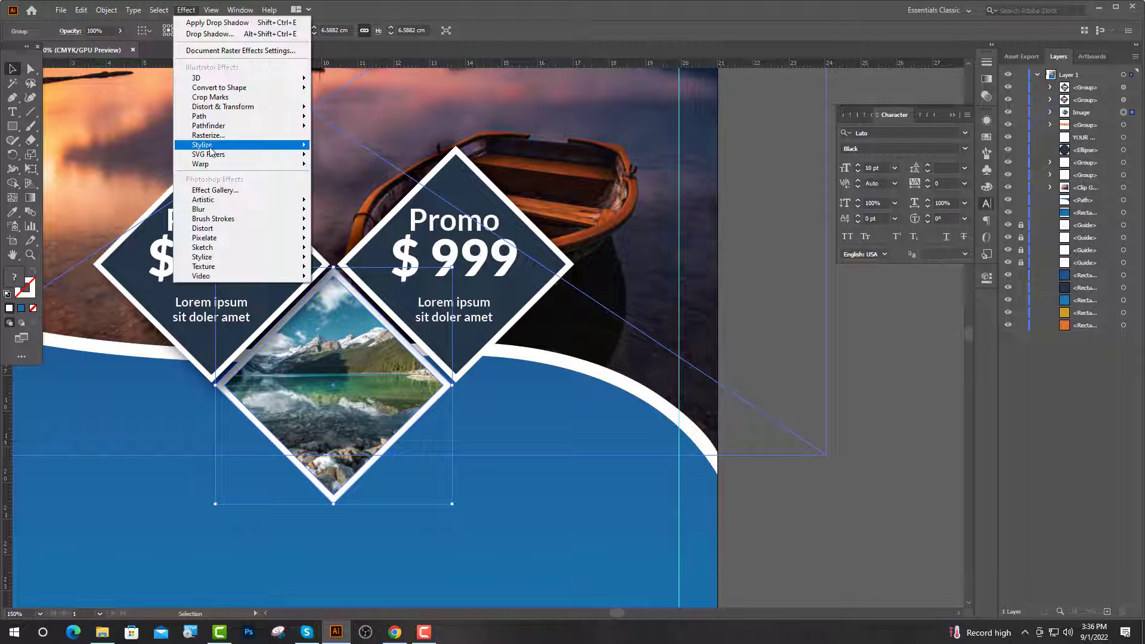
mouse_move(272, 147)
click(350, 148)
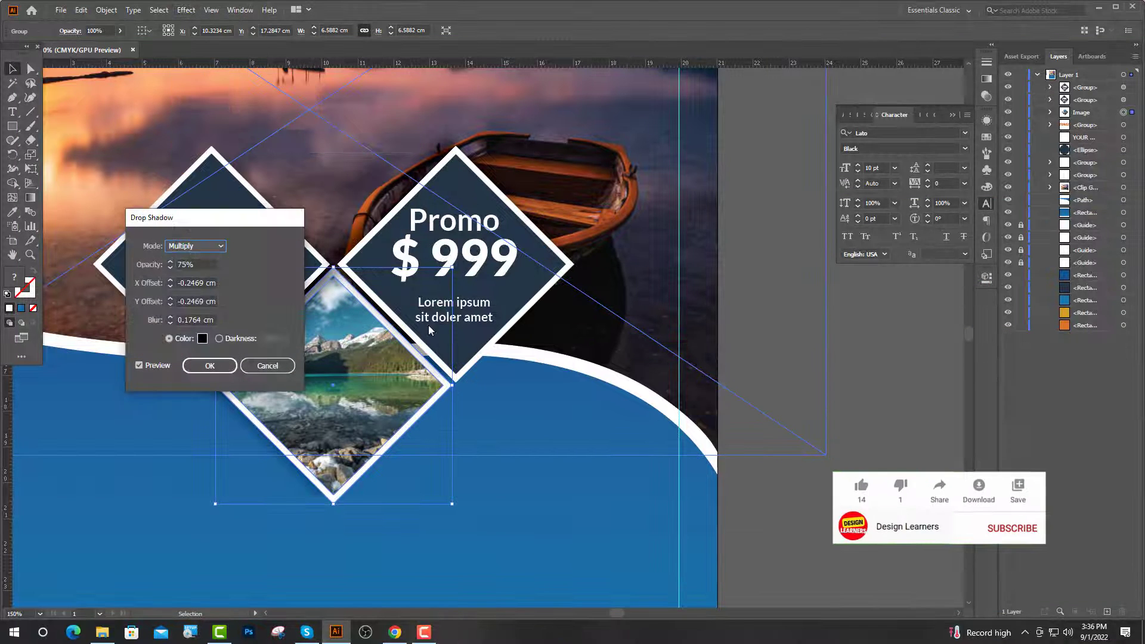
drag(181, 302, 174, 302)
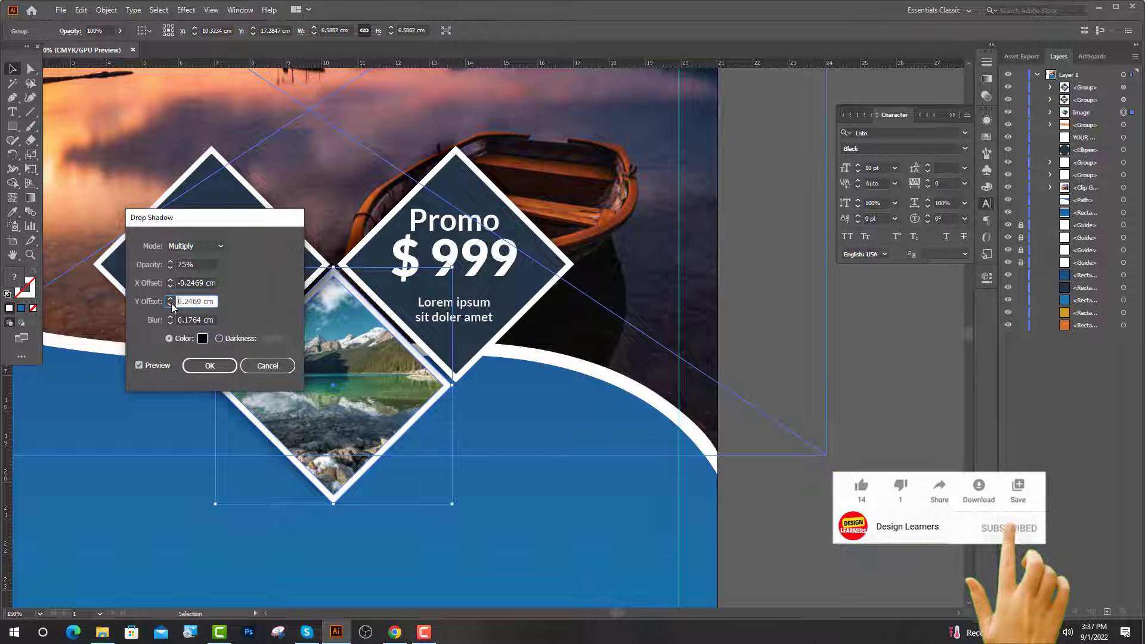
key(BackSpace)
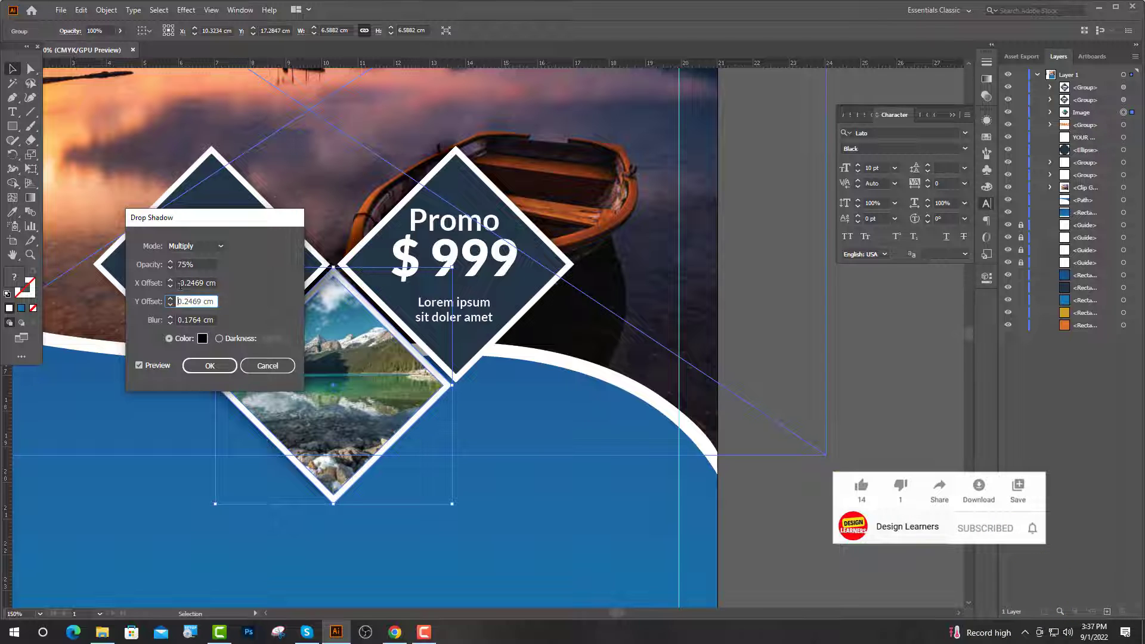
drag(181, 284, 177, 285)
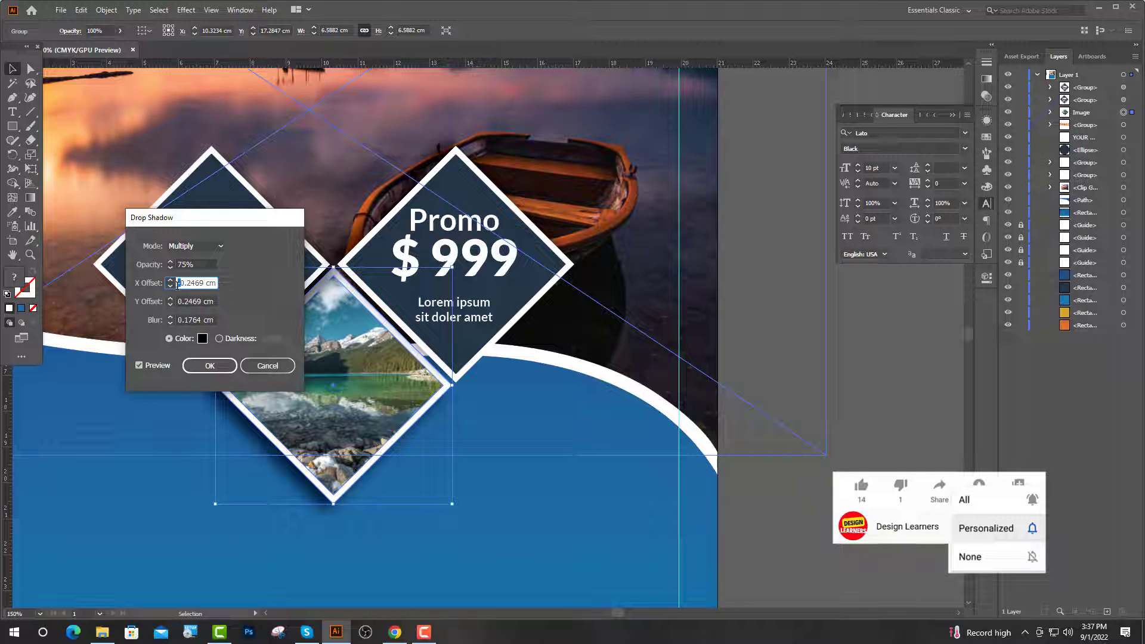
key(BackSpace)
key(Return)
Re-edit the left diamond's drop shadow from the Appearance panel, making its vertical offset negative.
key(ctrl+shift+a)
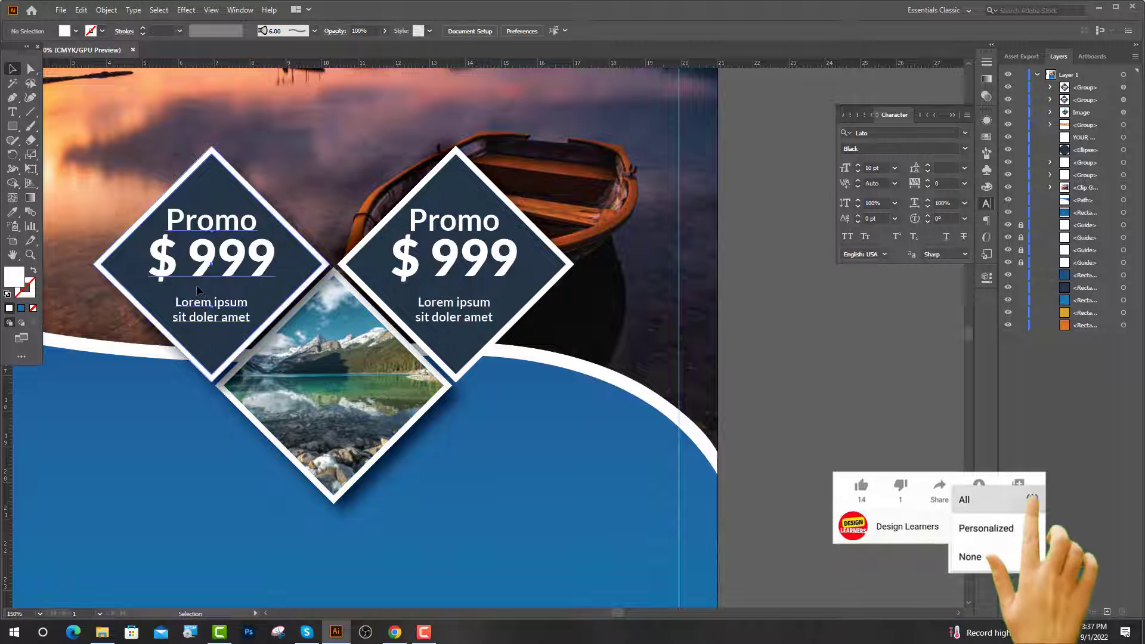
click(199, 290)
click(857, 325)
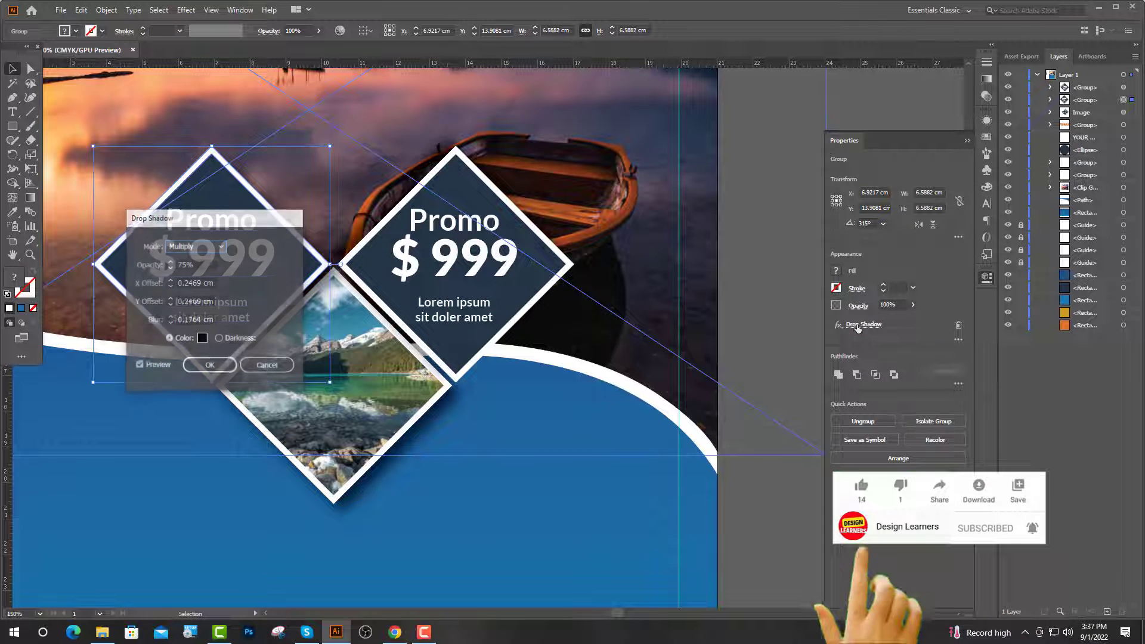
drag(234, 227, 409, 234)
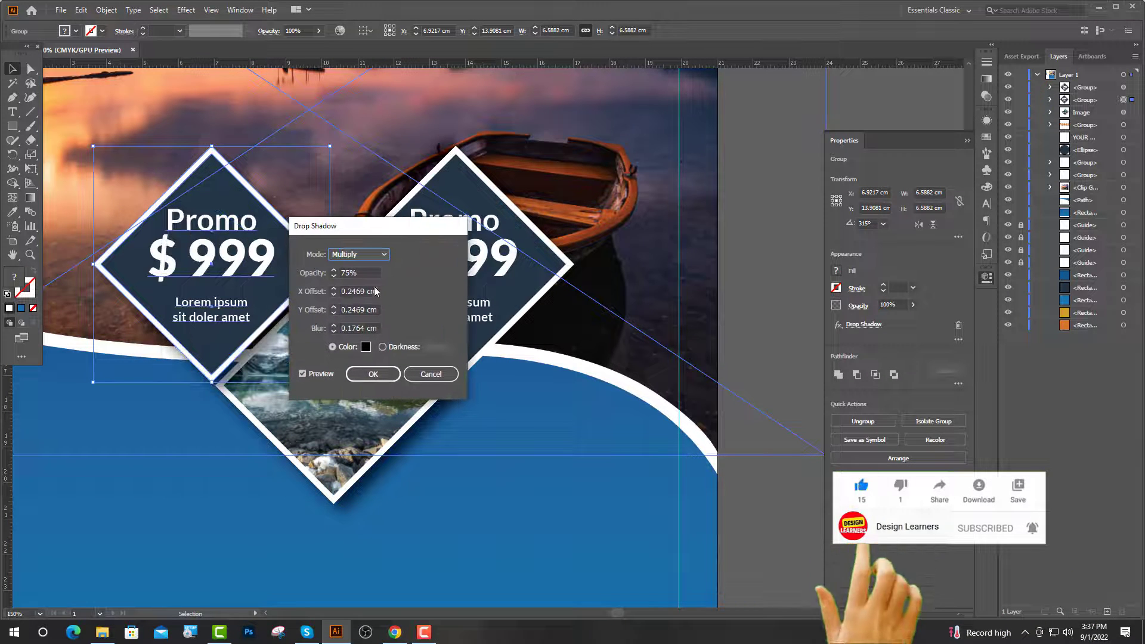
click(341, 310)
text(-)
key(Return)
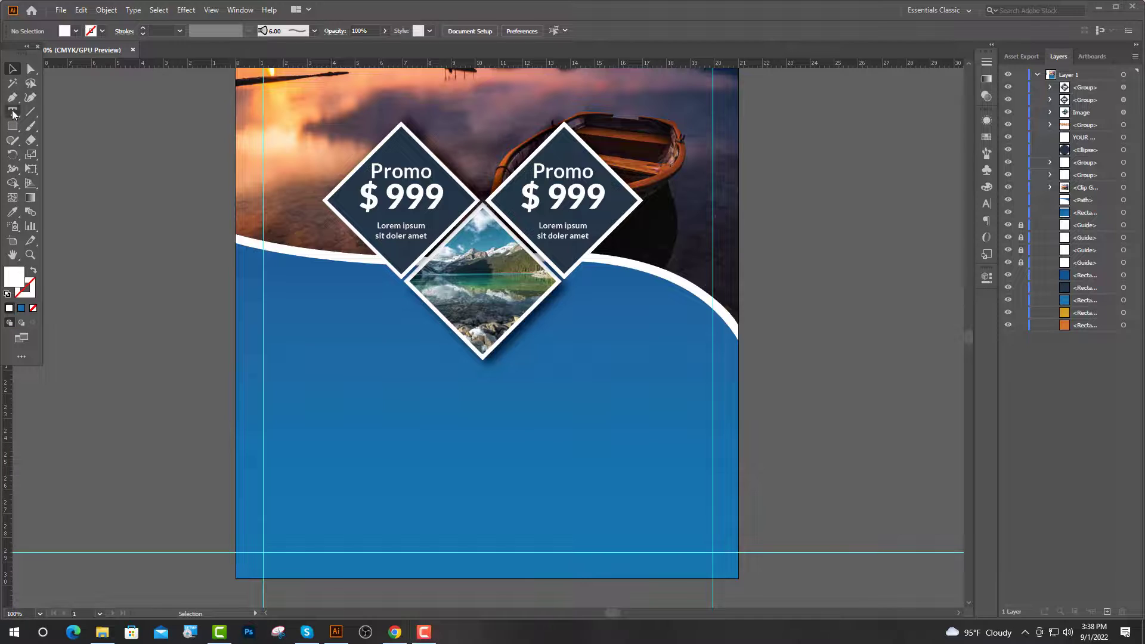
Add left-aligned 35 pt text 'LET'STRAVEL' on the blue band.
click(13, 114)
click(233, 301)
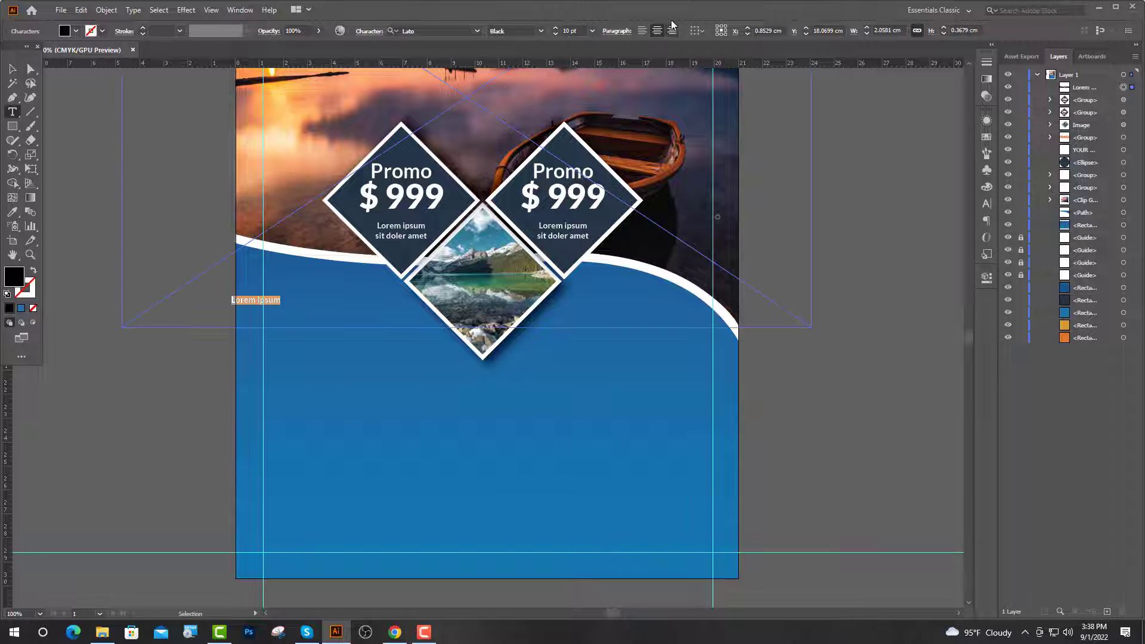
click(642, 30)
click(563, 30)
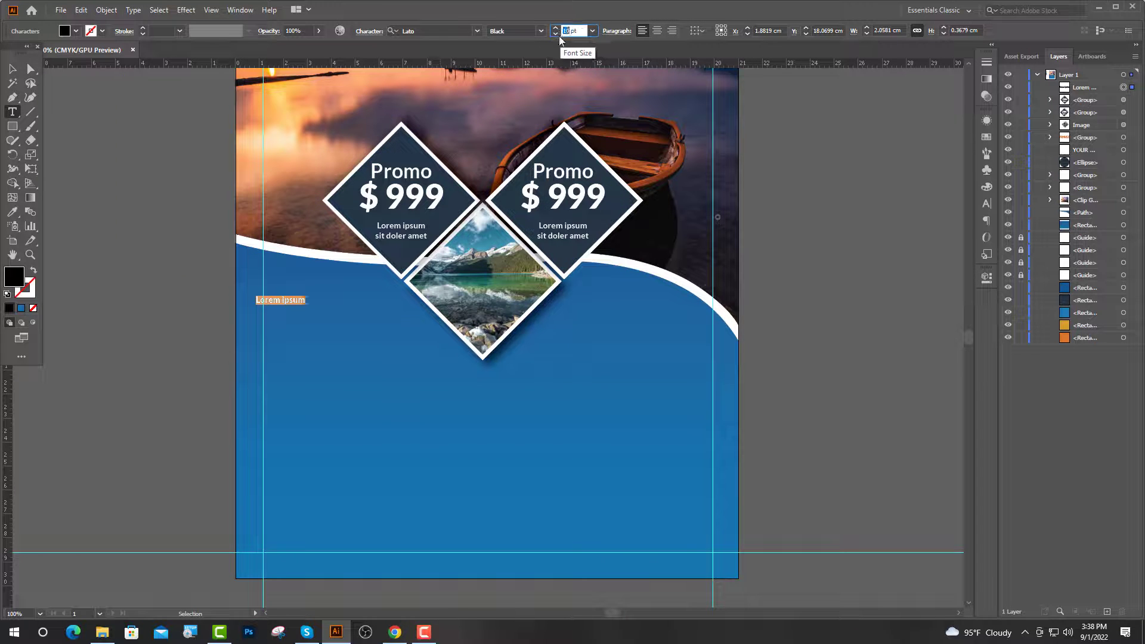
text(35)
key(Return)
text(L)
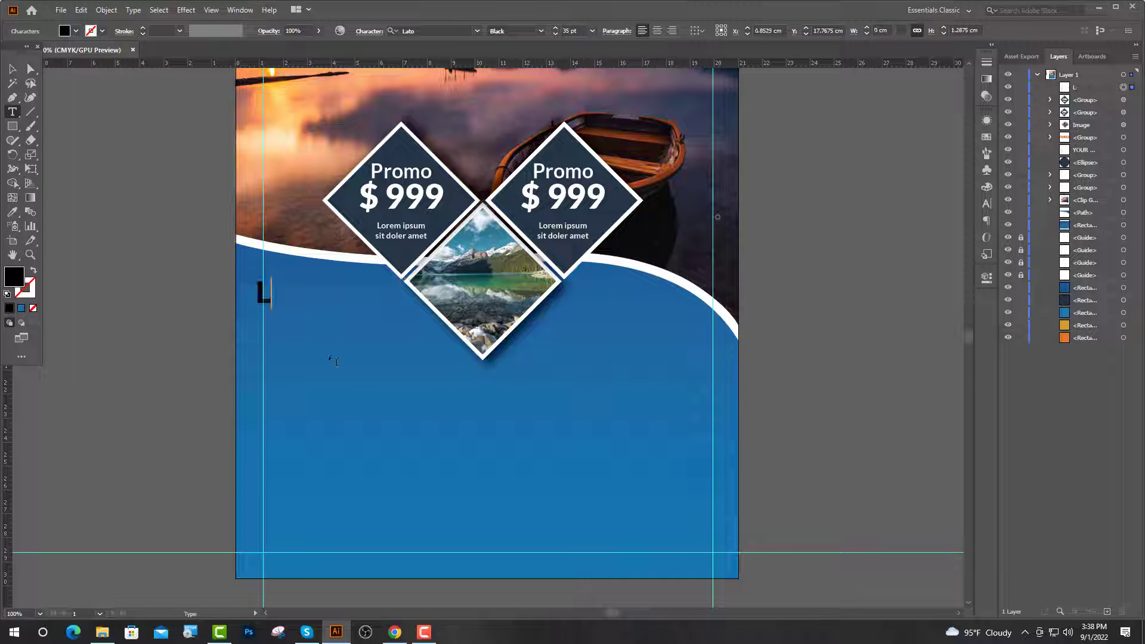
text(ET'S)
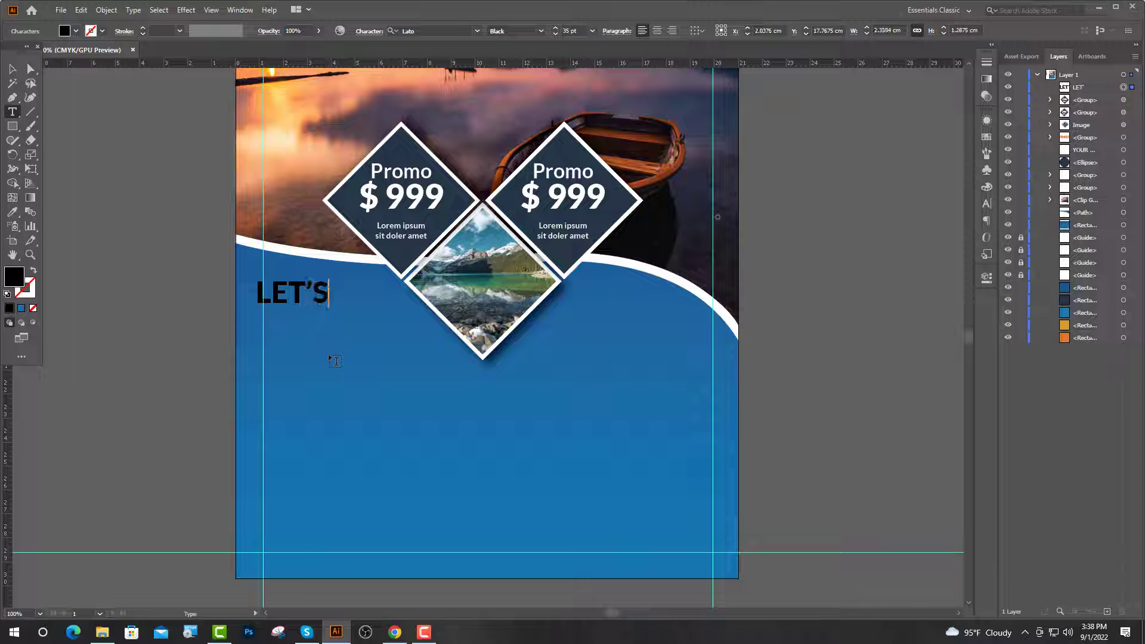
text(TRA)
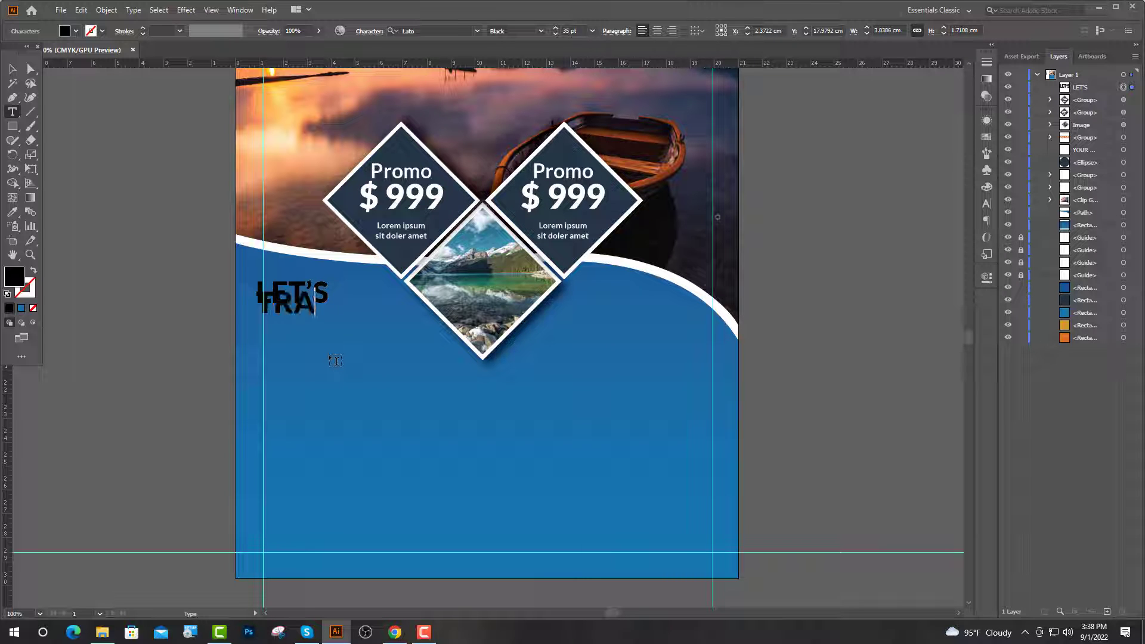
text(VEL)
Shrink LET'S to 20 pt with 36 pt leading and move the heading onto the left guide.
drag(328, 285, 257, 289)
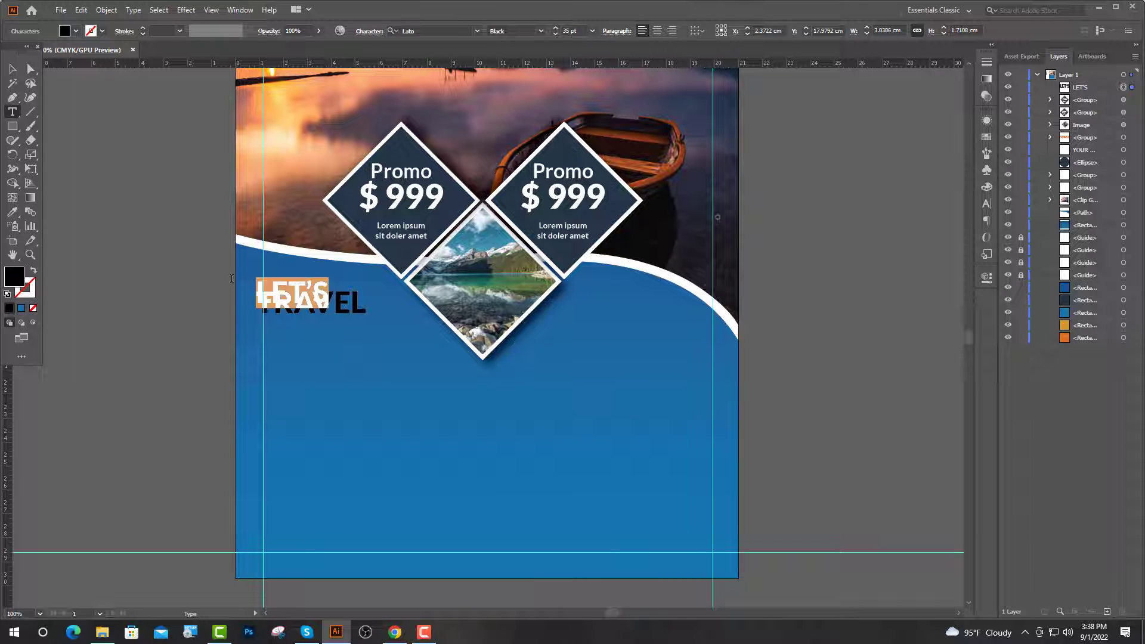
click(564, 31)
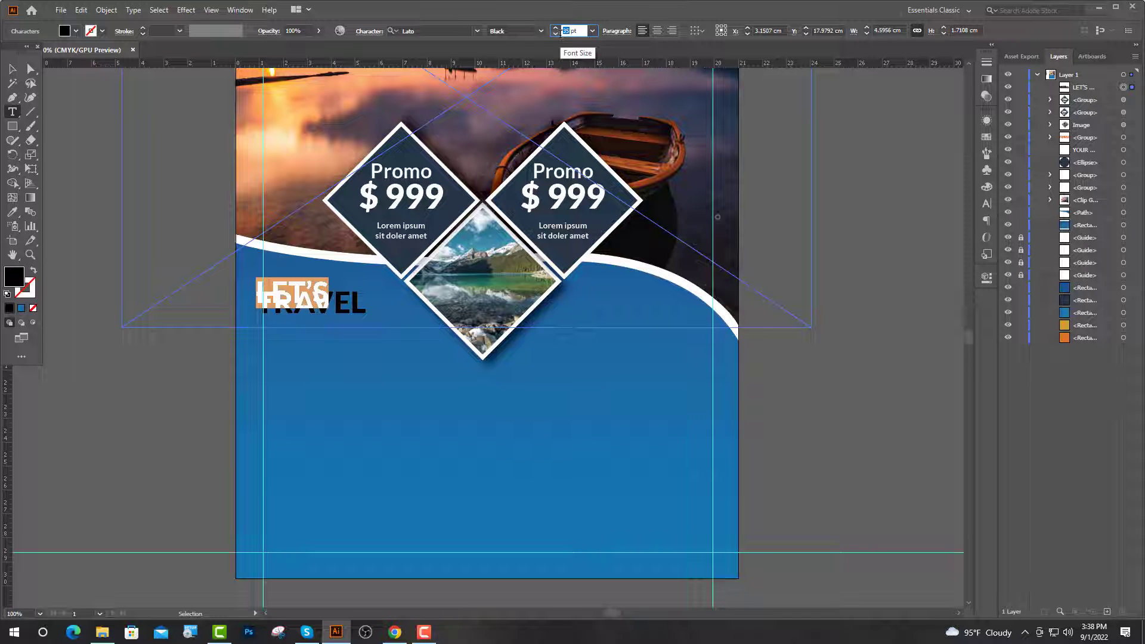
key(Return)
key(Escape)
click(987, 204)
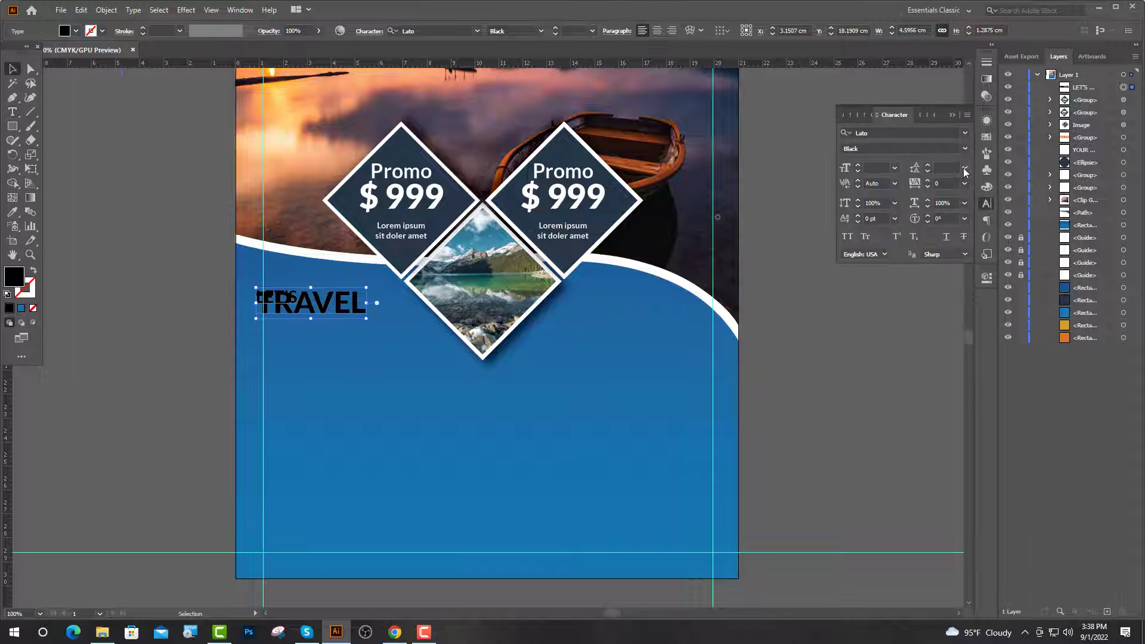
click(965, 168)
click(978, 356)
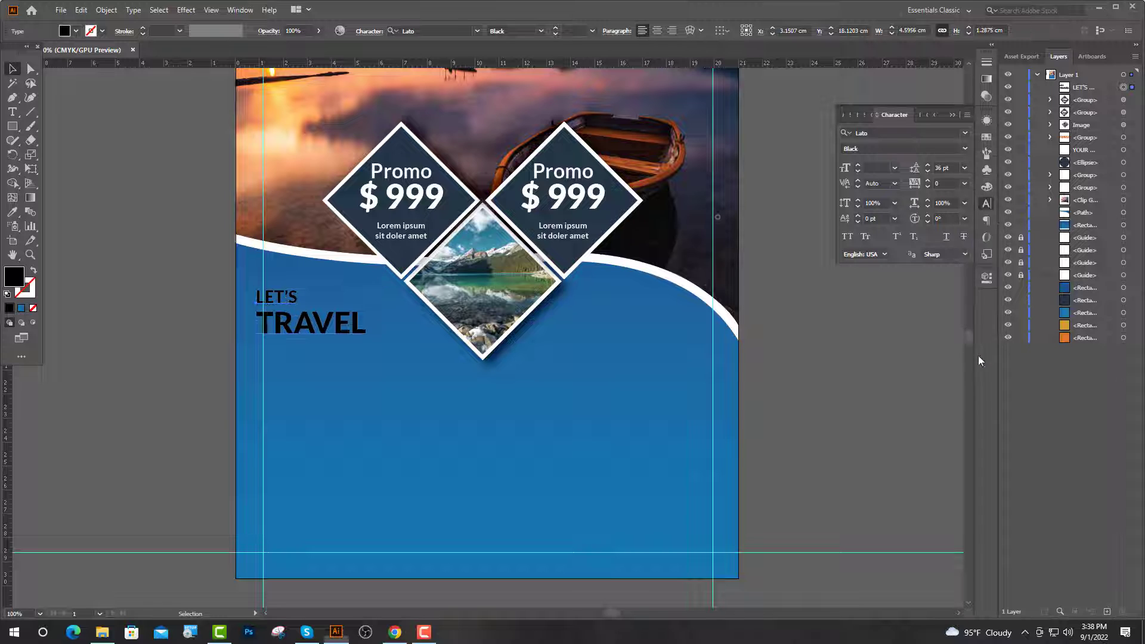
click(987, 204)
mouse_move(290, 324)
mouse_down()
mouse_move(332, 336)
mouse_move(299, 324)
mouse_up()
Colour the word TRAVEL golden yellow using the Eyedropper on a swatch.
click(117, 169)
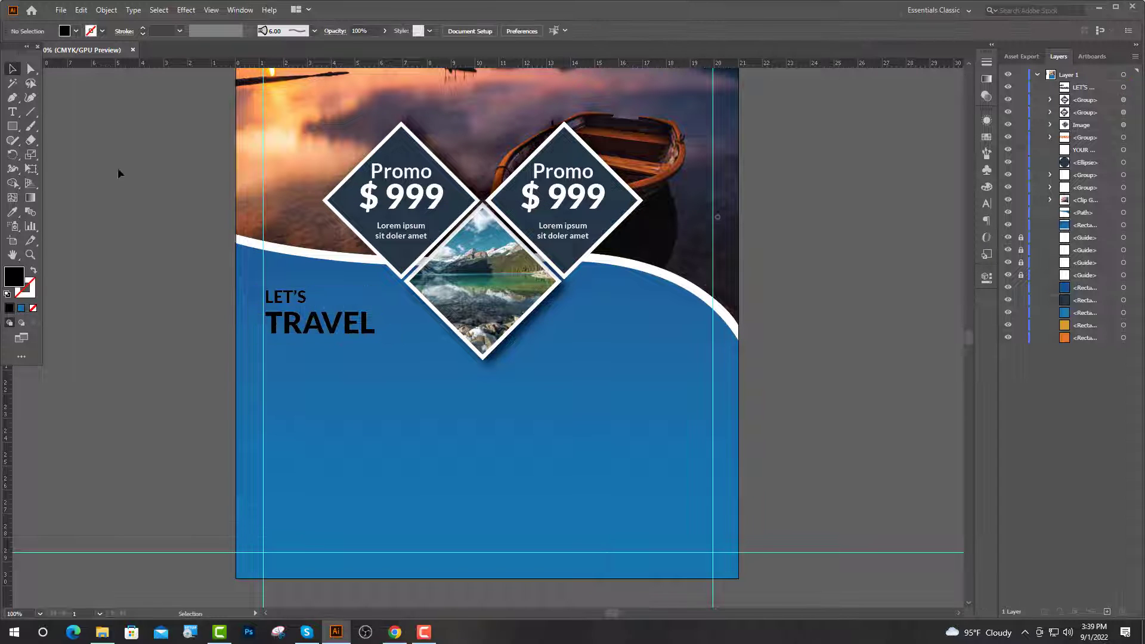
key(t)
drag(374, 325, 264, 325)
click(11, 212)
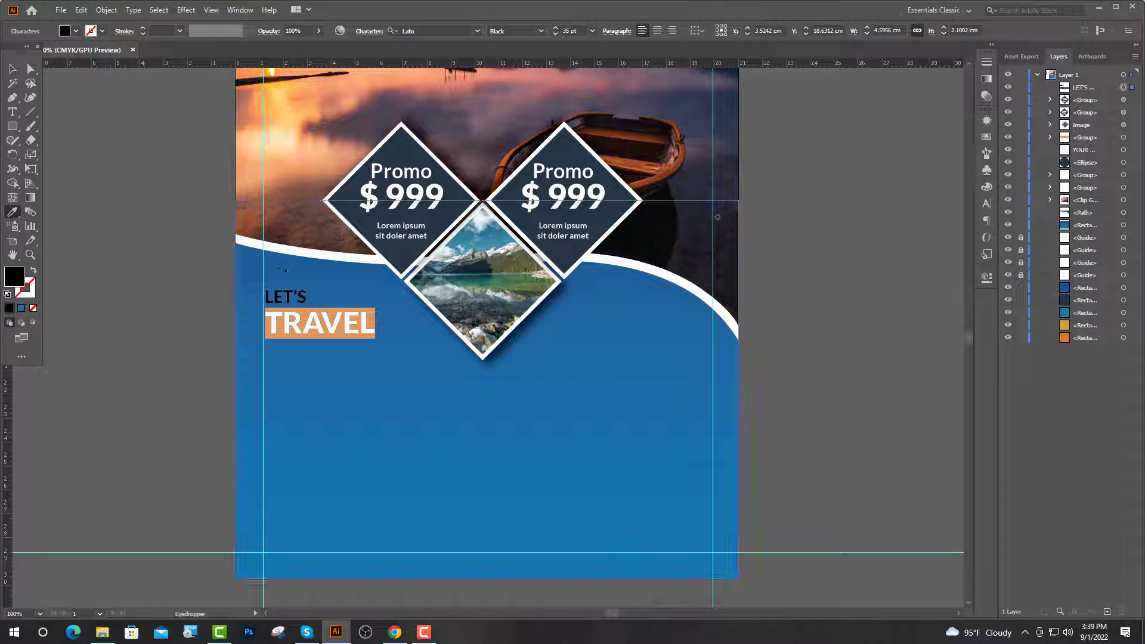
click(281, 251)
scroll(281, 250, up, 10)
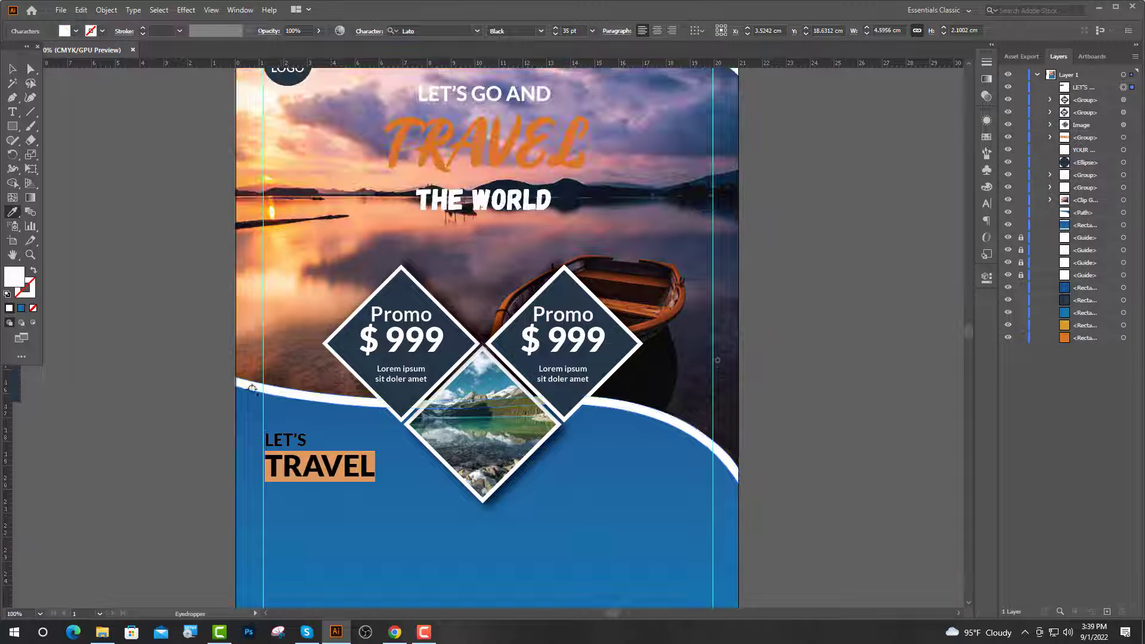
key(ctrl+minus)
scroll(377, 373, down, 1)
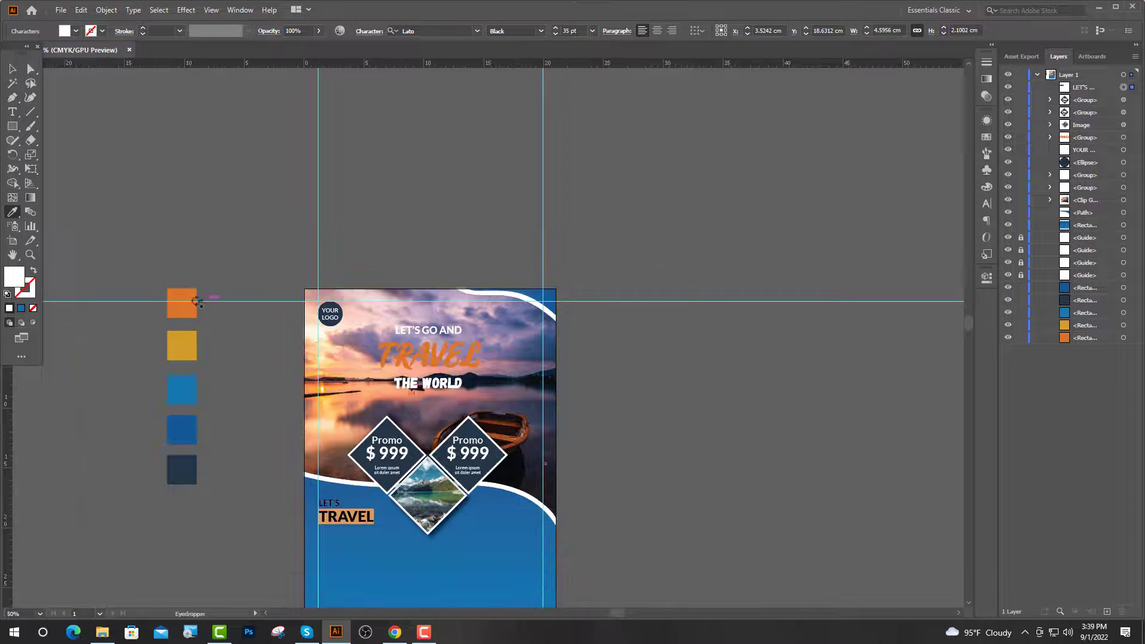
click(189, 309)
Make the word LET'S white by sampling with the Eyedropper.
drag(311, 481, 290, 482)
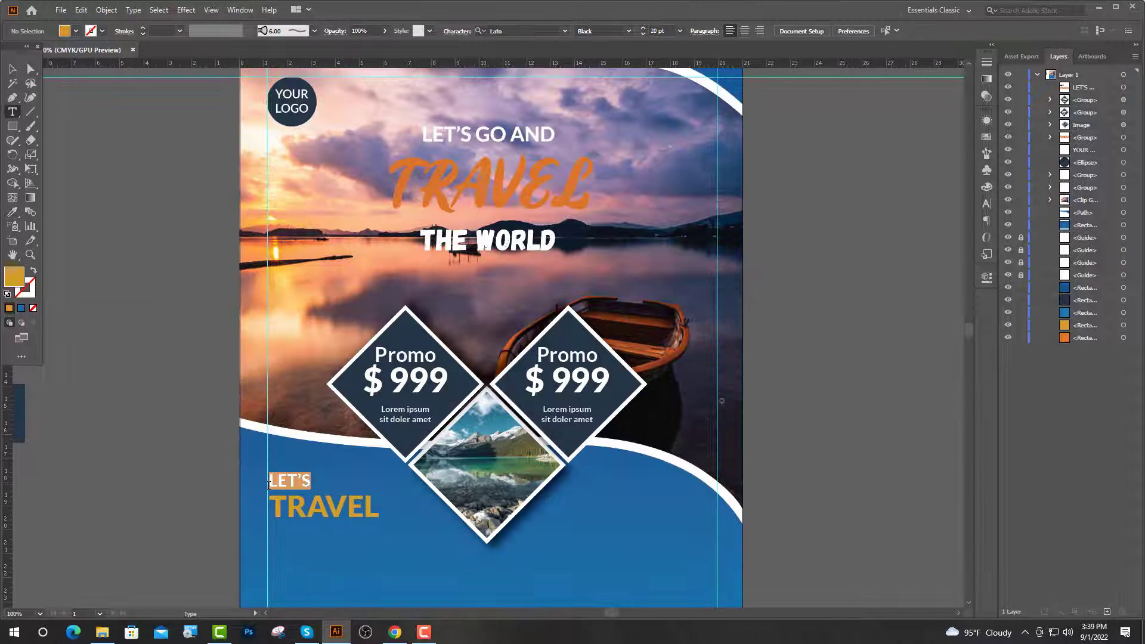
scroll(480, 486, down, 2)
click(11, 212)
click(238, 283)
scroll(411, 468, up, 3)
click(404, 448)
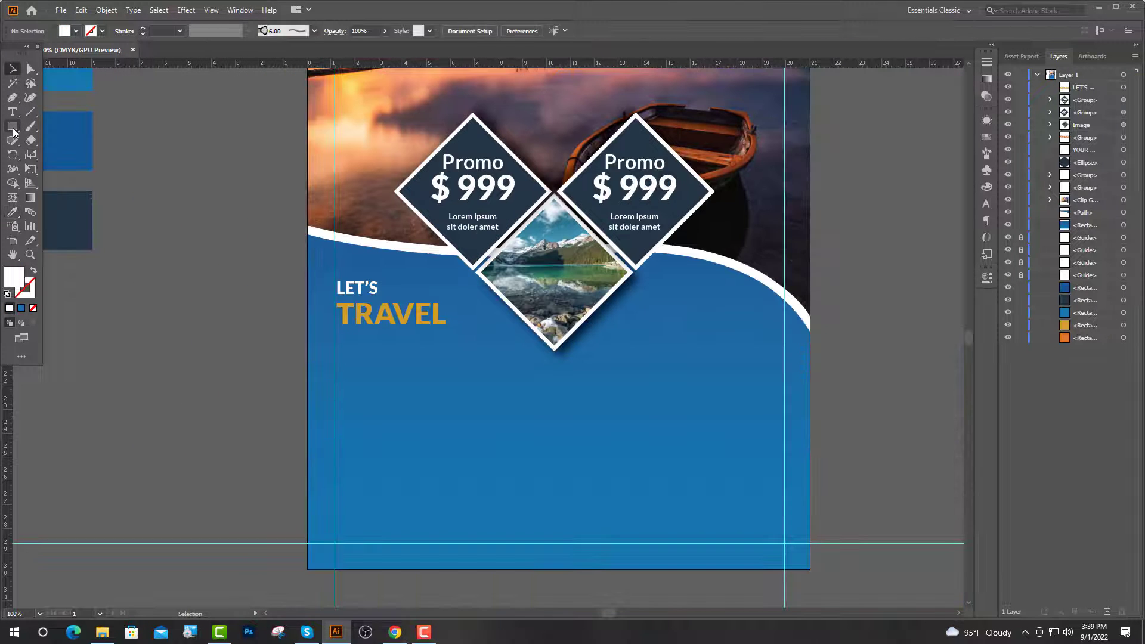
right_click(13, 128)
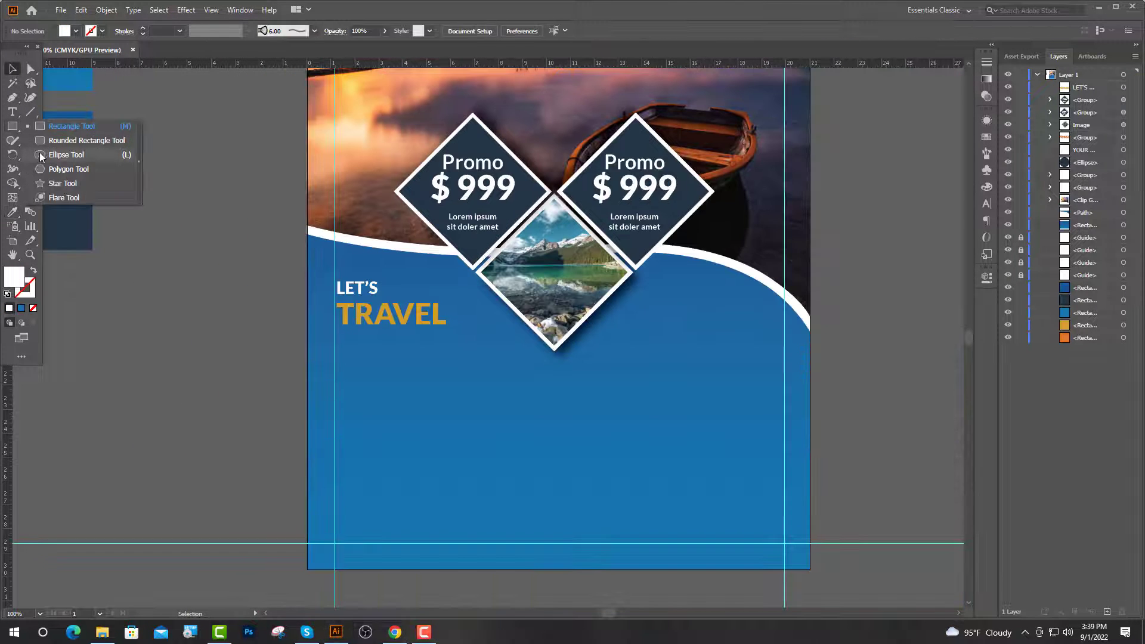
Draw a small circle below LET'S TRAVEL and fill it with the diamonds' dark navy.
click(53, 155)
scroll(382, 413, up, 2)
drag(459, 414, 484, 439)
key(v)
click(437, 456)
key(ctrl+minus)
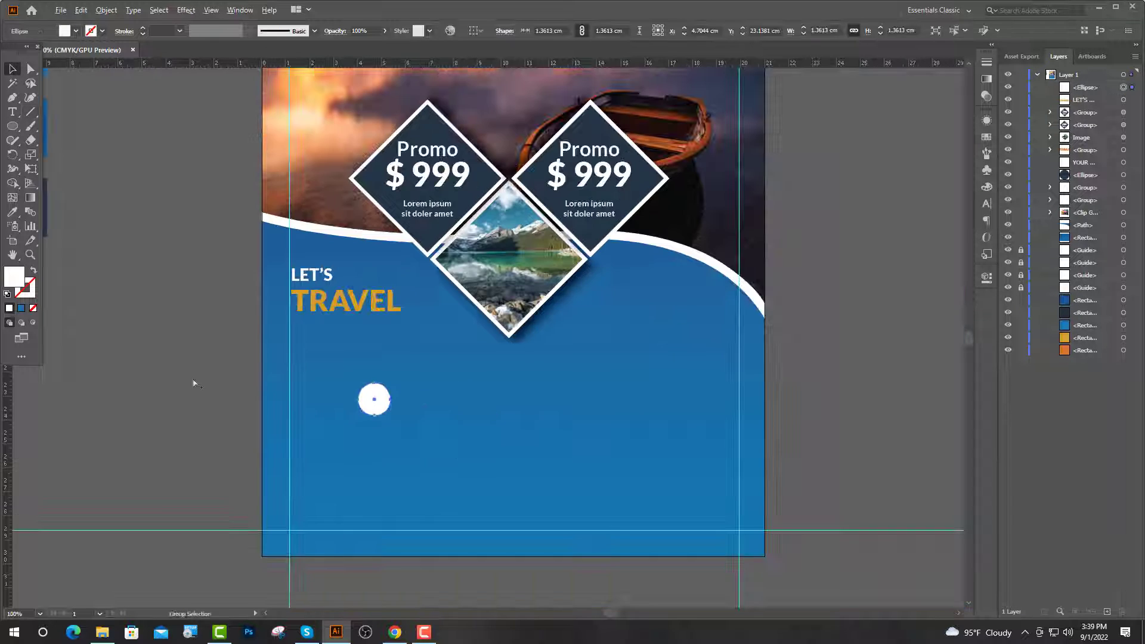
click(374, 399)
click(12, 212)
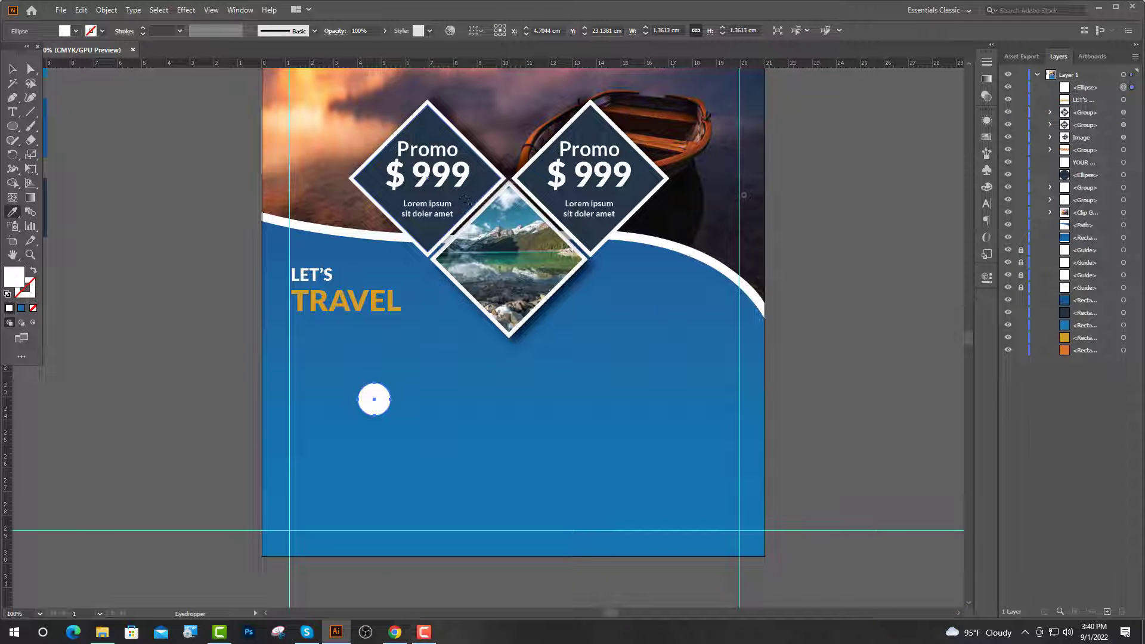
click(462, 203)
key(v)
key(ctrl+shift+a)
drag(381, 406, 371, 402)
key(ctrl+shift+a)
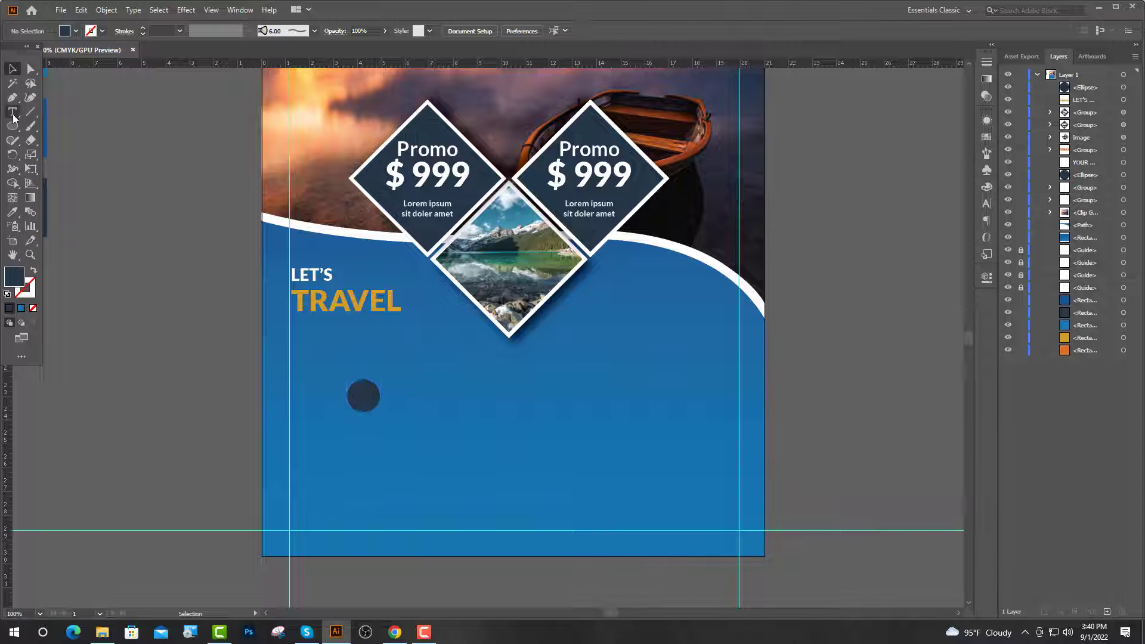
Add a left-aligned Lorem ipsum placeholder text at the circle.
click(12, 113)
click(345, 395)
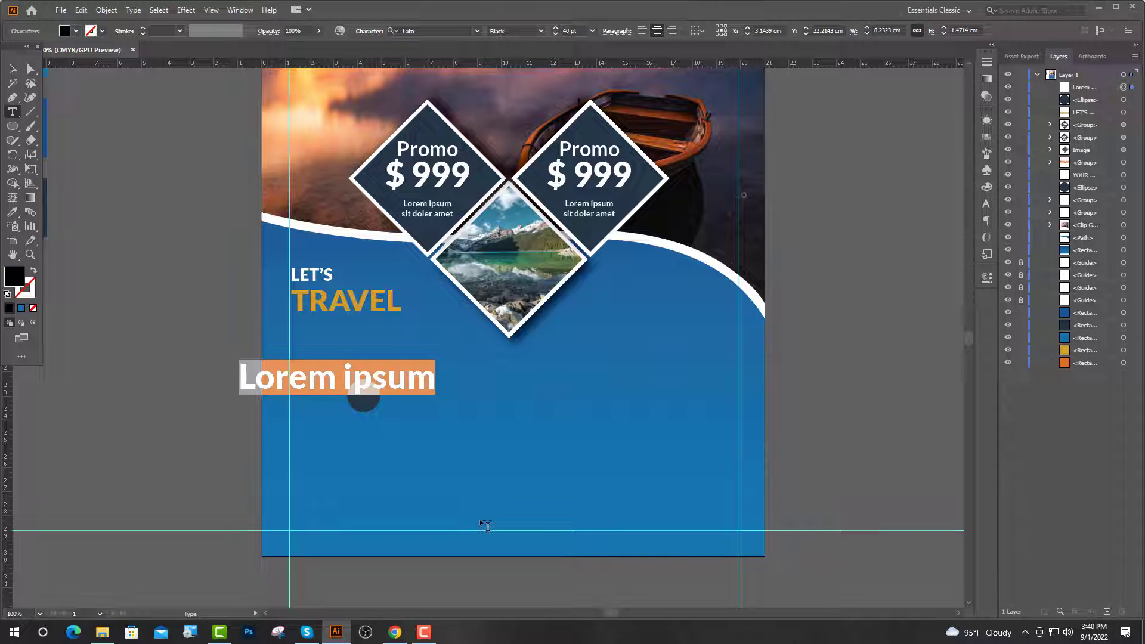
click(642, 31)
Search IcoFont for 'LOC' in the browser and copy the location-pin glyph.
click(395, 632)
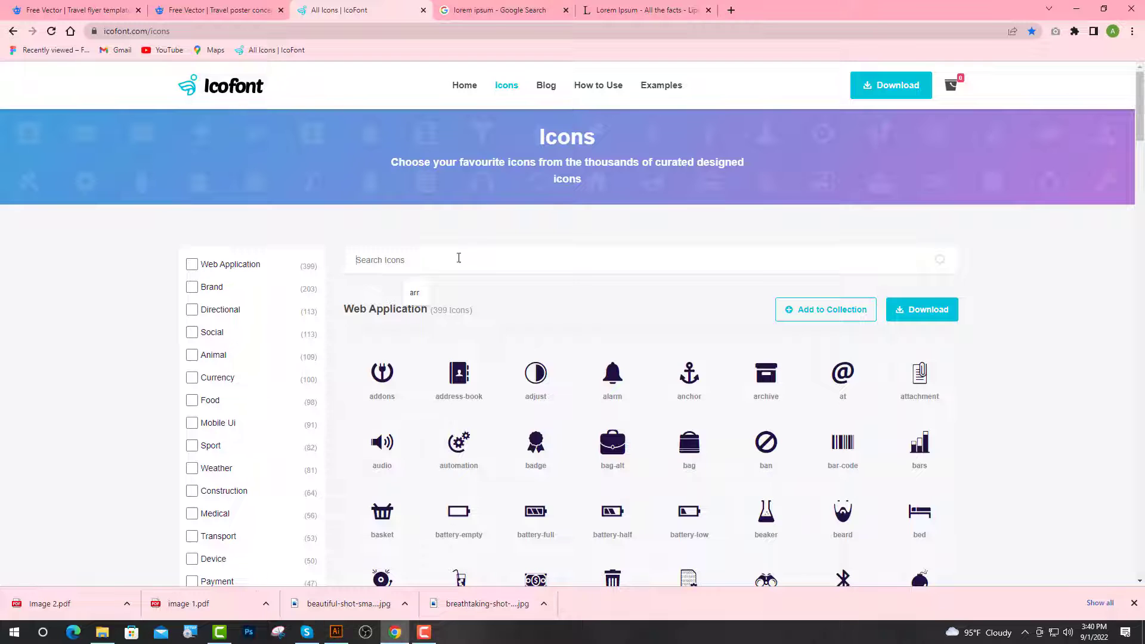
click(455, 258)
text(LOC)
click(690, 315)
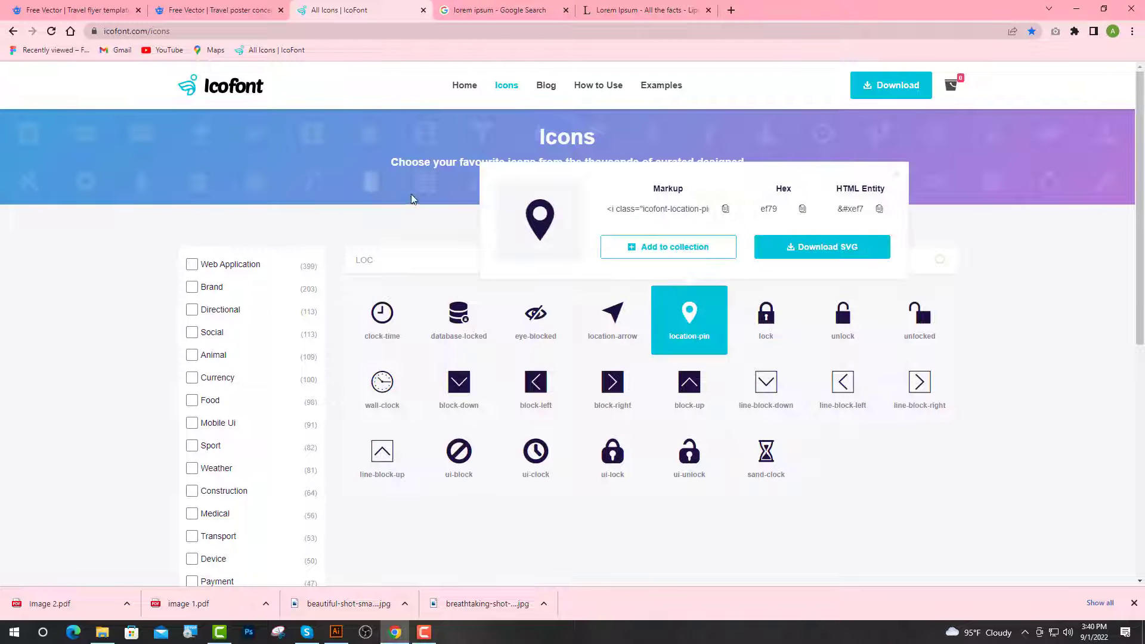
double_click(545, 216)
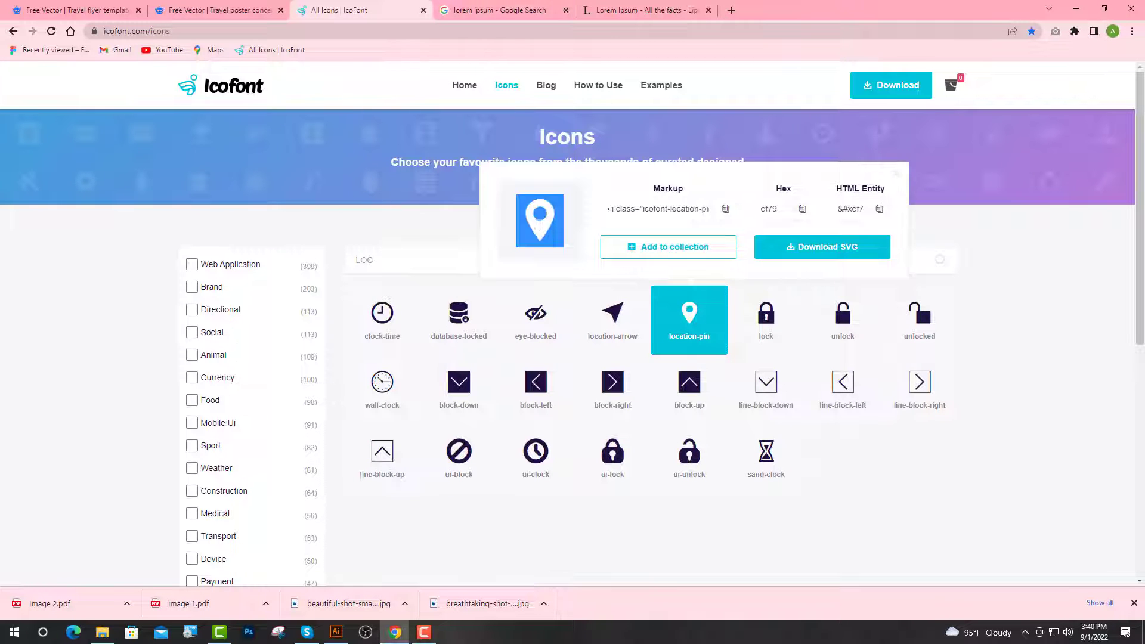
click(336, 632)
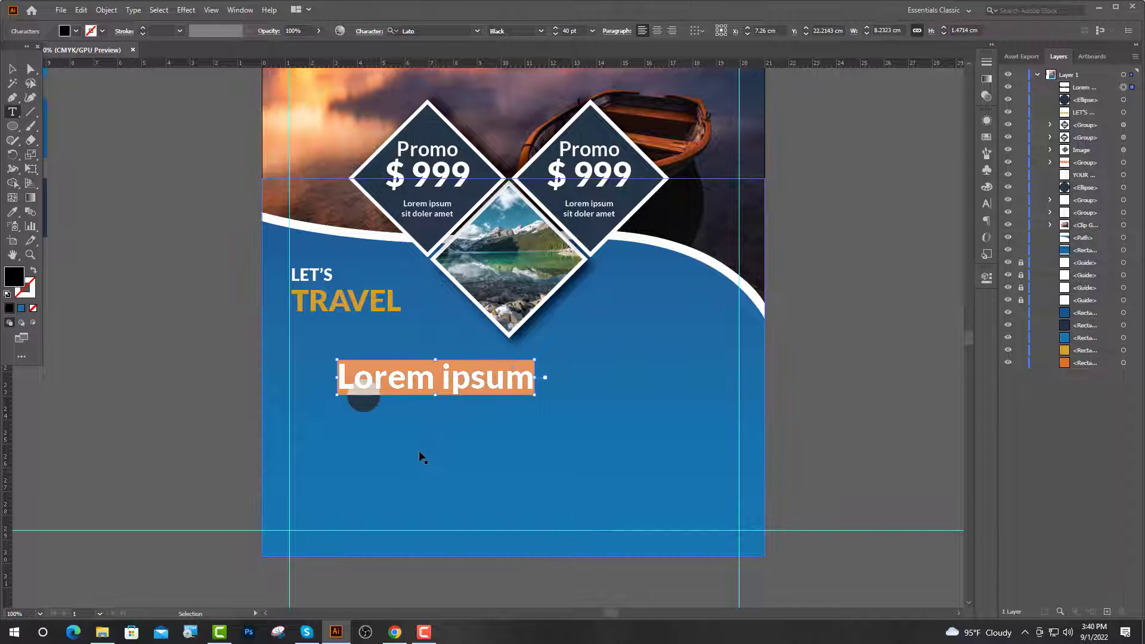
Paste the glyph as a 30 pt white icofont pin centred on the navy circle.
key(ctrl+v)
key(ctrl+plus)
click(567, 31)
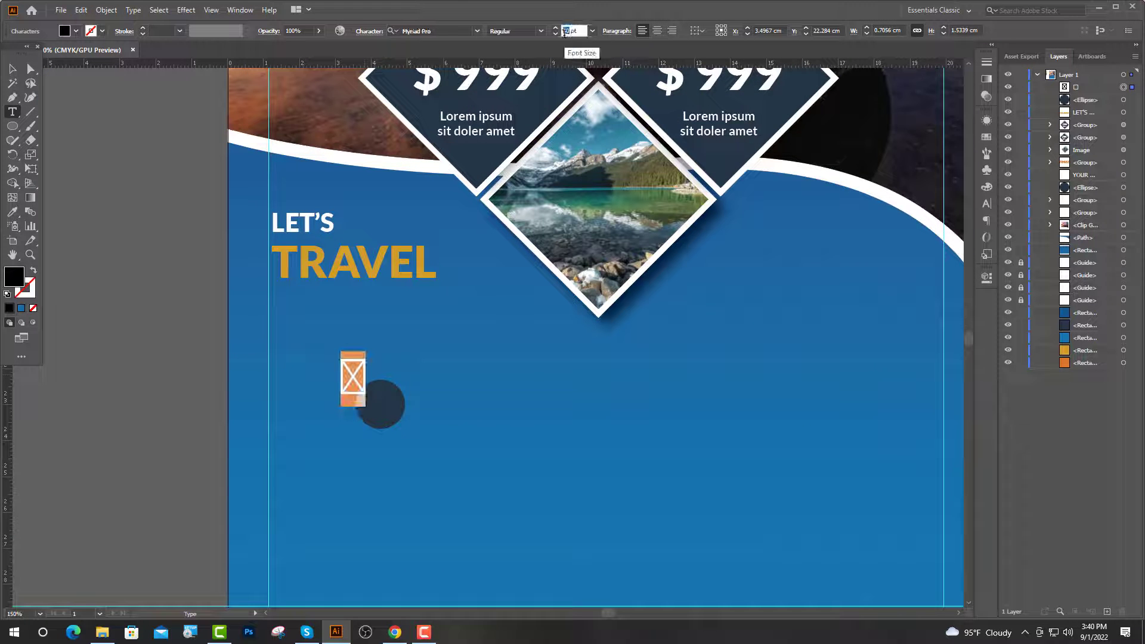
text(30)
click(443, 31)
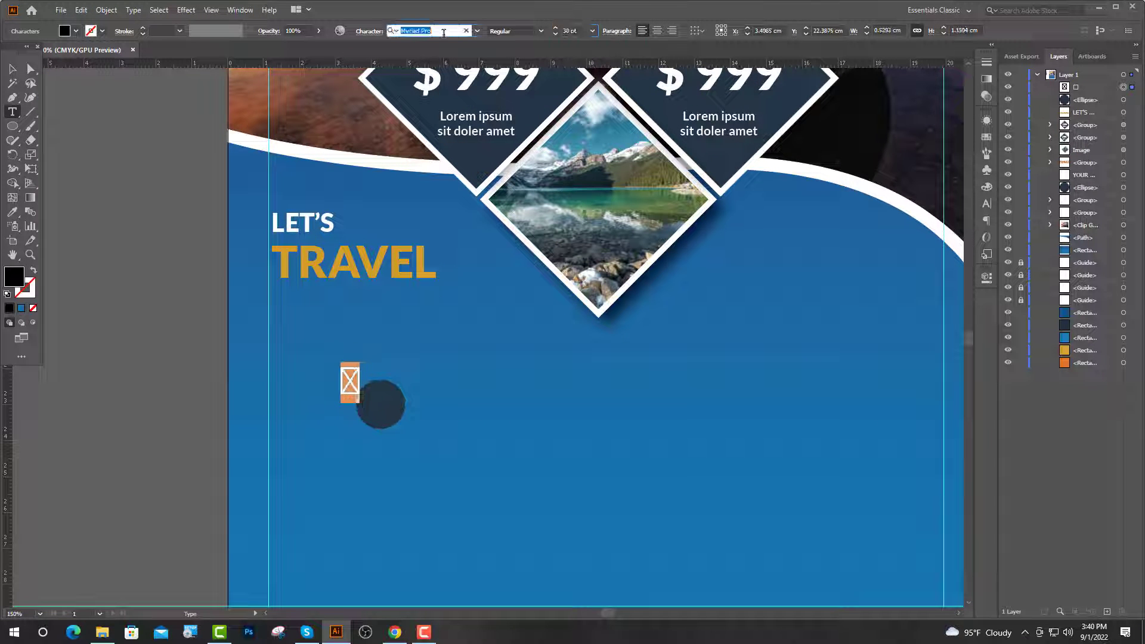
text(icofont)
key(Return)
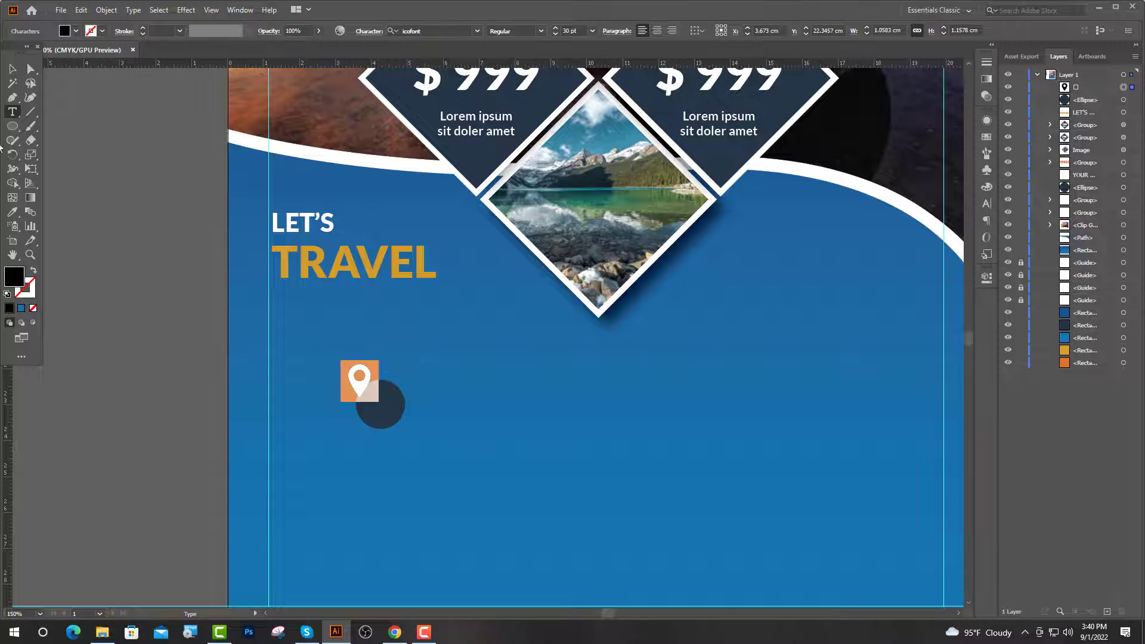
click(12, 212)
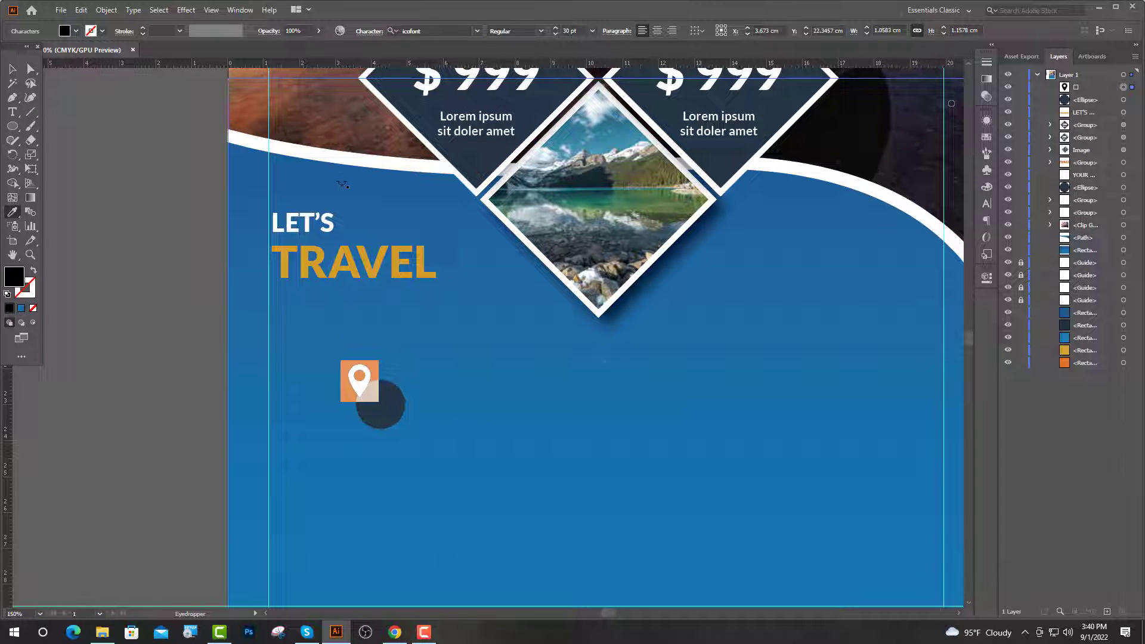
click(329, 157)
key(v)
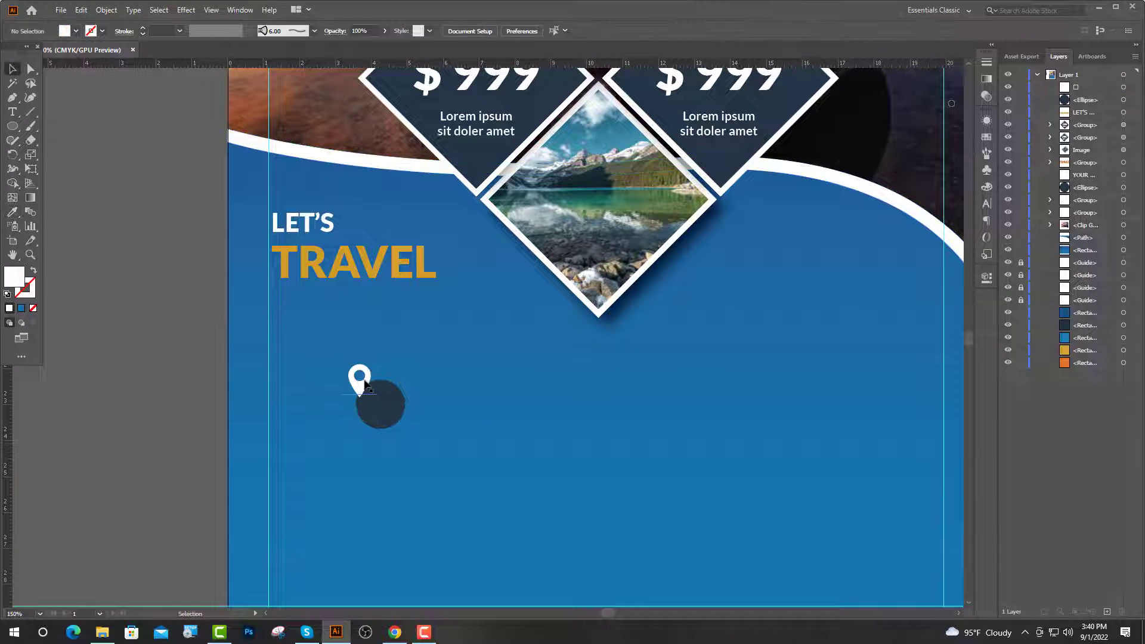
drag(364, 387, 380, 406)
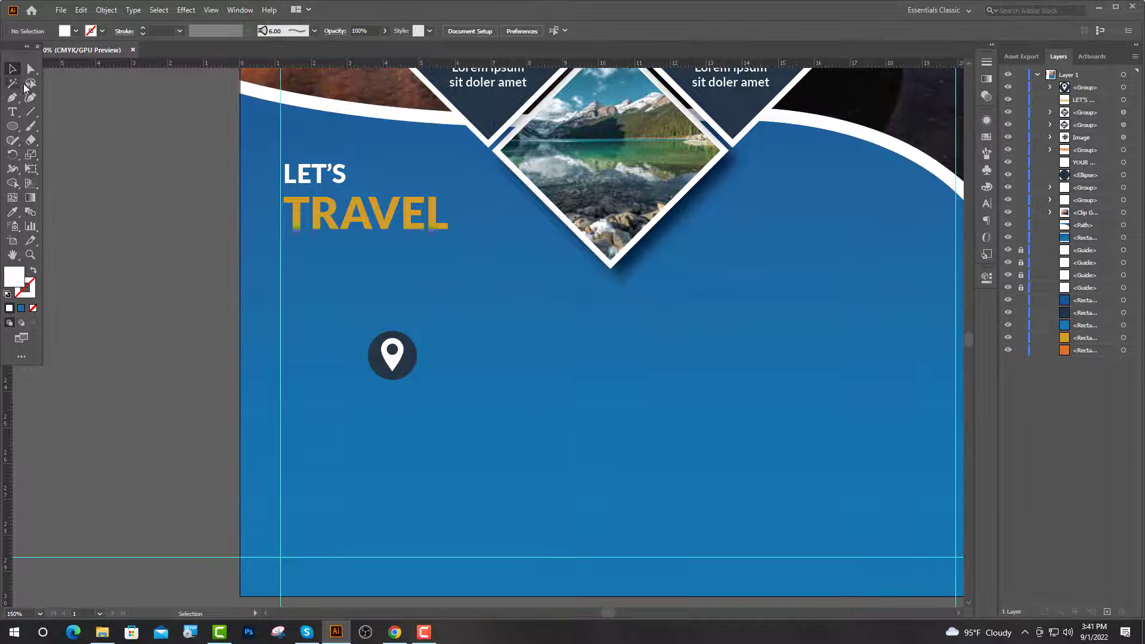
Add a 10 pt Lato Regular Lorem ipsum caption under the icon.
click(12, 112)
click(284, 390)
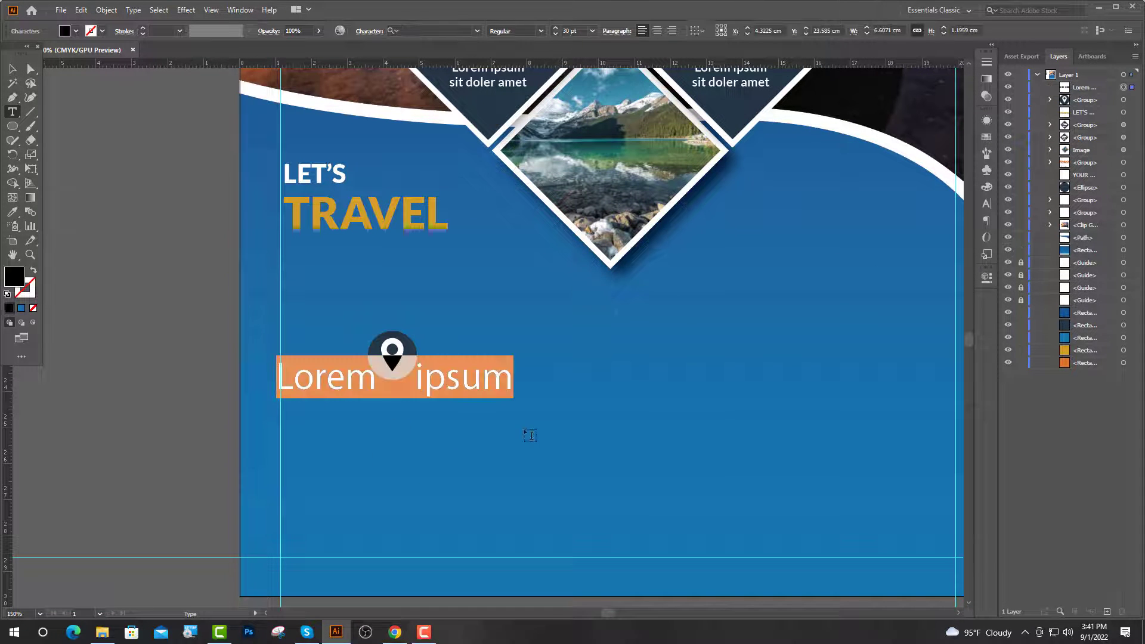
click(570, 30)
text(10)
click(403, 30)
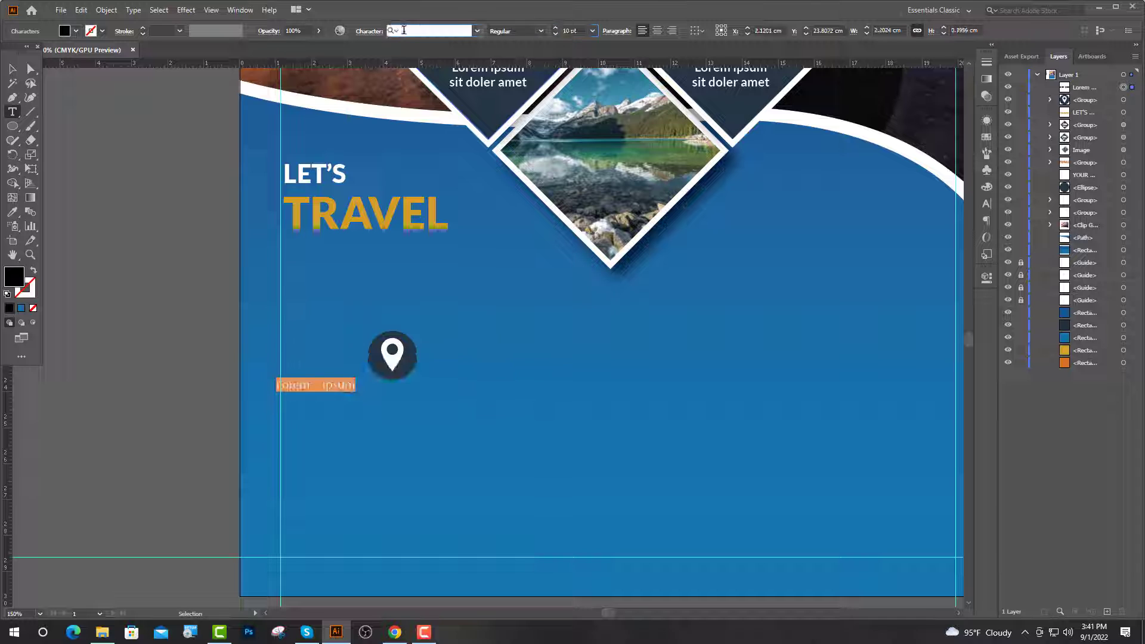
click(409, 112)
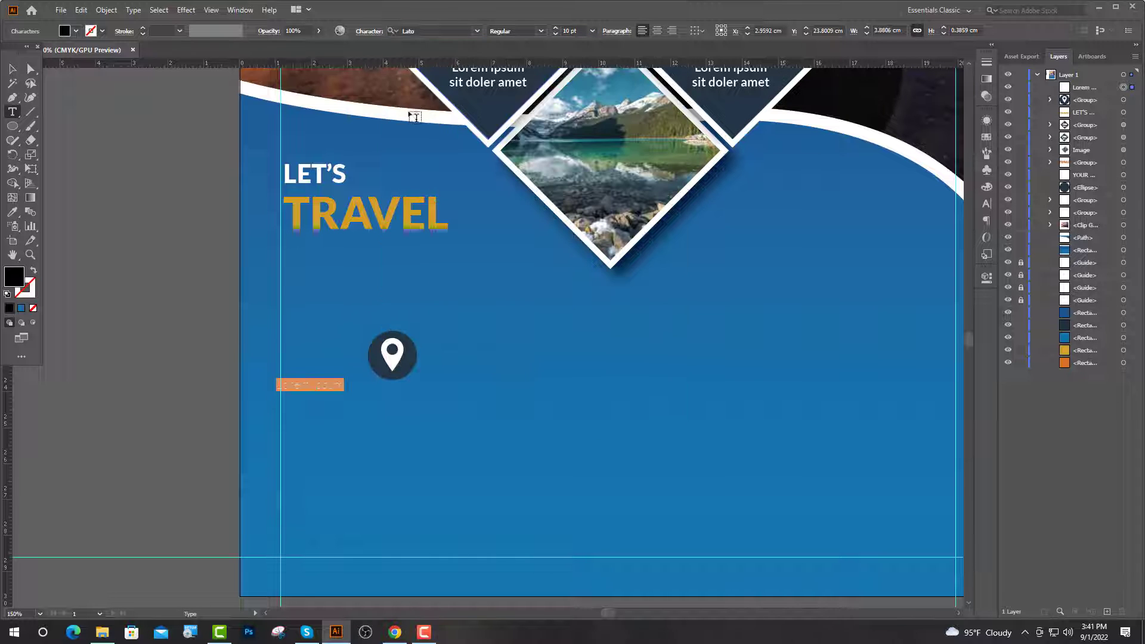
click(545, 31)
click(511, 96)
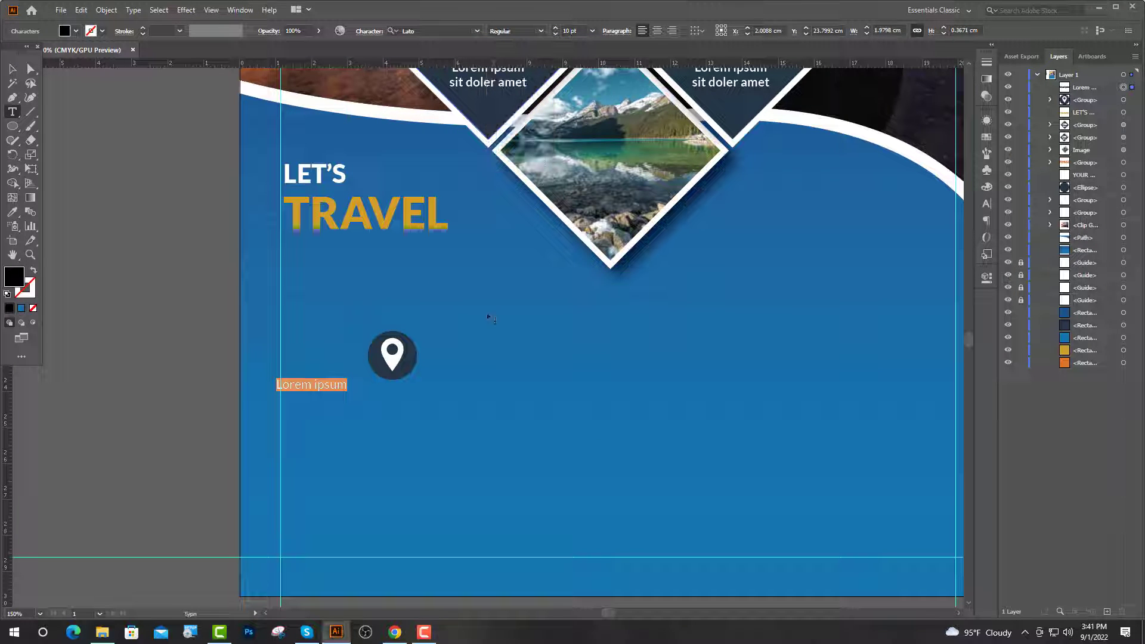
Copy the first Lorem ipsum sentence from lipsum.com.
click(395, 632)
click(631, 10)
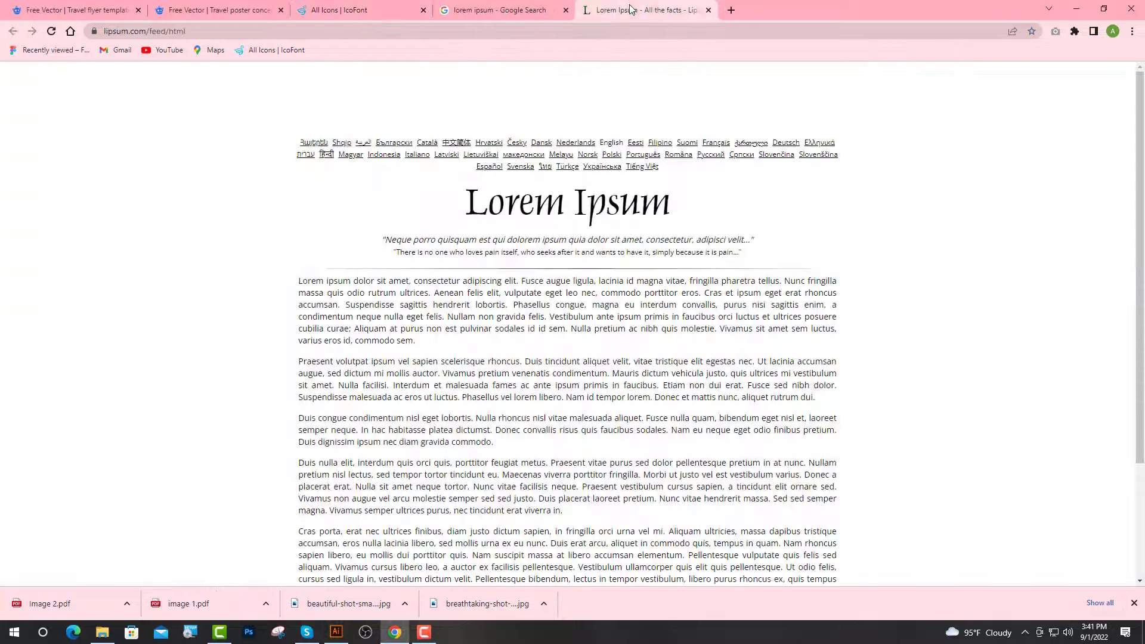
drag(782, 283, 320, 269)
key(ctrl+c)
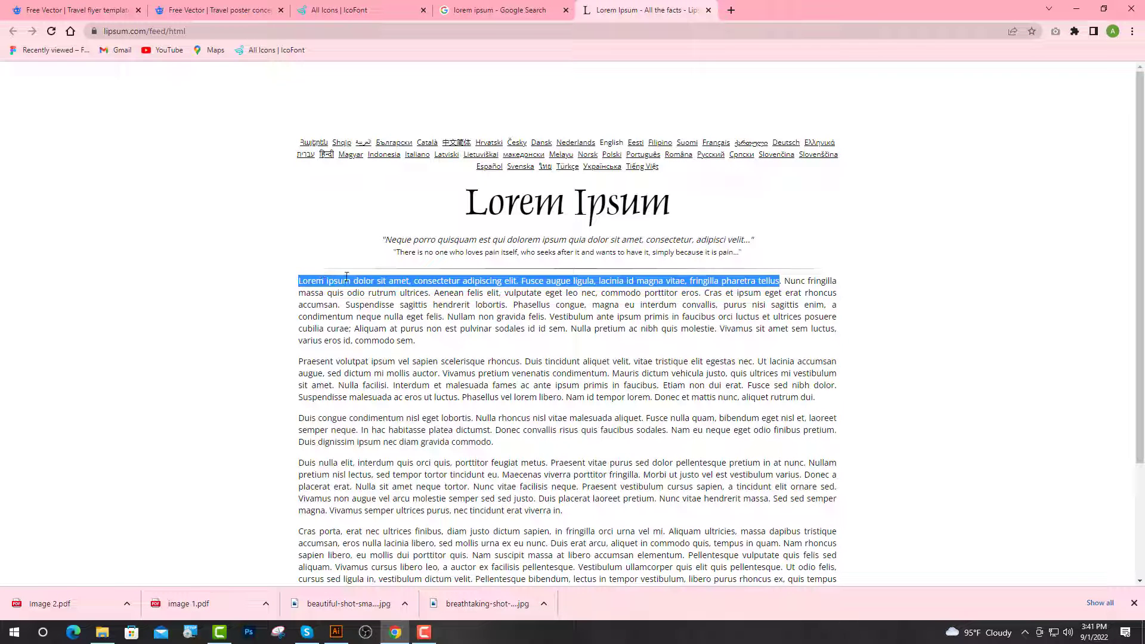
click(337, 632)
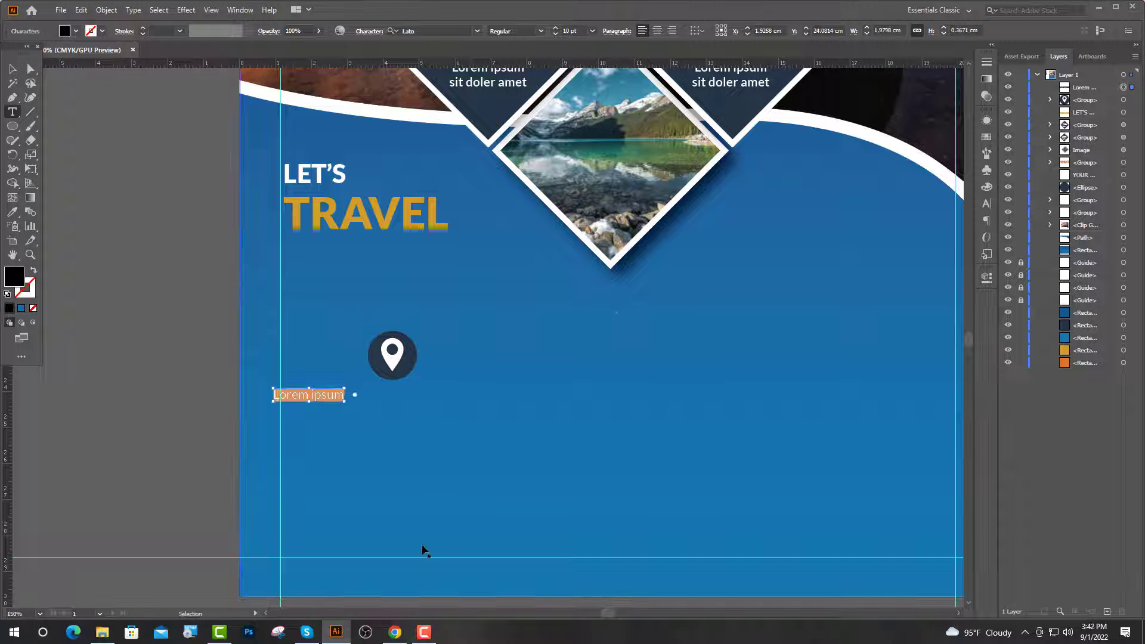
Paste the Lorem ipsum sentence into the caption and break it into five lines.
key(ctrl+v)
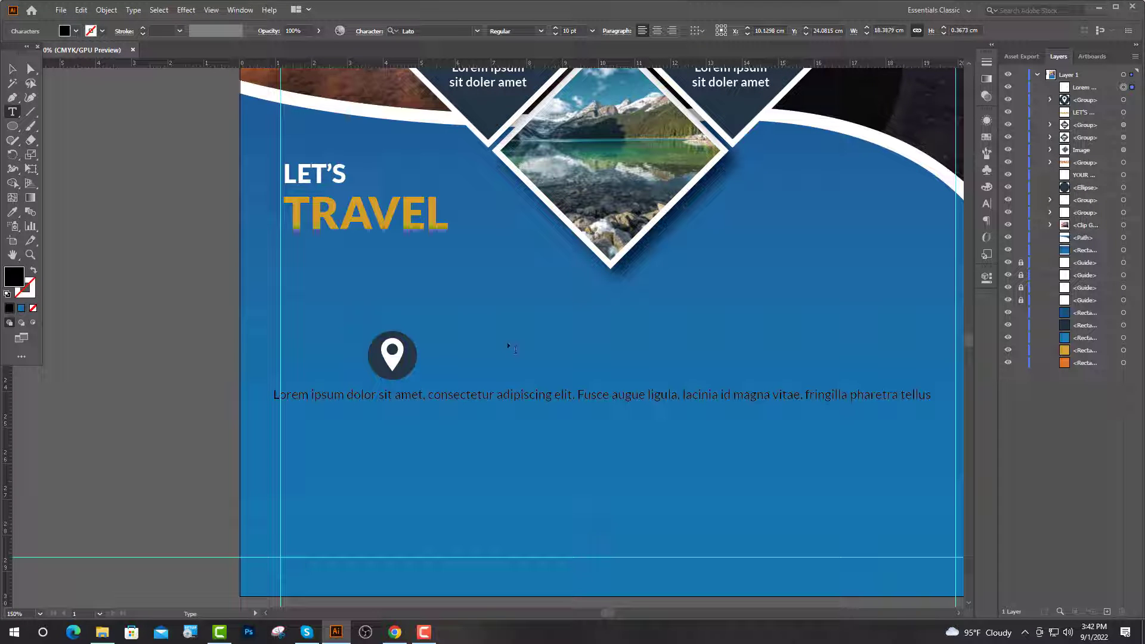
key(Return)
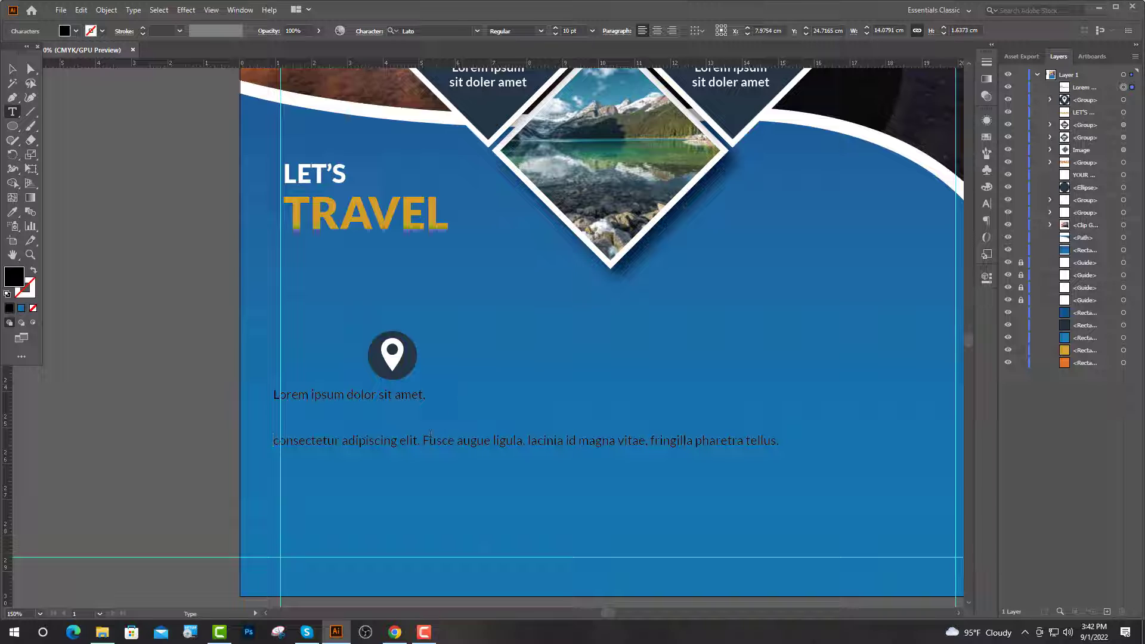
key(BackSpace)
key(Return)
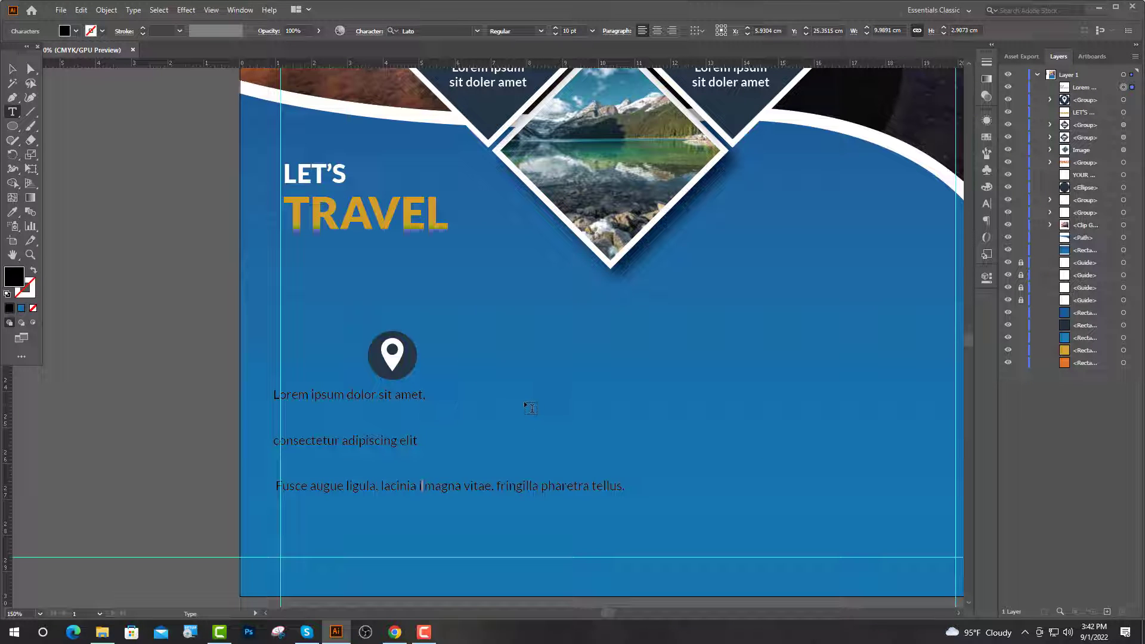
key(Return)
key(Return)
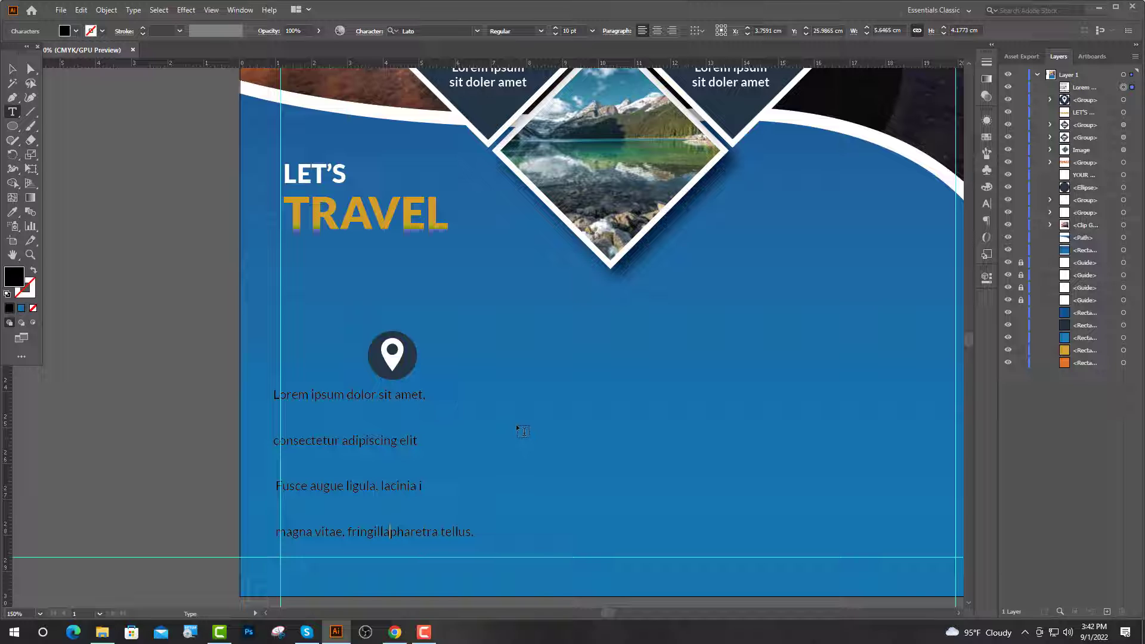
key(Escape)
Centre-align the caption, set 14 pt leading, and colour it white from the curve.
click(657, 30)
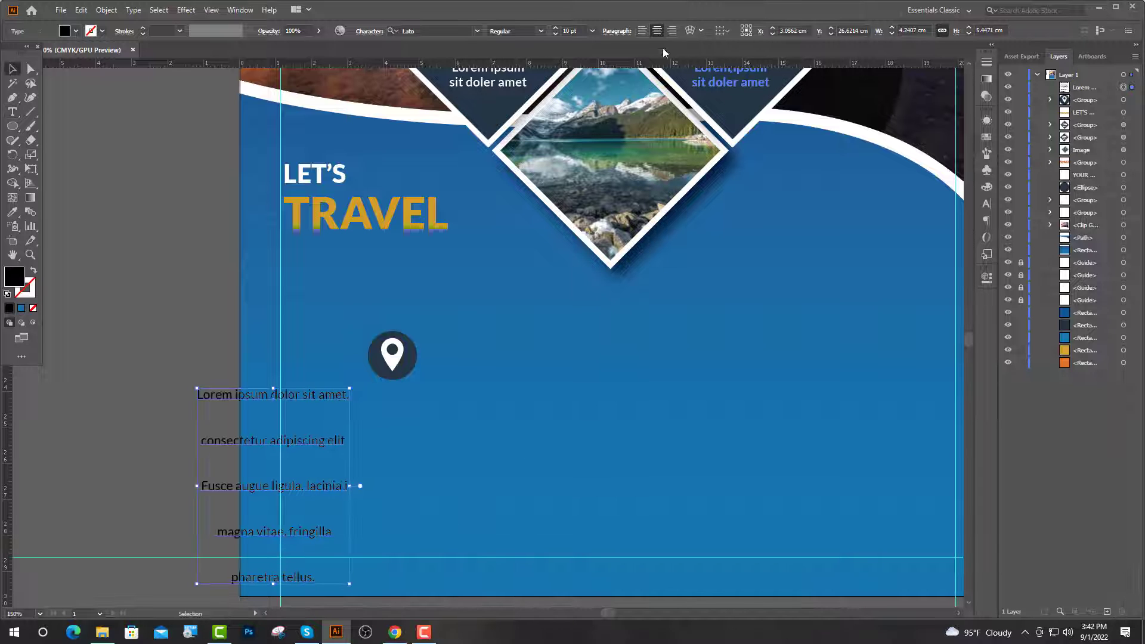
click(986, 204)
click(964, 168)
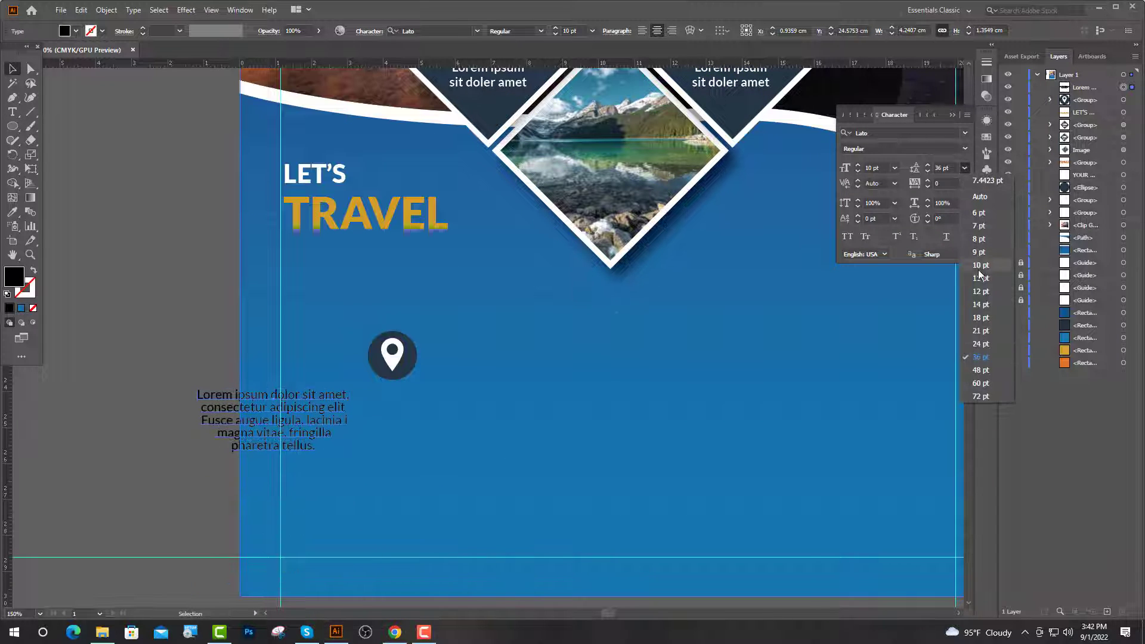
click(981, 304)
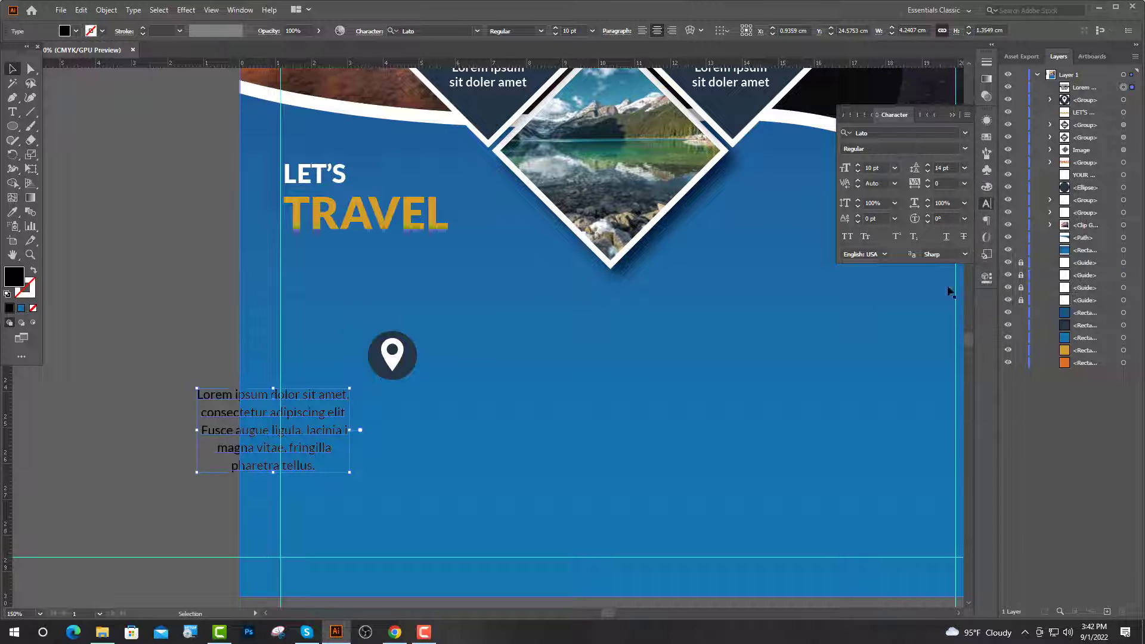
click(12, 212)
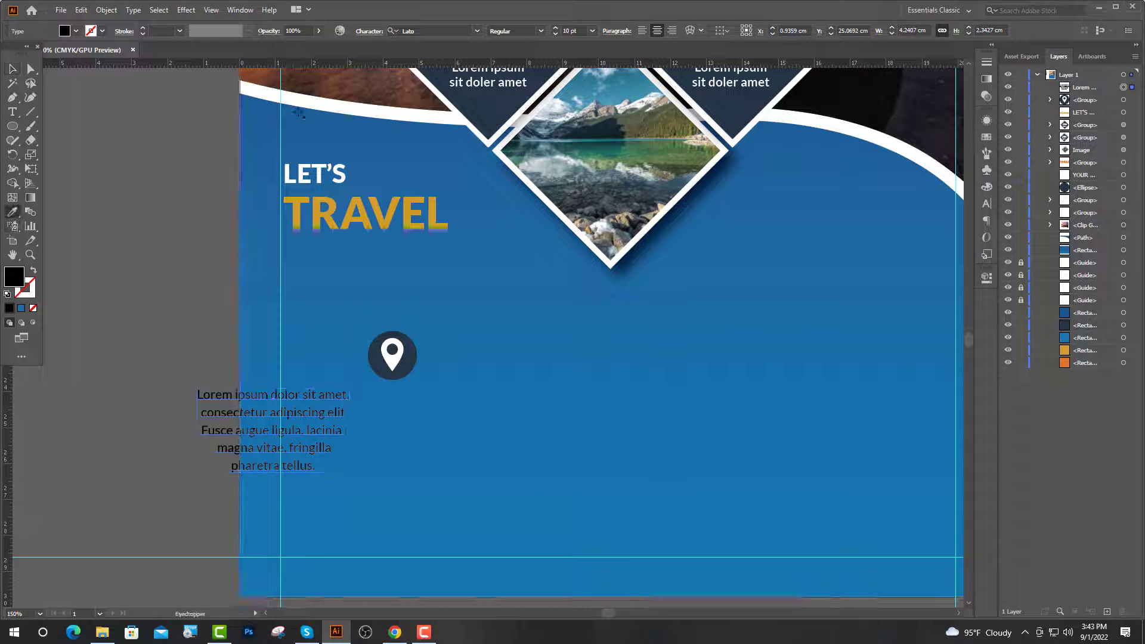
click(307, 104)
Move the caption under the pin icon and horizontally centre the two.
key(v)
drag(306, 449, 403, 457)
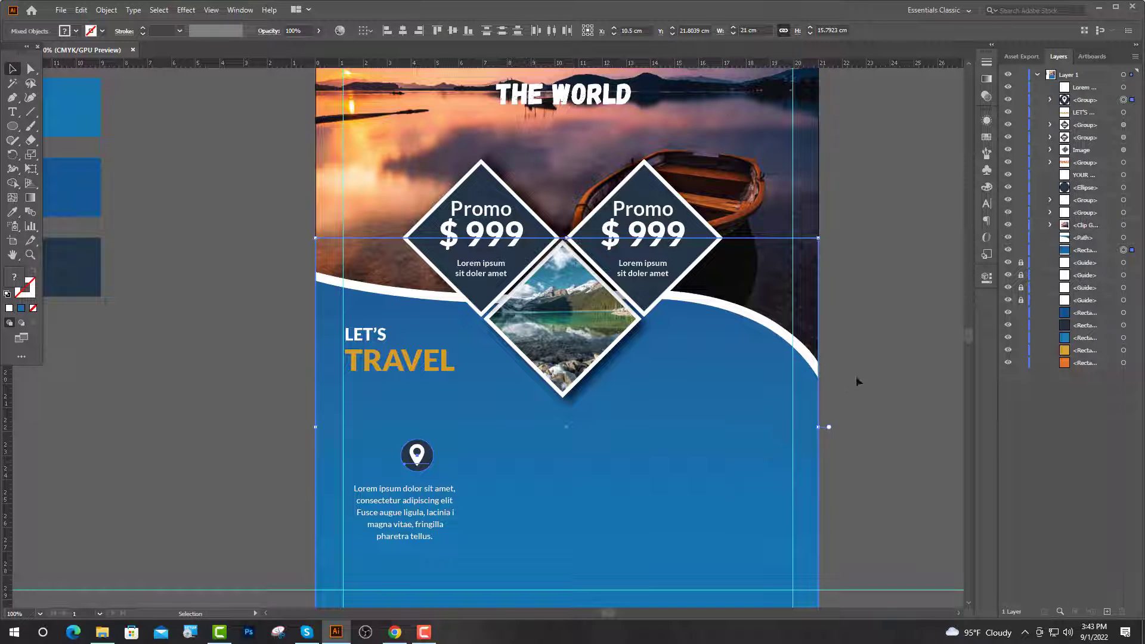
click(857, 381)
click(411, 502)
shift+click(417, 457)
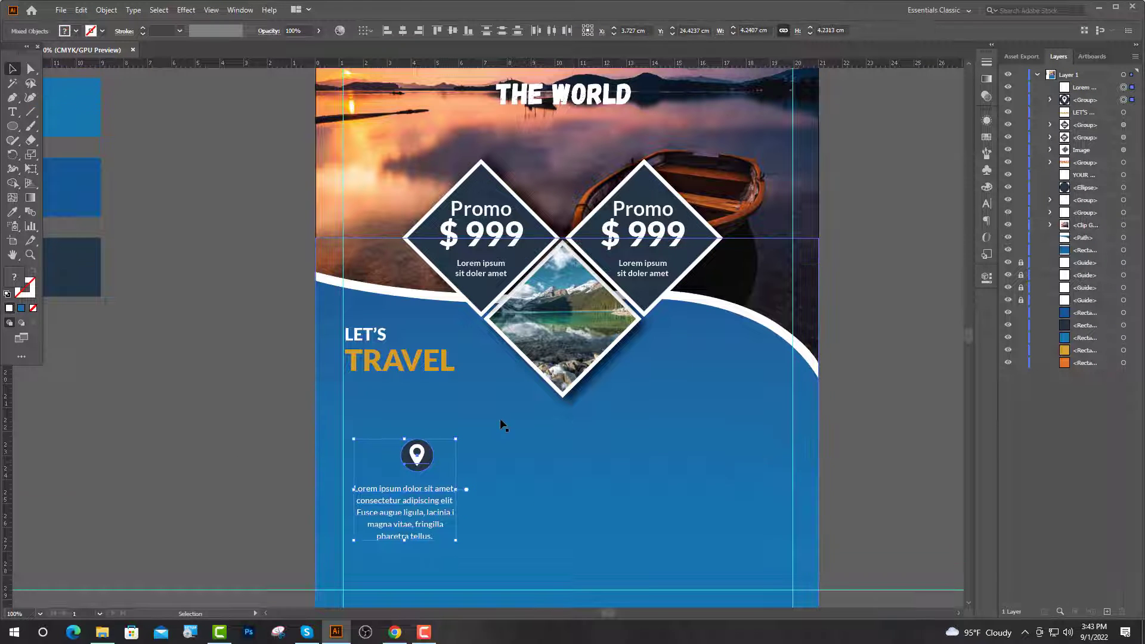
scroll(504, 424, down, 3)
scroll(503, 426, up, 2)
scroll(438, 426, up, 1)
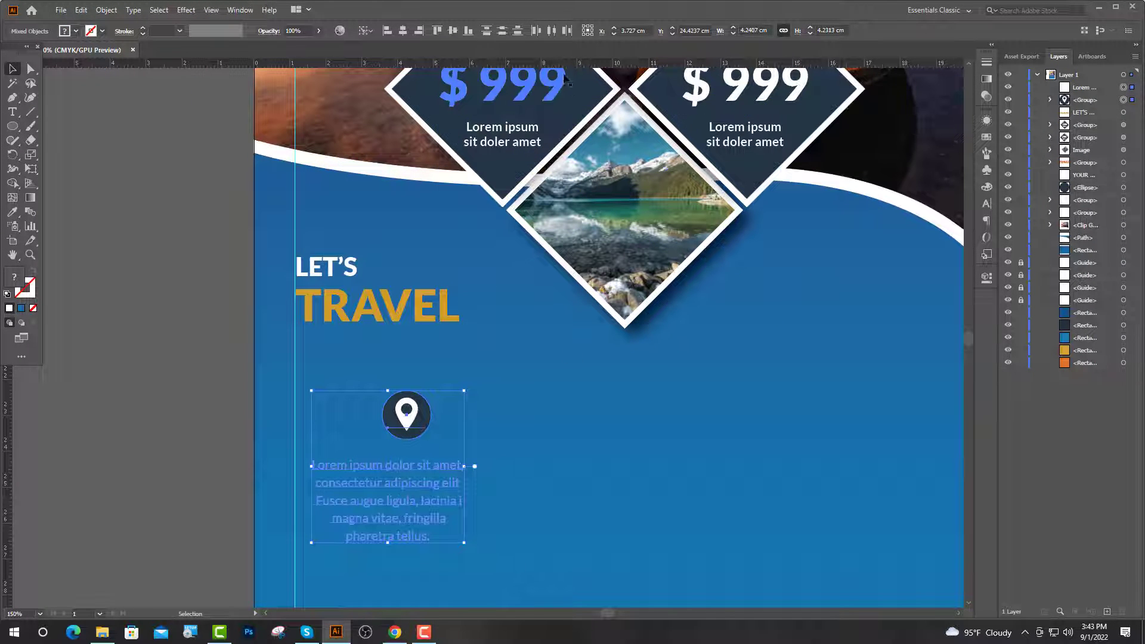
click(405, 32)
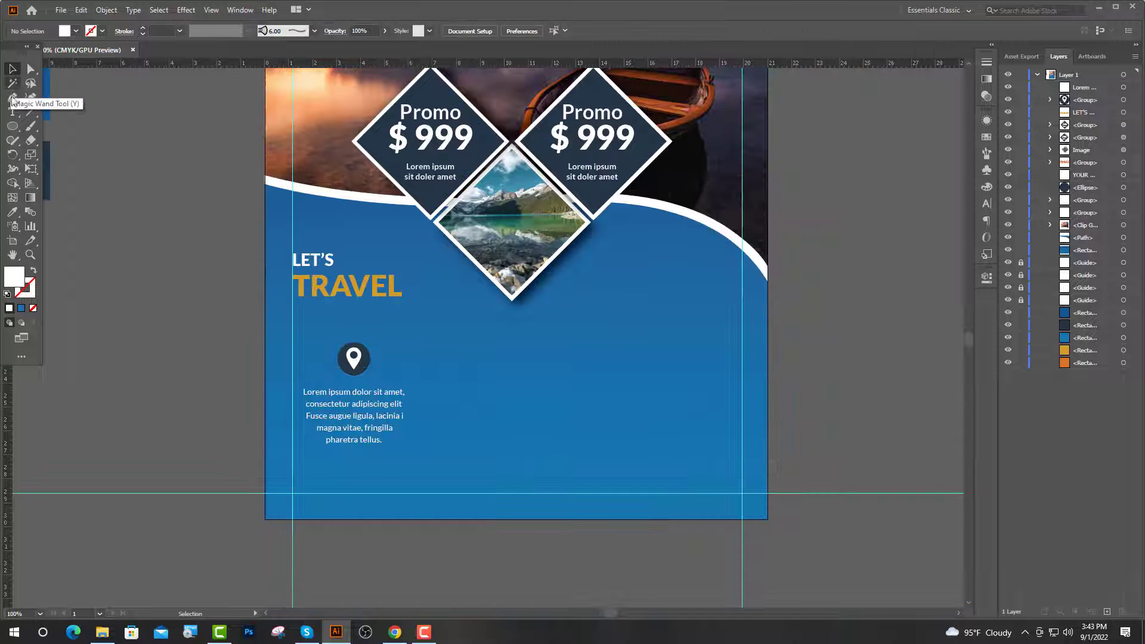
click(13, 97)
Draw a vertical divider line right of the first column and make it white.
click(447, 343)
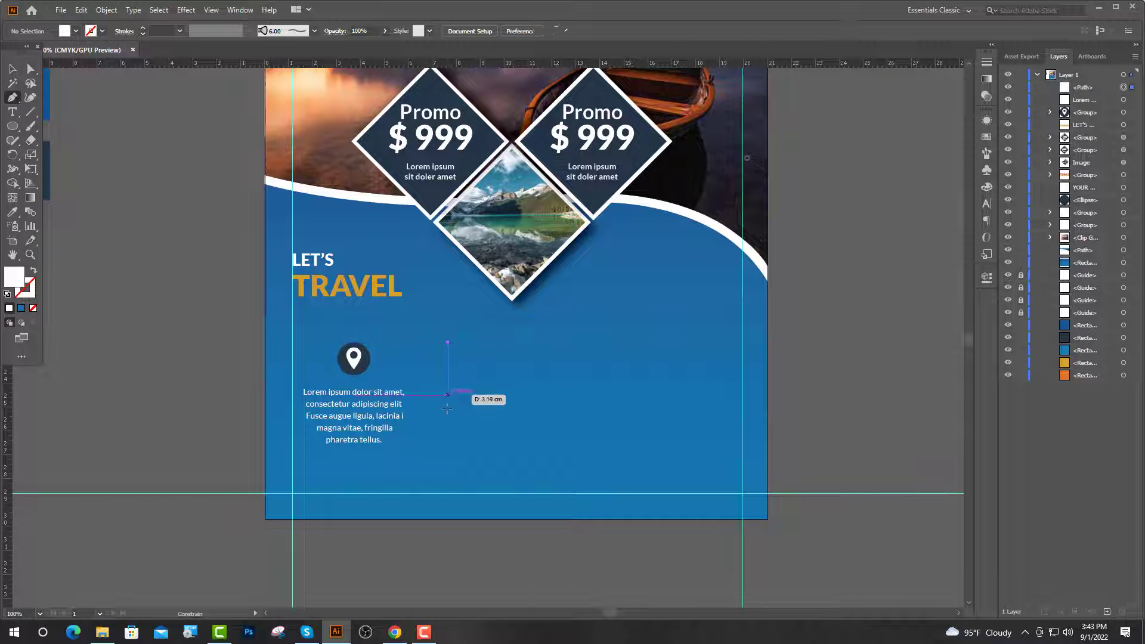
shift+click(448, 453)
key(v)
click(33, 271)
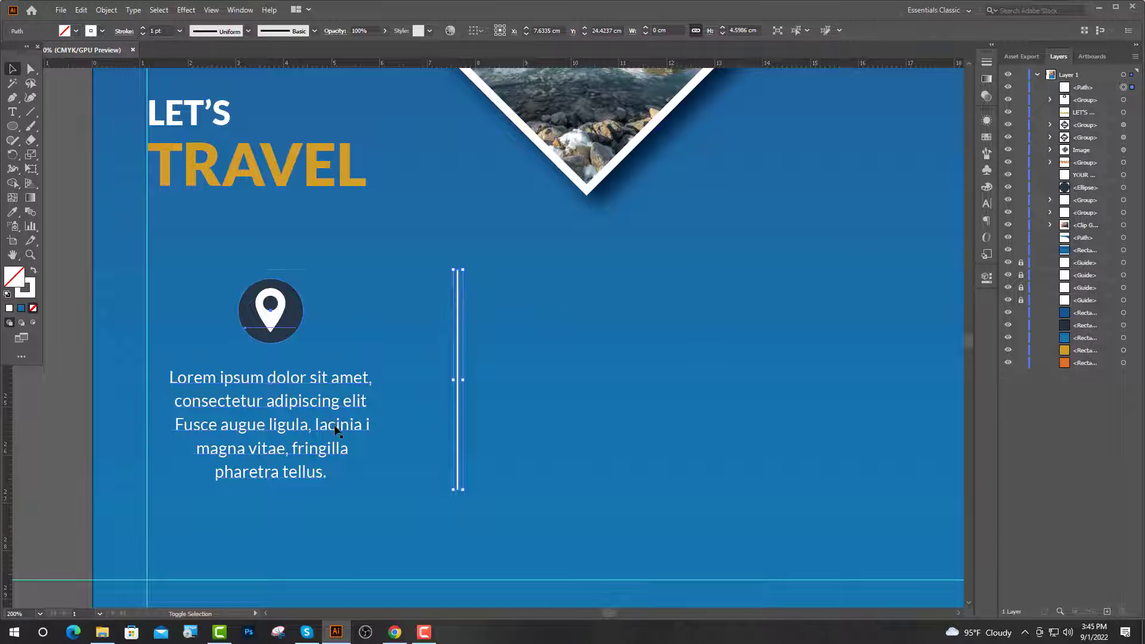
Duplicate the pin-and-text column with its divider twice to the right.
shift+click(337, 428)
key(ctrl+1)
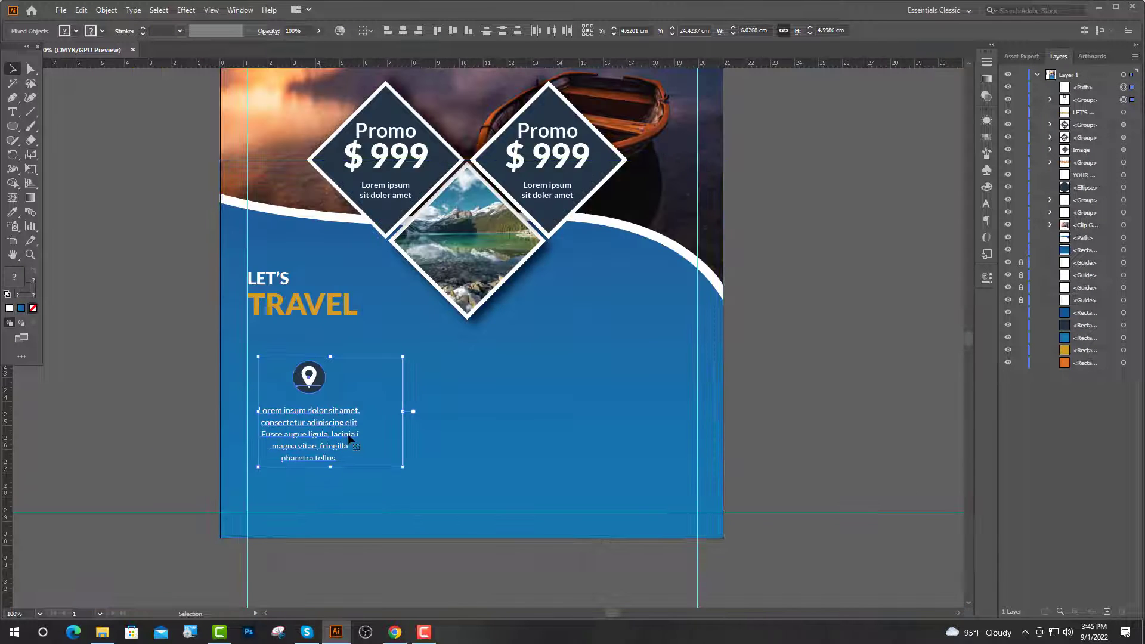
drag(352, 443, 536, 454)
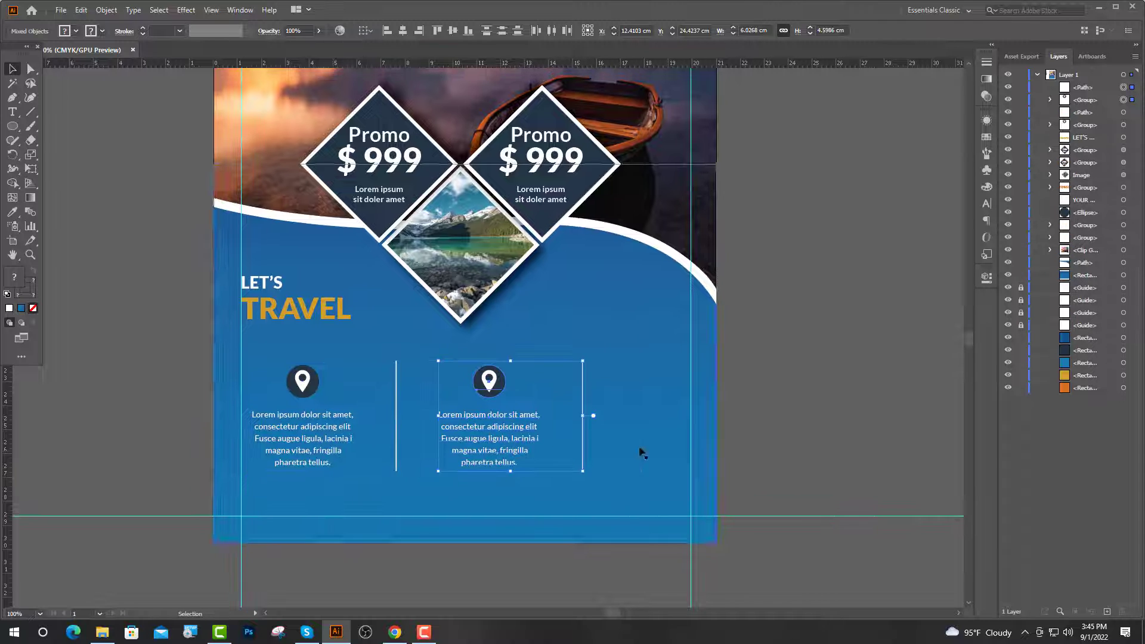
click(803, 374)
click(510, 447)
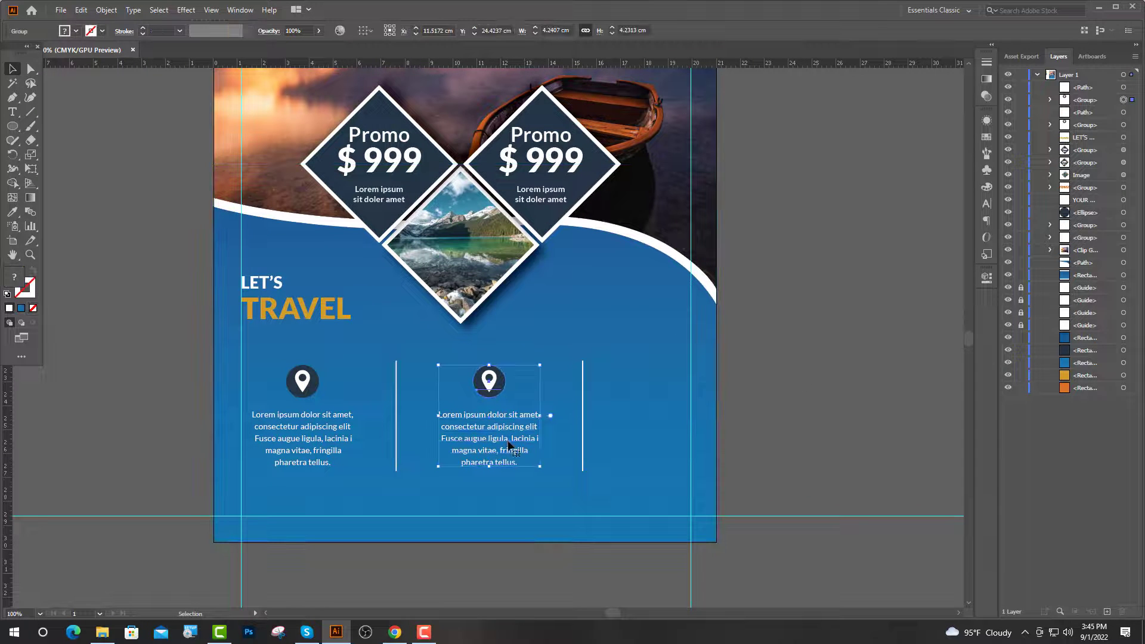
drag(510, 445, 659, 443)
key(ctrl+minus)
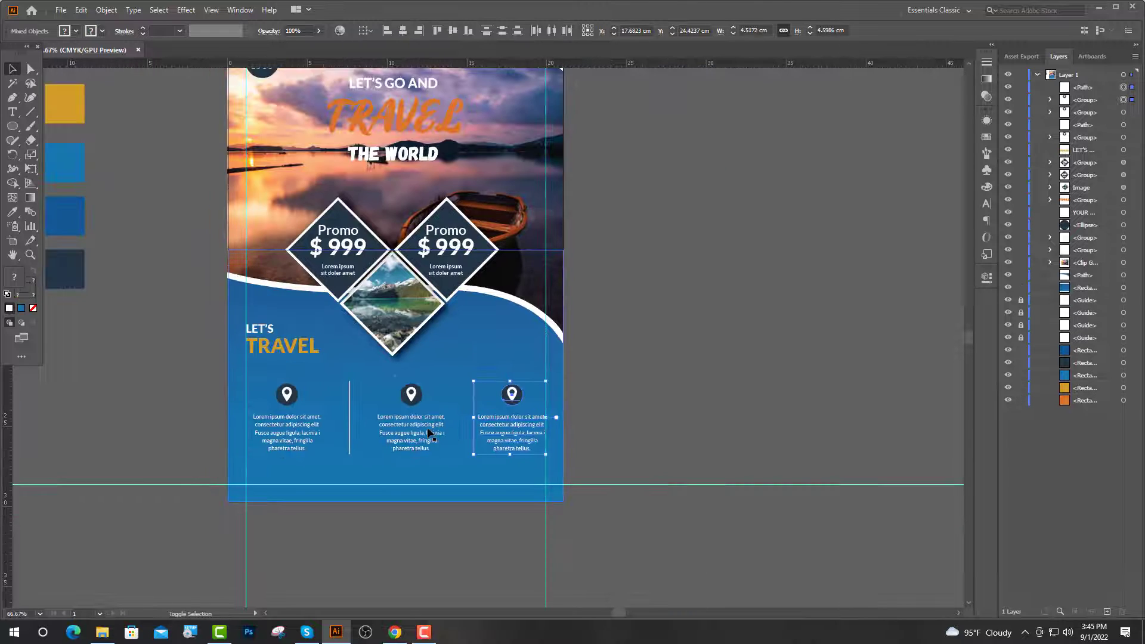
Select all three columns and distribute them evenly by horizontal centre.
shift+click(412, 432)
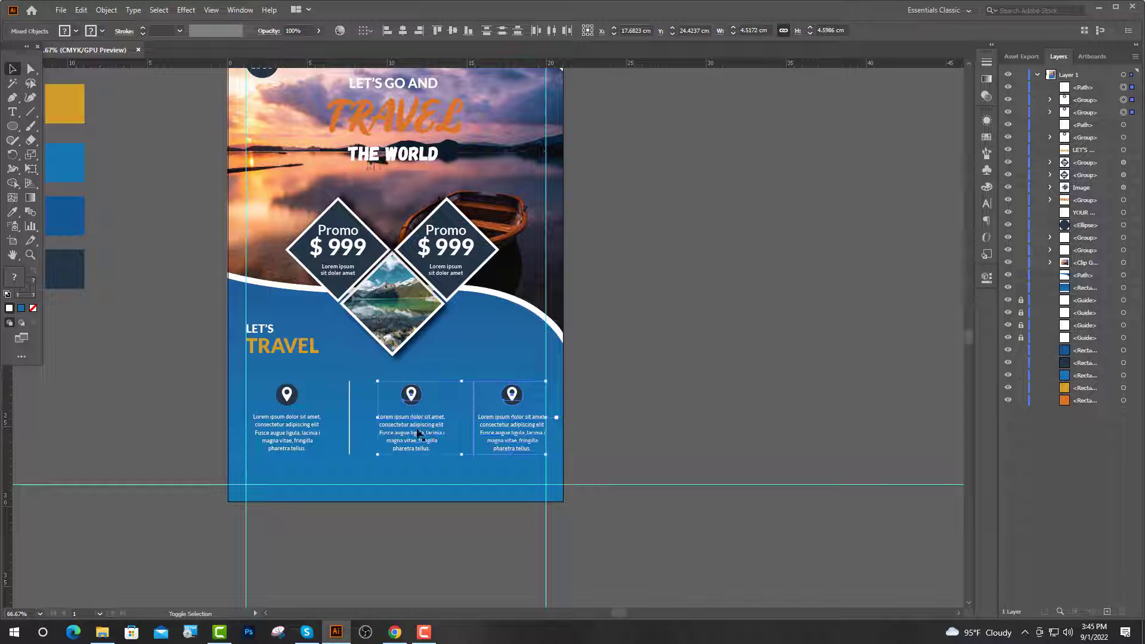
shift+click(310, 435)
click(553, 33)
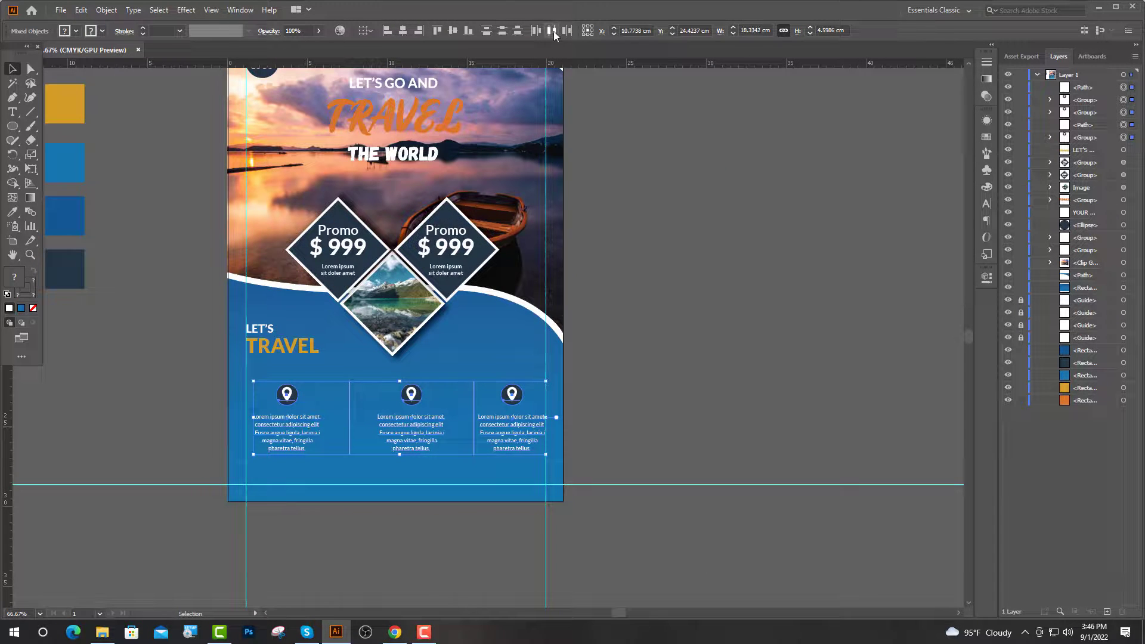
click(554, 34)
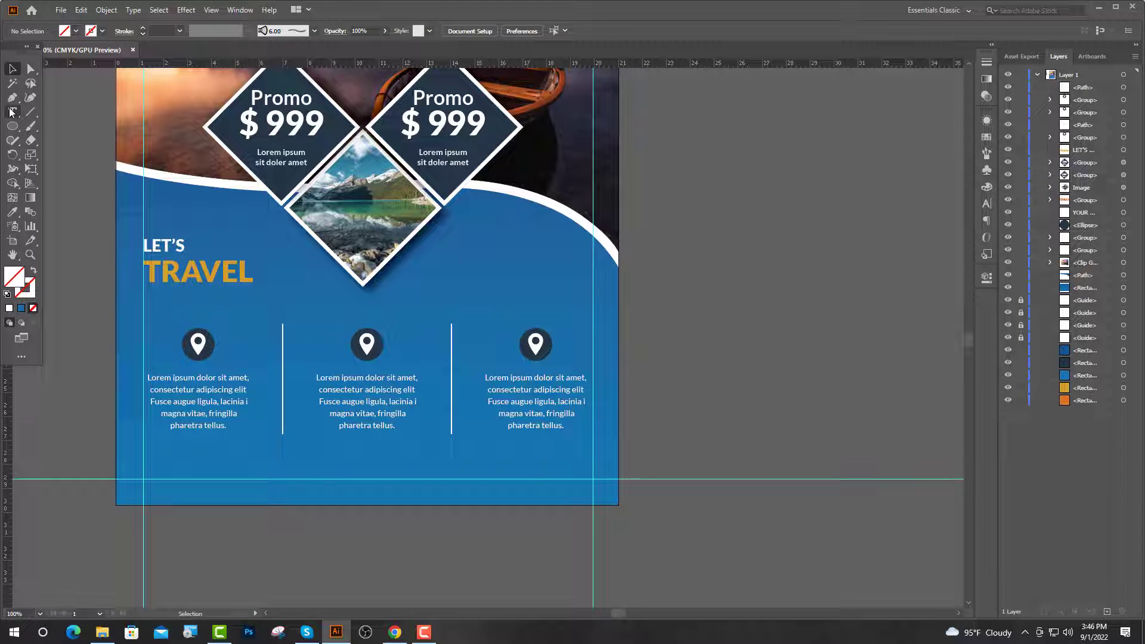
click(12, 112)
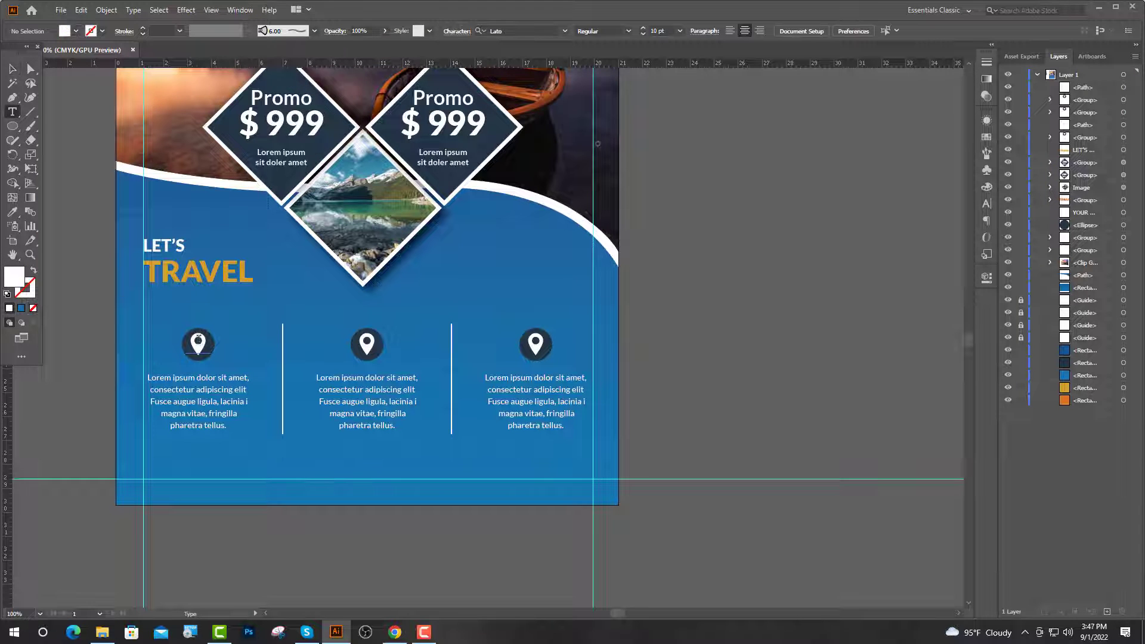
Search IcoFont for PLA and paste the airplane-alt glyph over the first column's pin.
key(alt+Tab)
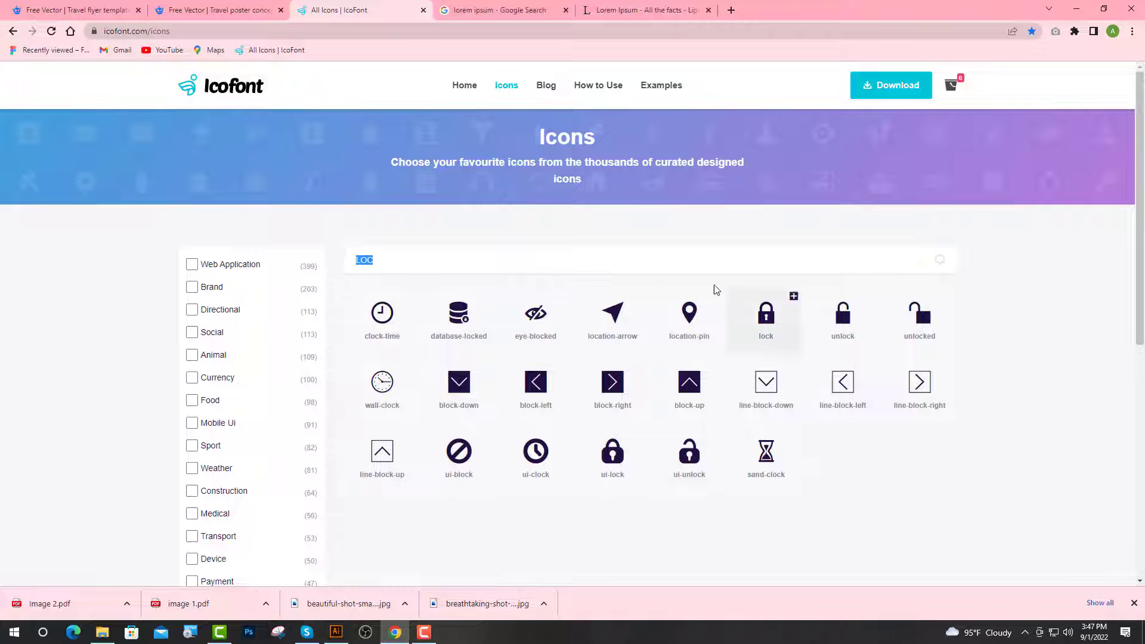
text(PLA)
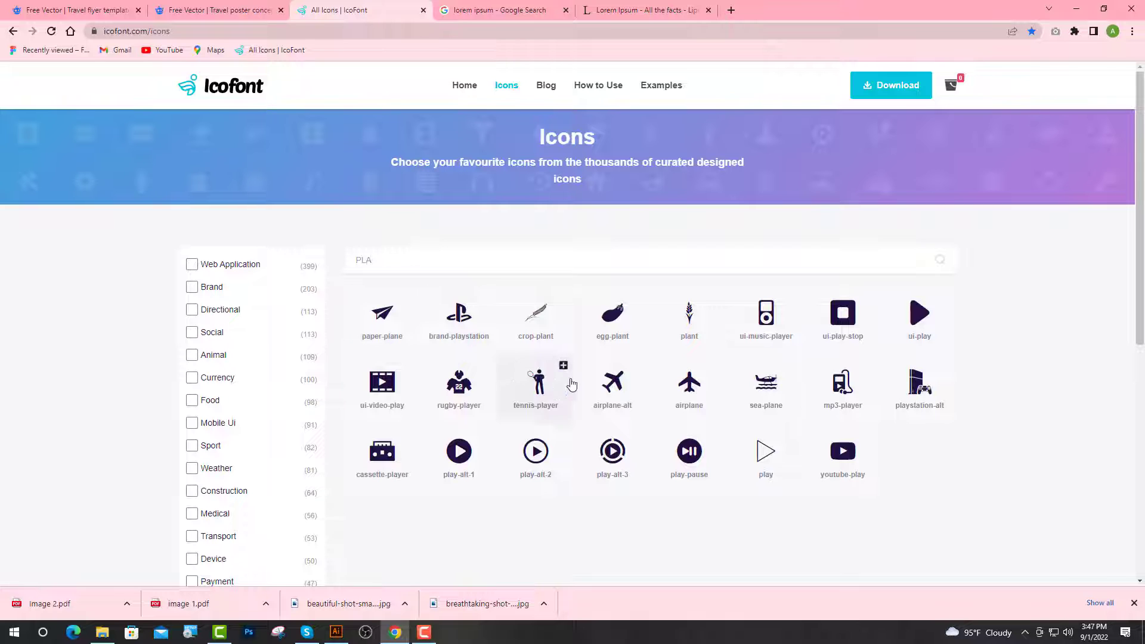
click(602, 381)
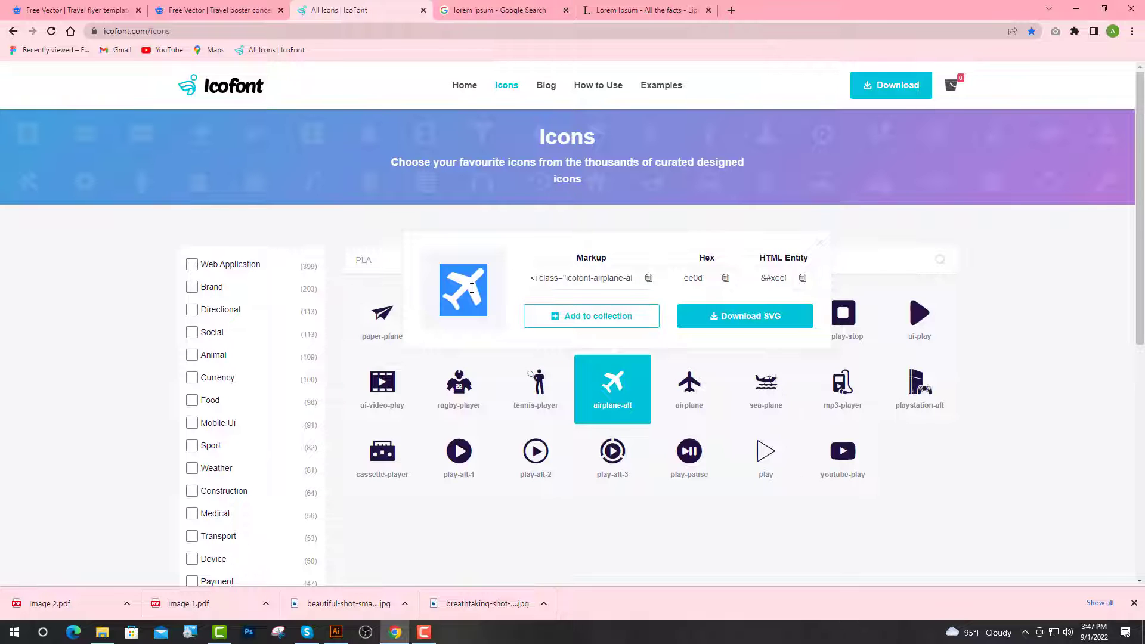
click(335, 632)
key(ctrl+v)
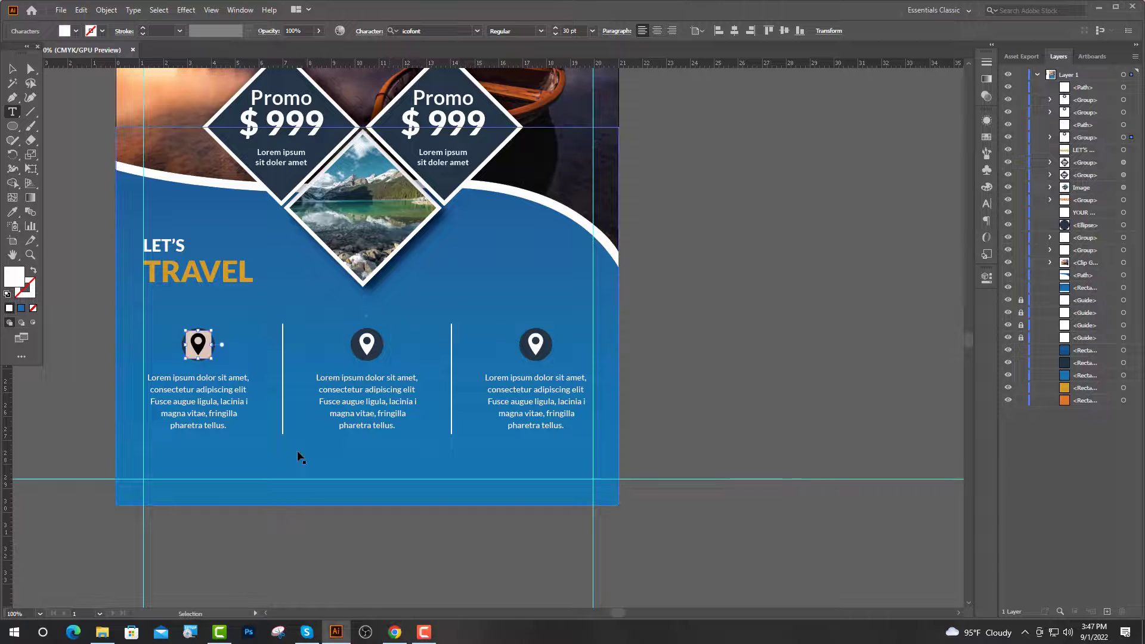
Finish editing the airplane icon and deselect the first column's group.
key(Escape)
scroll(170, 347, up, 1)
scroll(179, 365, down, 3)
click(486, 328)
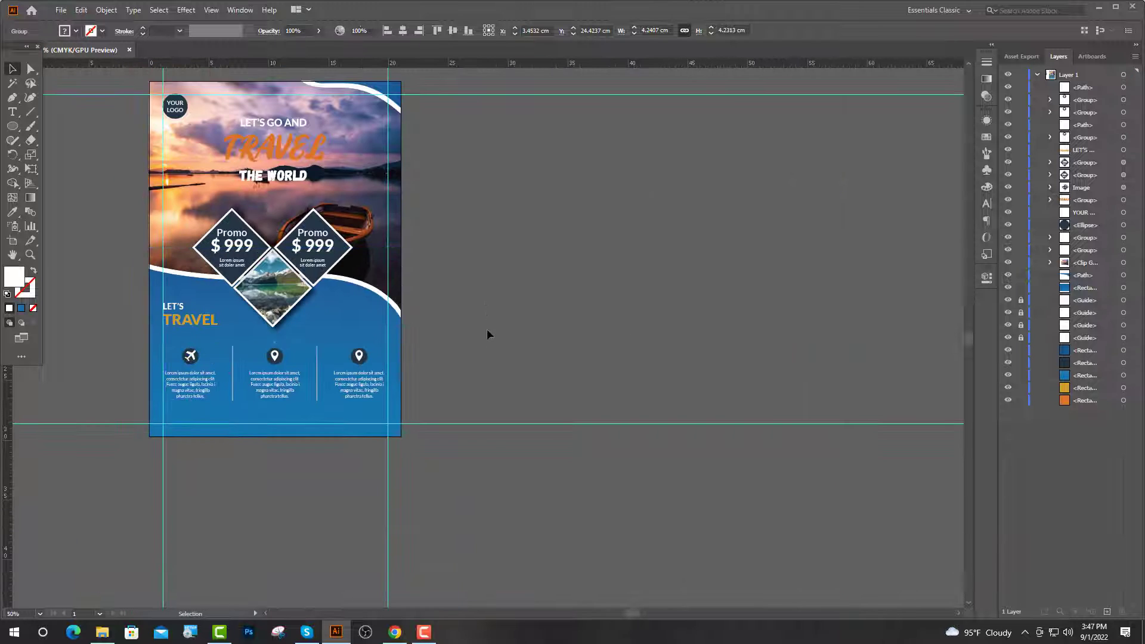
scroll(417, 369, up, 1)
scroll(409, 373, up, 2)
Select the middle column's pin glyph, then close IcoFont's airplane-alt details.
key(t)
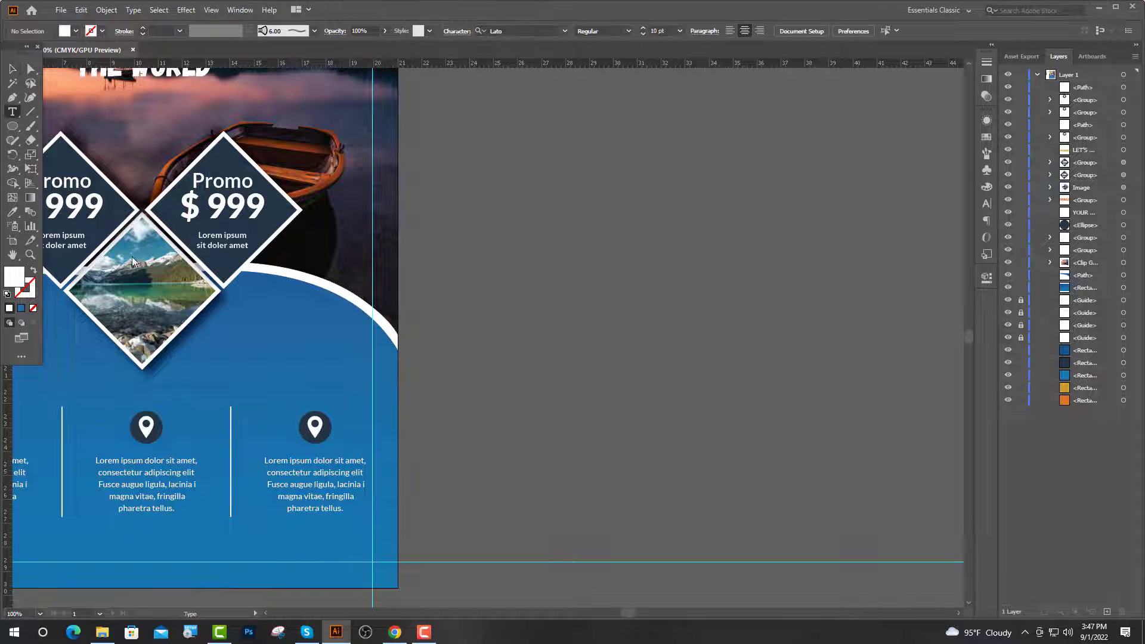
scroll(326, 432, up, 2)
double_click(307, 427)
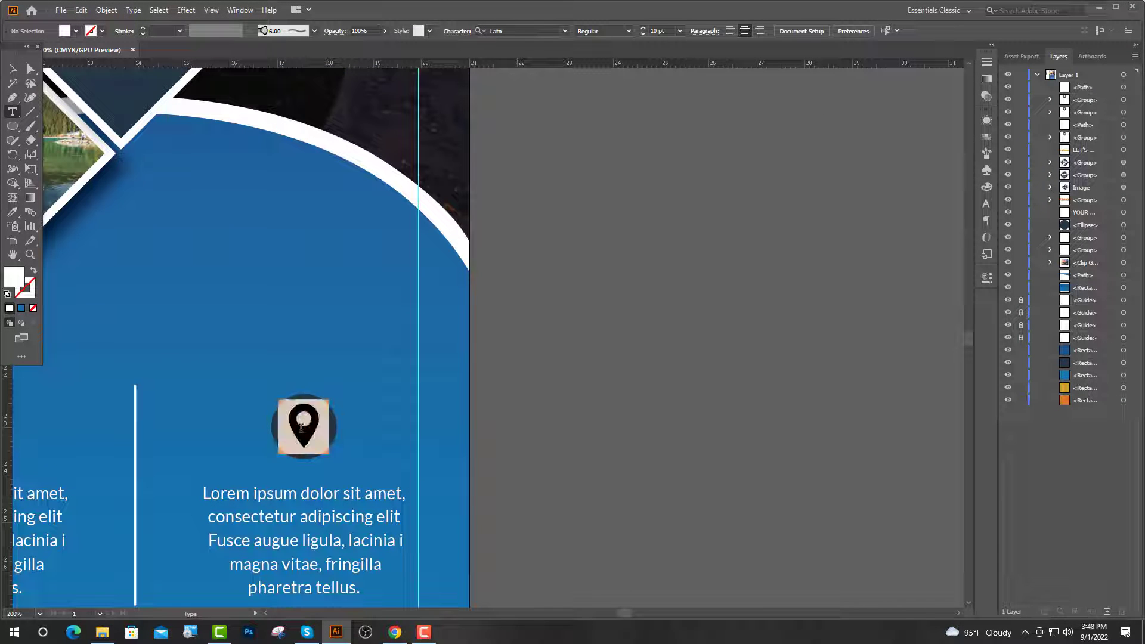
click(395, 632)
click(819, 245)
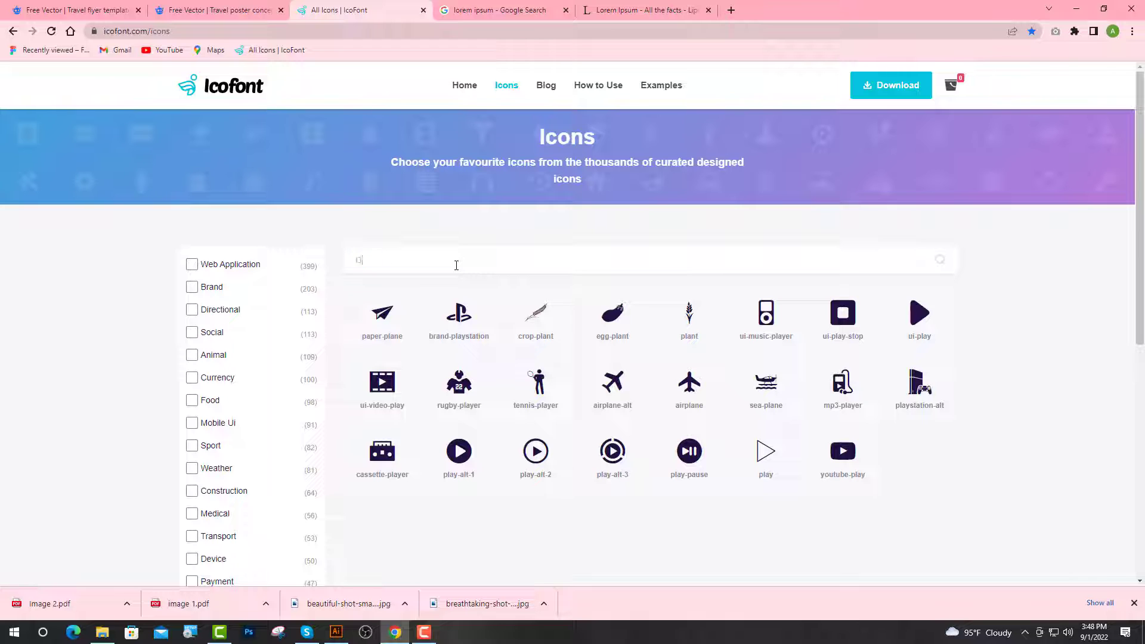
Search IcoFont for cam and copy the camera icon's glyph.
text(am)
click(446, 309)
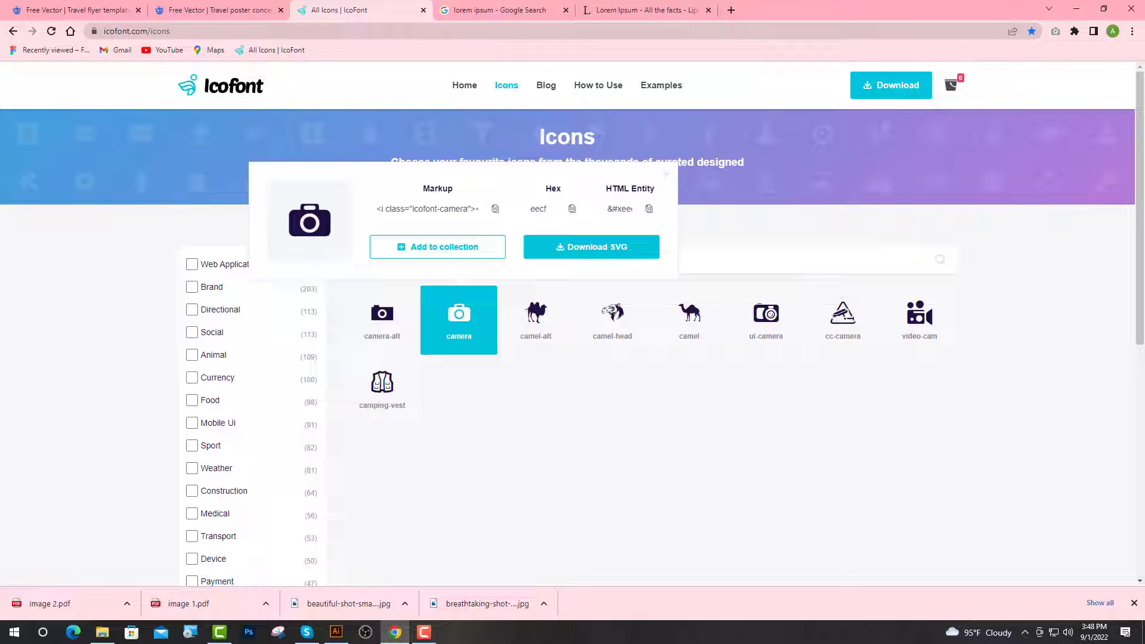
click(336, 632)
Replace the pin with the camera glyph and nudge all three paragraphs down.
key(ctrl+v)
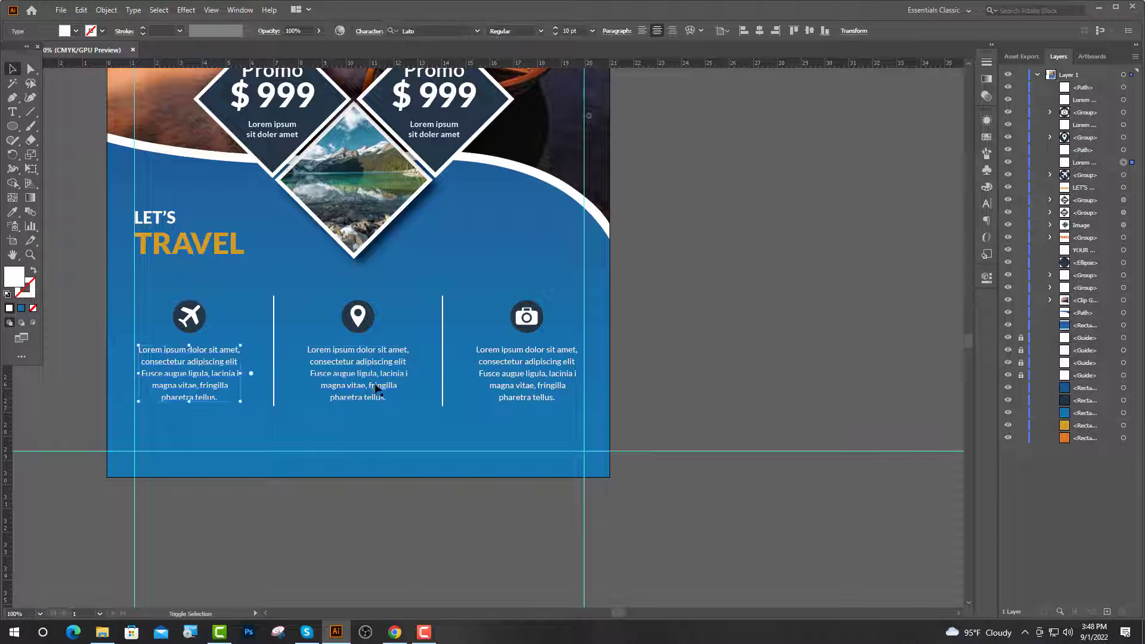
shift+click(375, 386)
shift+click(554, 387)
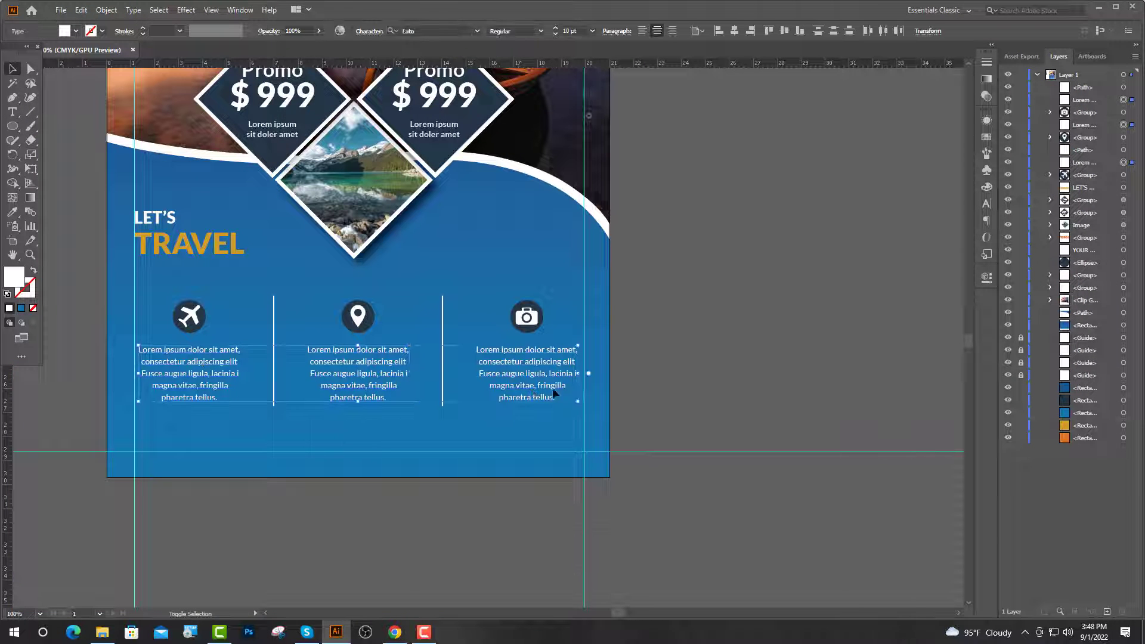
key(shift+Down)
key(shift+Down)
key(shift+Down)
key(shift+Down)
key(shift+Down)
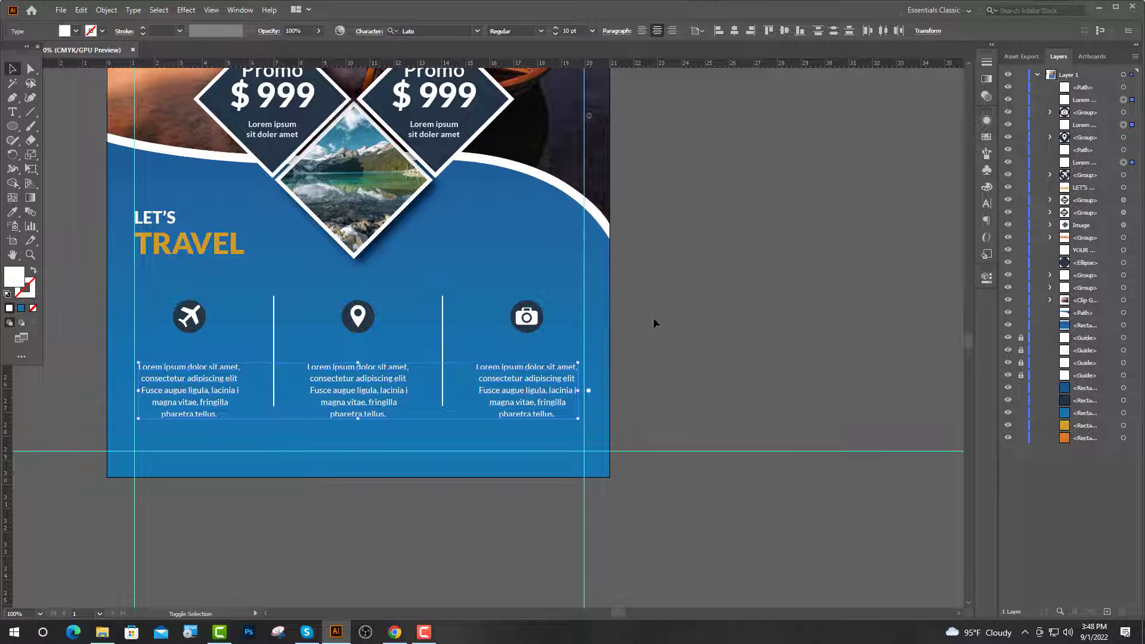
click(654, 320)
Type a YOUR TITLE heading under the first column's plane icon.
click(12, 111)
click(160, 344)
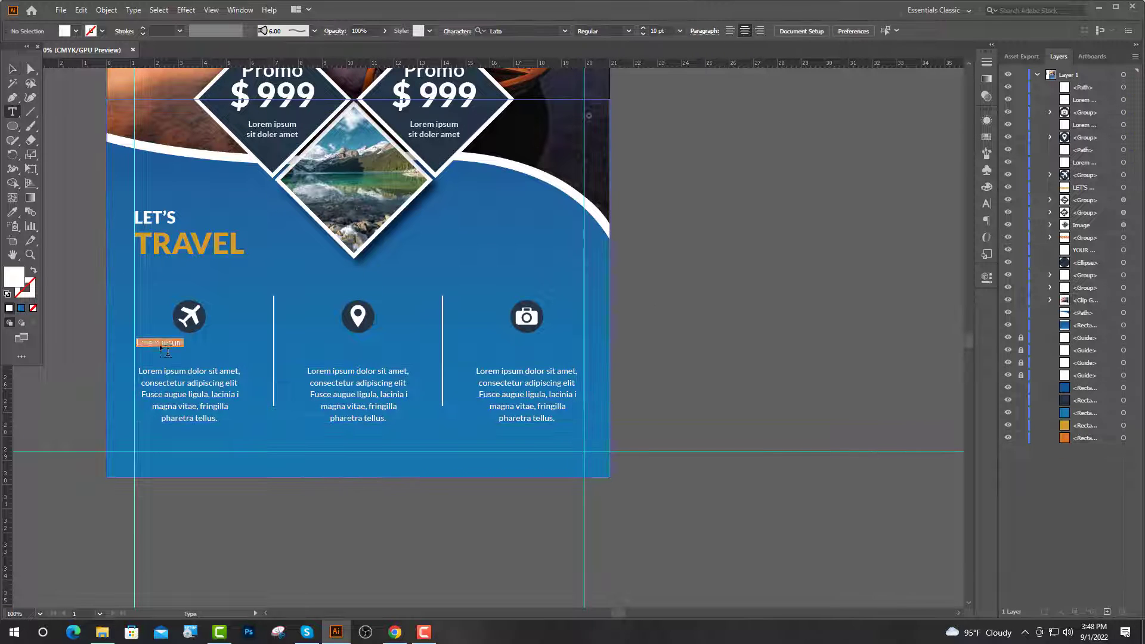
text(Y)
key(ctrl+equal)
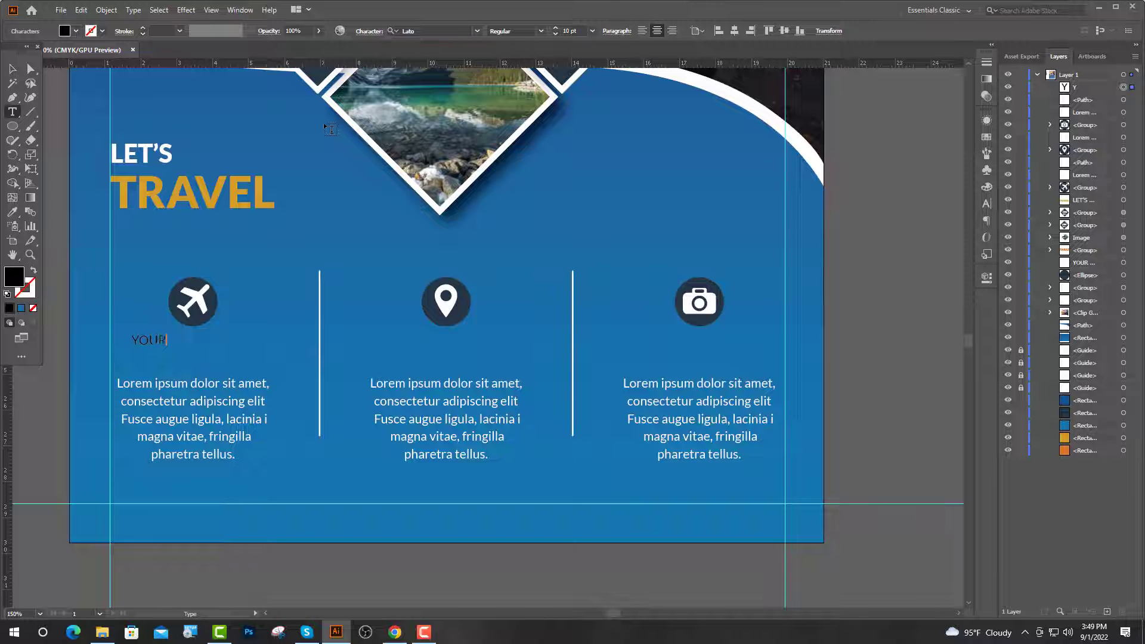
text(OUR TITLE)
key(Escape)
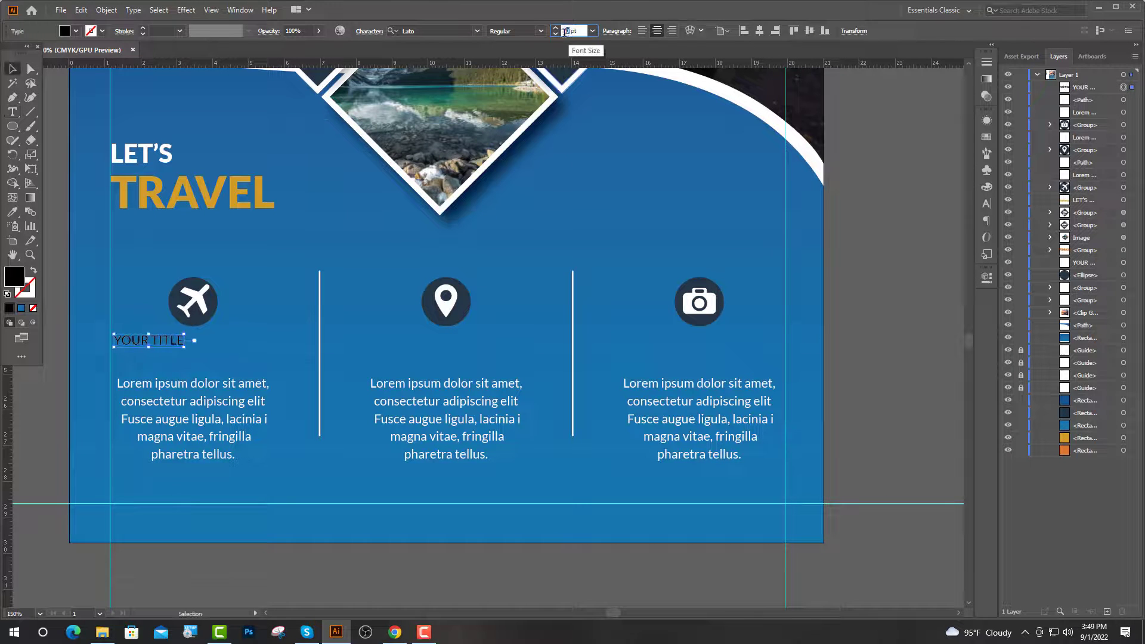
Style the YOUR TITLE heading as 16 pt Black weight in white.
text(16)
key(Return)
click(540, 31)
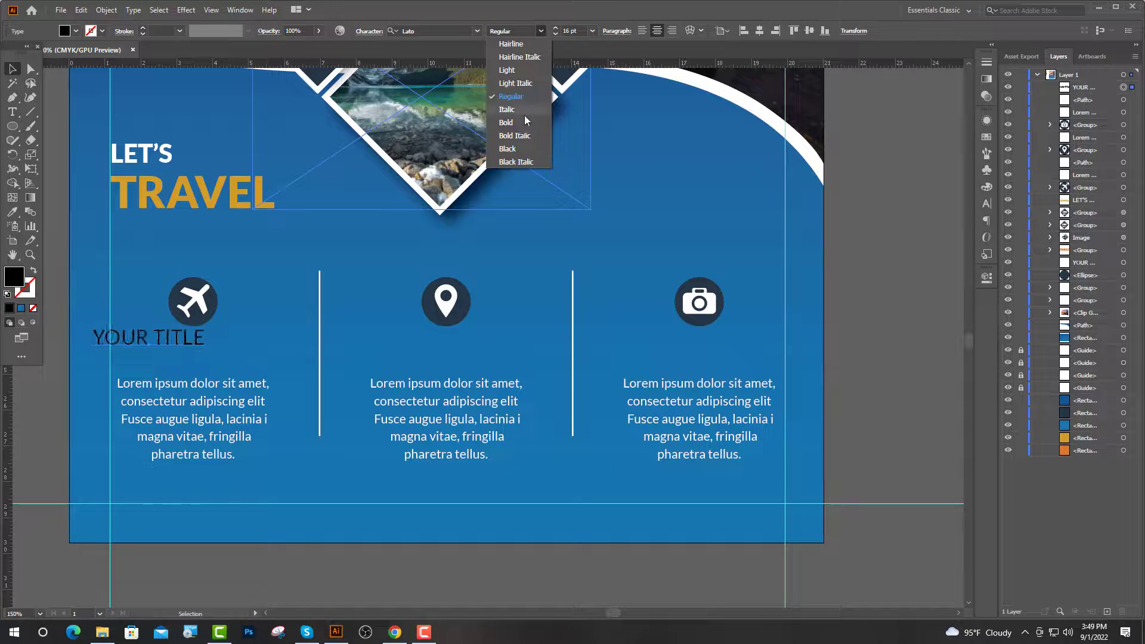
click(508, 148)
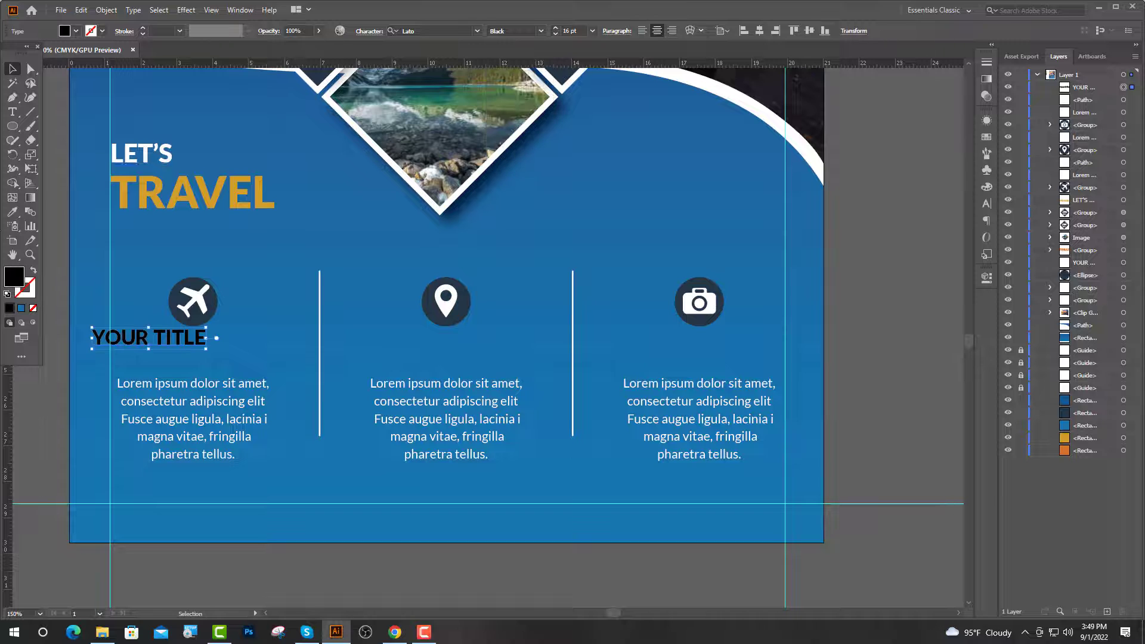
click(15, 213)
scroll(226, 119, up, 2)
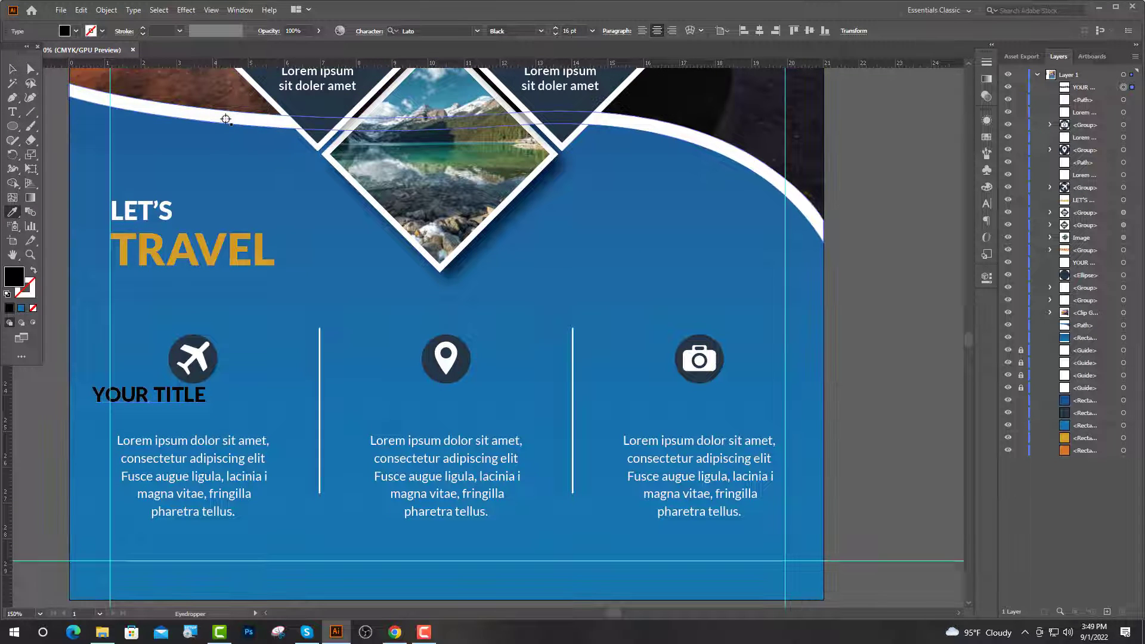
click(226, 118)
key(v)
Centre the title on the plane icon and evenly space icon, title and paragraph.
shift+click(195, 367)
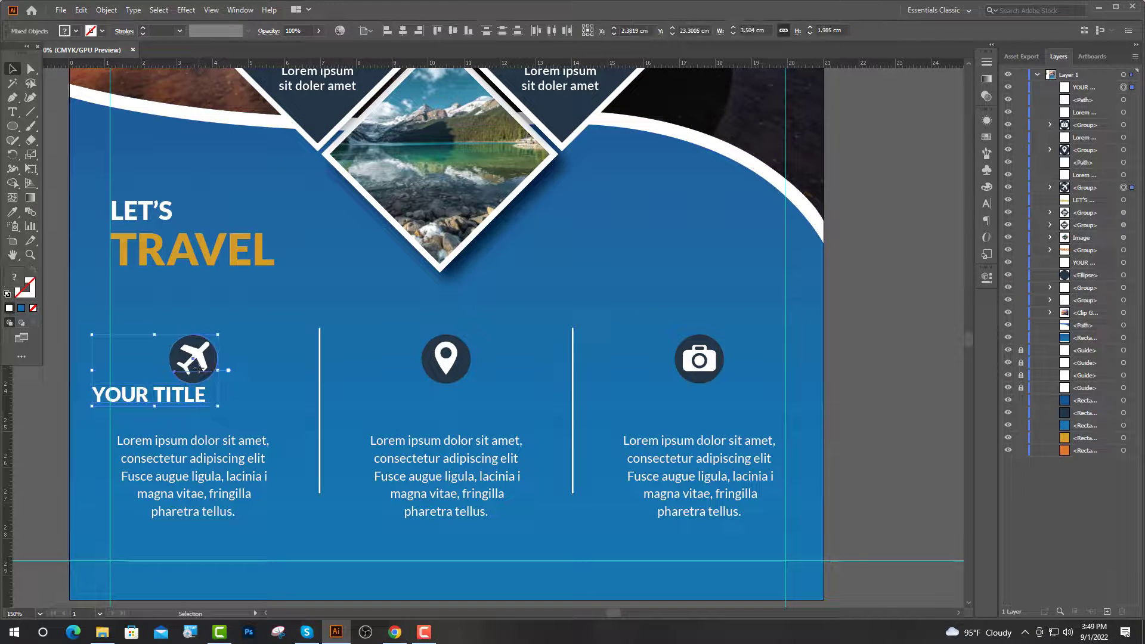
click(196, 368)
click(403, 30)
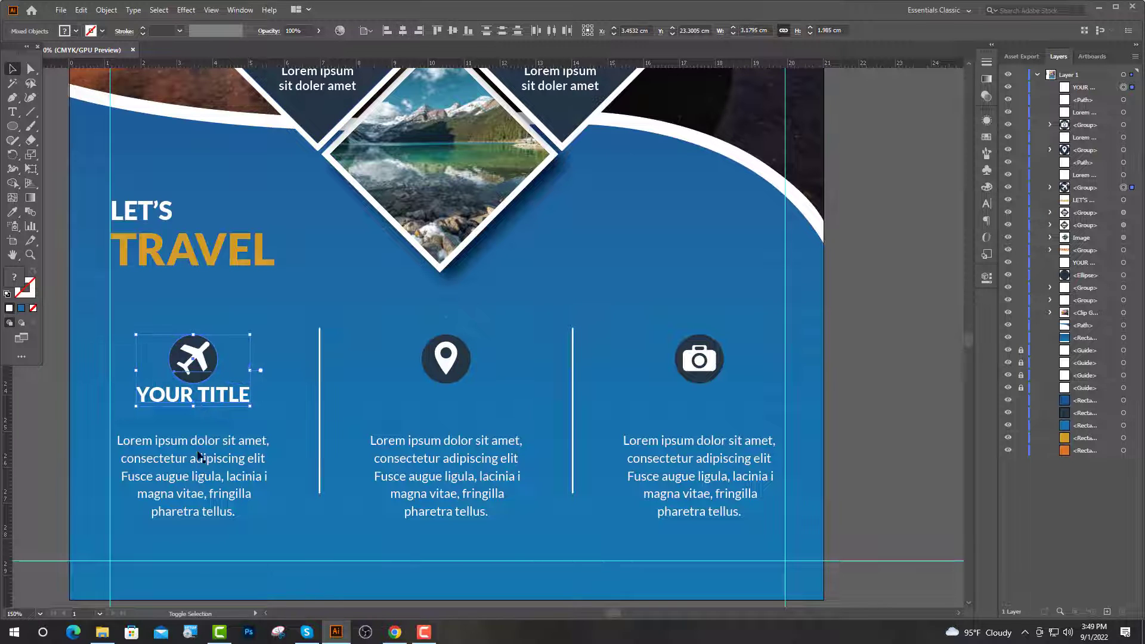
shift+click(202, 474)
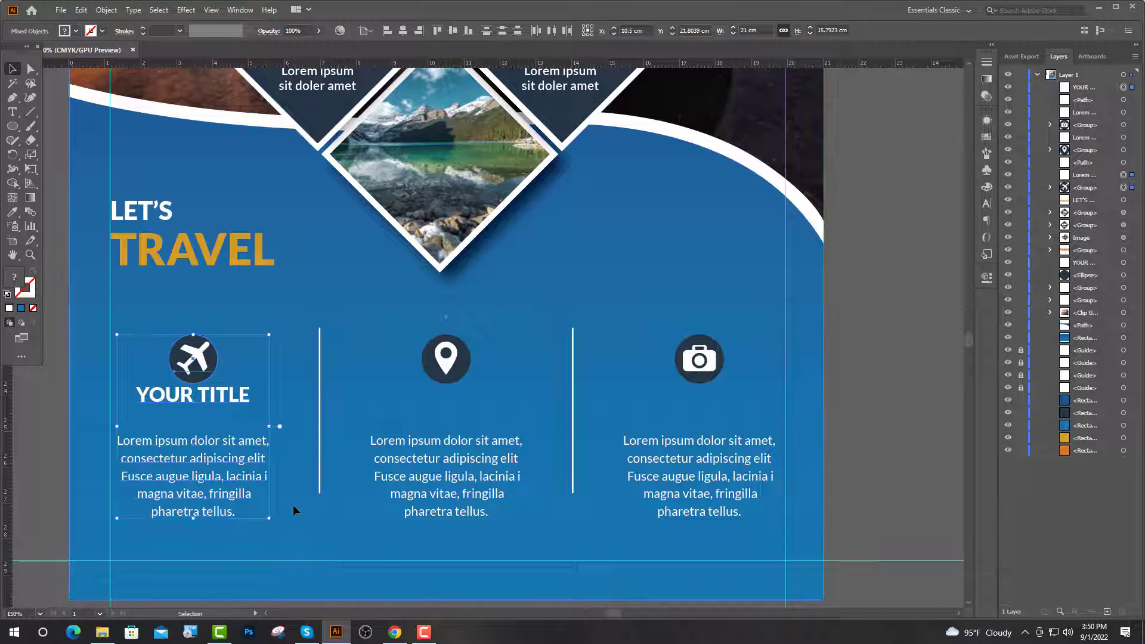
click(371, 31)
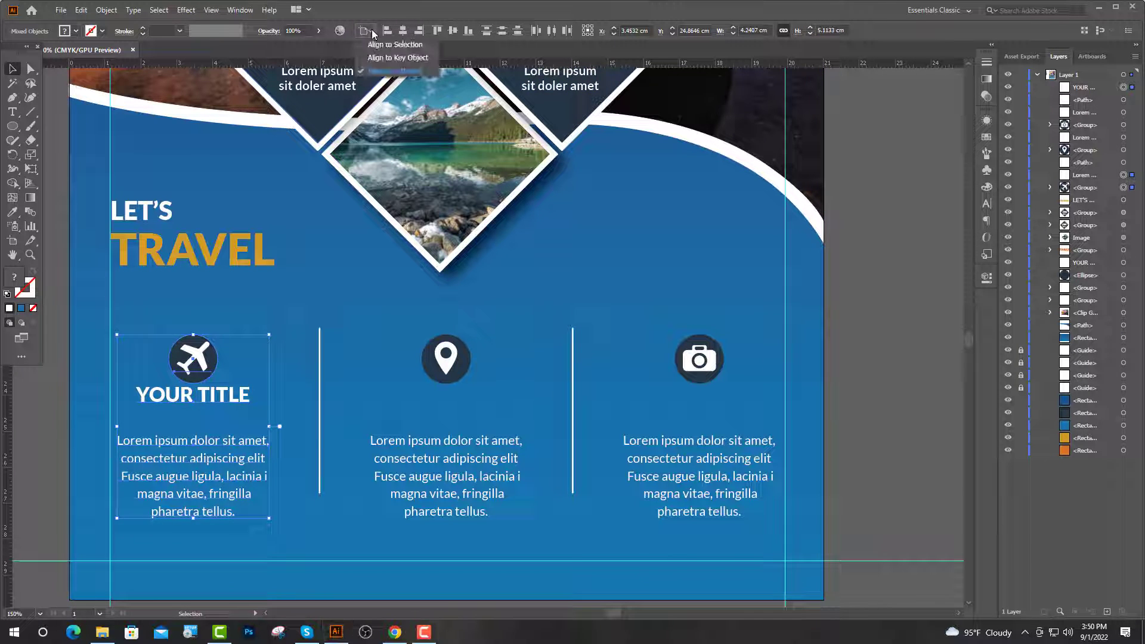
click(503, 31)
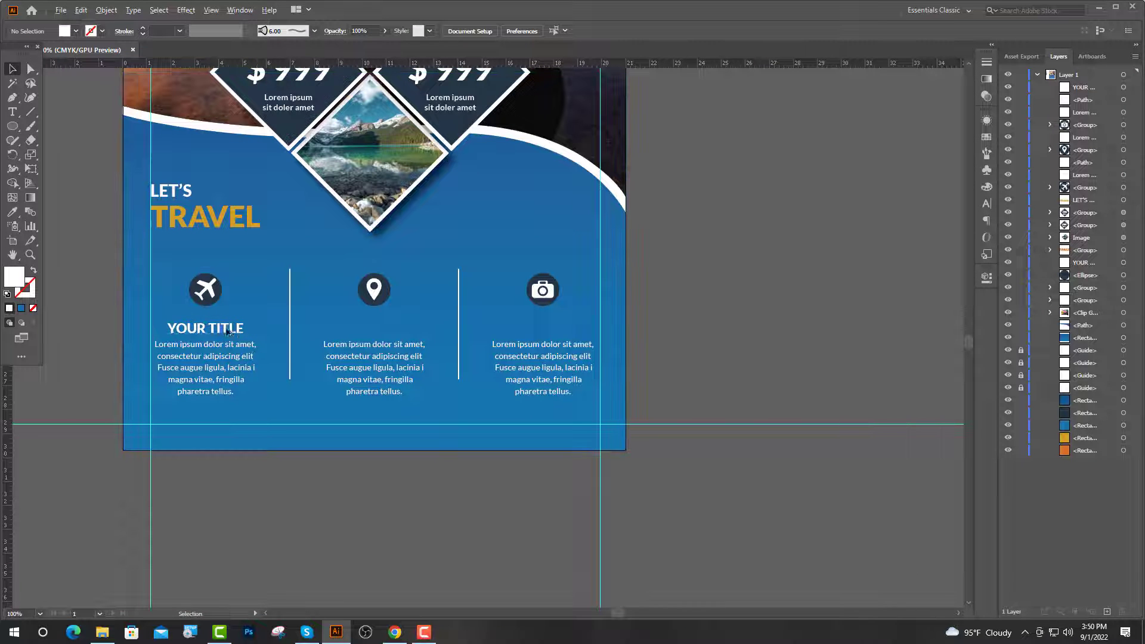
Copy the first column's layout across, nudge all three columns up, and duplicate LET'S TRAVEL.
drag(228, 333, 574, 334)
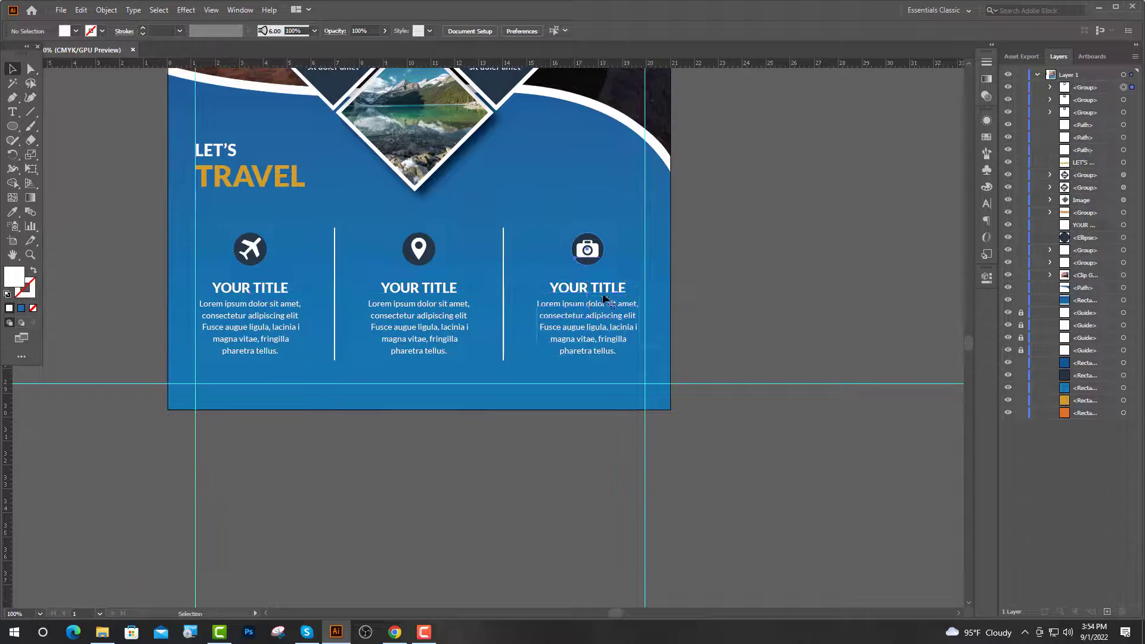
shift+click(502, 319)
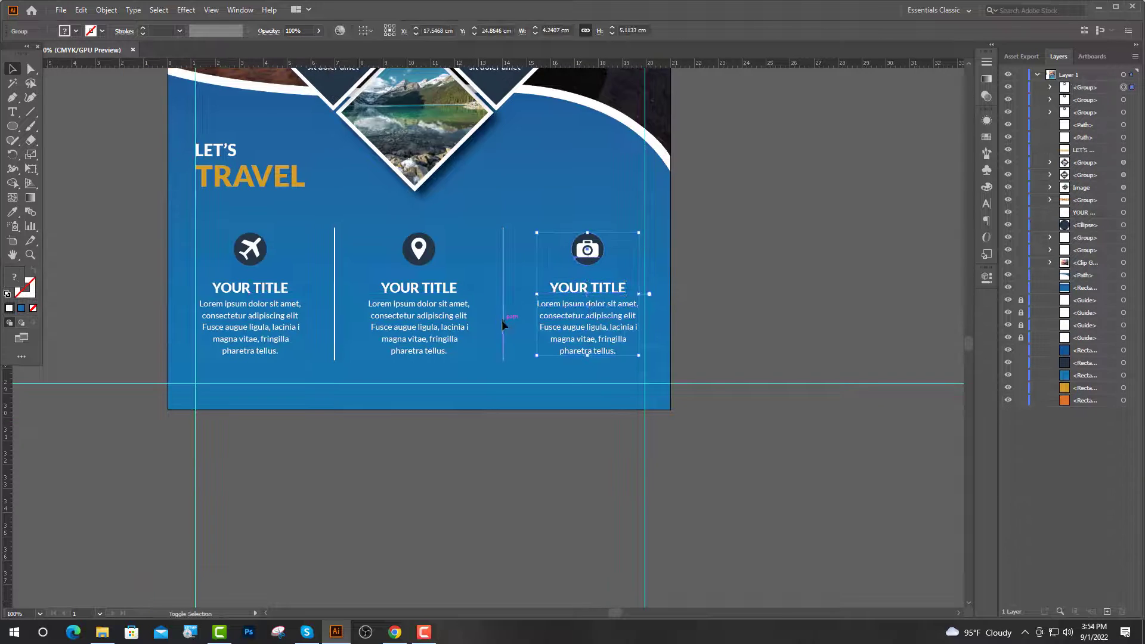
shift+click(419, 316)
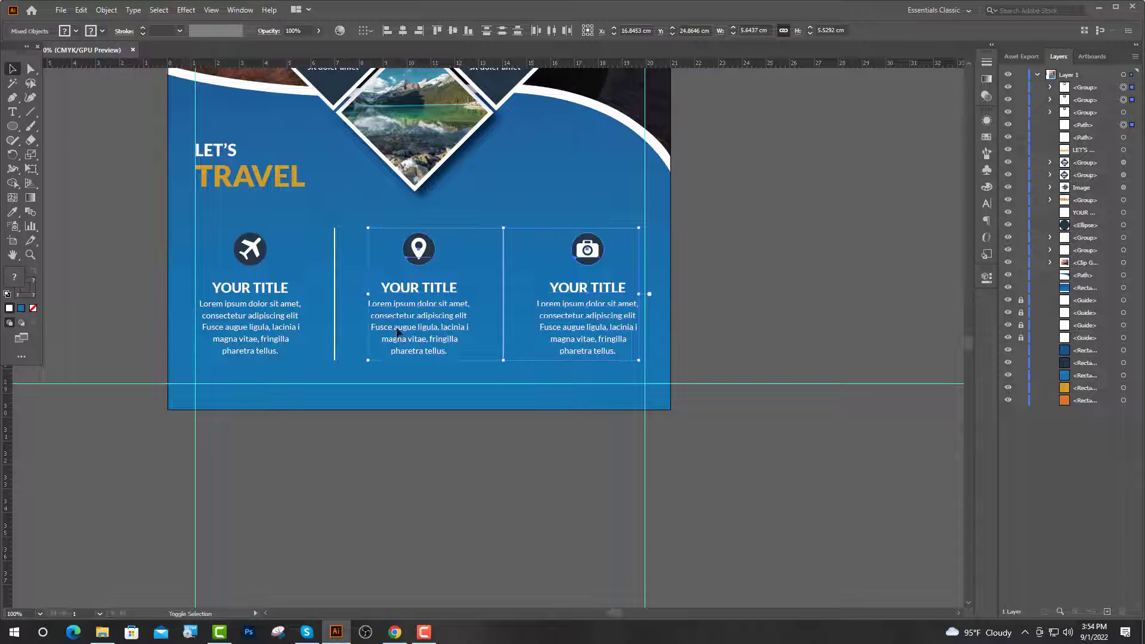
shift+click(288, 319)
key(shift+Up)
key(shift+Up)
key(shift+Up)
key(shift+Up)
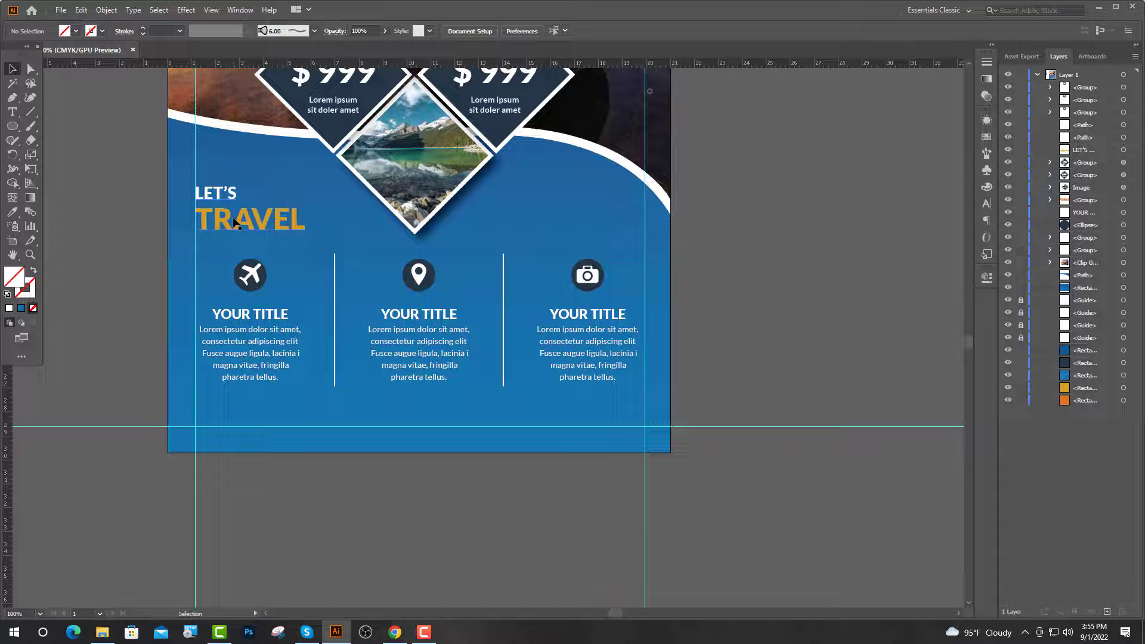
drag(234, 222, 535, 196)
Retype the heading copy as BOOK NOW, right-align it, and move it to the right guide.
click(12, 112)
text(BOO)
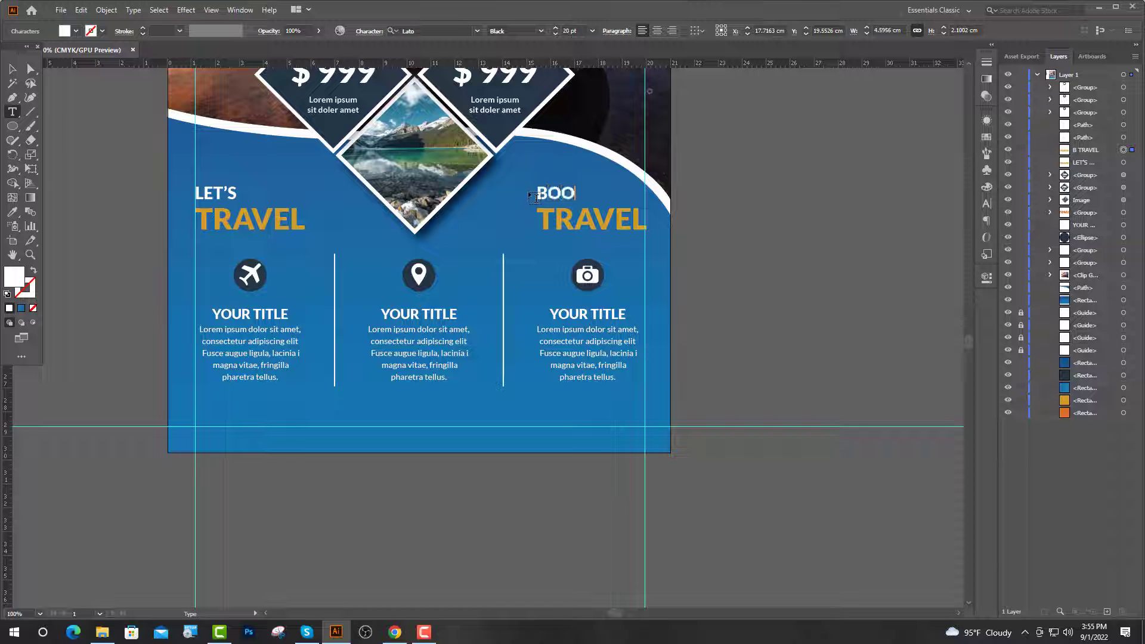
text(K)
drag(641, 217, 536, 219)
text(NOW)
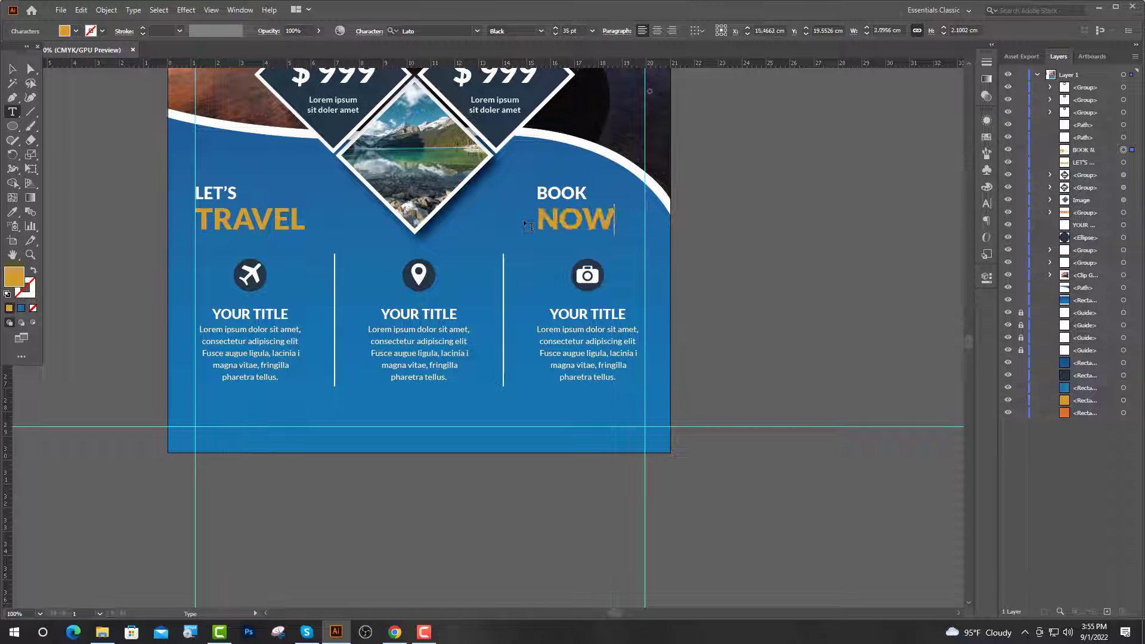
key(Escape)
click(672, 31)
drag(519, 229, 625, 223)
click(745, 271)
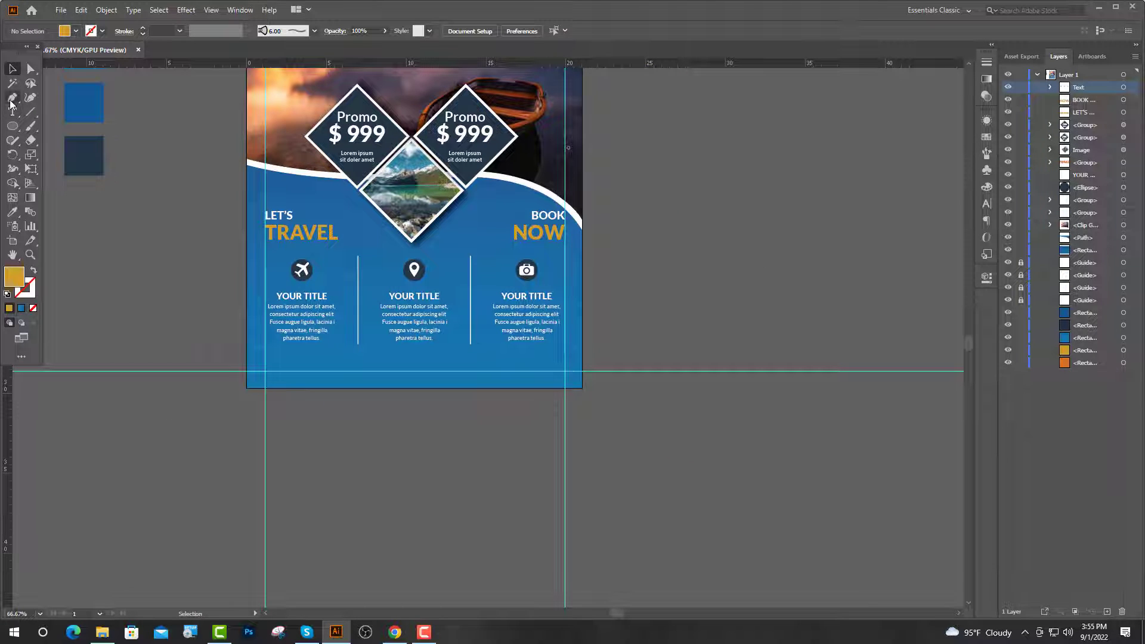
Draw a closed wavy shape across the flyer's bottom edge with the Pen tool.
click(12, 98)
drag(247, 354, 302, 362)
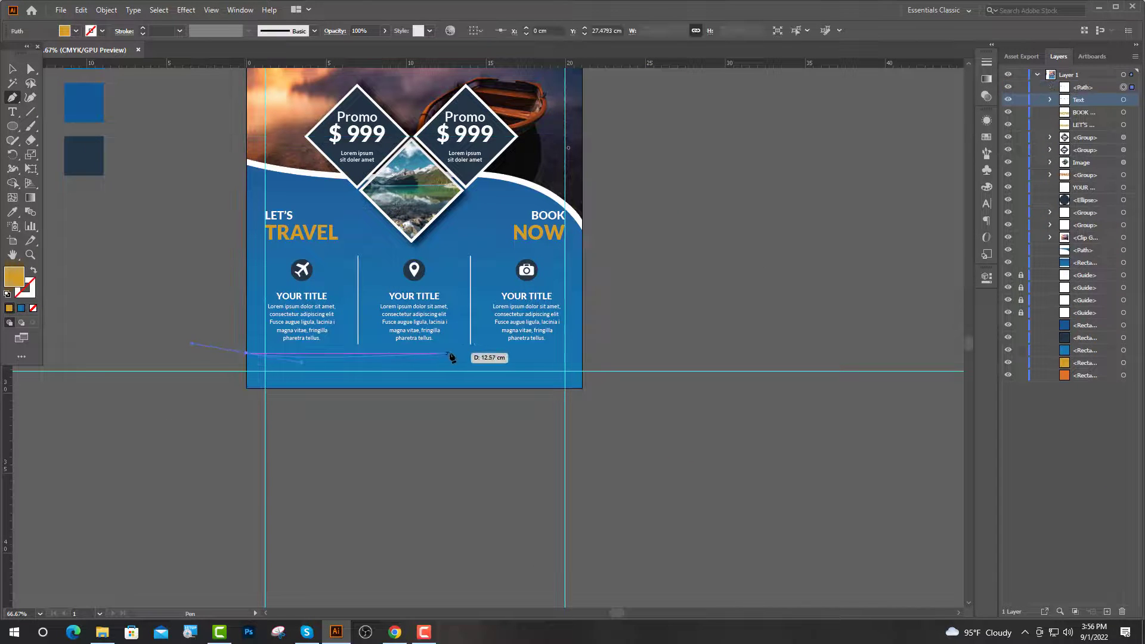
drag(455, 353, 583, 391)
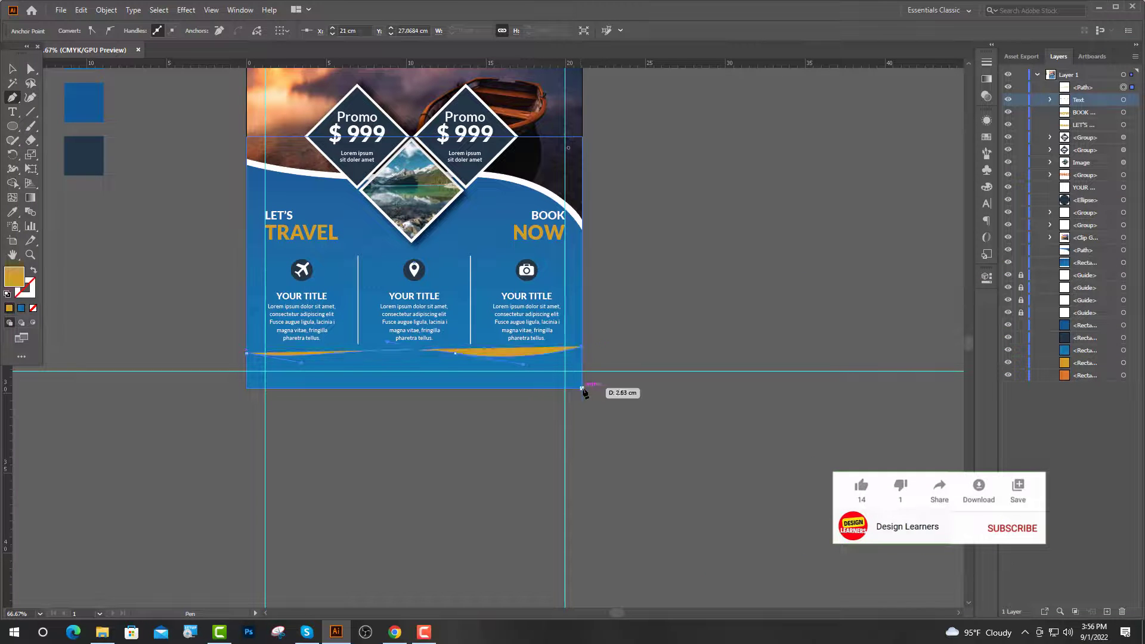
click(582, 388)
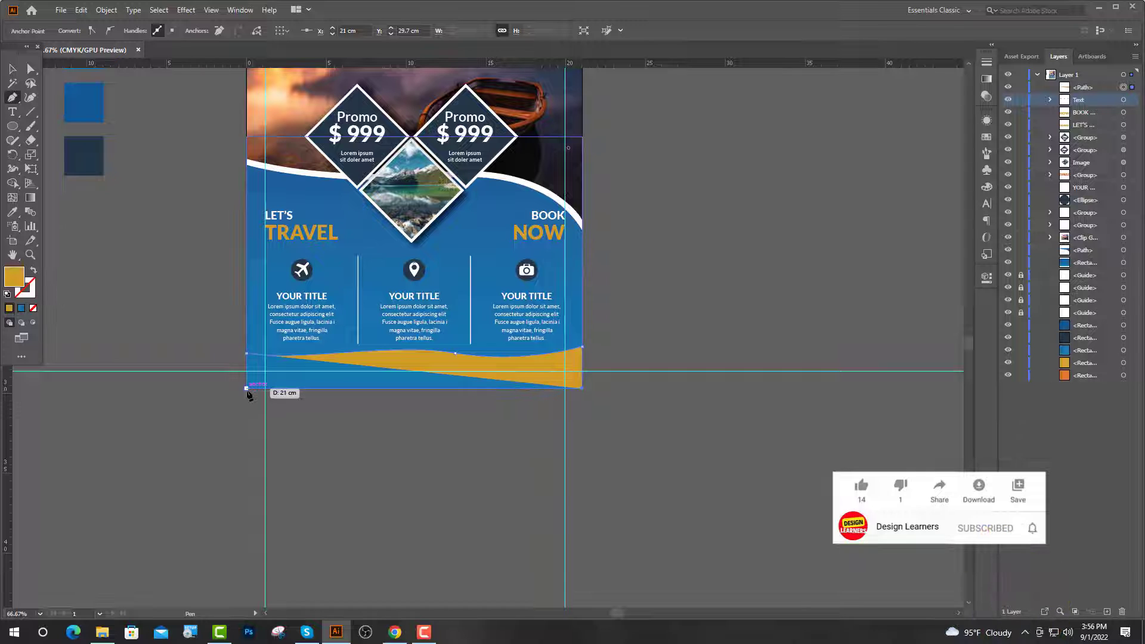
click(246, 389)
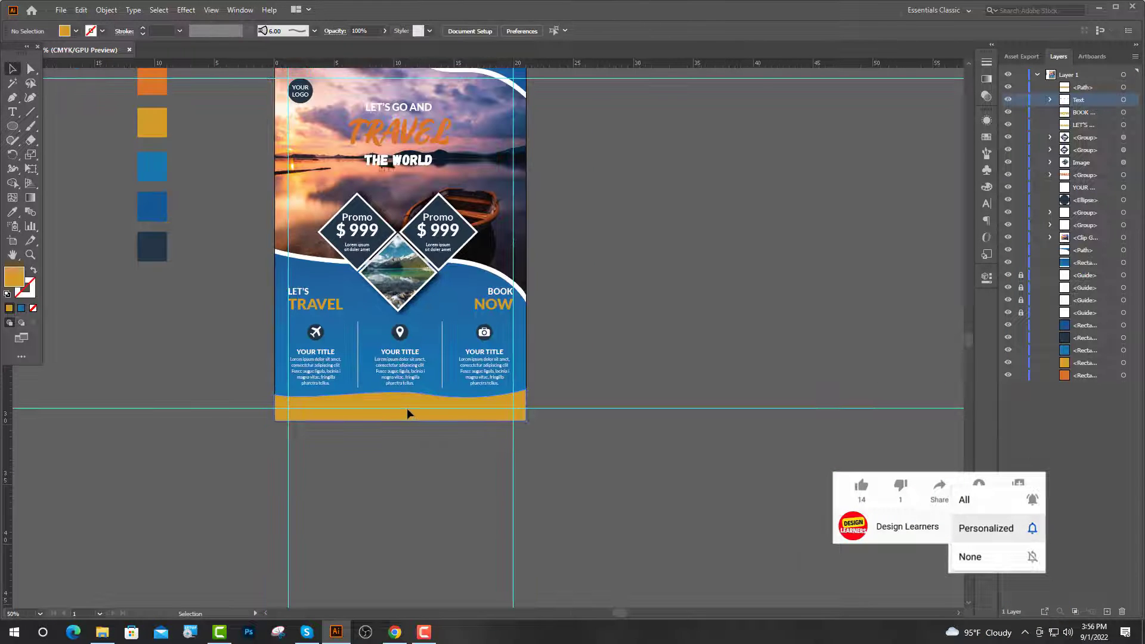
Fill the bottom wave with a blue gradient instead of golden yellow.
click(406, 413)
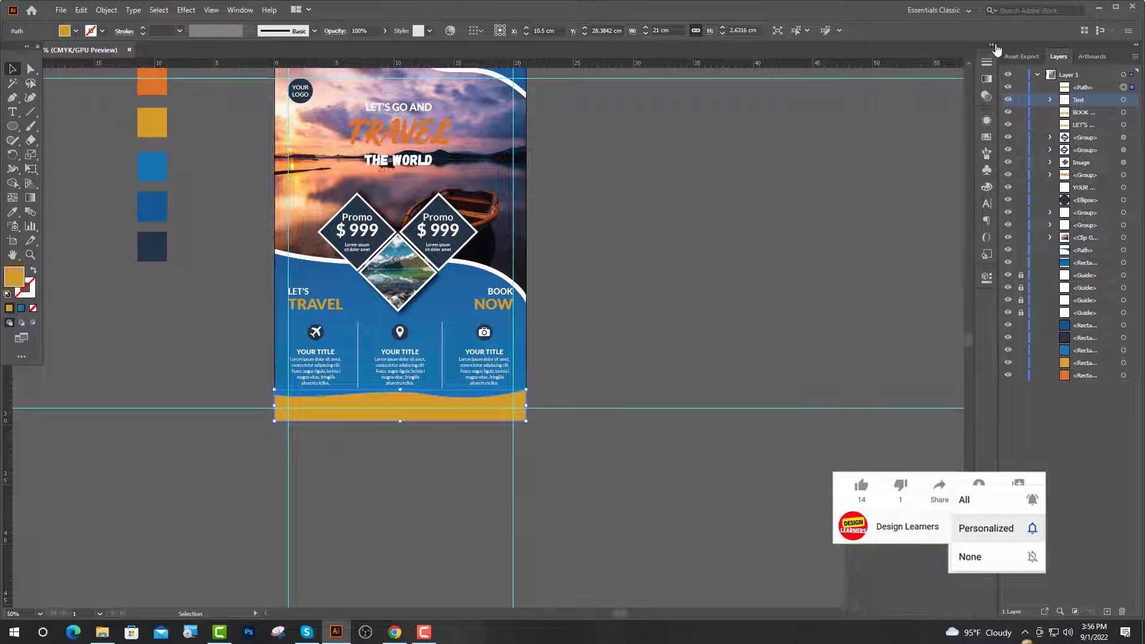
click(988, 78)
click(924, 78)
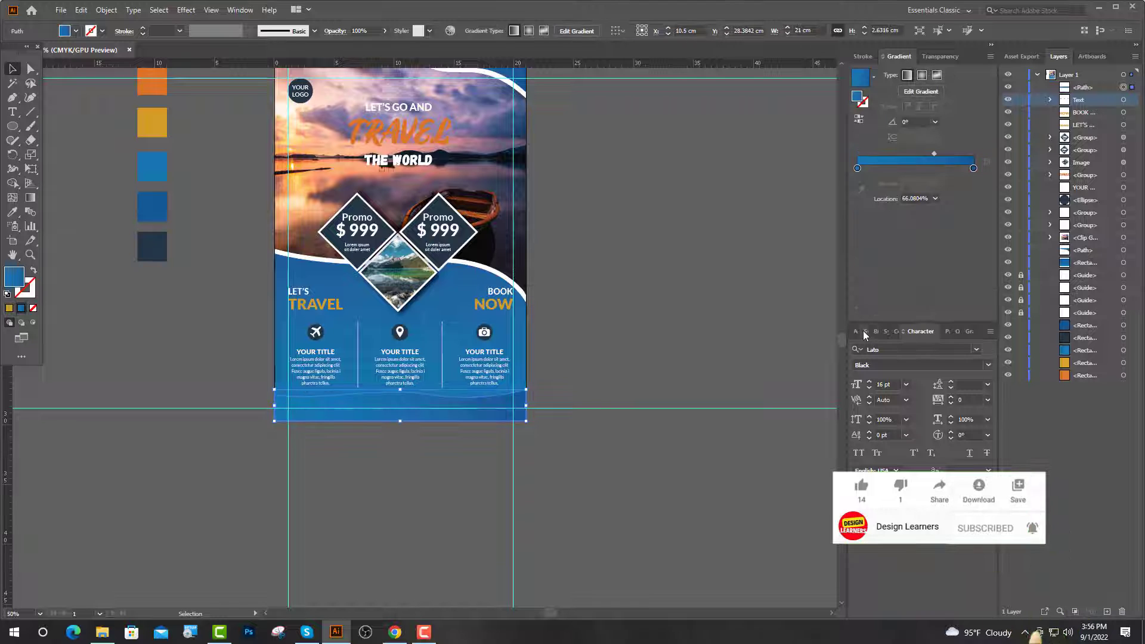
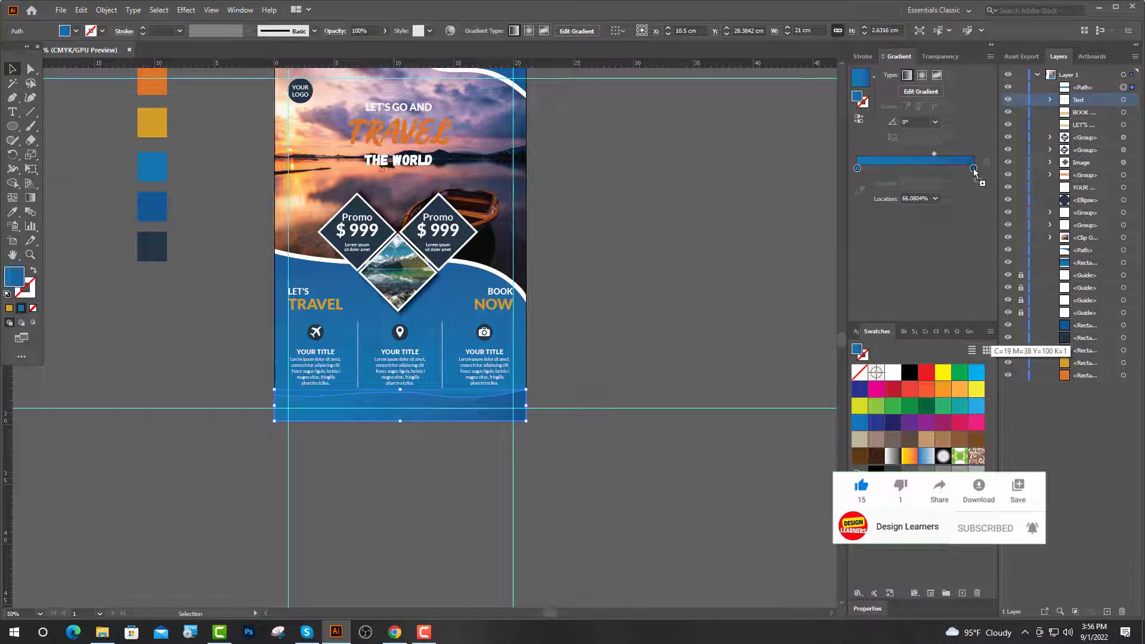
Give the footer wave's gradient an orange left stop and a yellow right stop, angled at 90°.
drag(974, 172, 974, 170)
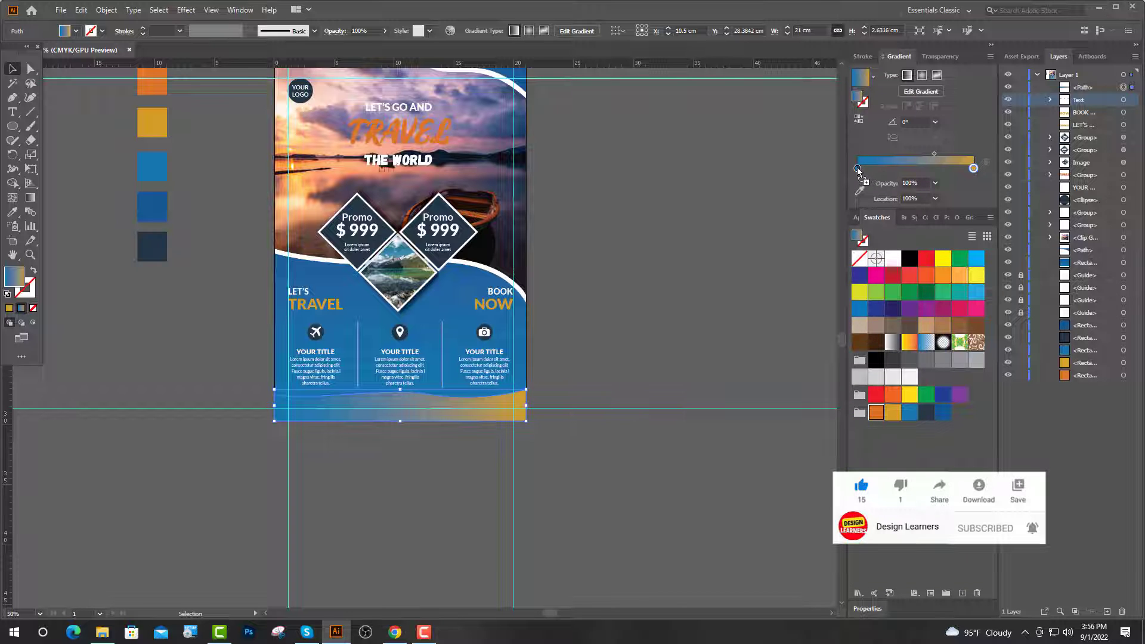
drag(858, 168, 857, 169)
click(935, 122)
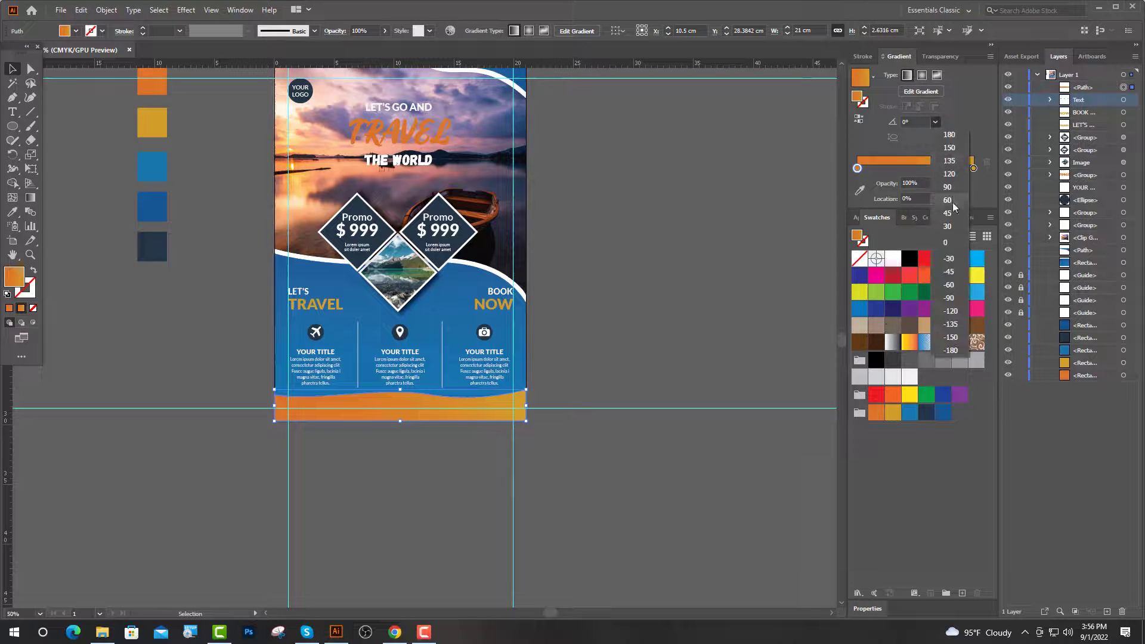
click(947, 198)
key(ctrl+equal)
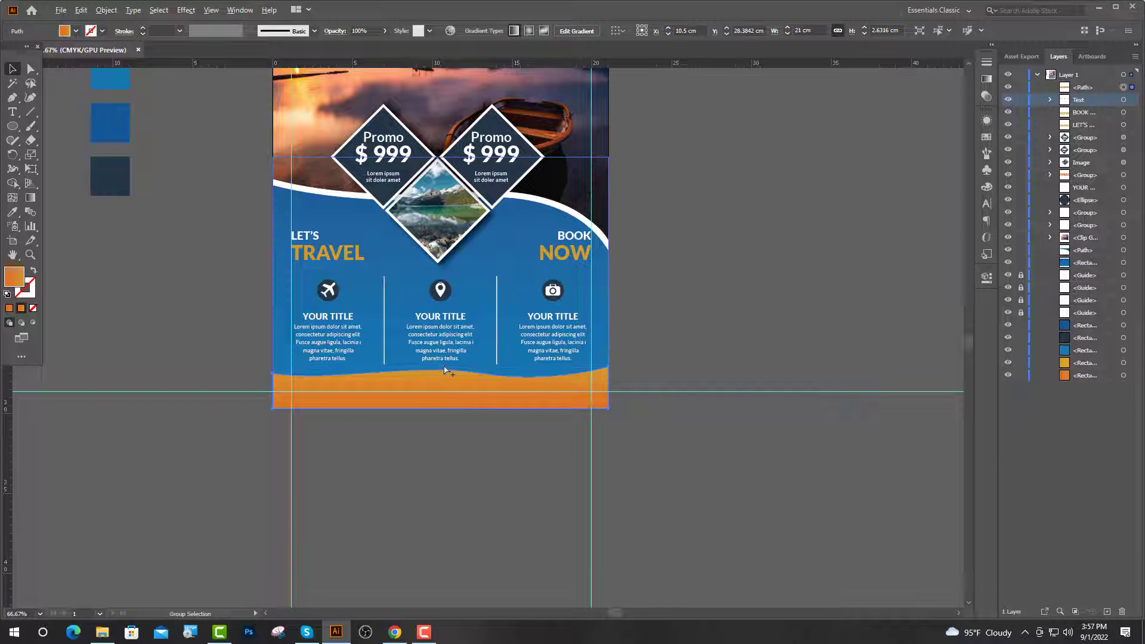
Set the orange wave's opacity to 70%.
scroll(445, 368, up, 2)
click(988, 279)
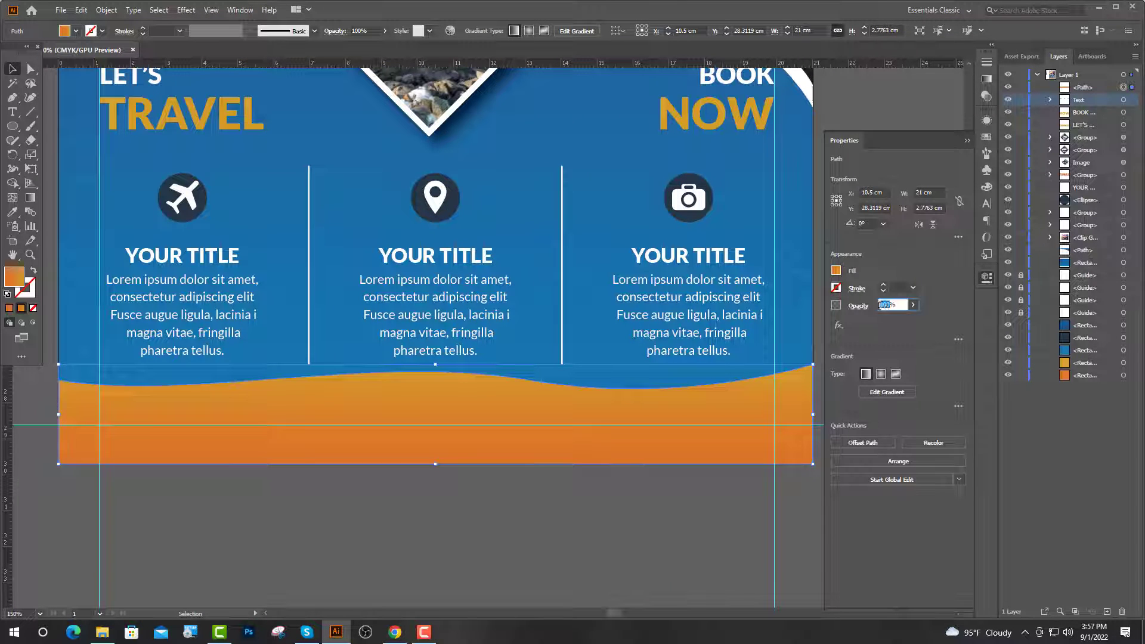
text(70)
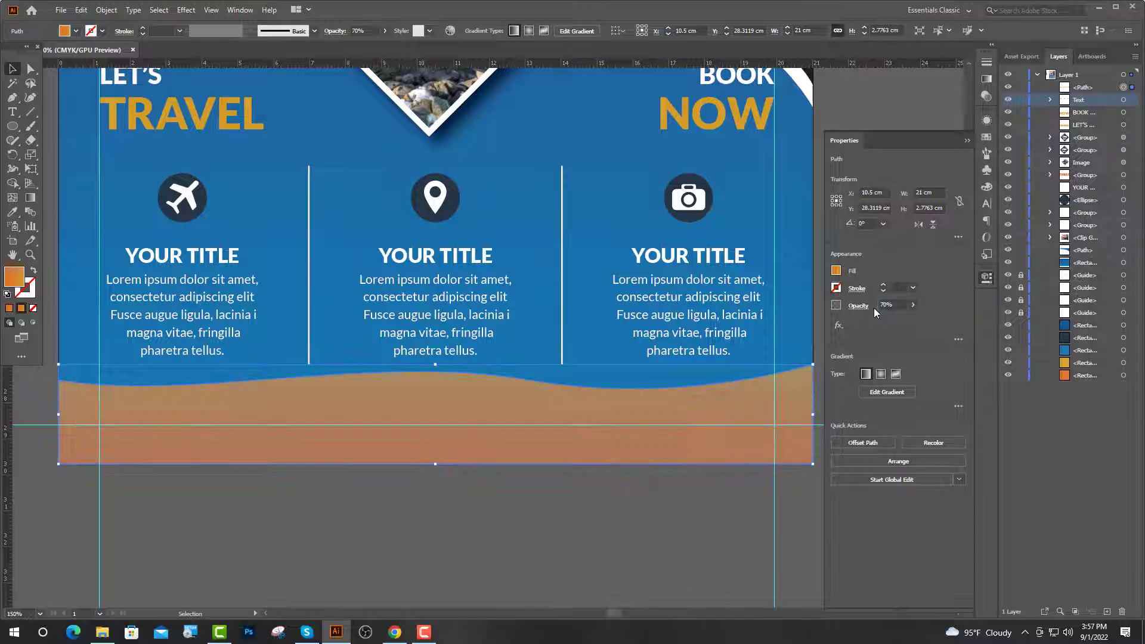
click(549, 421)
key(a)
Paste a copy of the wave in front and reflect it vertically.
key(ctrl+f)
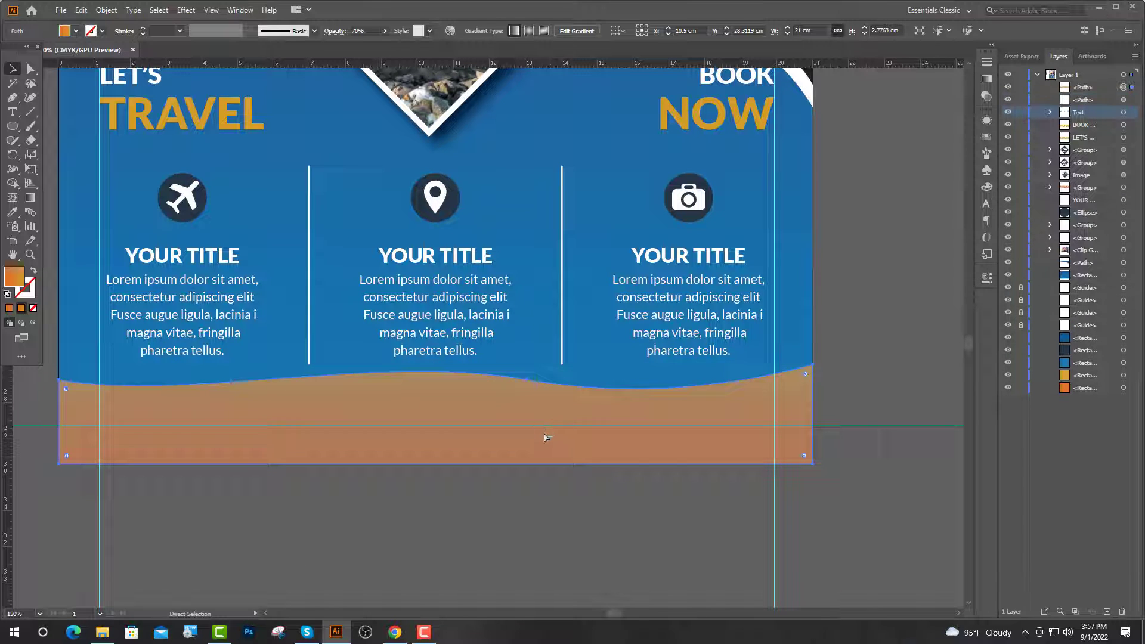
key(v)
right_click(427, 392)
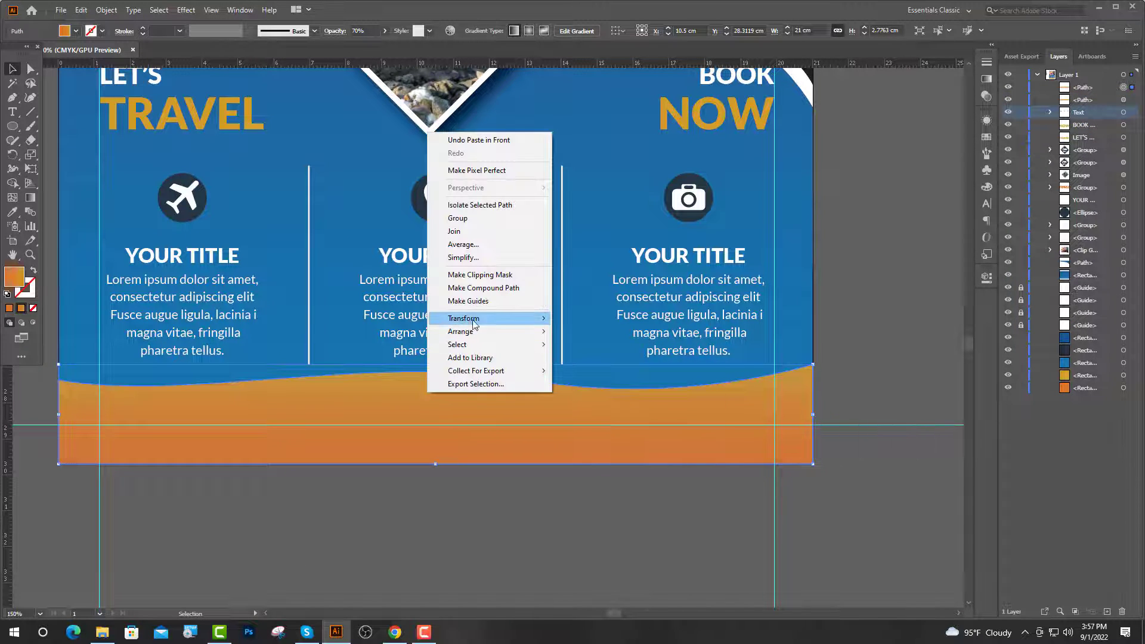
mouse_move(477, 318)
click(595, 362)
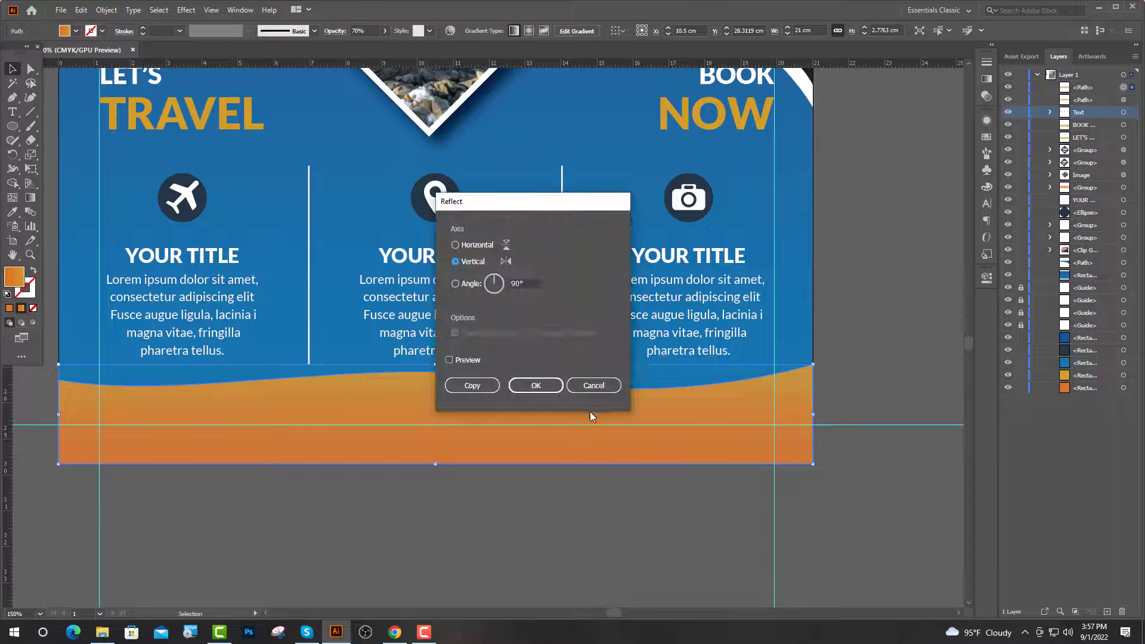
click(535, 385)
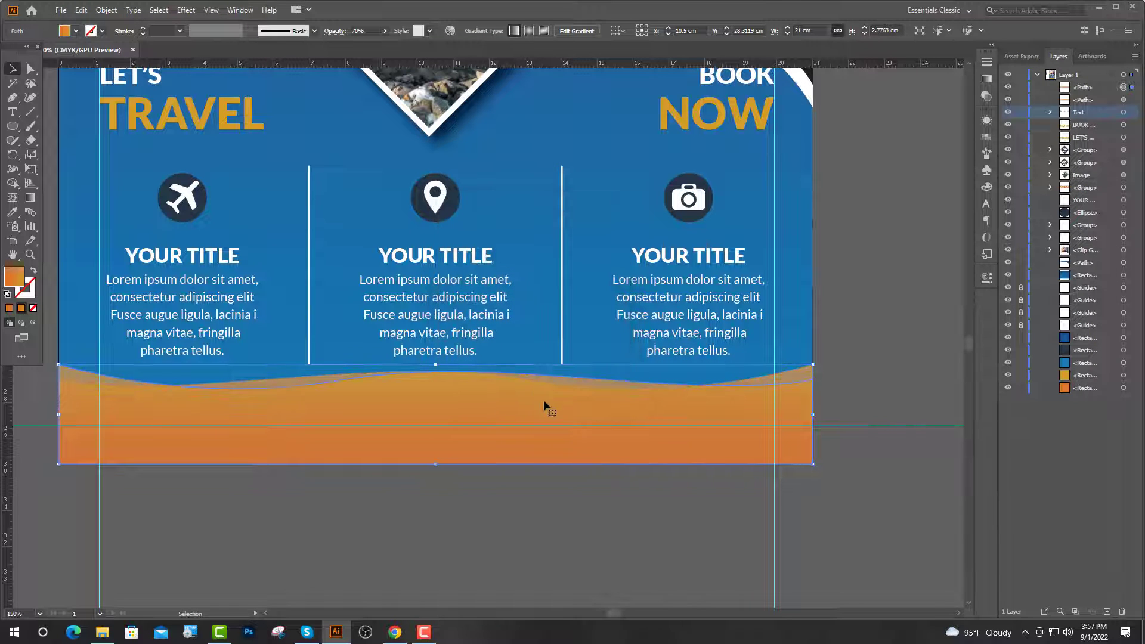
key(ctrl+shift+a)
Reshape the wave by lowering its middle anchor and its left end.
click(1123, 87)
click(881, 306)
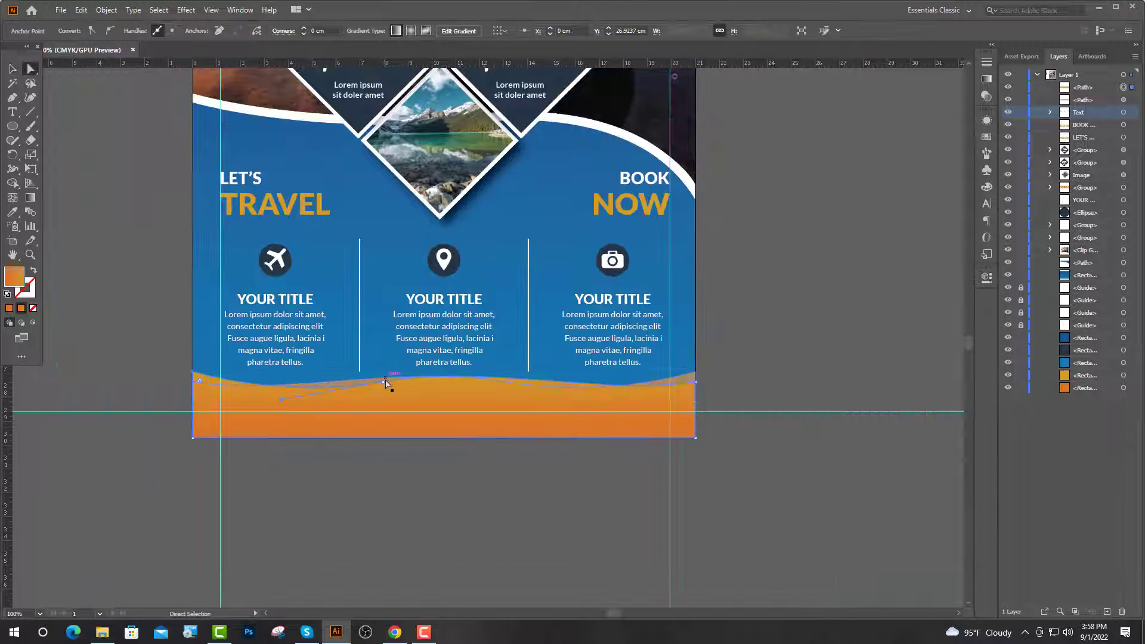
drag(385, 382, 382, 389)
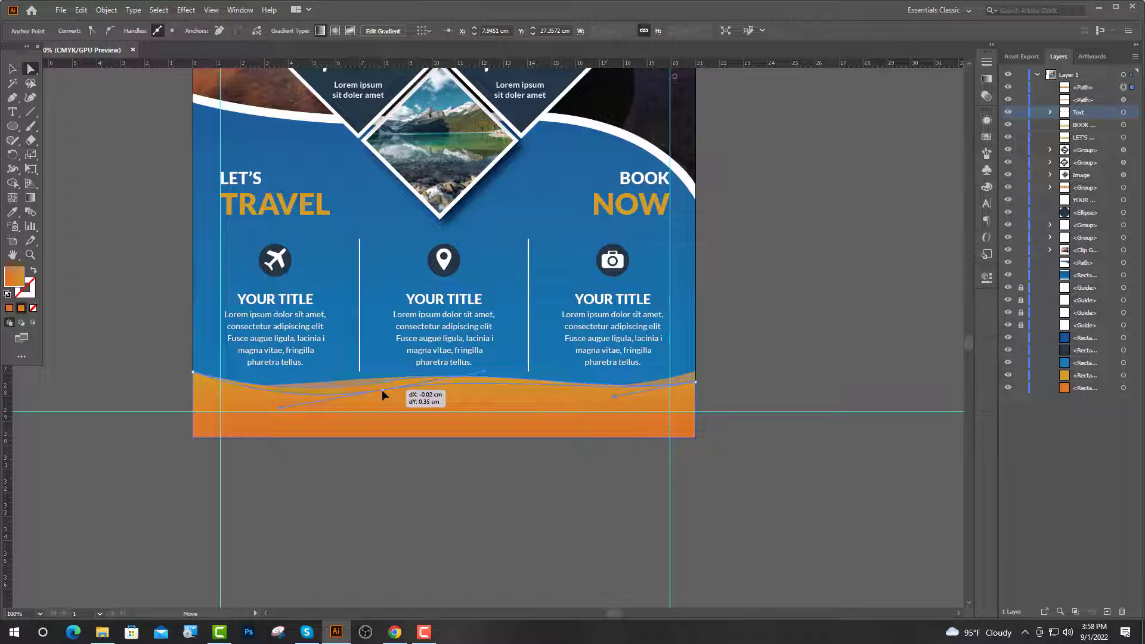
drag(194, 375, 194, 390)
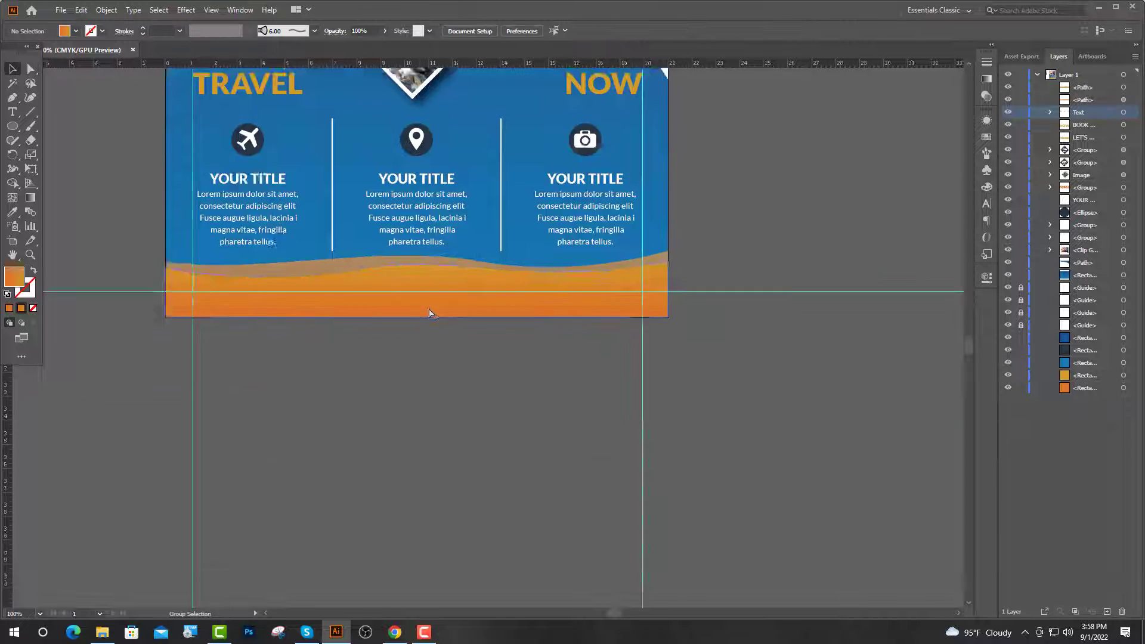
Add left-aligned Lorem ipsum placeholder text at the footer's left side.
scroll(431, 313, up, 1)
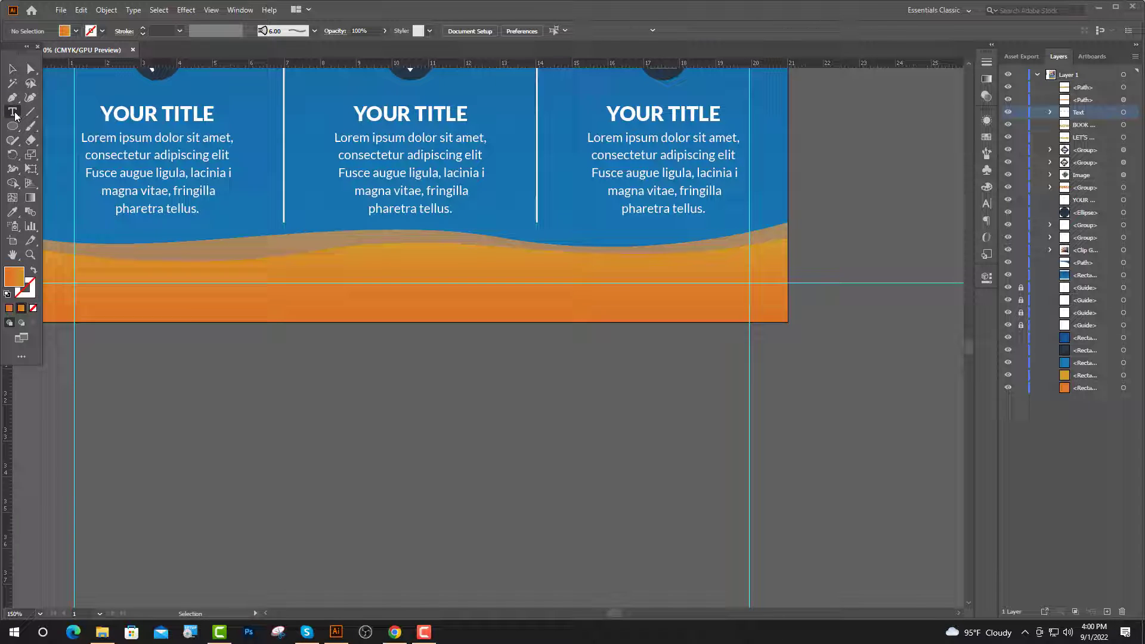
click(12, 112)
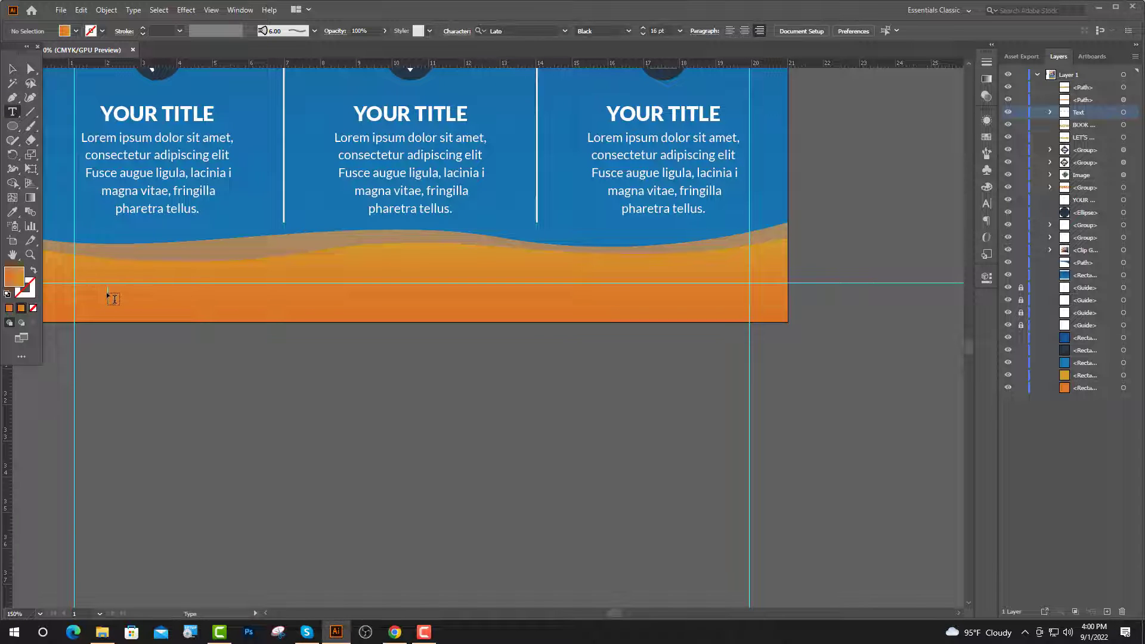
click(75, 296)
click(643, 31)
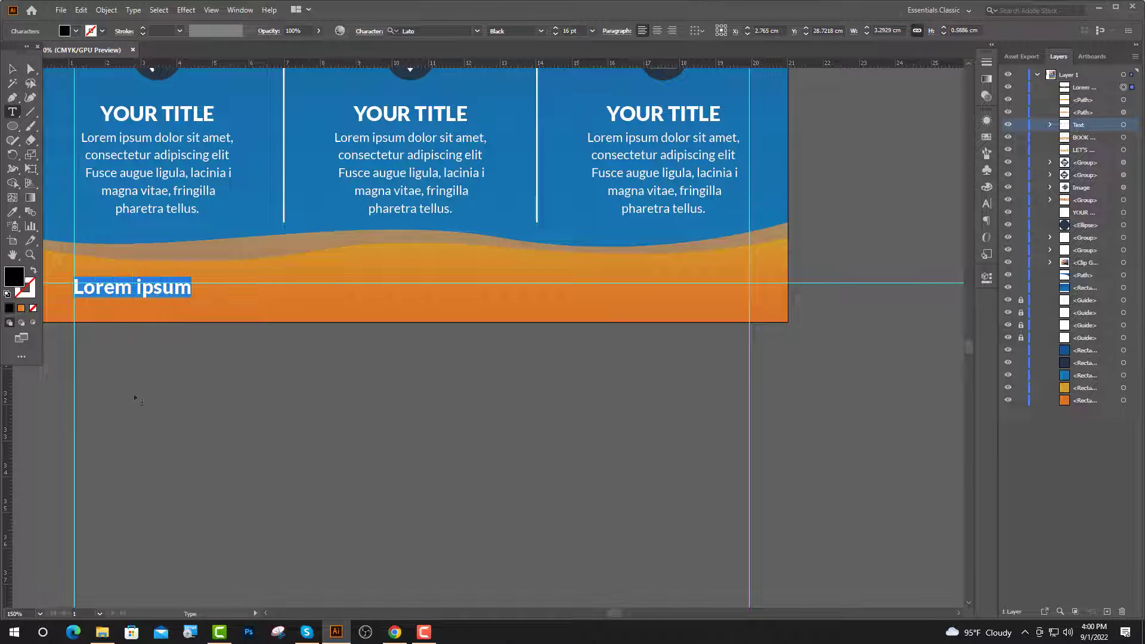
Search the Icofont library for 'location' and open the location-pin icon.
click(393, 631)
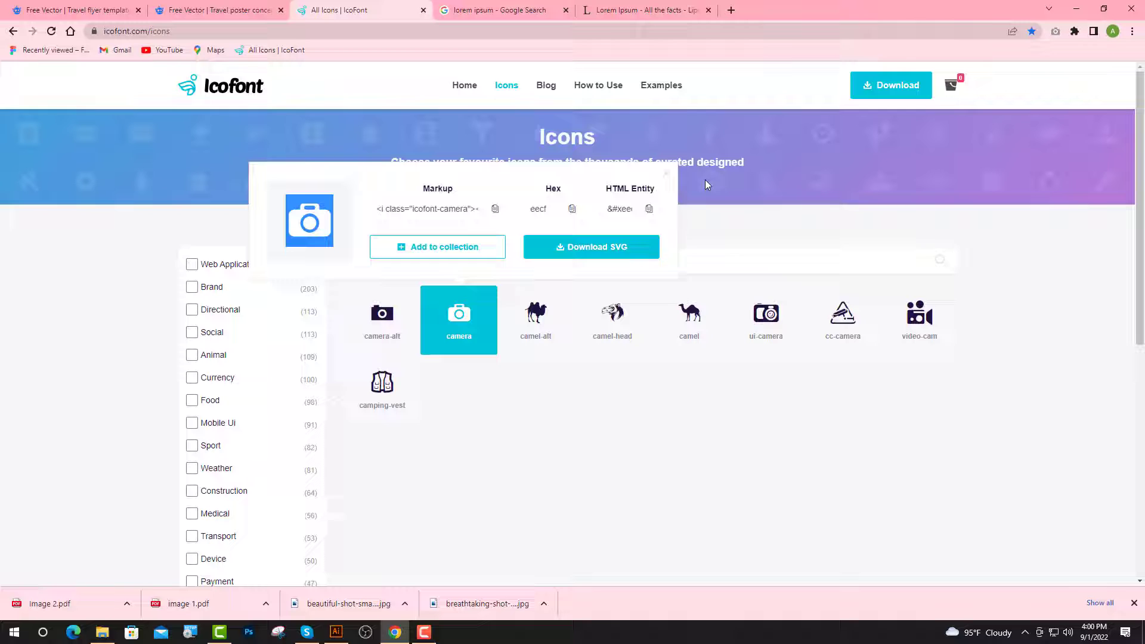
click(663, 177)
text(lo)
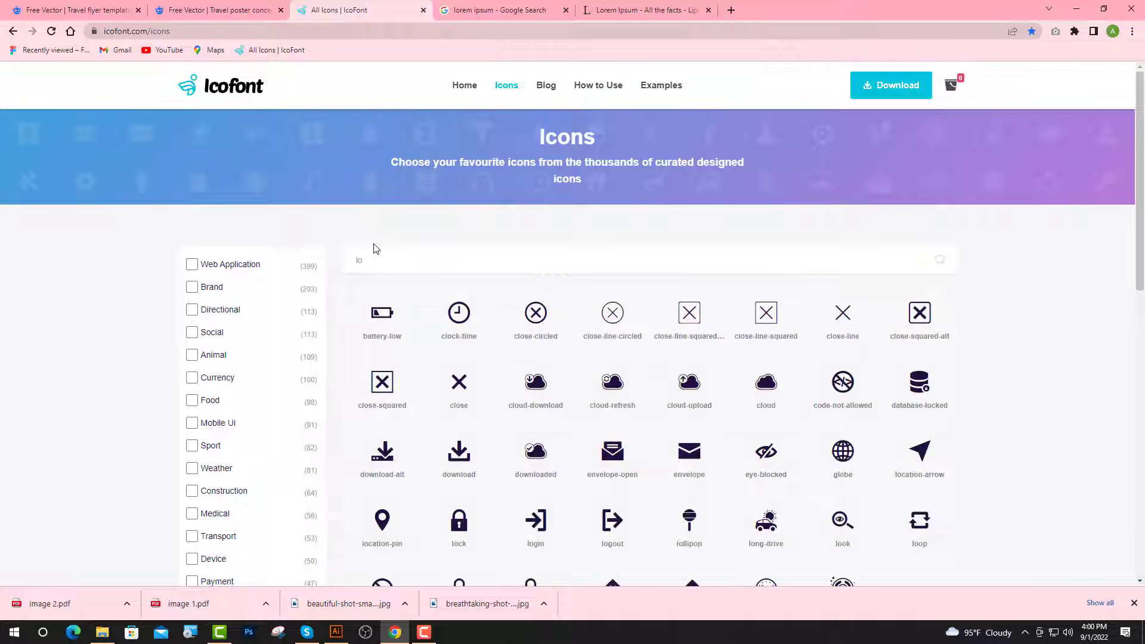
text(cation)
click(456, 314)
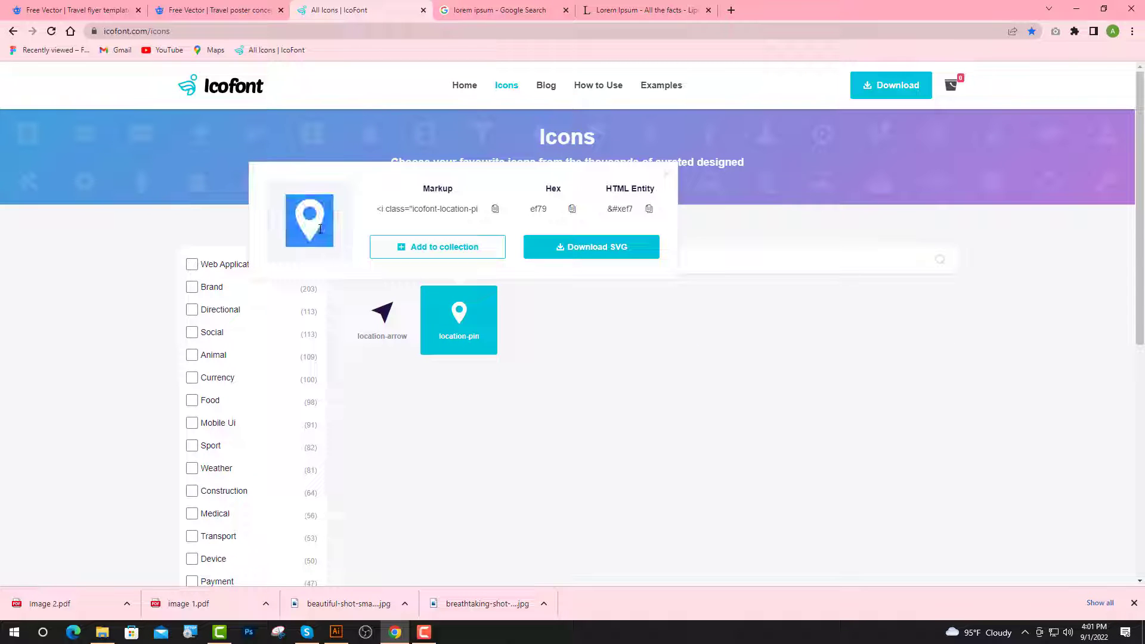
click(337, 632)
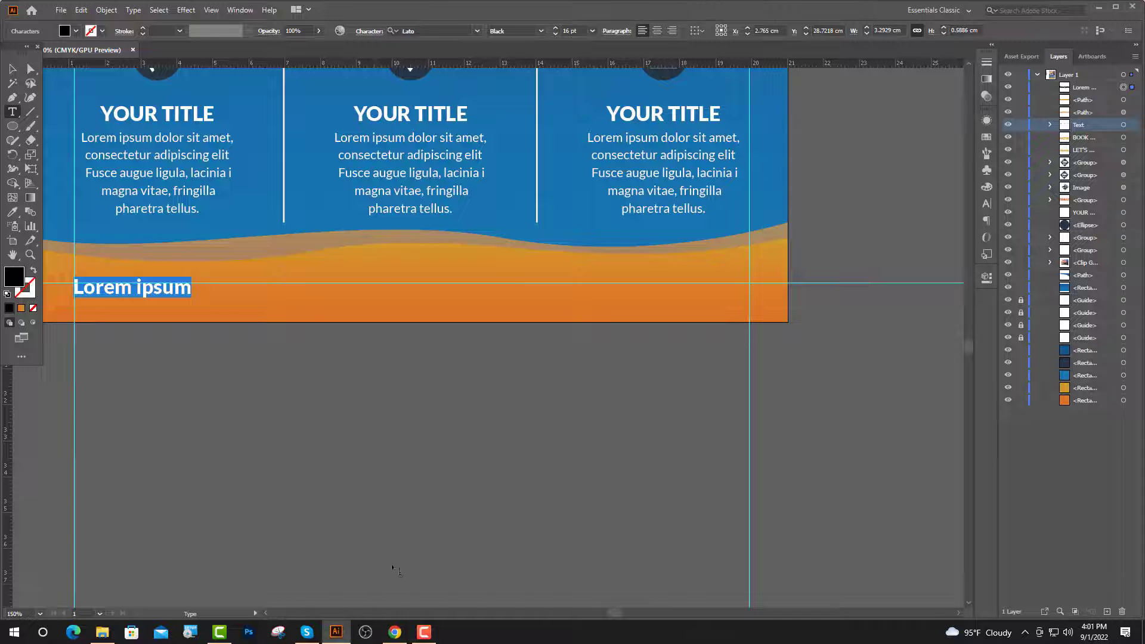
Paste the location-pin glyph, set it in the icofont font, and make it white.
key(ctrl+v)
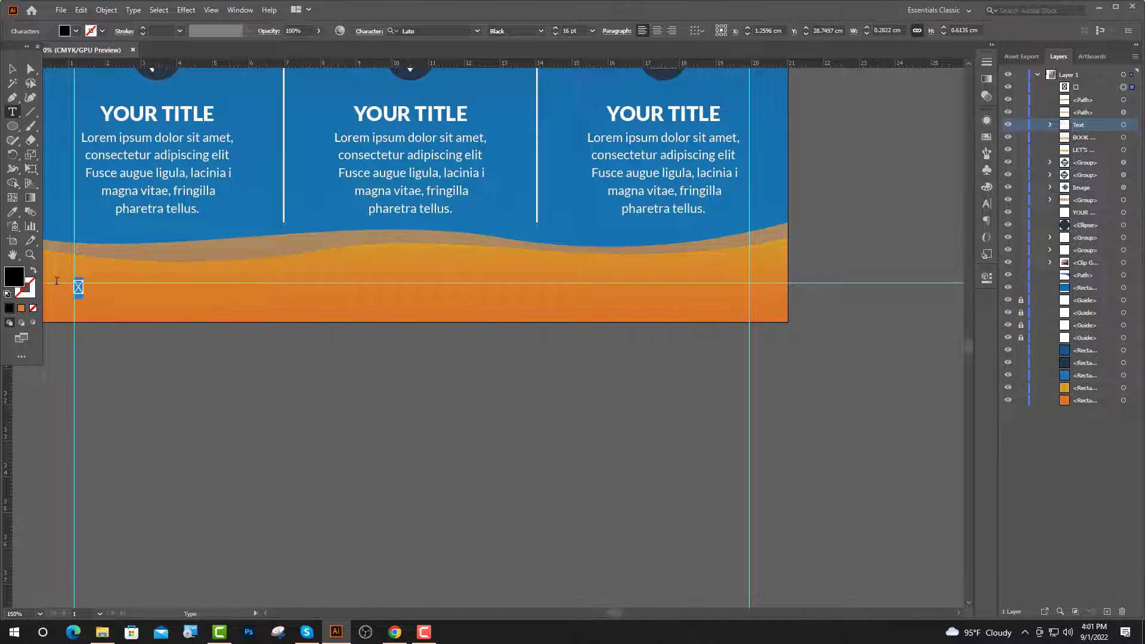
click(445, 29)
text(icofont)
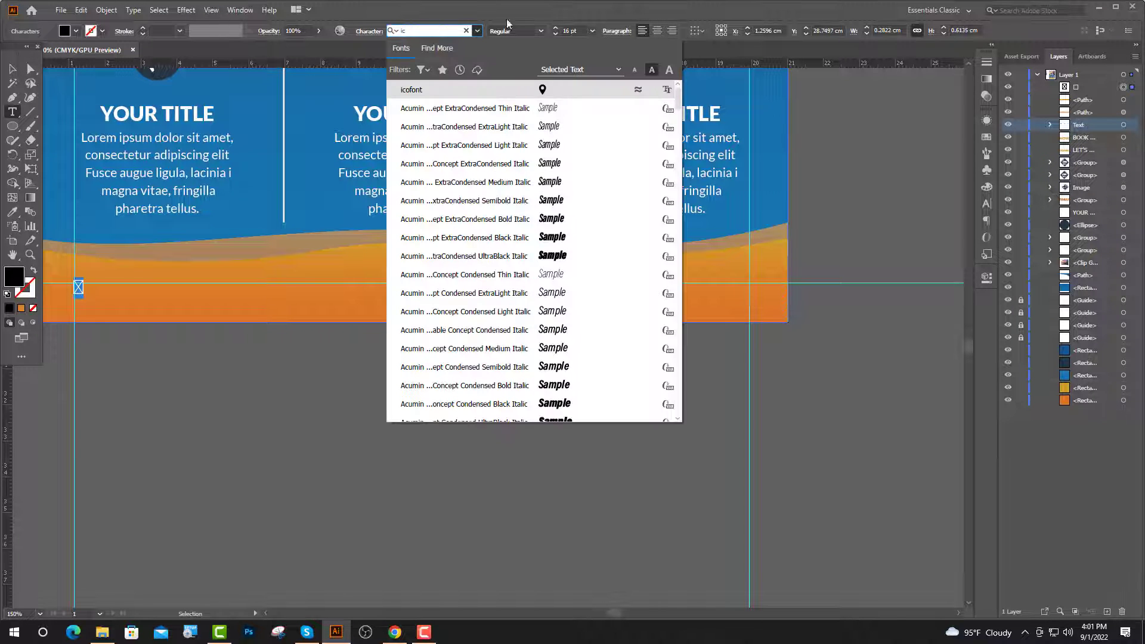
key(Return)
key(Escape)
scroll(466, 370, down, 2)
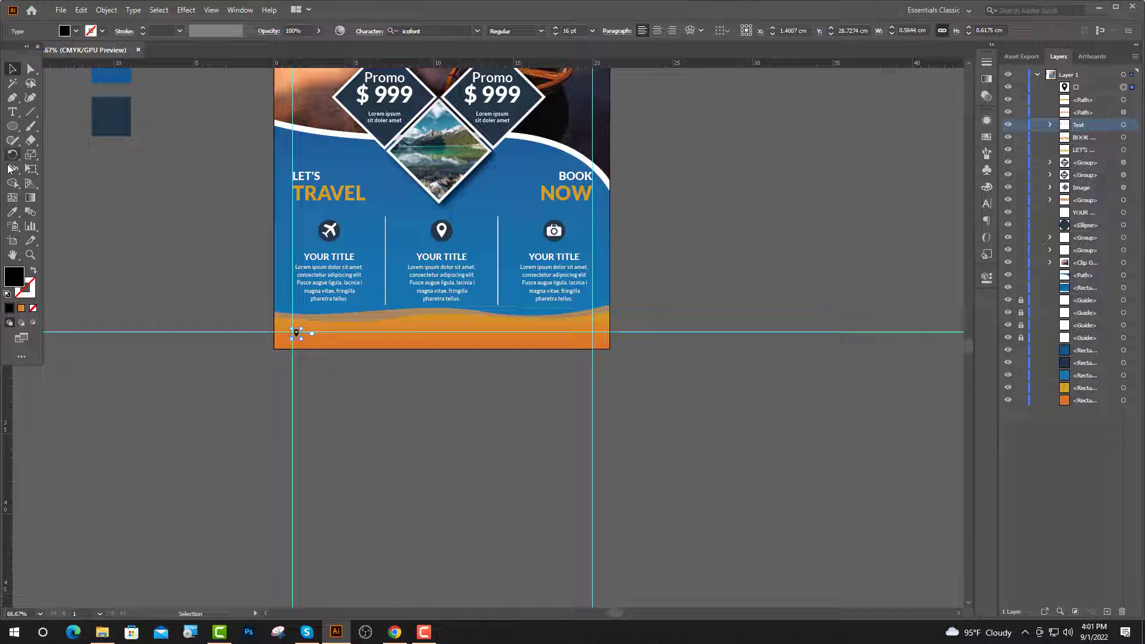
click(13, 213)
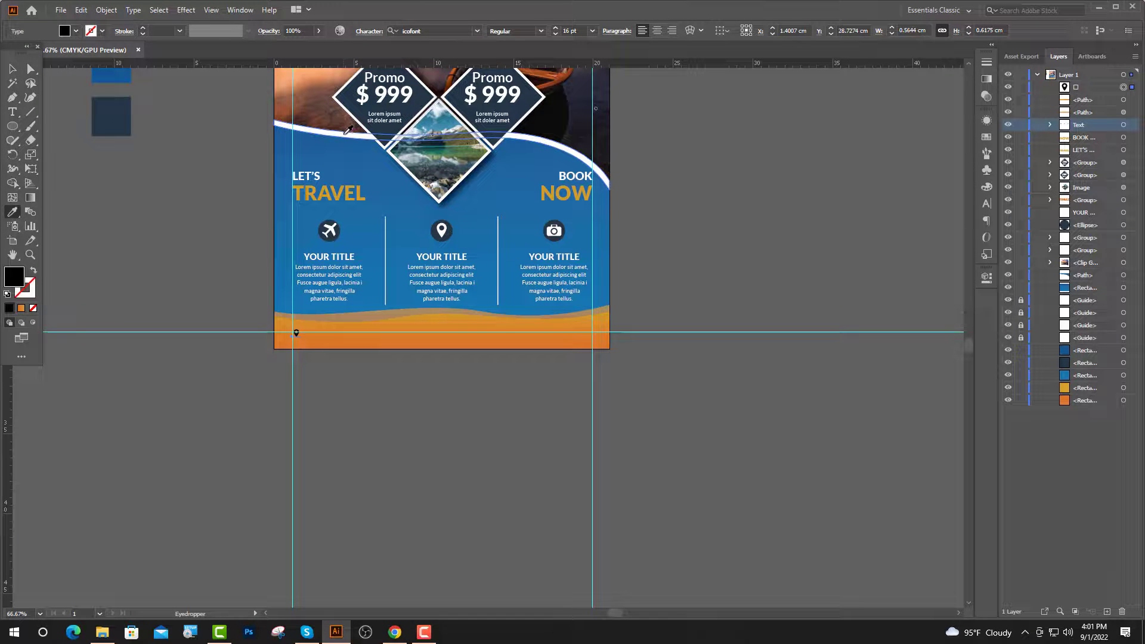
click(344, 133)
scroll(343, 363, up, 5)
Beside the pin, type 'Head Office' and the address line 'St, Lorem No 7, N' in 8 pt Lato Regular.
key(t)
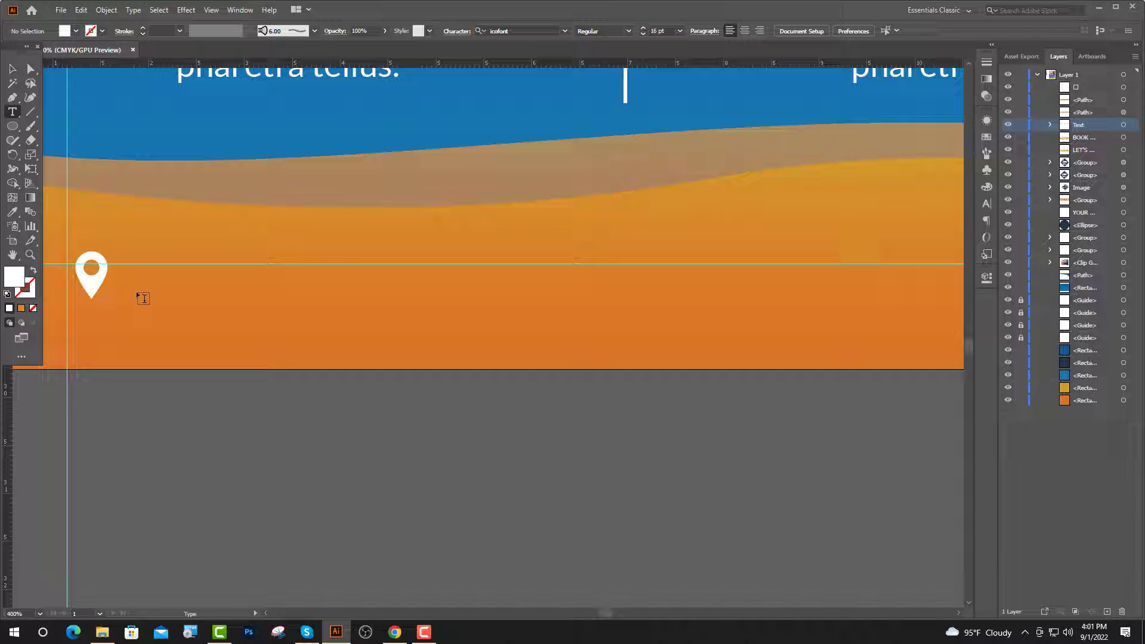
click(135, 255)
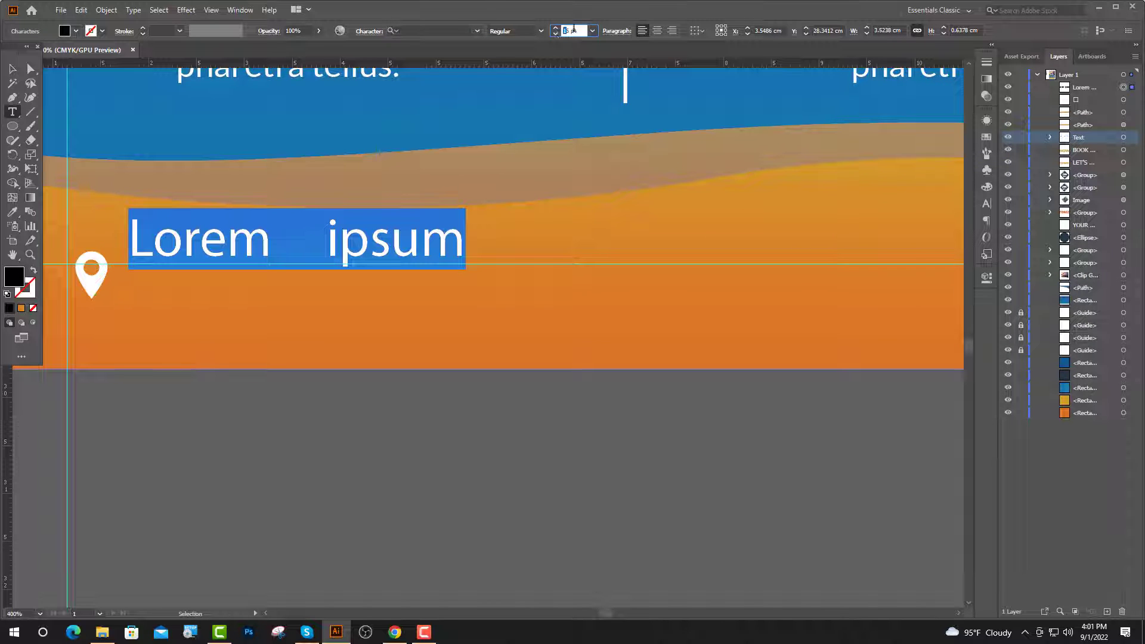
text(8)
click(418, 30)
text(la)
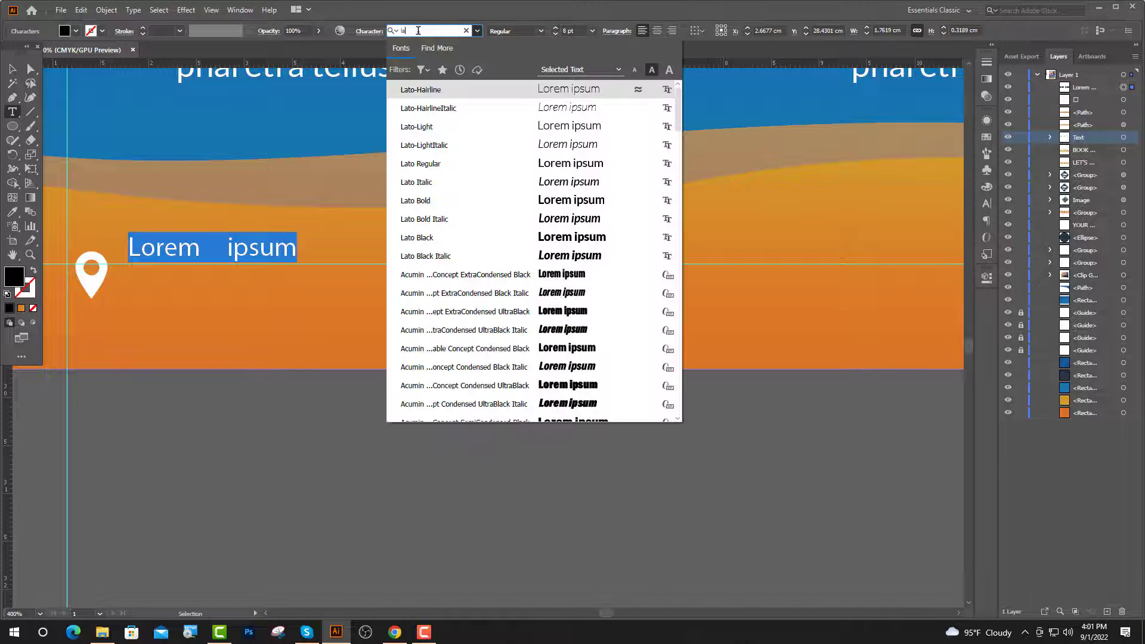
click(434, 168)
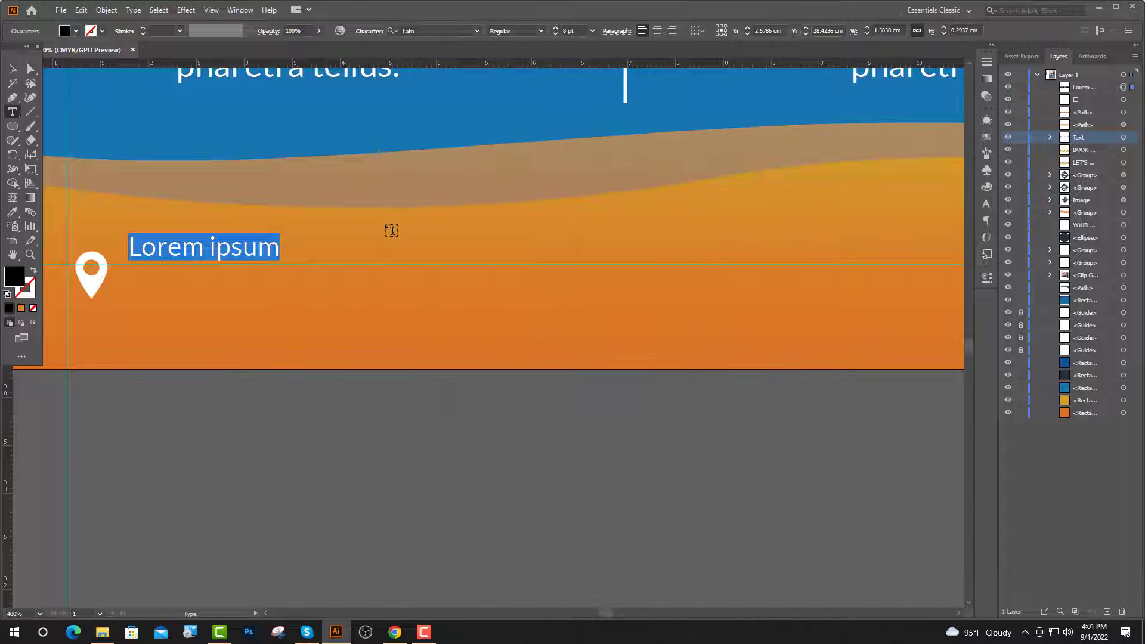
key(BackSpace)
text(Head)
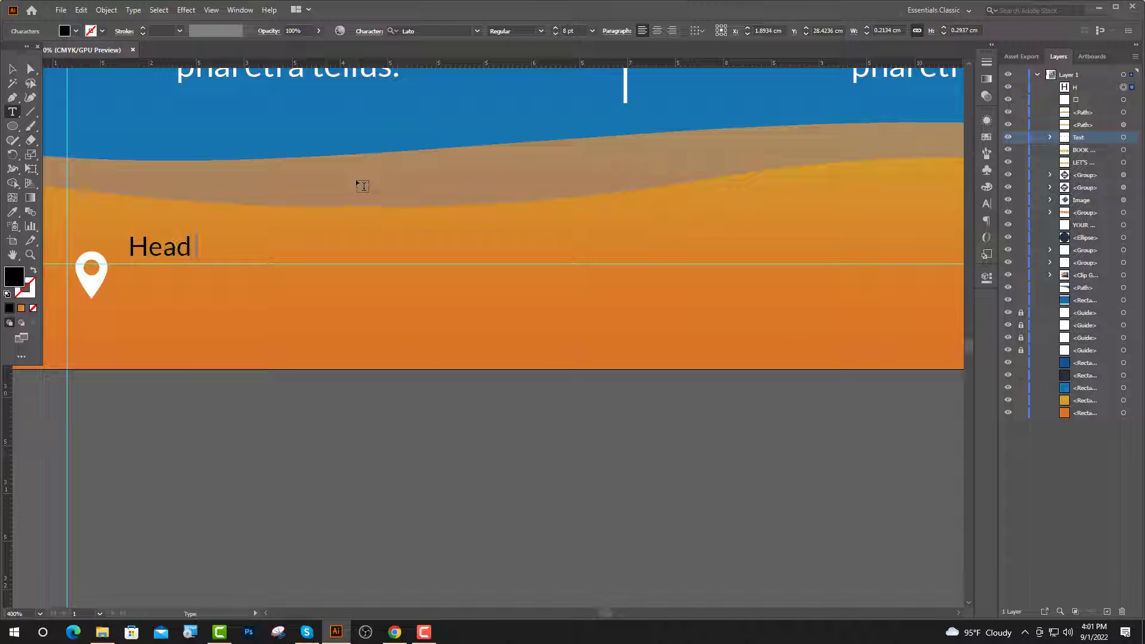
text( Offic)
text(e)
key(Return)
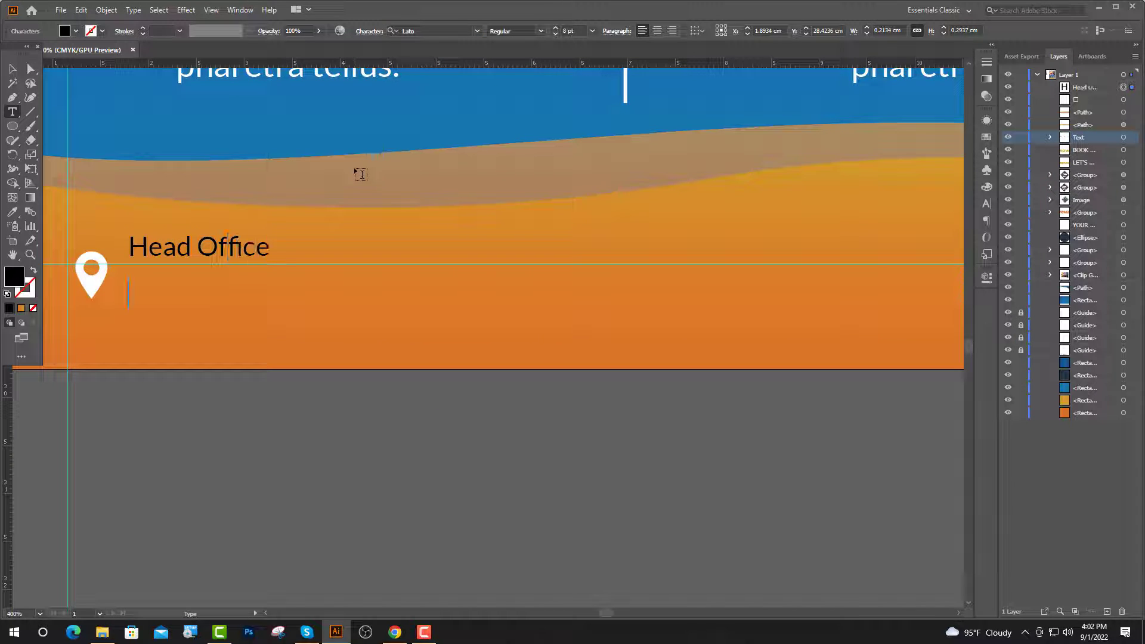
text(St, Lore)
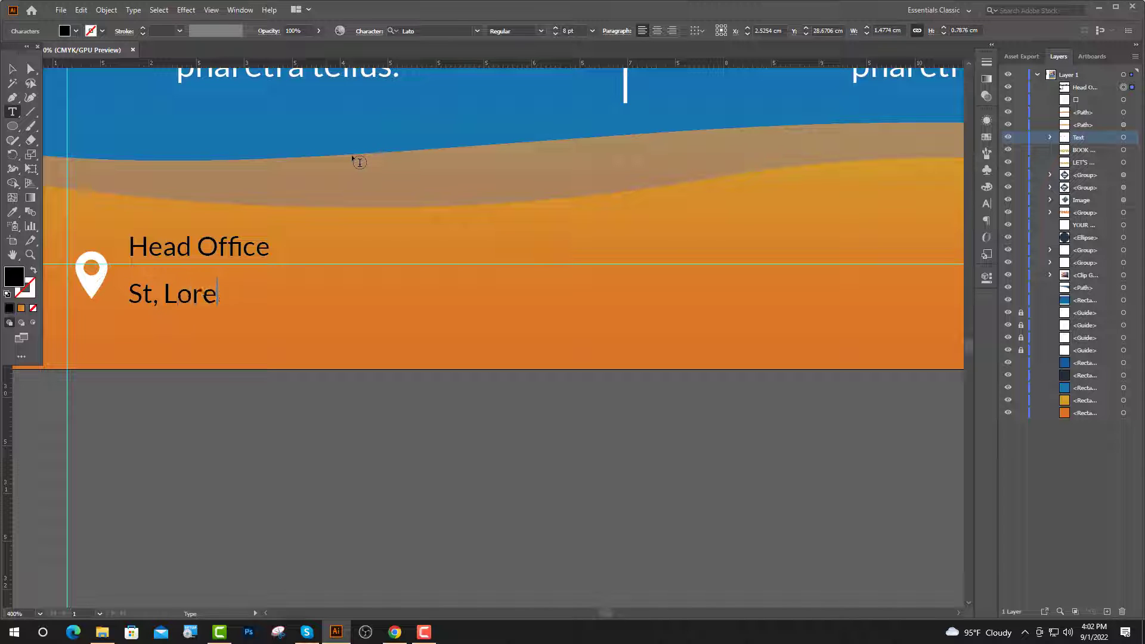
text(m No 7)
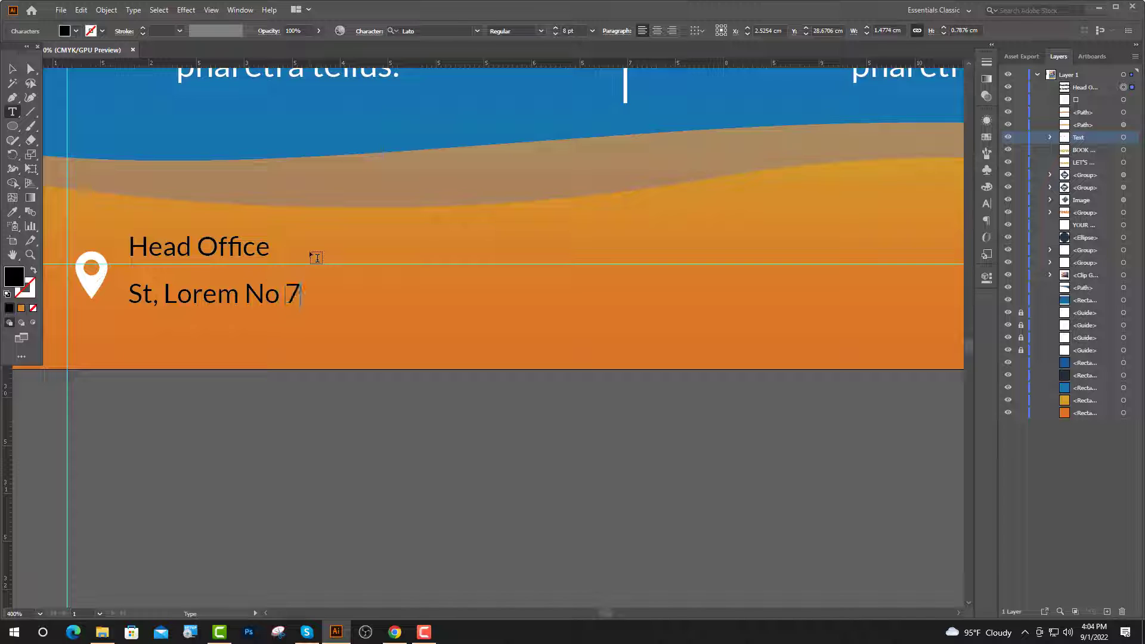
text(, NY City)
Set the 'Head Office' line in the Bold style.
drag(317, 257, 127, 250)
click(572, 31)
click(541, 31)
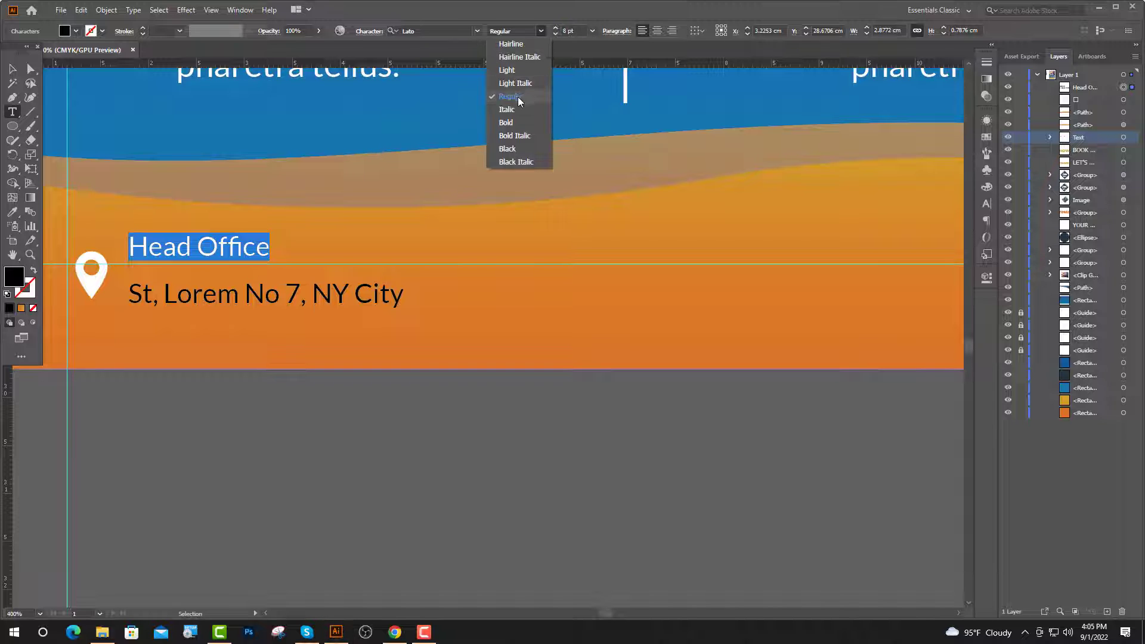
click(516, 127)
key(Escape)
Reduce the leading so the address line sits closer under Head Office.
click(987, 204)
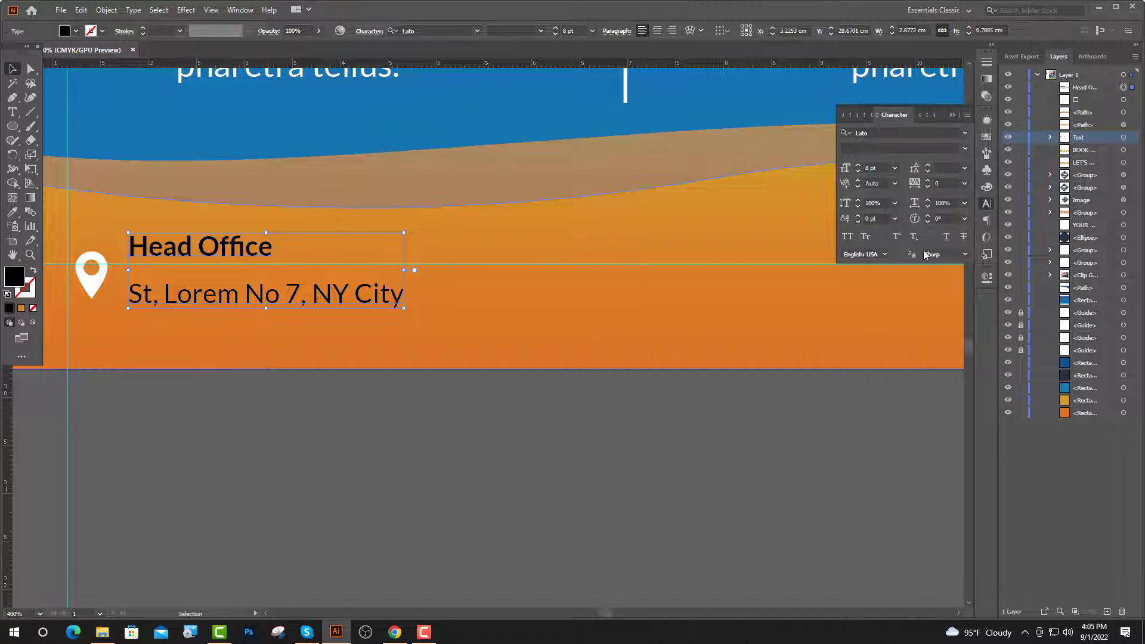
click(964, 168)
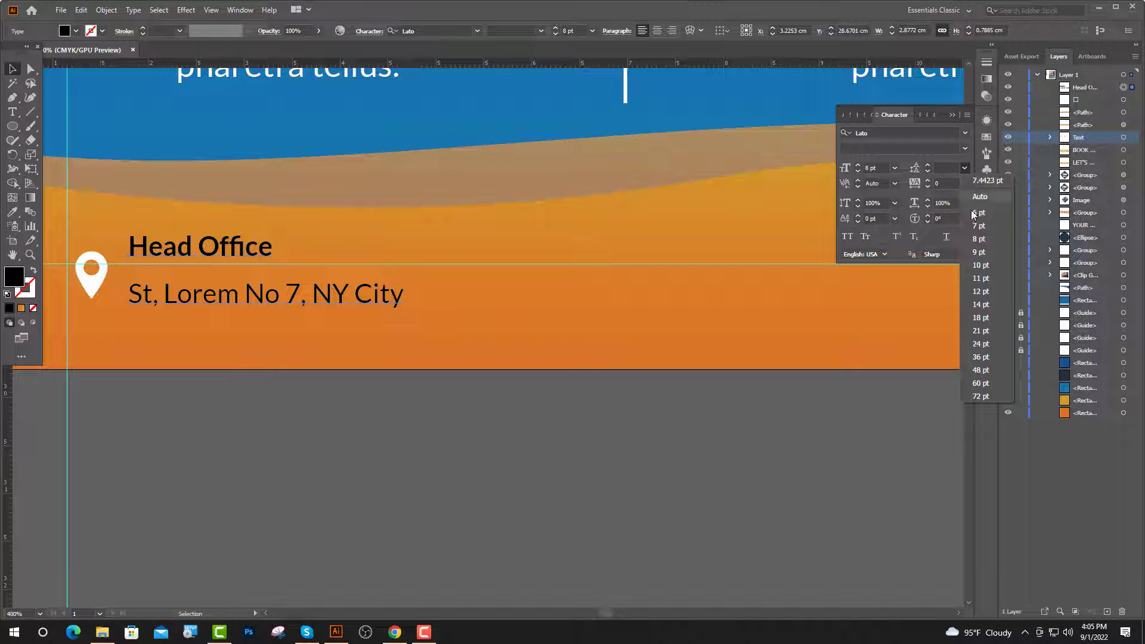
click(978, 252)
Vertically centre the pin icon against the address text.
click(98, 287)
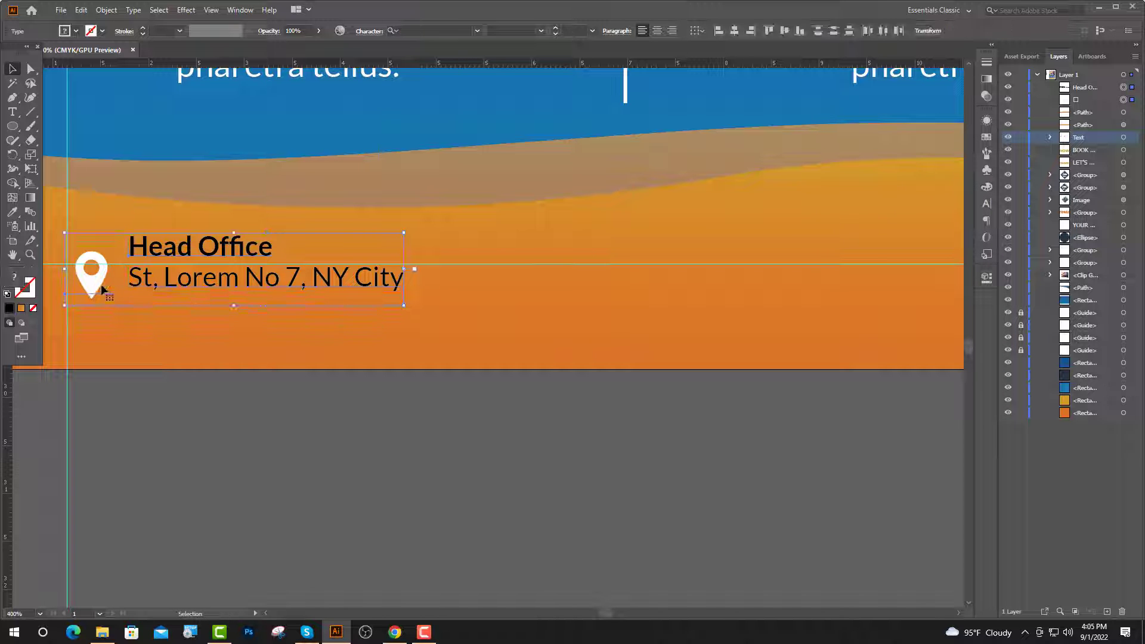
click(784, 32)
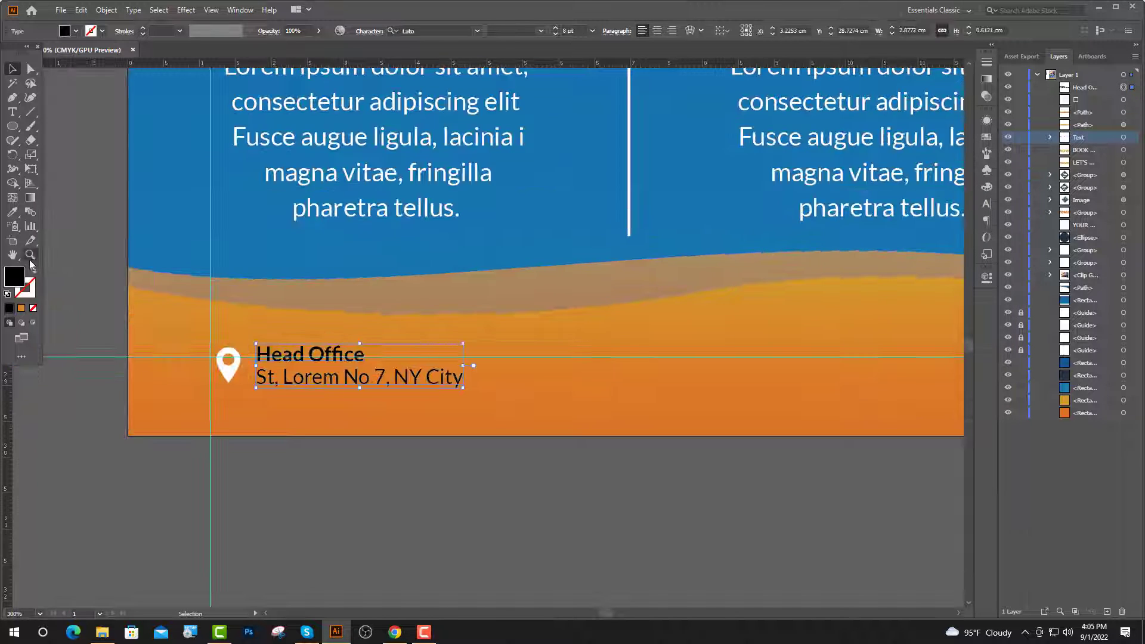
scroll(324, 345, up, 2)
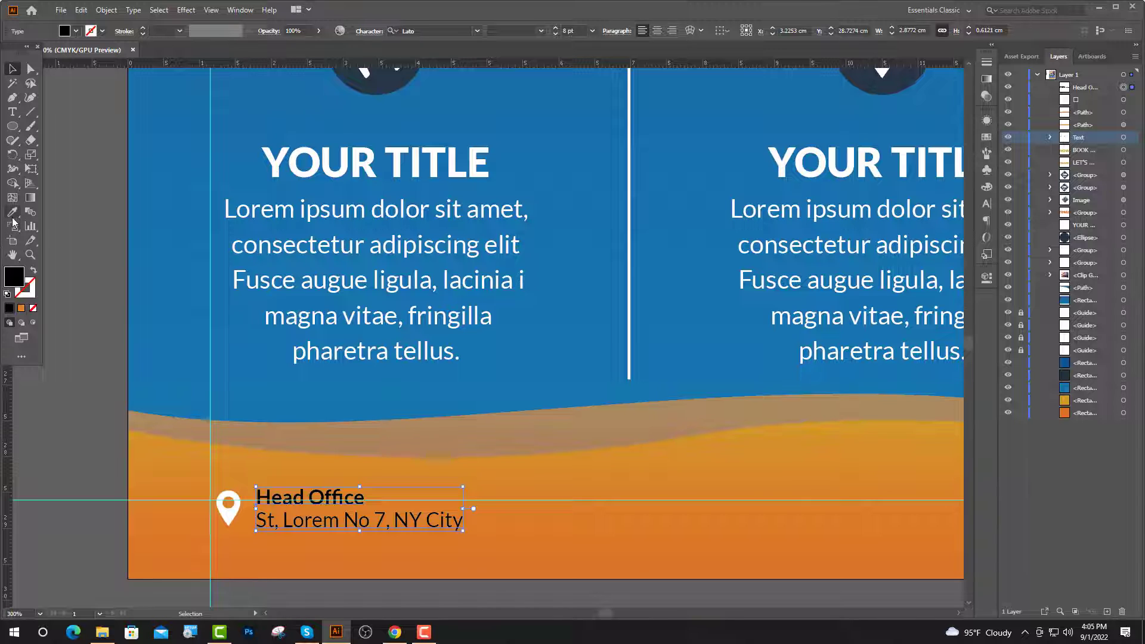
scroll(346, 279, up, 10)
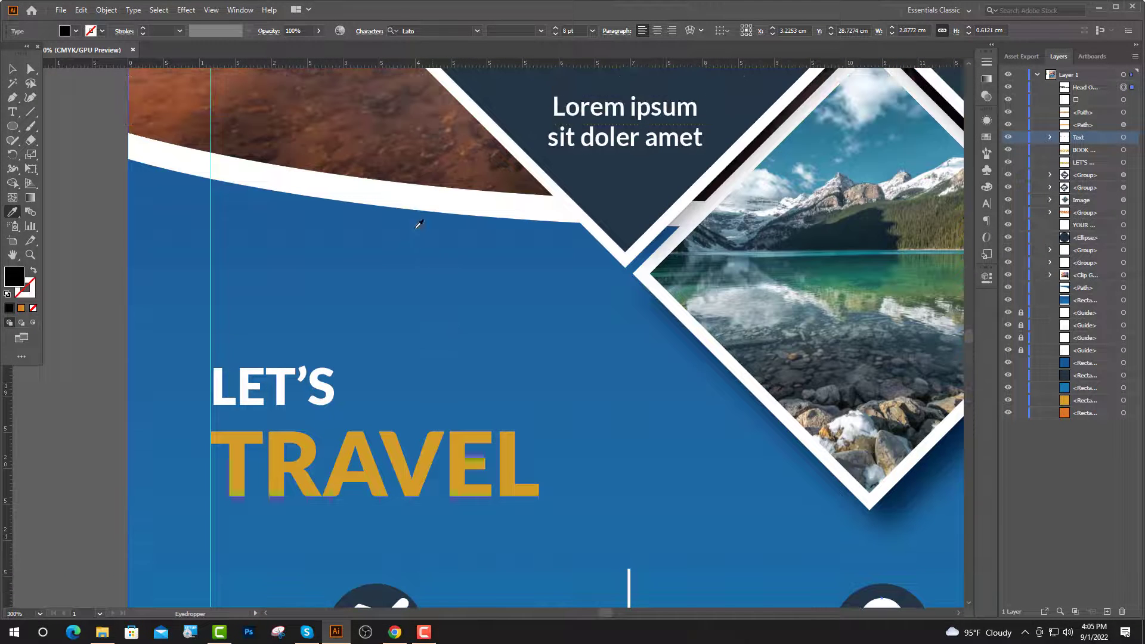
click(396, 192)
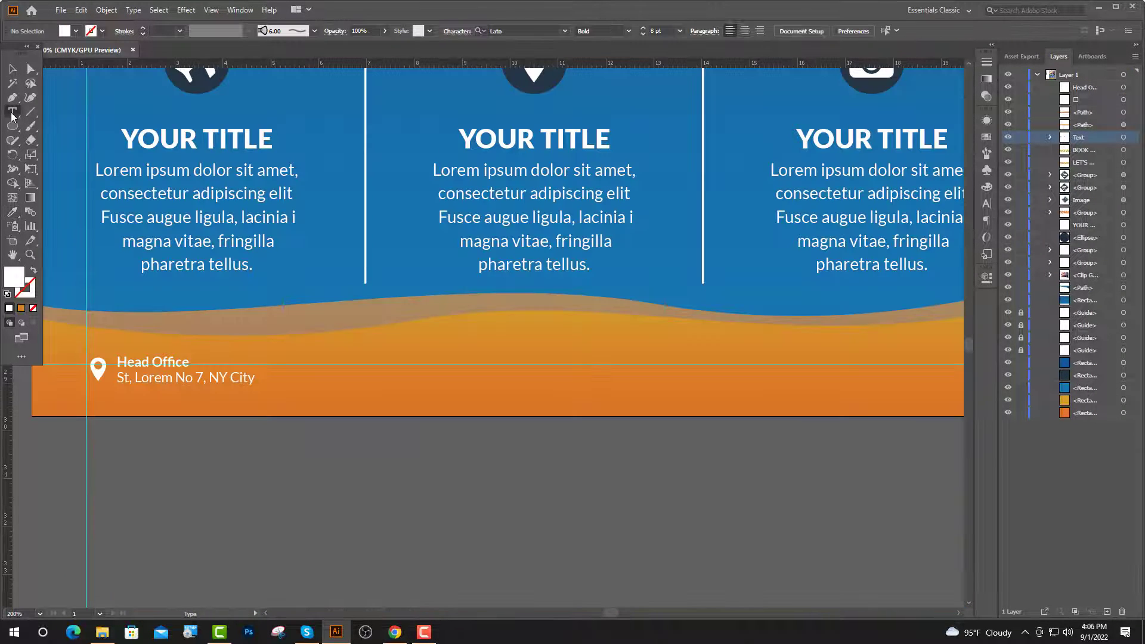
click(358, 371)
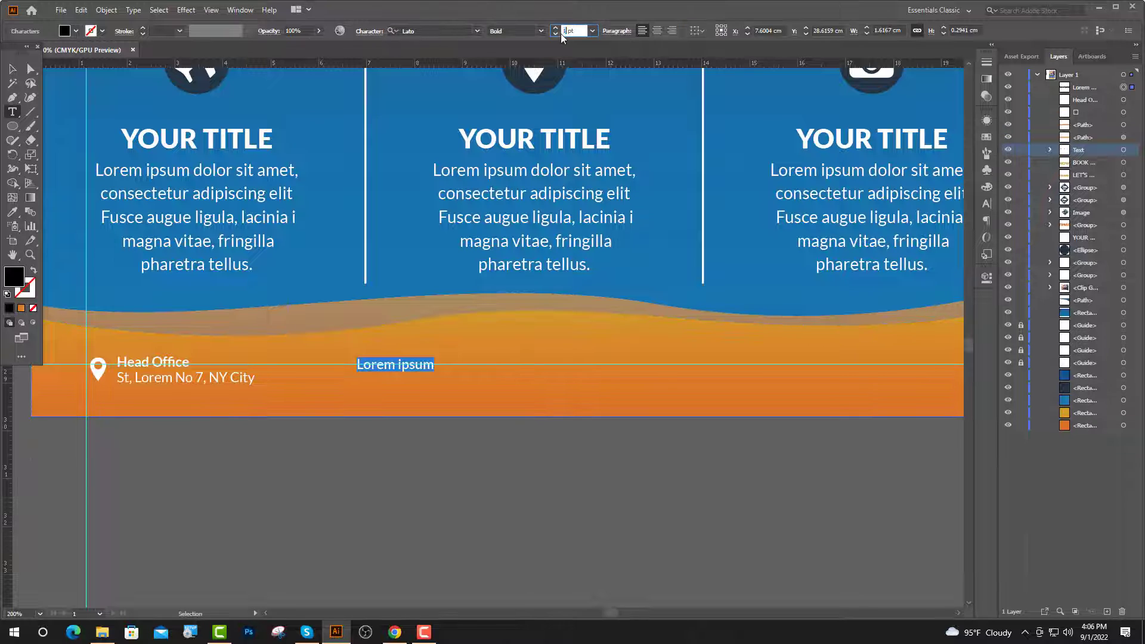
text(16)
key(Return)
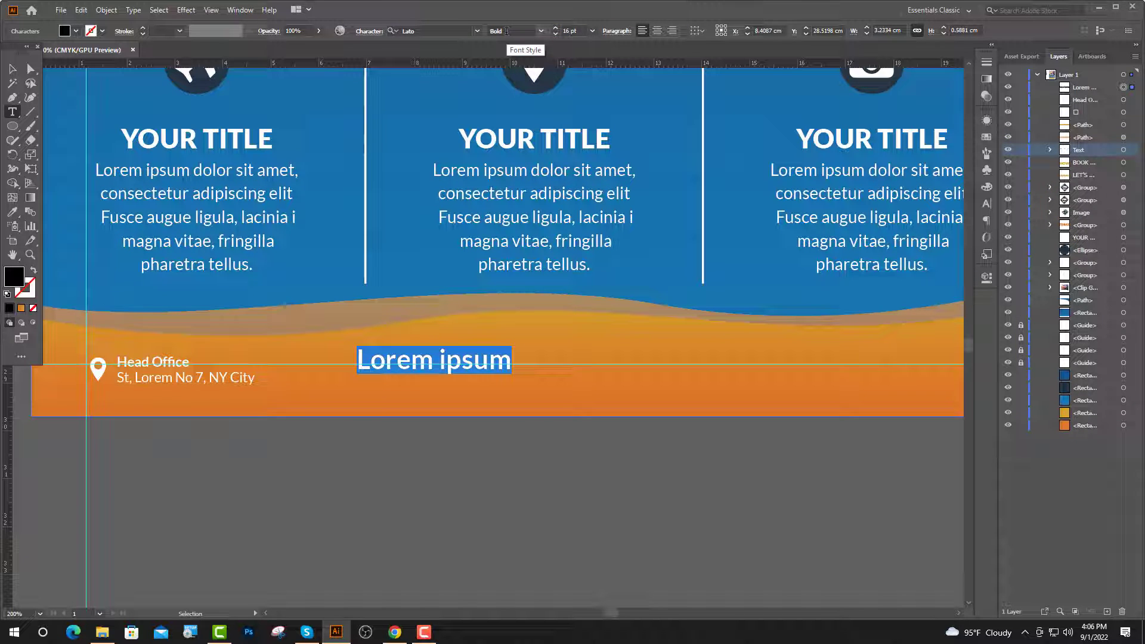
text(www.)
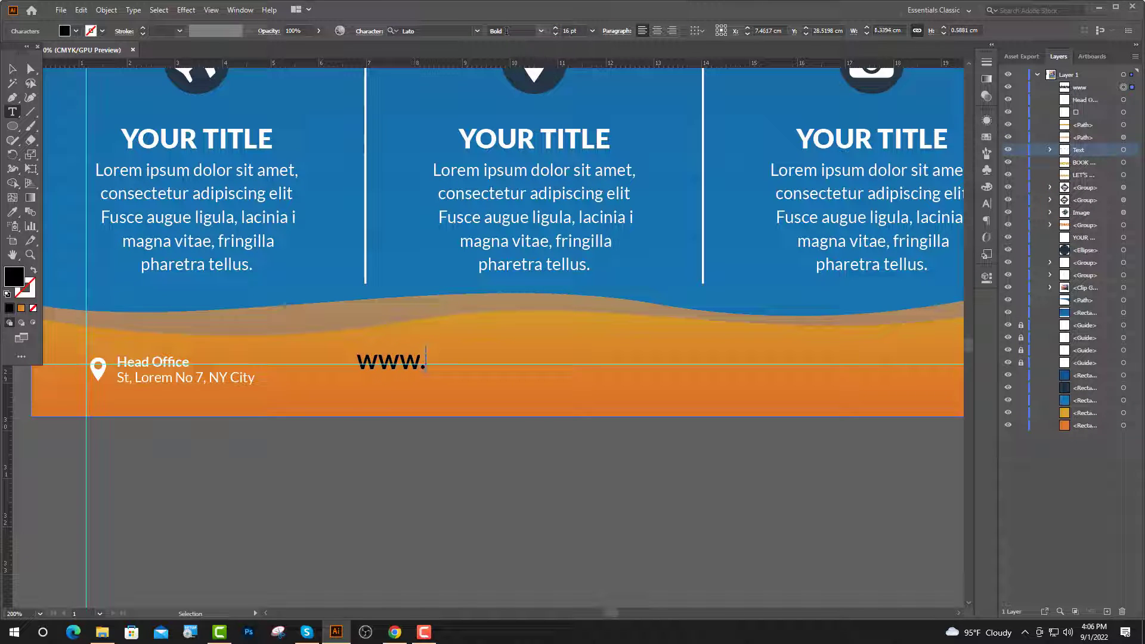
text(yourw)
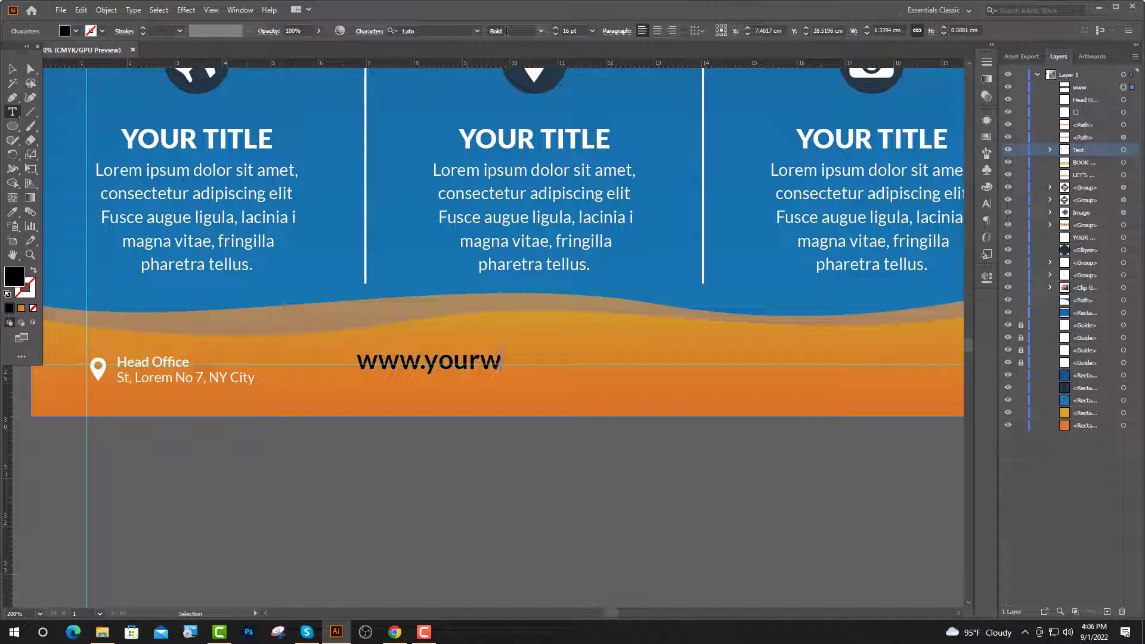
text(eb.com)
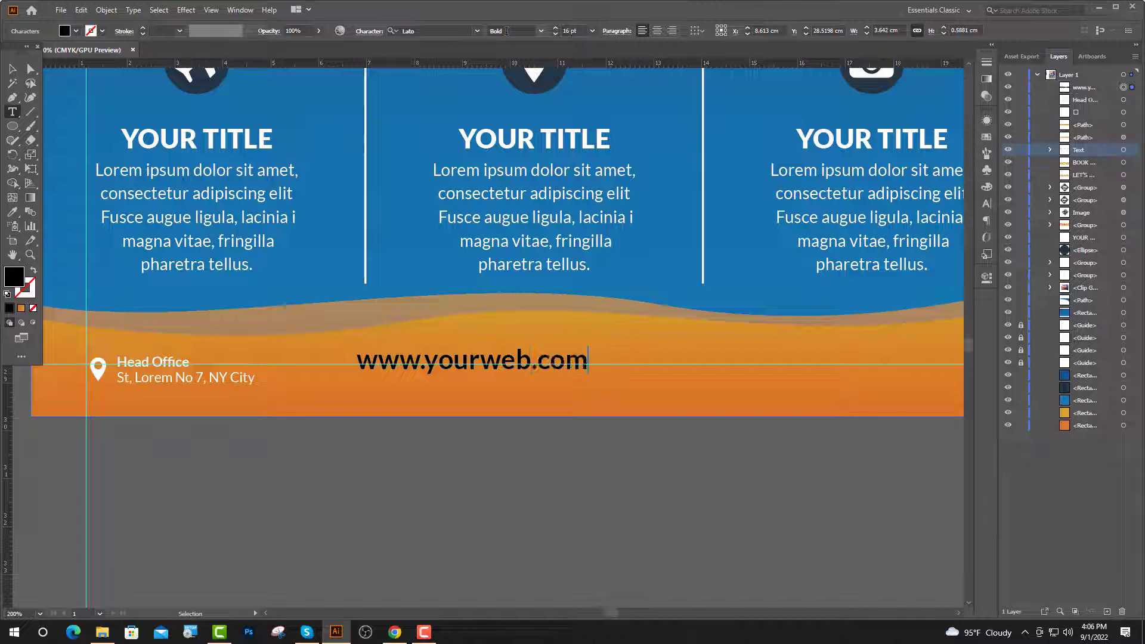
Colour the web address white and centre it horizontally on the artboard.
click(12, 211)
scroll(529, 127, up, 3)
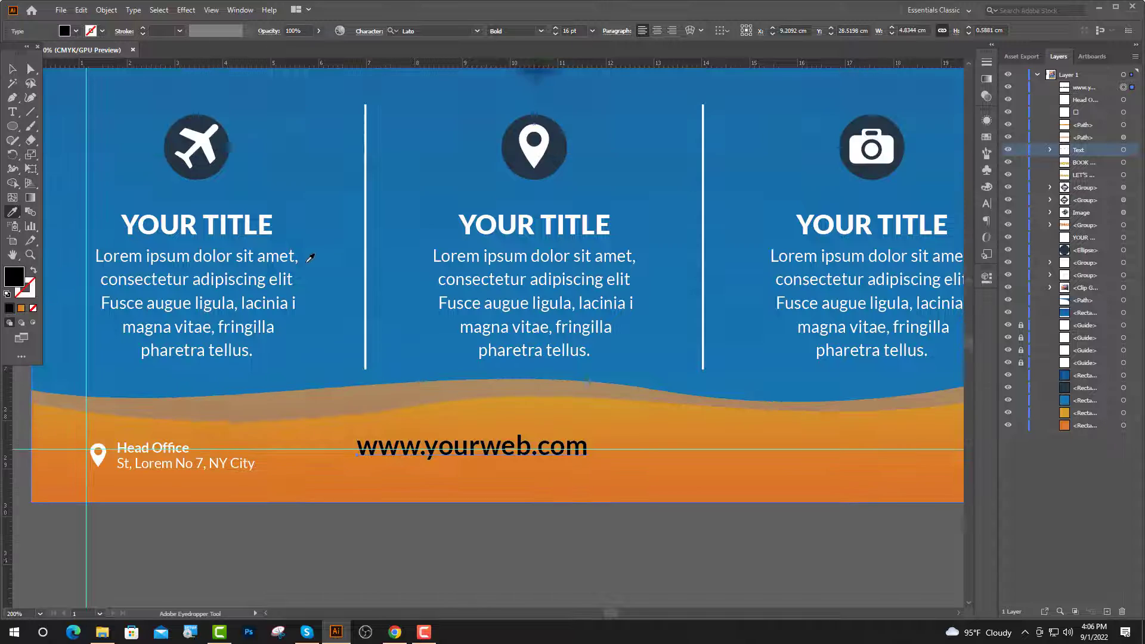
click(533, 111)
key(v)
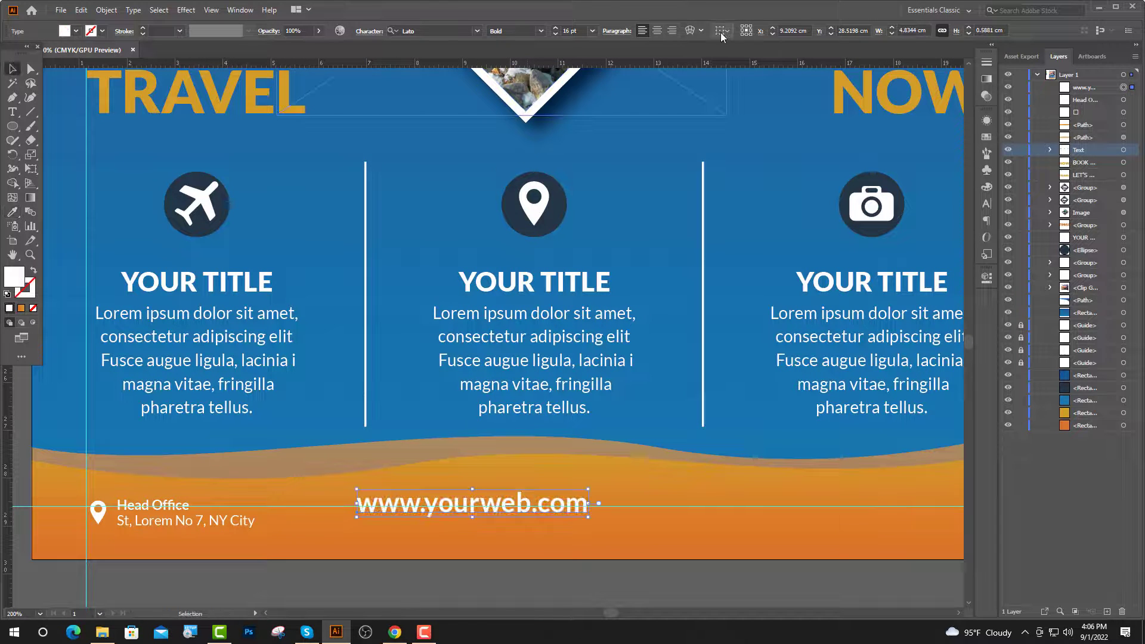
click(723, 30)
click(733, 70)
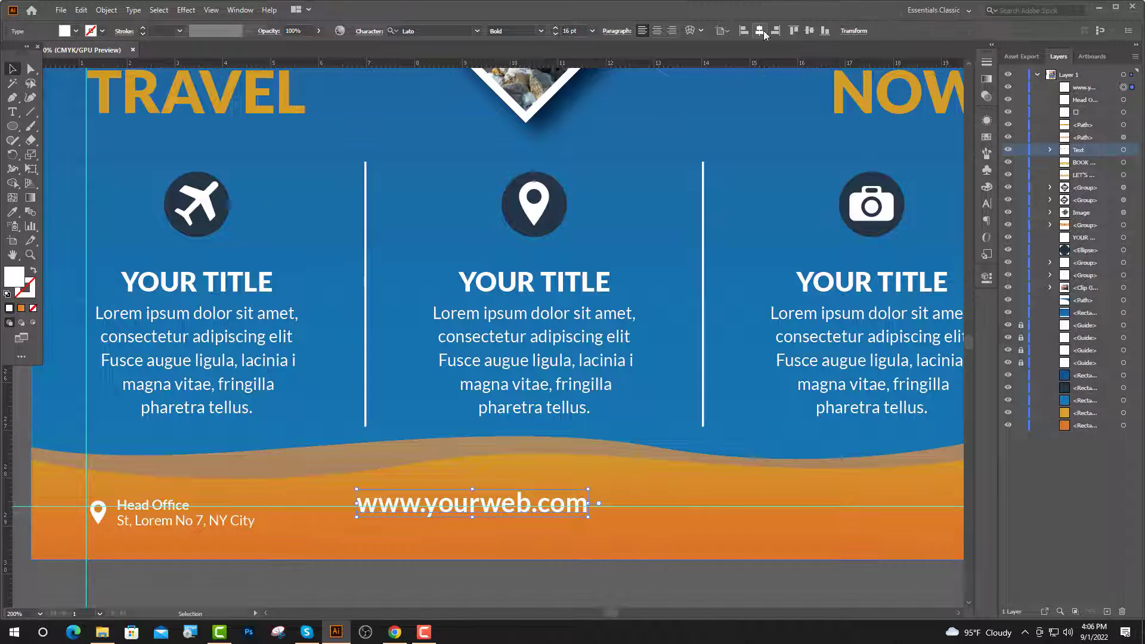
click(759, 29)
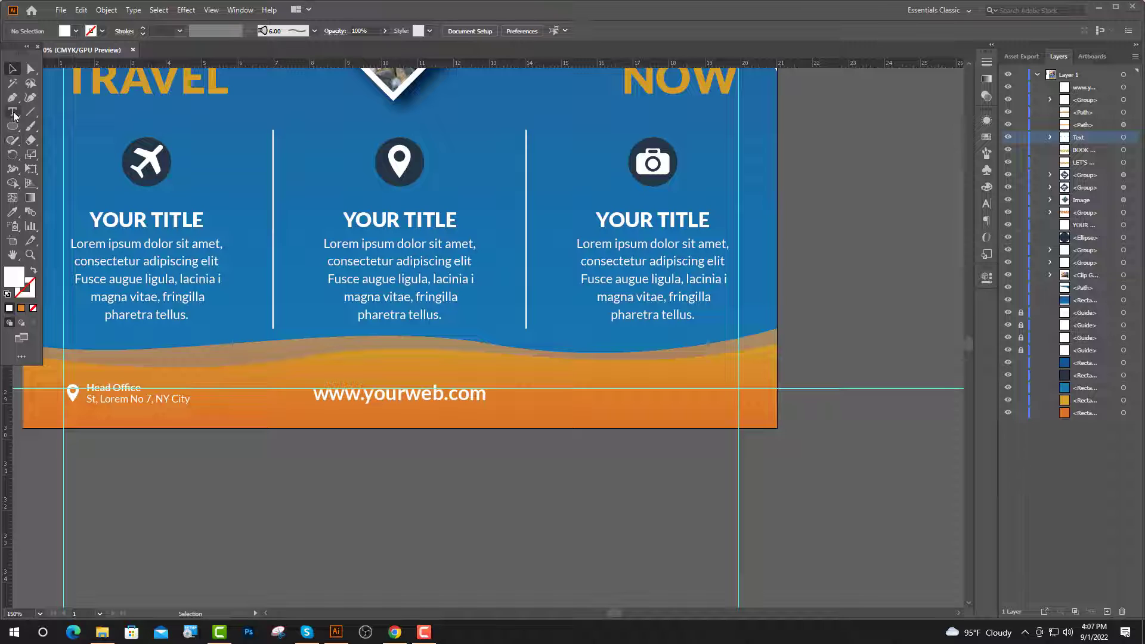
click(12, 112)
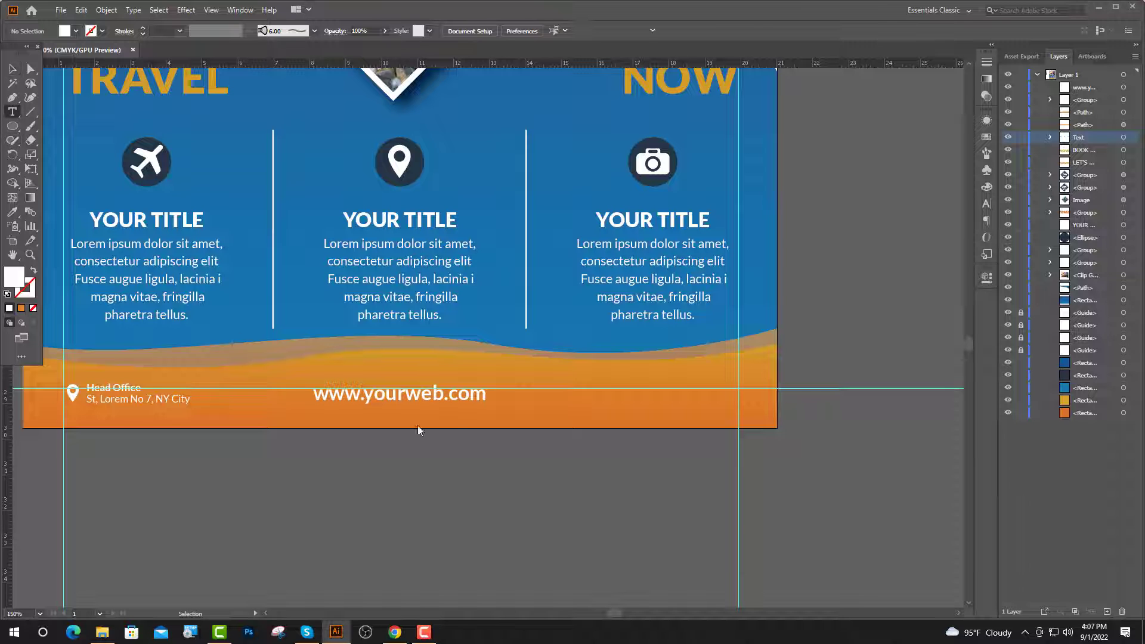
Start a text line right of the web address and copy Icofont's Instagram glyph.
click(599, 389)
click(563, 31)
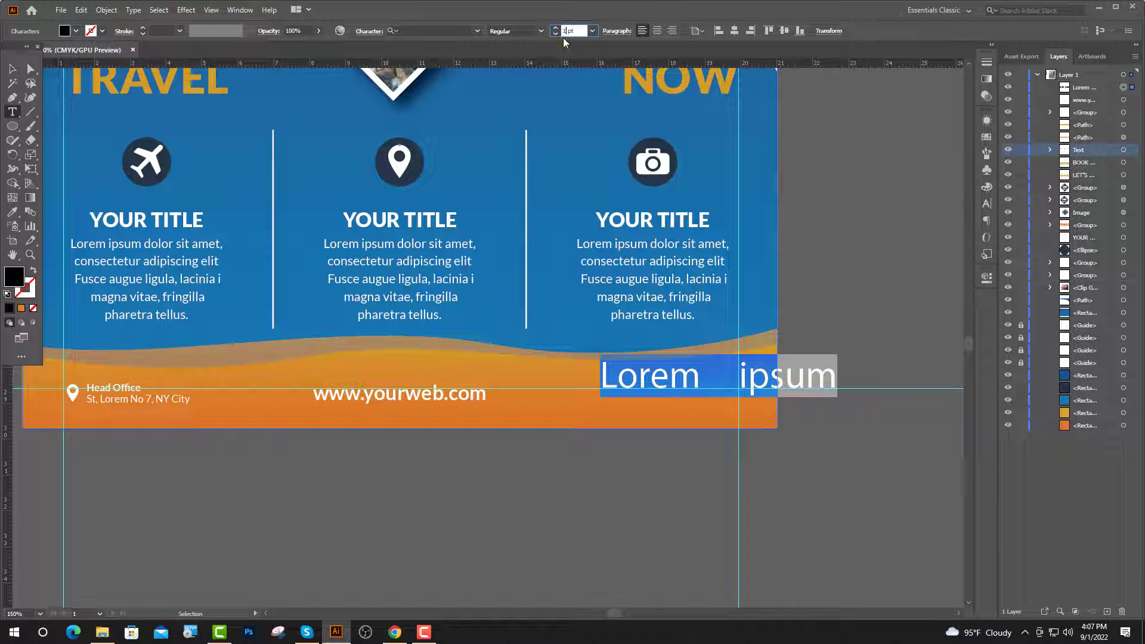
click(394, 632)
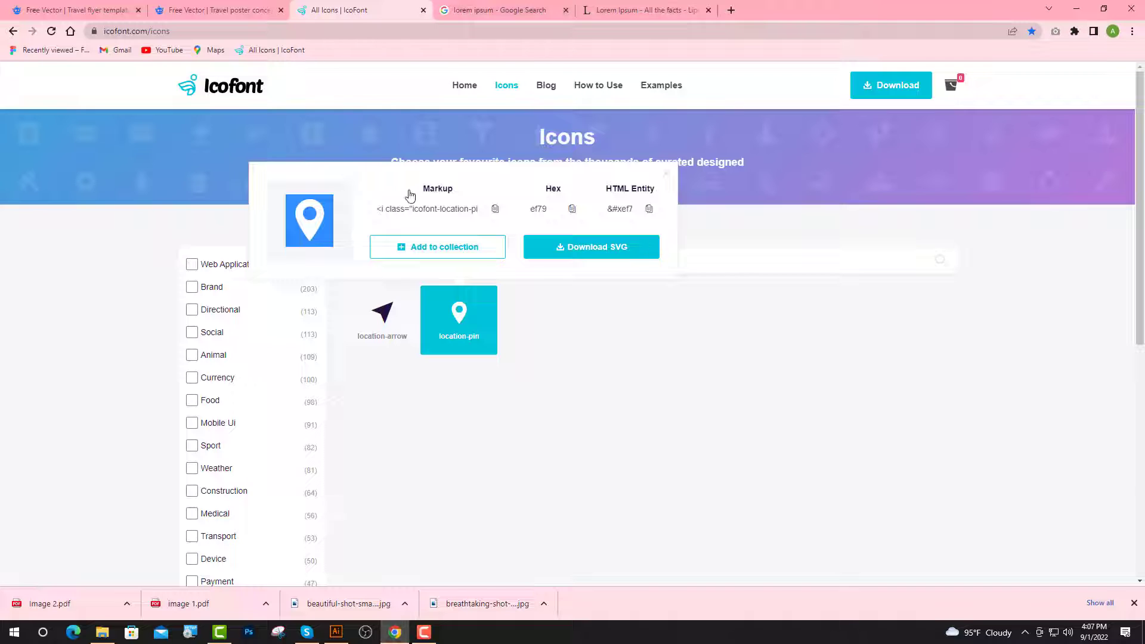
click(386, 268)
key(BackSpace)
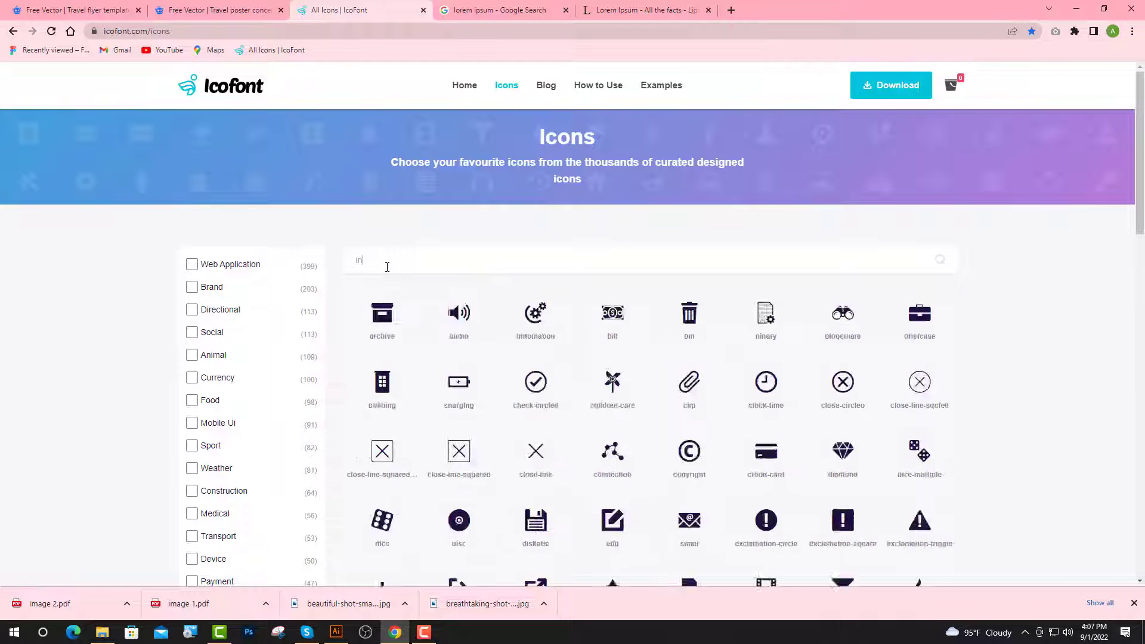
text(ins)
click(459, 314)
double_click(329, 223)
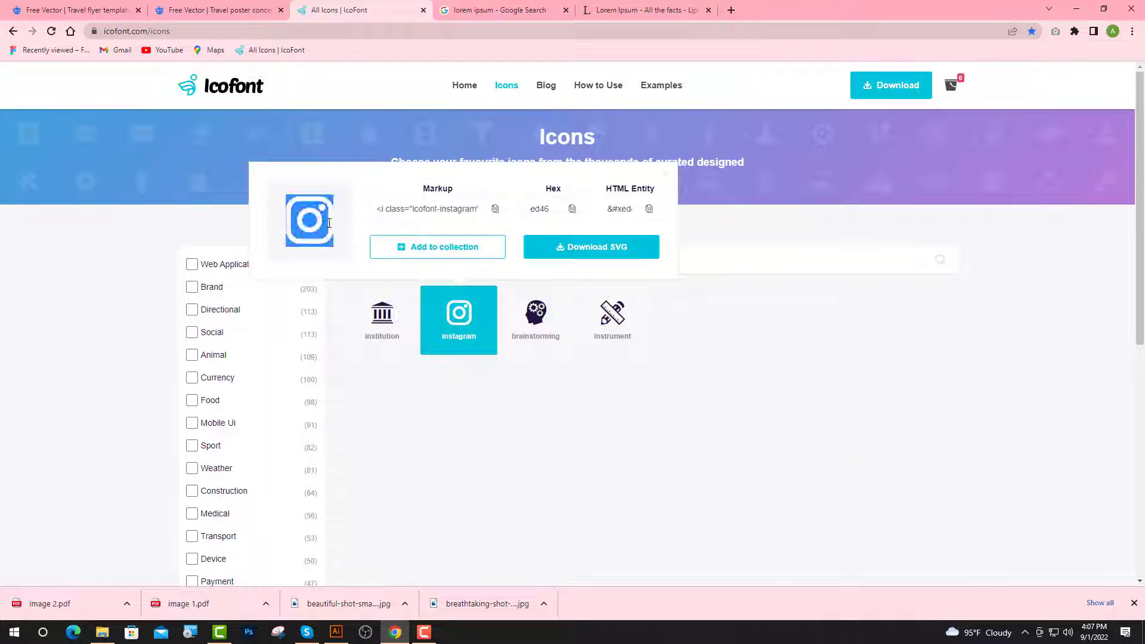
key(ctrl+c)
click(336, 631)
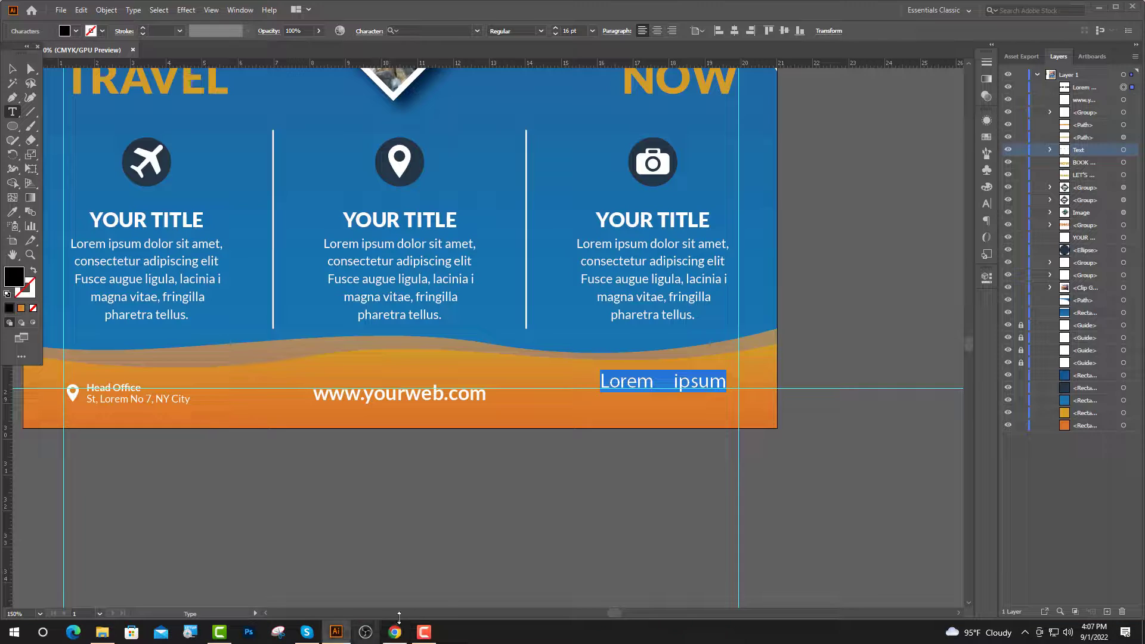
Paste the Instagram glyph over the Lorem ipsum text and set it in icofont.
key(ctrl+v)
scroll(604, 378, up, 2)
drag(616, 383, 598, 385)
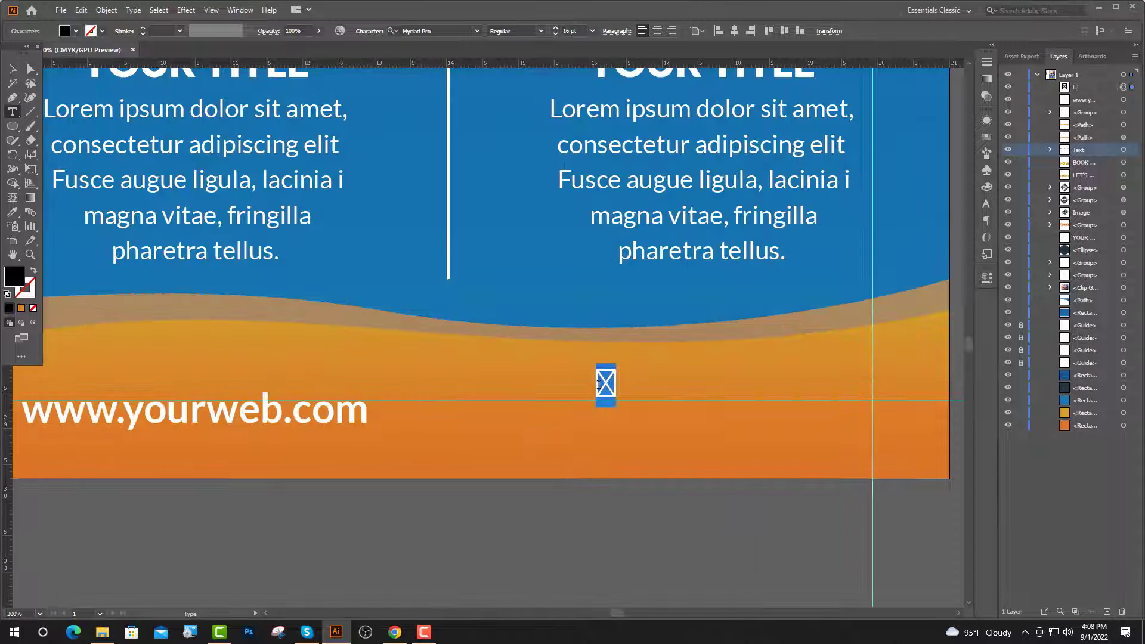
click(439, 29)
text(ic)
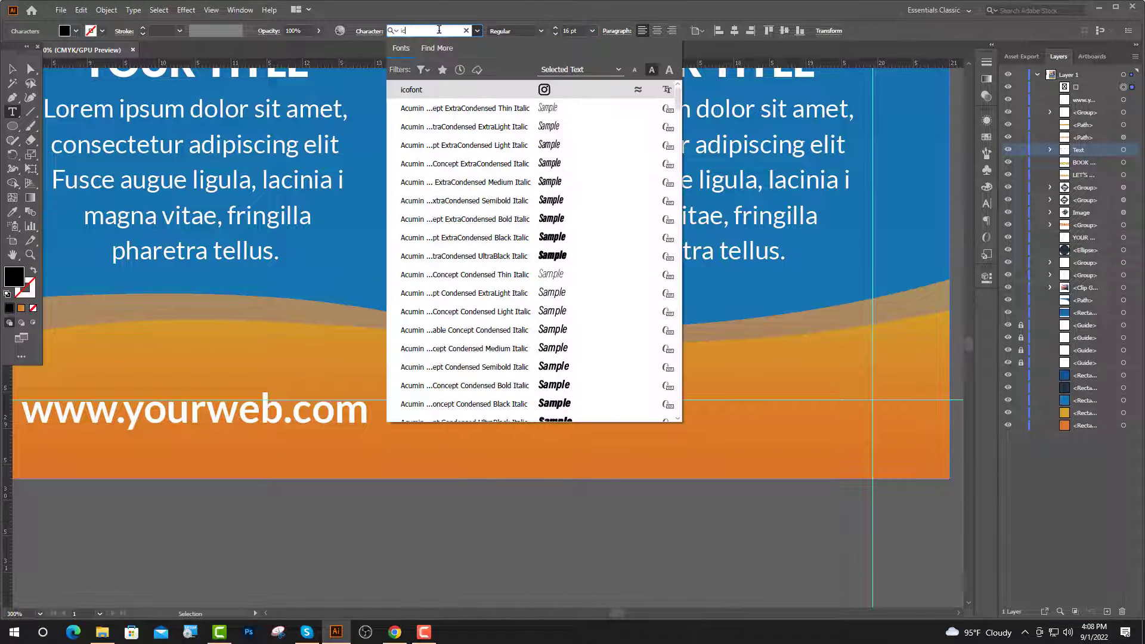
click(468, 91)
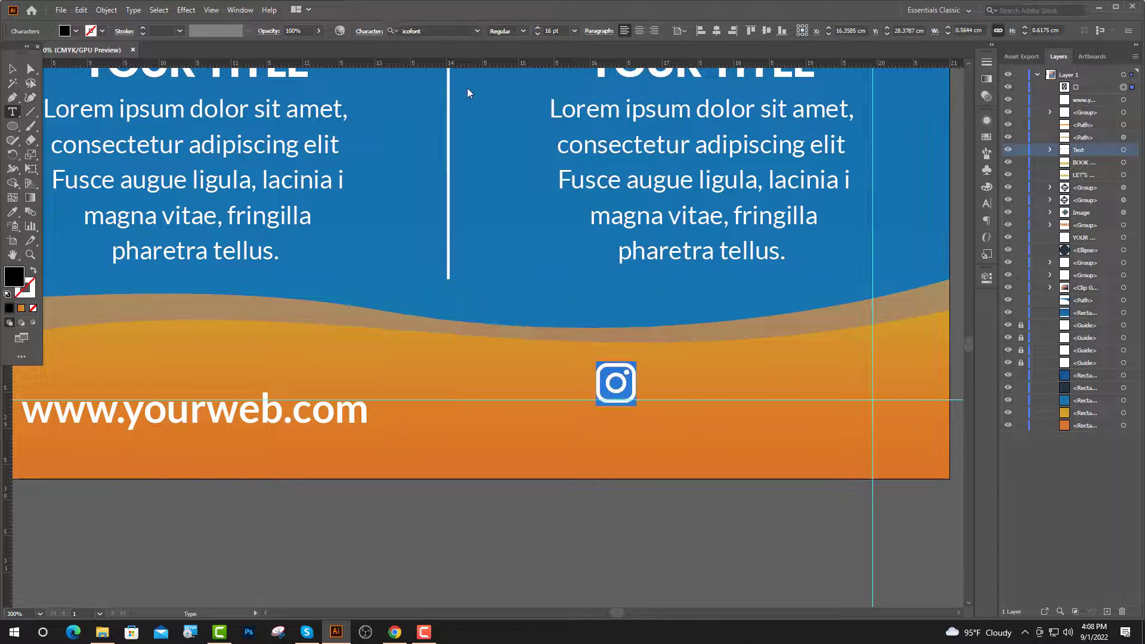
Make the Instagram icon white by sampling the white curve.
click(13, 213)
scroll(380, 240, down, 2)
scroll(382, 244, down, 2)
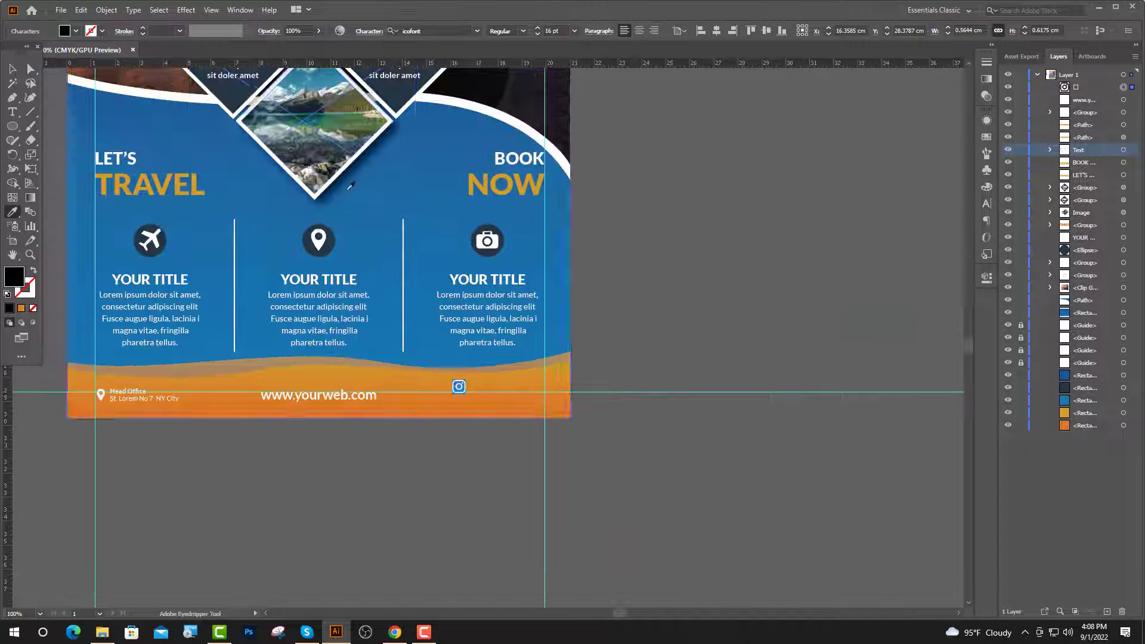
click(185, 93)
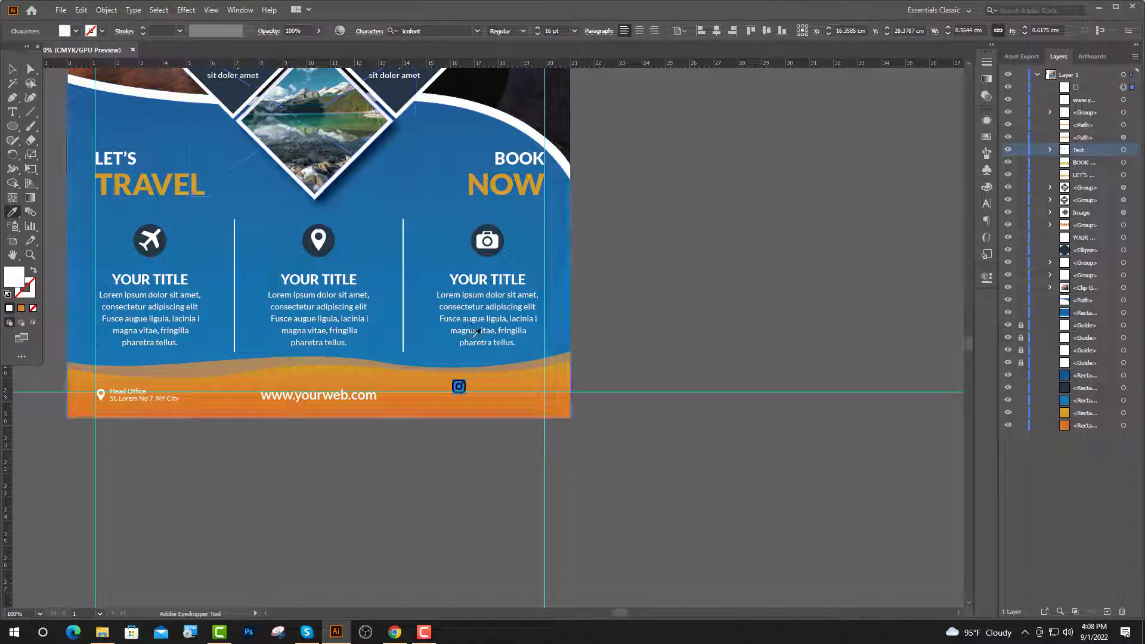
scroll(478, 386, up, 3)
click(13, 69)
Move the Instagram icon into place and drag a duplicate to its right.
click(365, 542)
drag(424, 393, 435, 419)
key(space)
drag(448, 416, 504, 363)
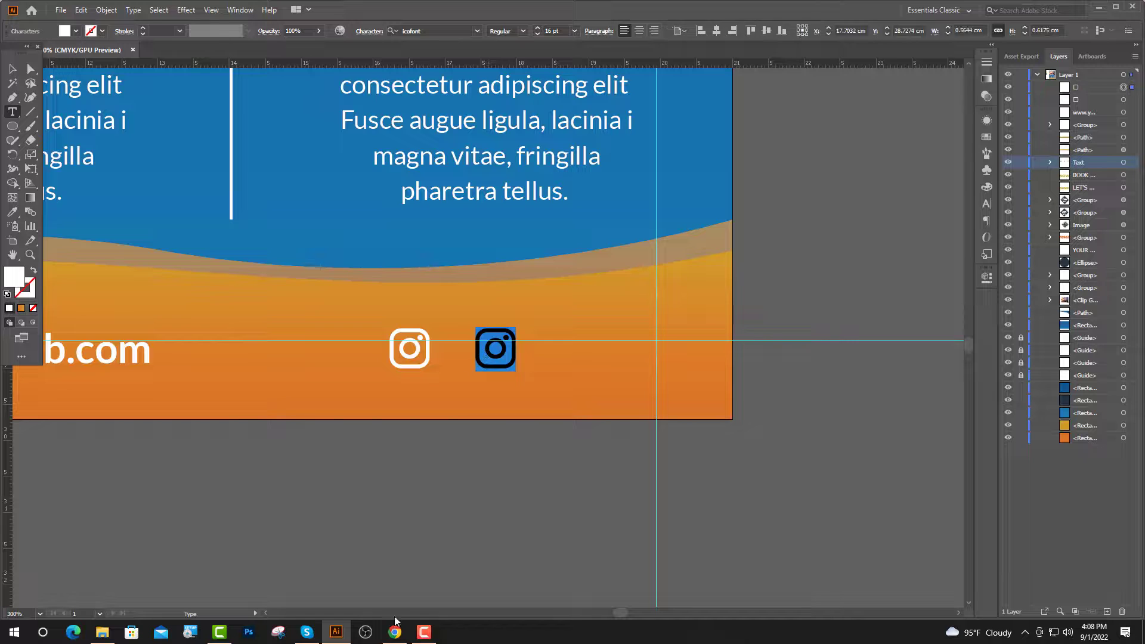
Replace the duplicate with the Twitter glyph and drag another copy to its right.
click(395, 632)
click(454, 214)
text(tw)
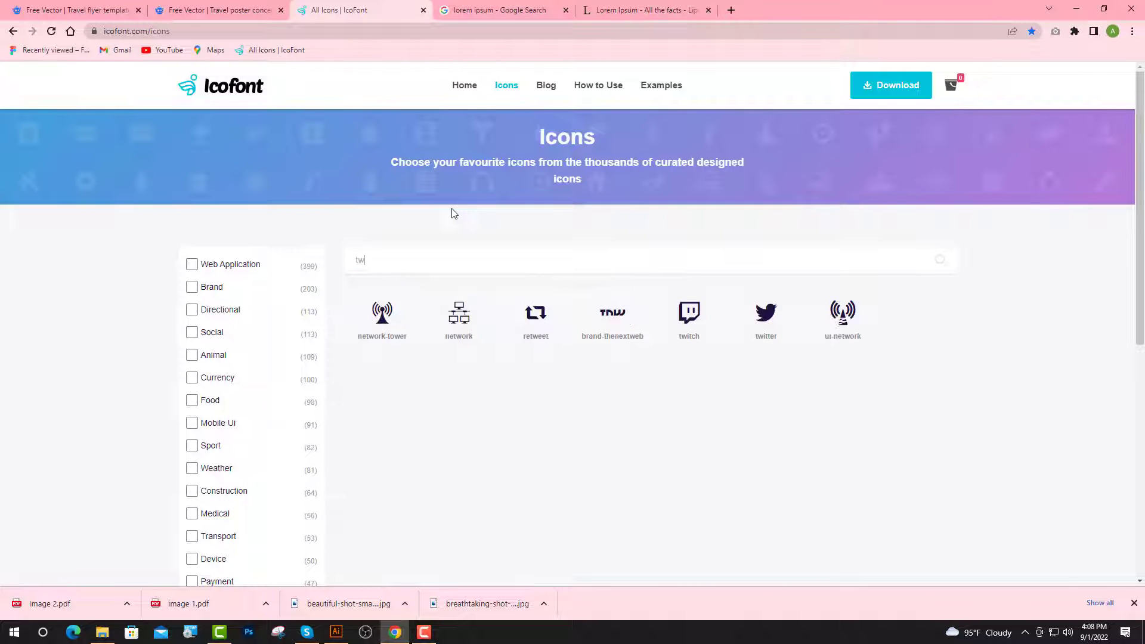
click(766, 315)
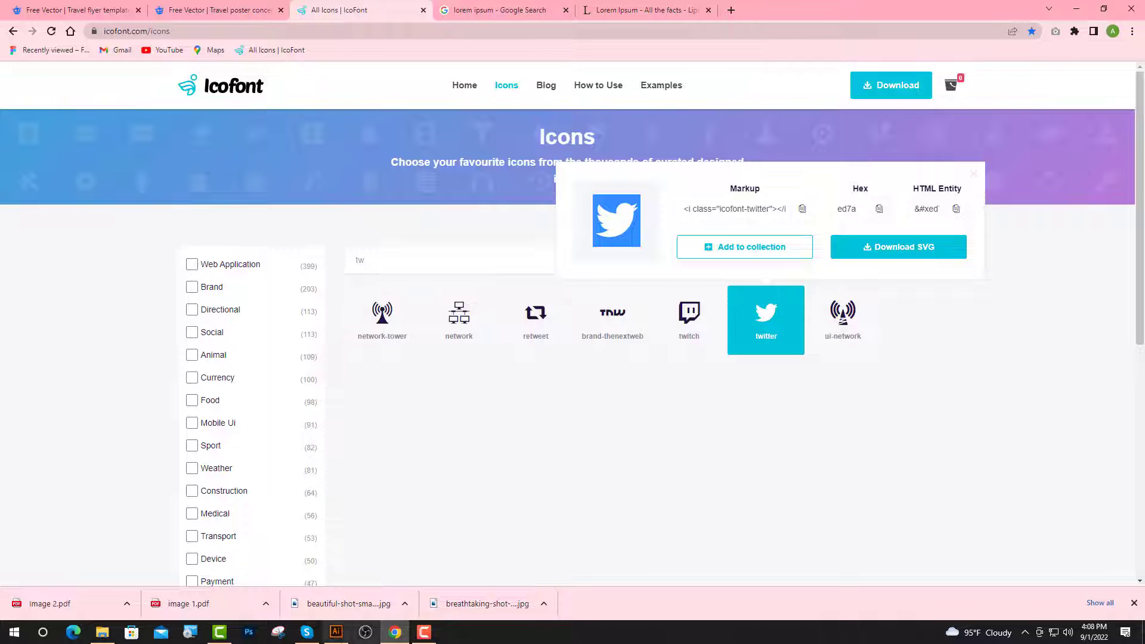
click(340, 636)
key(ctrl+v)
key(Escape)
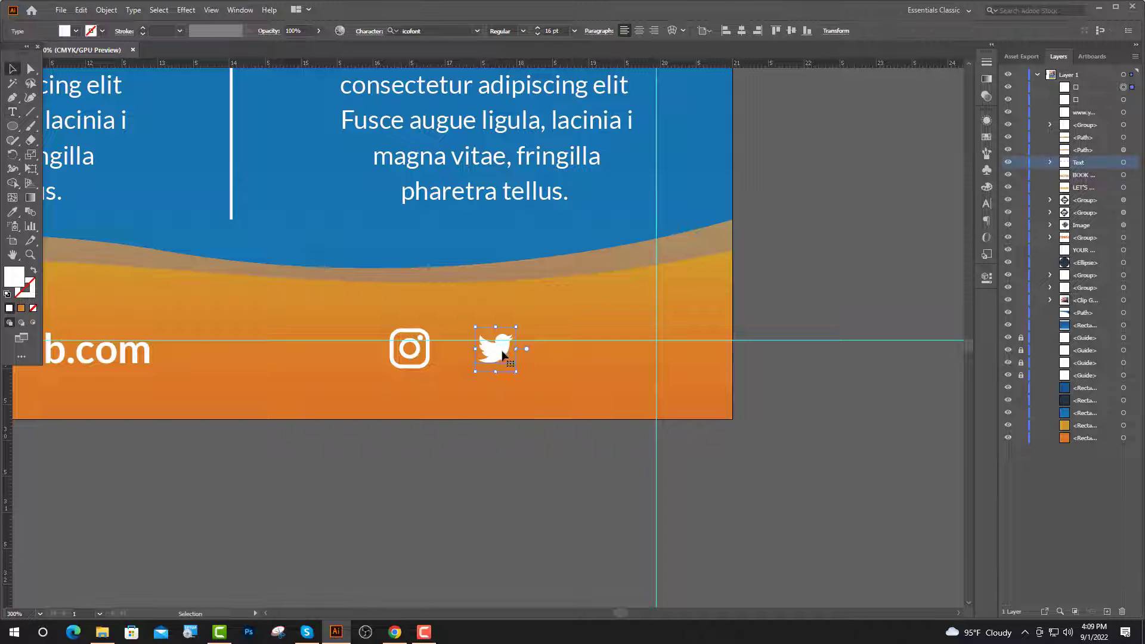
drag(510, 356, 604, 356)
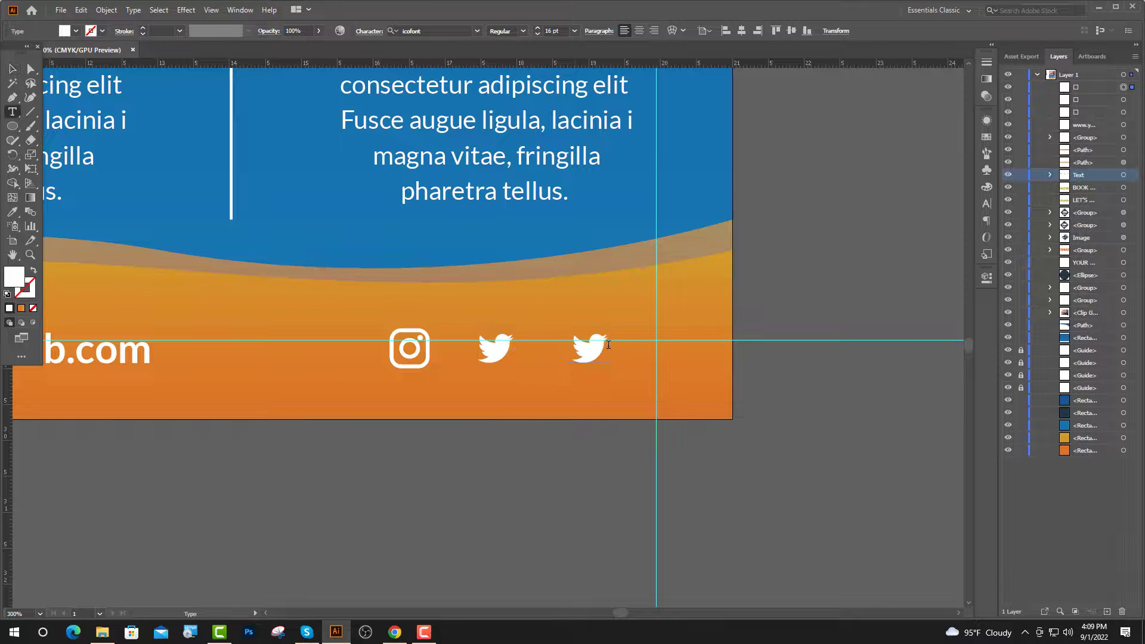
key(Return)
Search Icofont for the Facebook icon and select its glyph to copy.
click(395, 633)
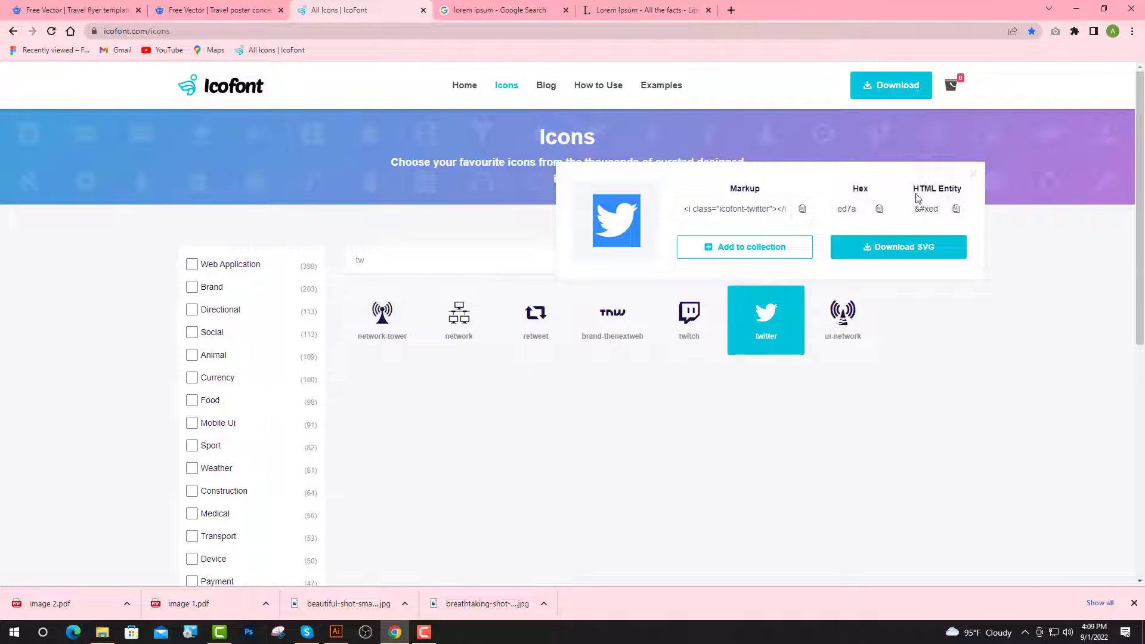
drag(411, 263, 341, 276)
text(f)
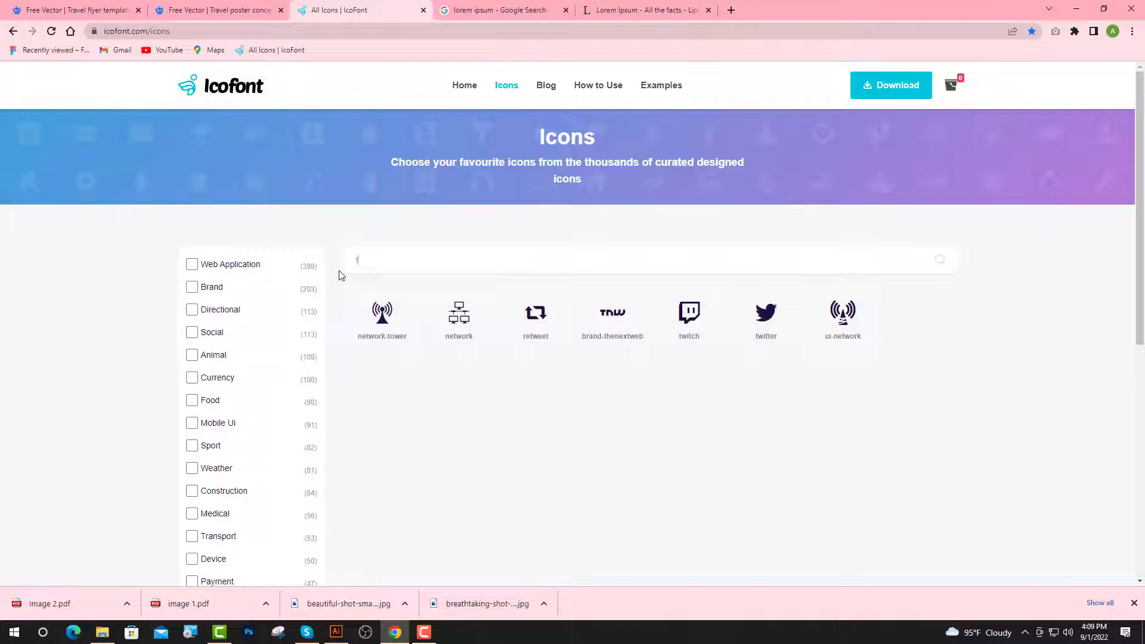
text(a)
click(842, 316)
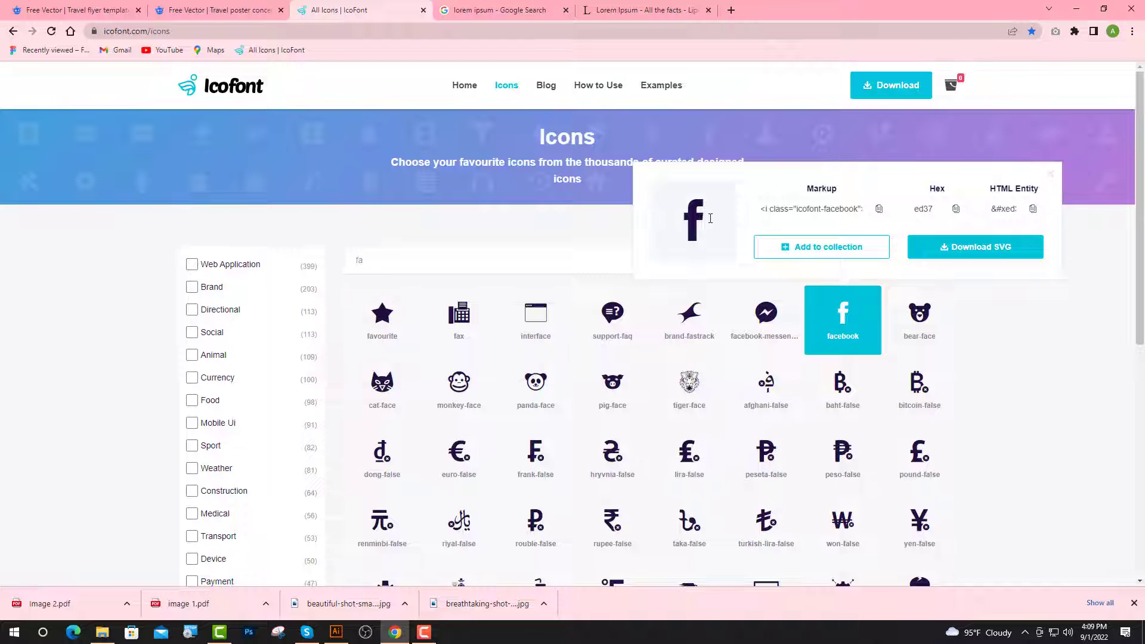
double_click(691, 216)
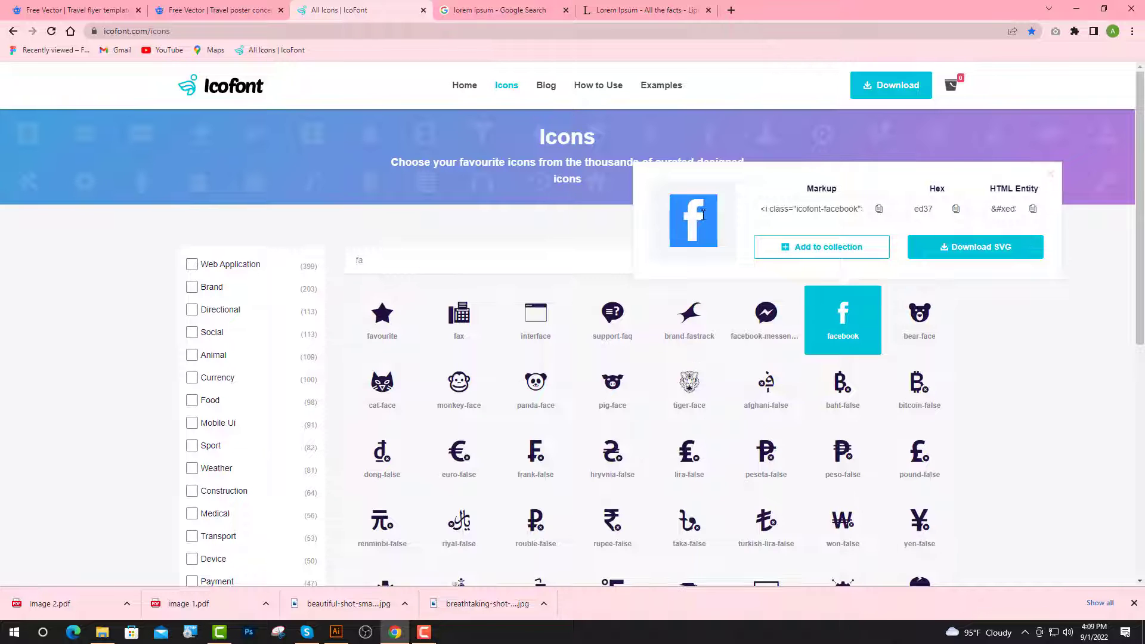
click(336, 632)
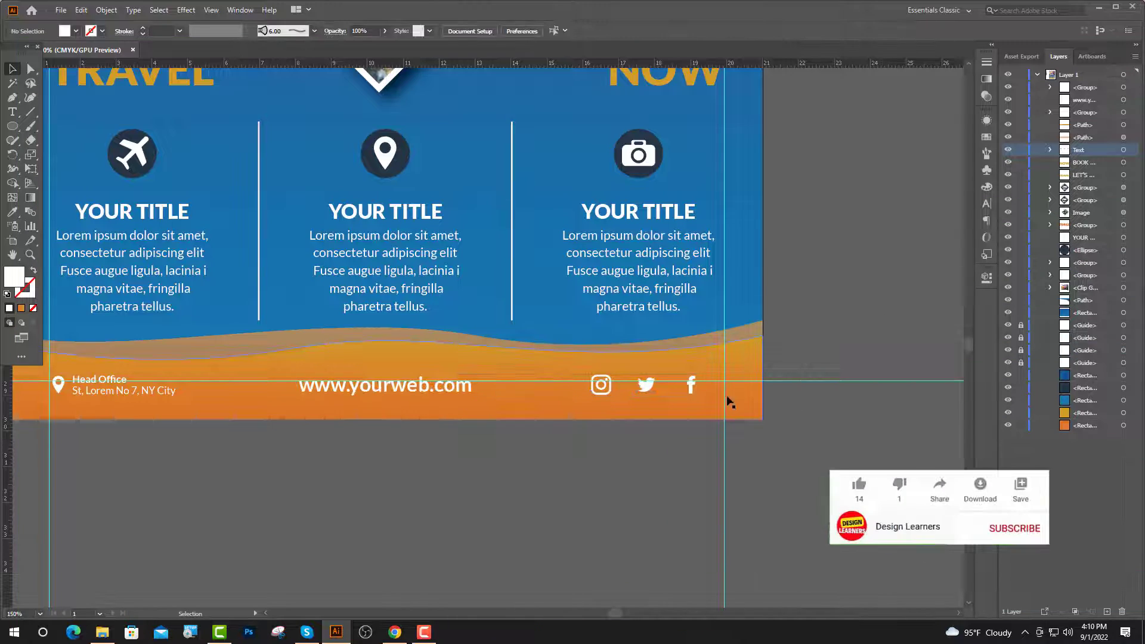
Move the row of social icons right to the margin guide.
scroll(764, 405, up, 2)
drag(614, 359, 674, 360)
click(621, 465)
scroll(565, 387, down, 5)
scroll(693, 316, up, 3)
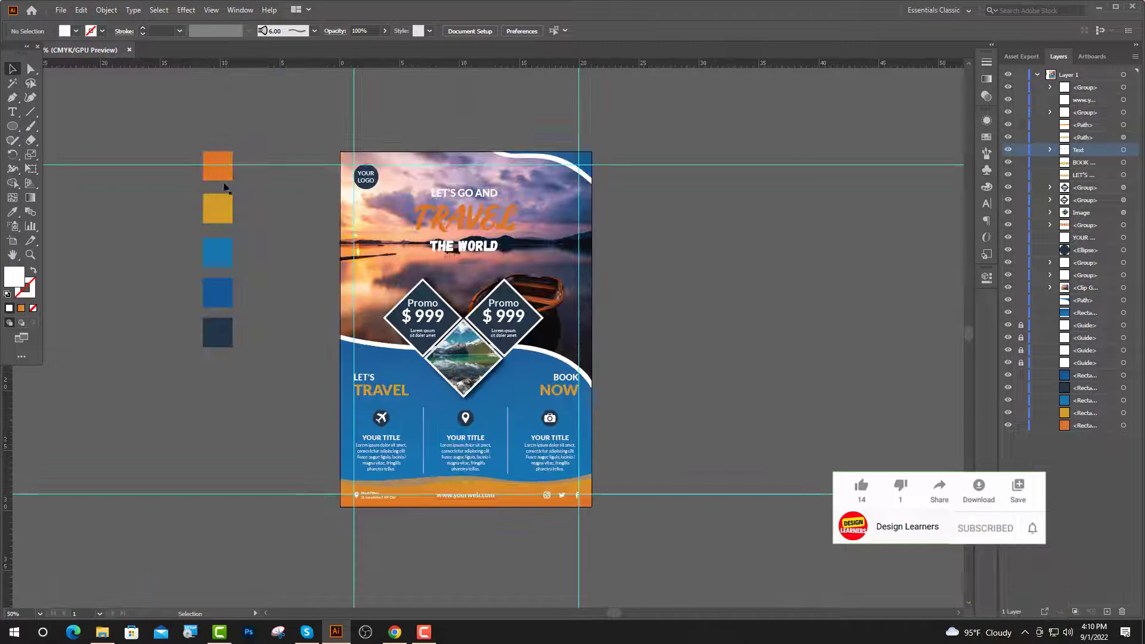
Delete the orange, yellow, light-blue and blue colour sample squares.
click(223, 174)
shift+click(227, 208)
shift+click(226, 250)
shift+click(223, 294)
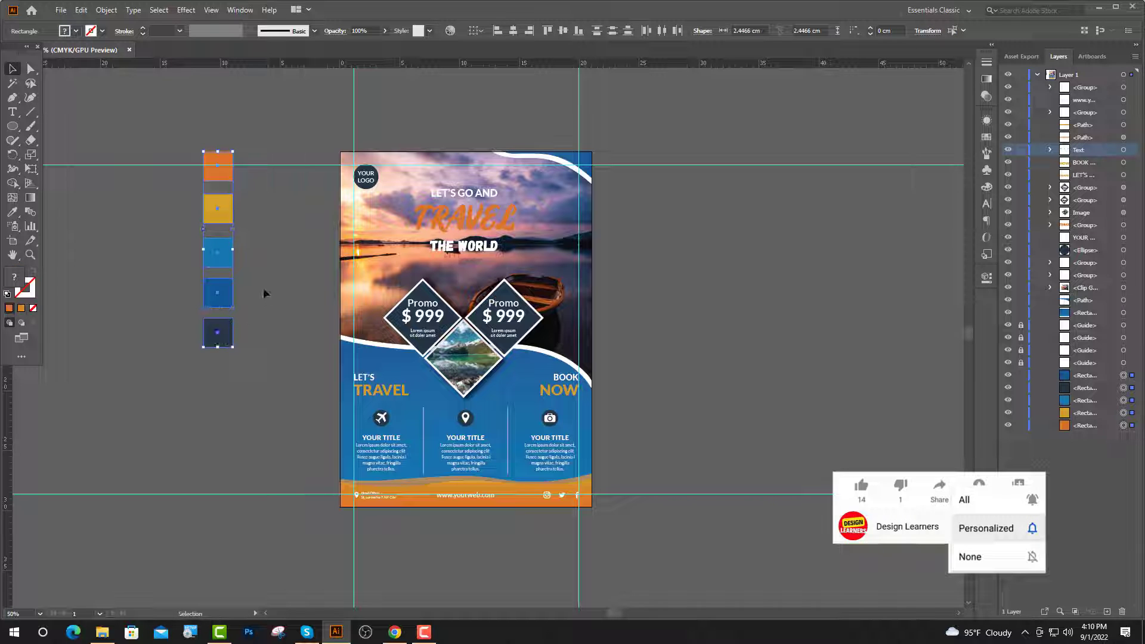
key(Delete)
Unlock the four guides in the Layers panel and delete them.
click(1021, 325)
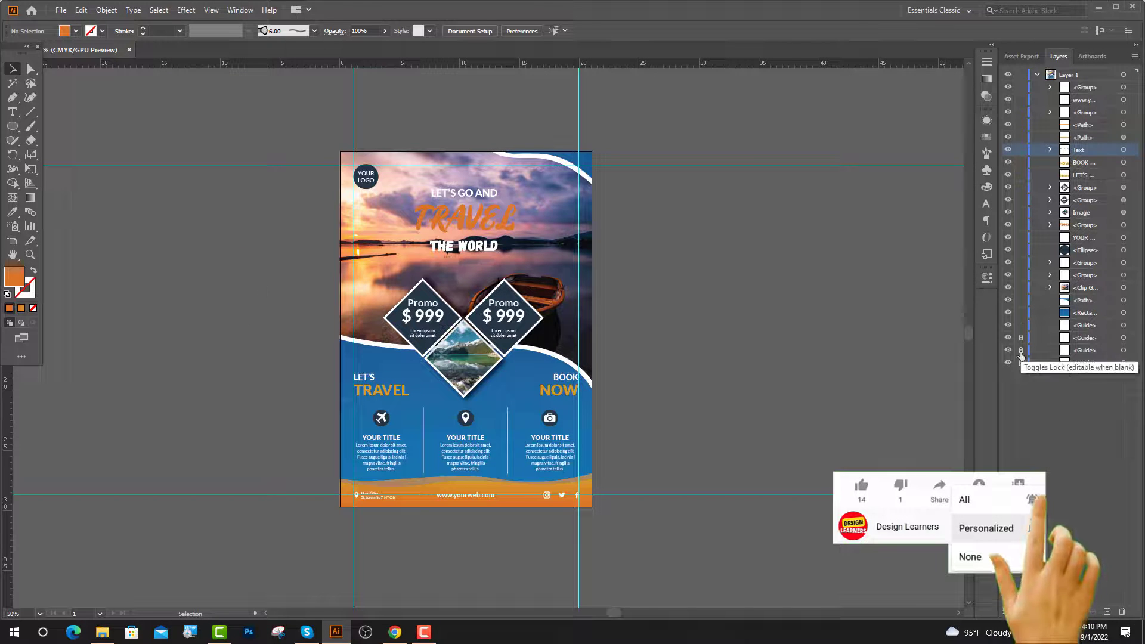
drag(1021, 362, 1021, 338)
click(1123, 325)
shift+click(1123, 338)
shift+click(1124, 351)
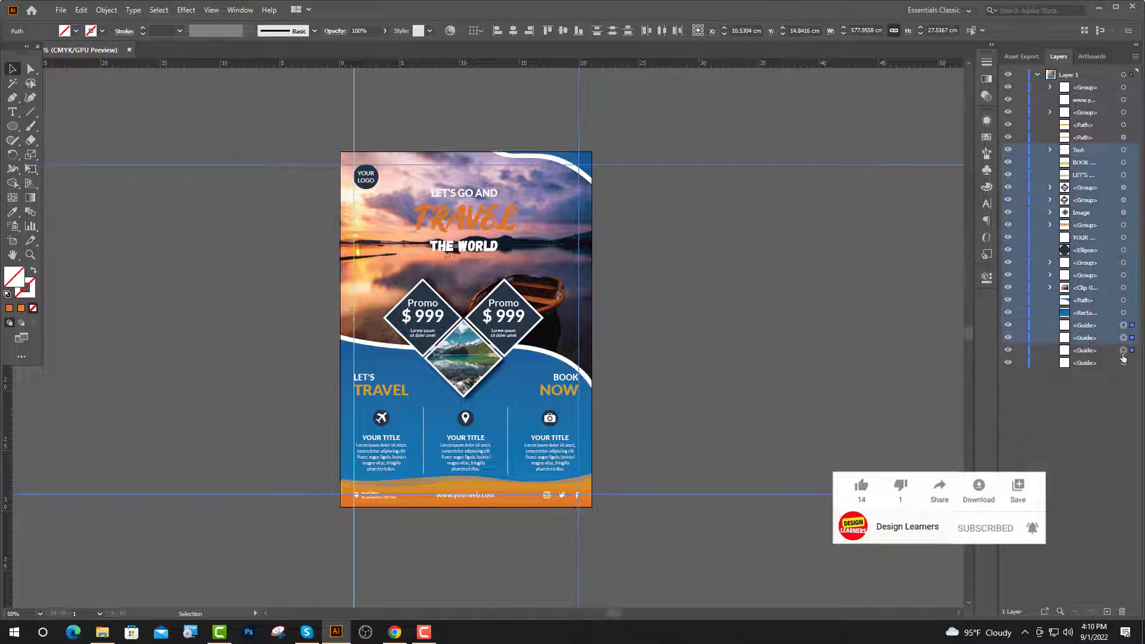
shift+click(1124, 363)
key(Delete)
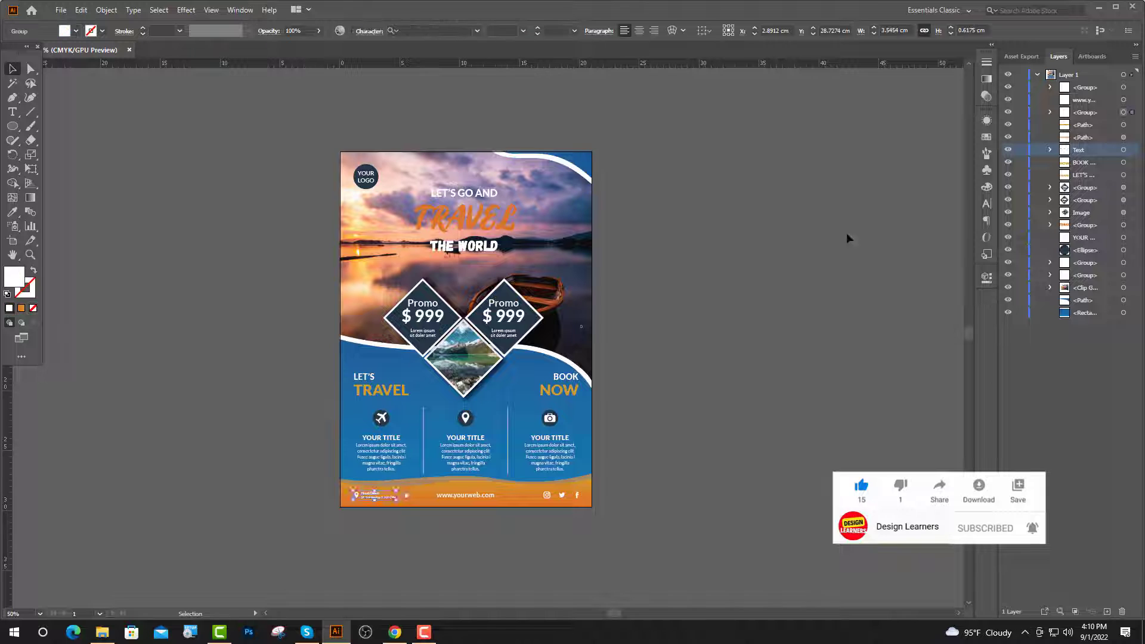
Deselect everything, zoom to the whole flyer, and save the file.
click(776, 339)
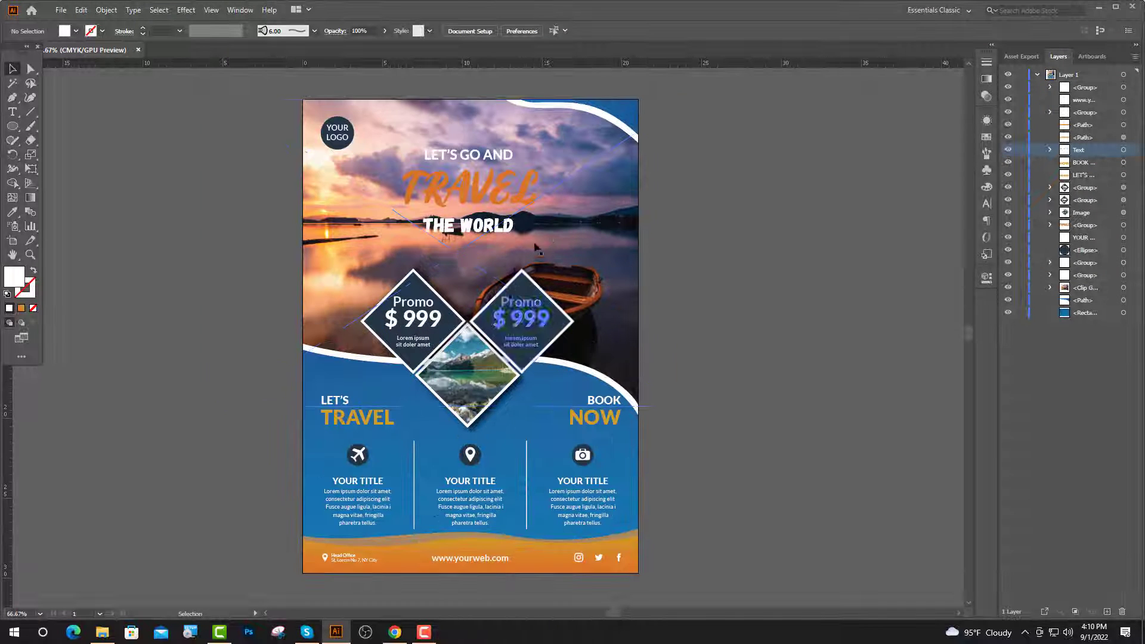
key(ctrl+equal)
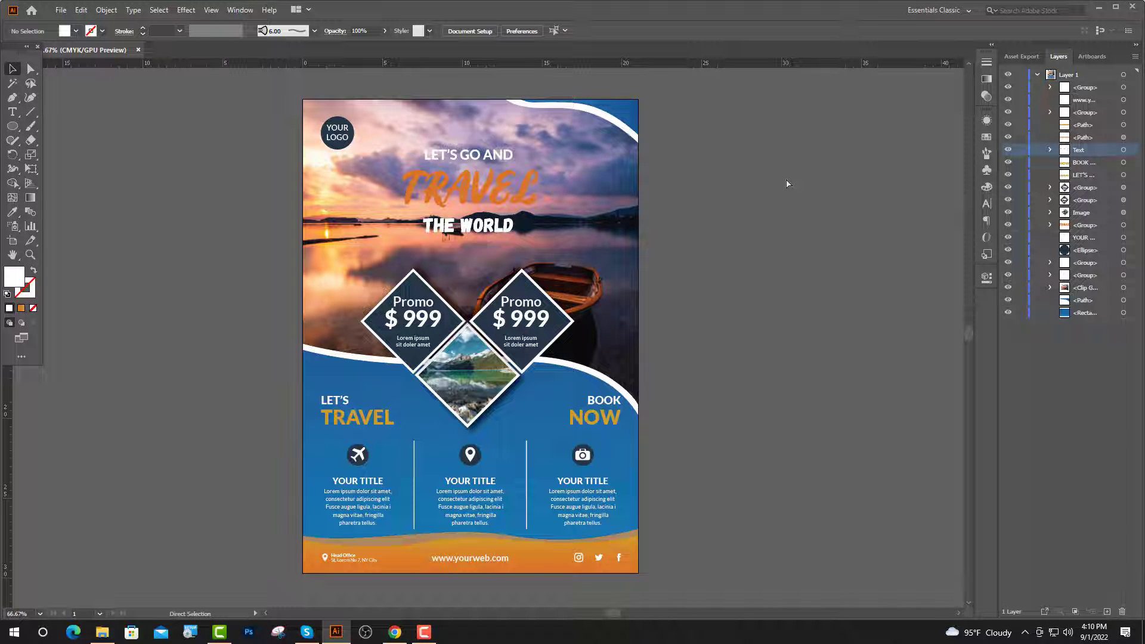
key(ctrl+s)
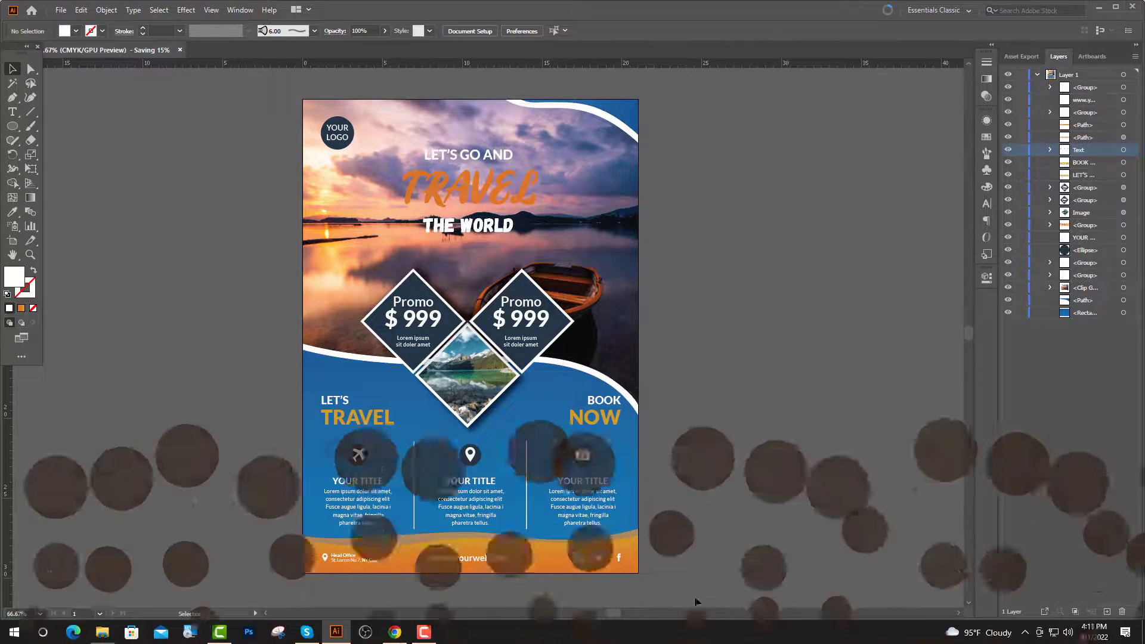